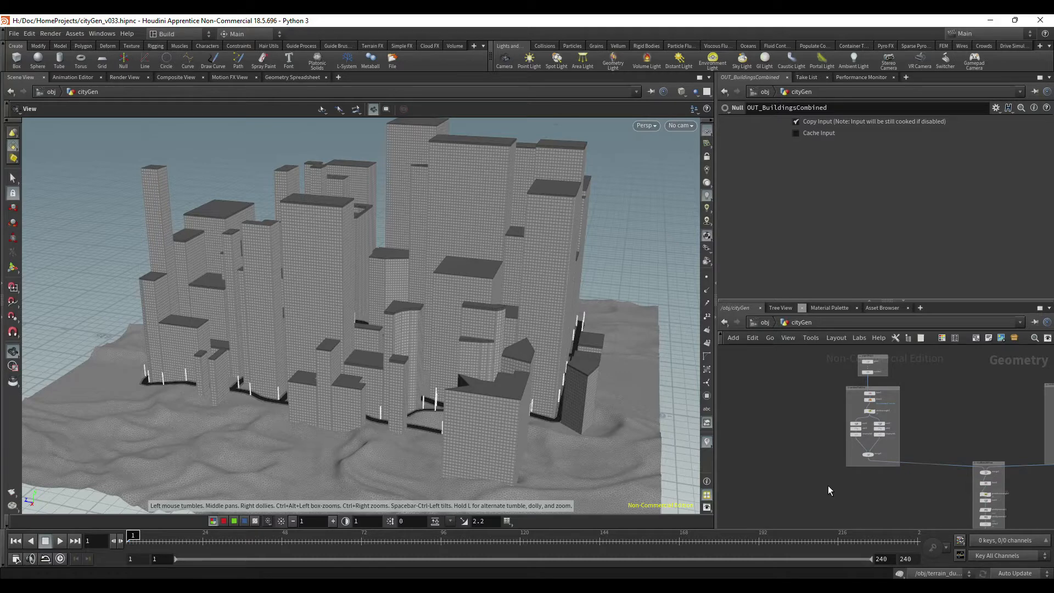
Step: Examine the generated city's buildings, terrain and perimeter road, moving from an overview down to one building's base
middle_click_drag(972, 423, 950, 438)
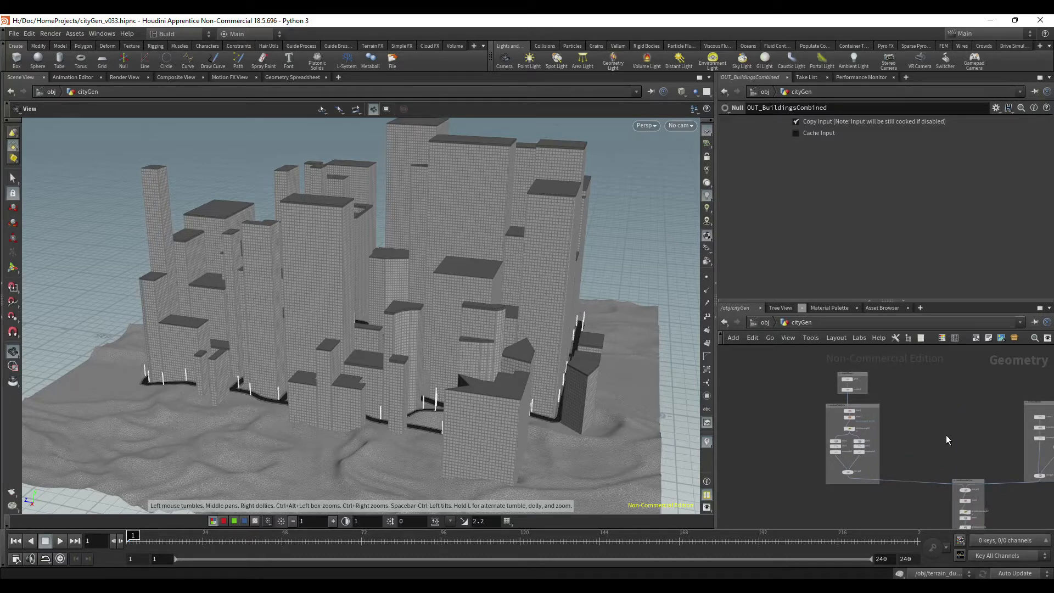
middle_click_drag(932, 422, 902, 415)
scroll(927, 442, "up", 1)
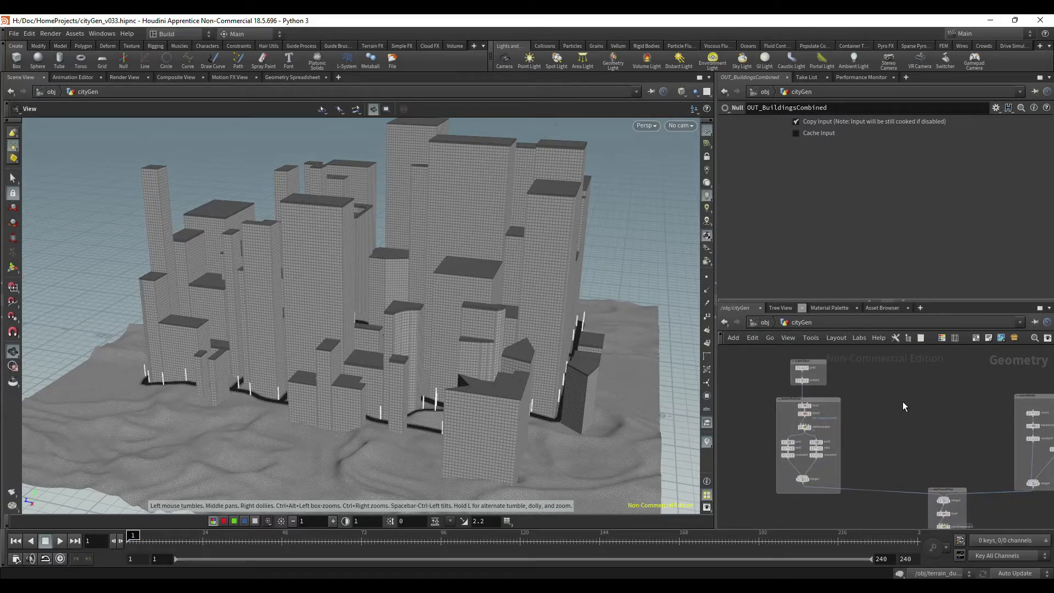
left_click_drag(468, 286, 494, 253)
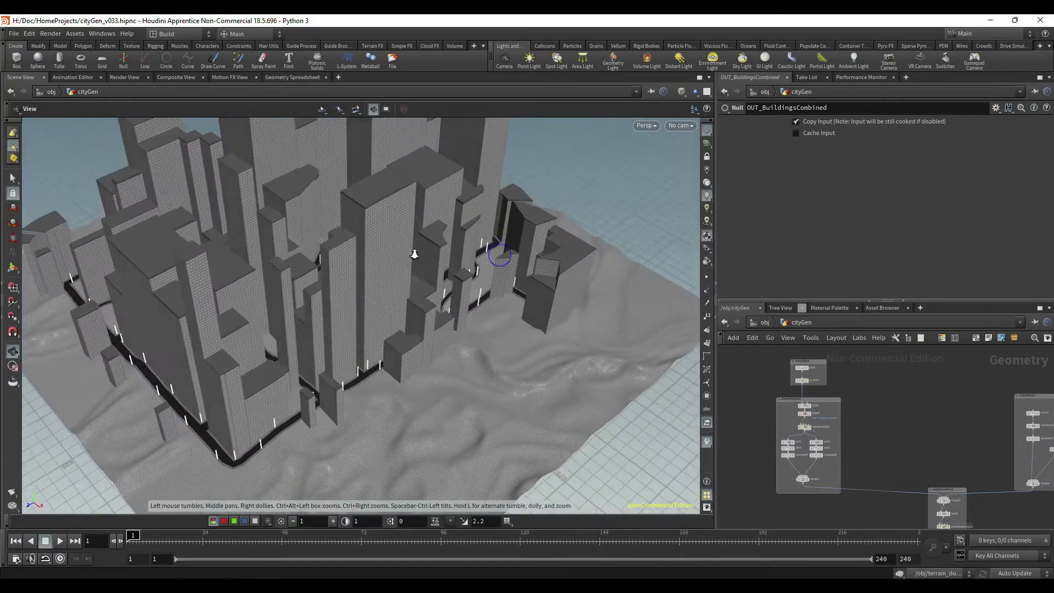
right_click_drag(493, 254, 329, 252)
left_click_drag(330, 252, 271, 256)
right_click_drag(270, 256, 410, 259)
left_click_drag(410, 259, 490, 319)
right_click_drag(454, 324, 567, 323)
right_click_drag(366, 316, 623, 318)
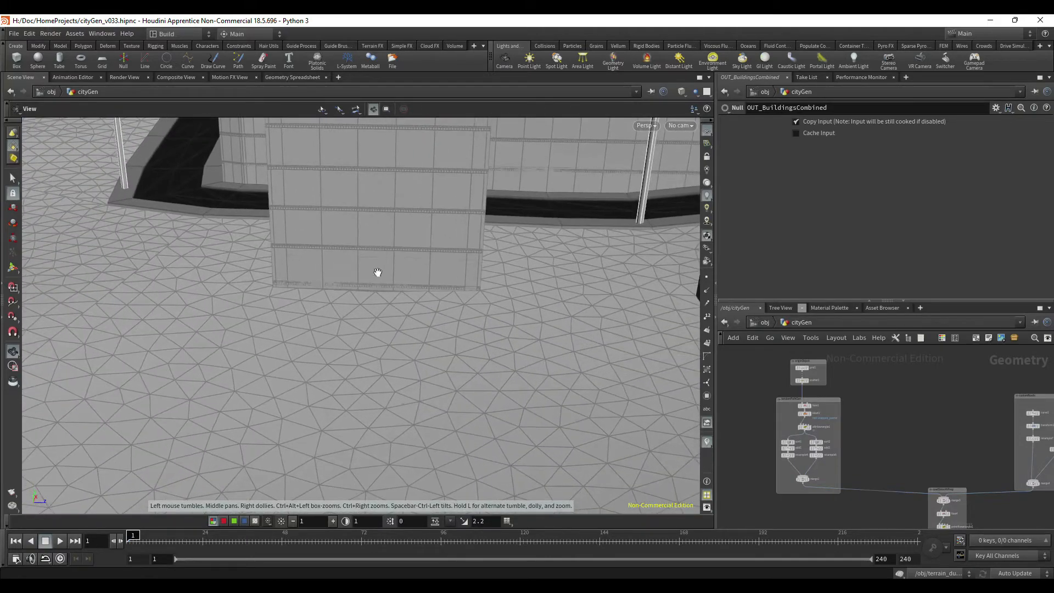
Step: Examine the street layout from above, including intersections, street light posts and the gaps between buildings
right_click_drag(508, 267, 268, 262)
left_click_drag(268, 261, 423, 247)
middle_click_drag(341, 247, 559, 361)
right_click_drag(559, 361, 351, 308)
middle_click_drag(362, 280, 500, 352)
left_click_drag(388, 304, 483, 321)
middle_click_drag(379, 307, 680, 395)
middle_click_drag(421, 310, 426, 356)
left_click_drag(401, 351, 476, 386)
middle_click_drag(529, 355, 680, 337)
middle_click_drag(244, 315, 496, 346)
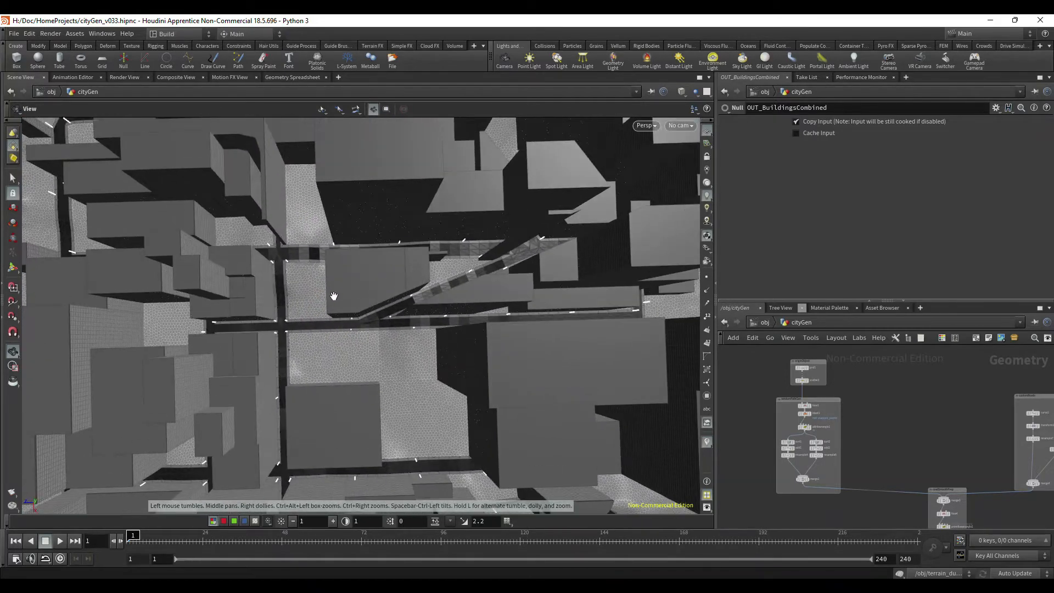
left_click_drag(409, 337, 381, 294)
left_click_drag(336, 328, 517, 345)
left_click_drag(498, 298, 373, 346)
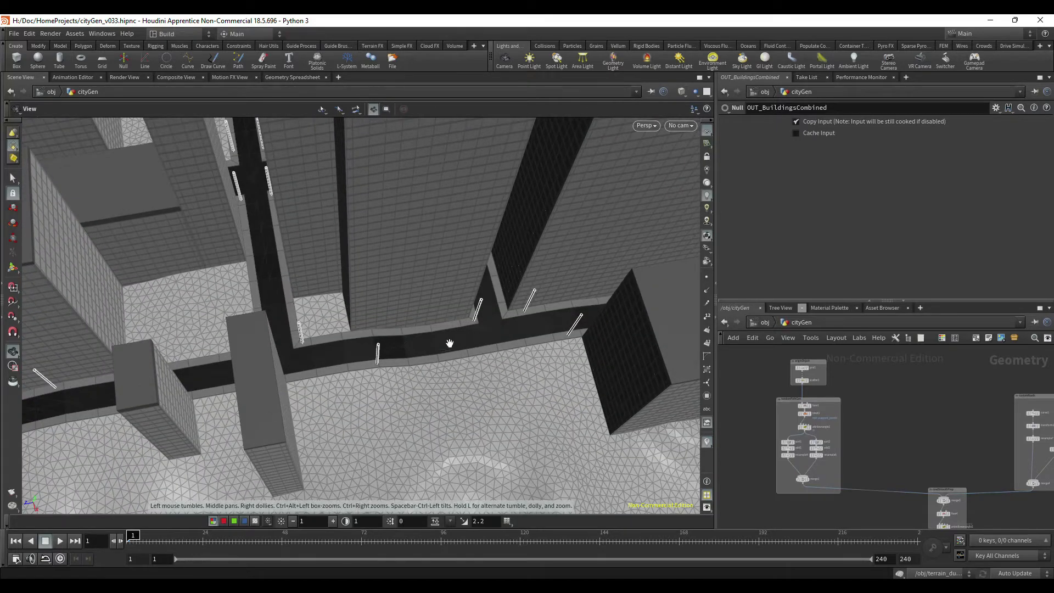
left_click_drag(454, 420, 471, 439)
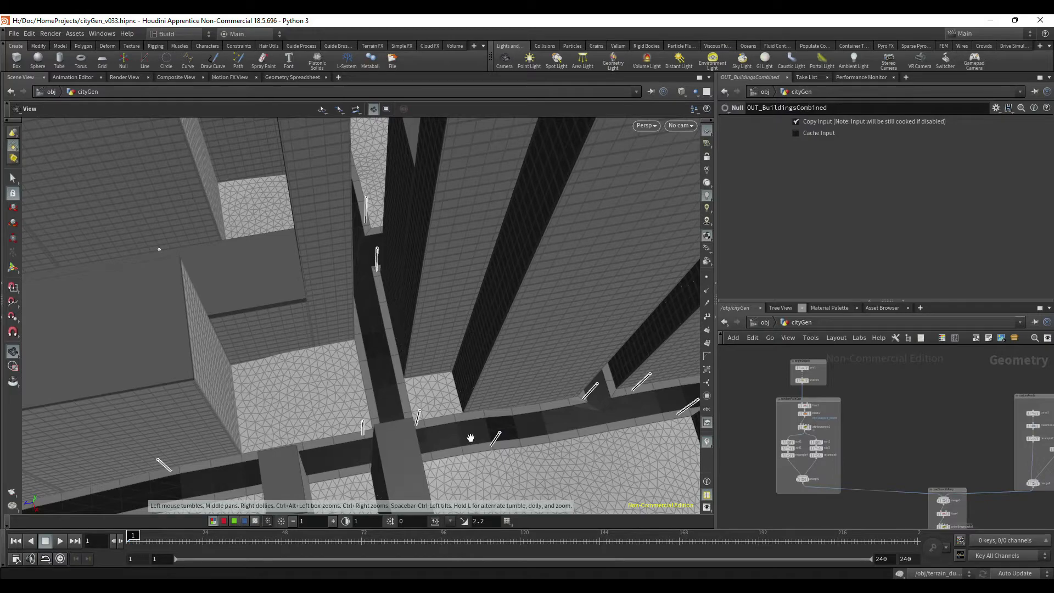
left_click_drag(451, 338, 527, 483)
Step: Display the output of the grid1 node and view the whole base grid
scroll(836, 474, "up", 2)
scroll(836, 474, "down", 2)
middle_click_drag(889, 388, 893, 433)
scroll(854, 426, "up", 2)
mouse_move(786, 408)
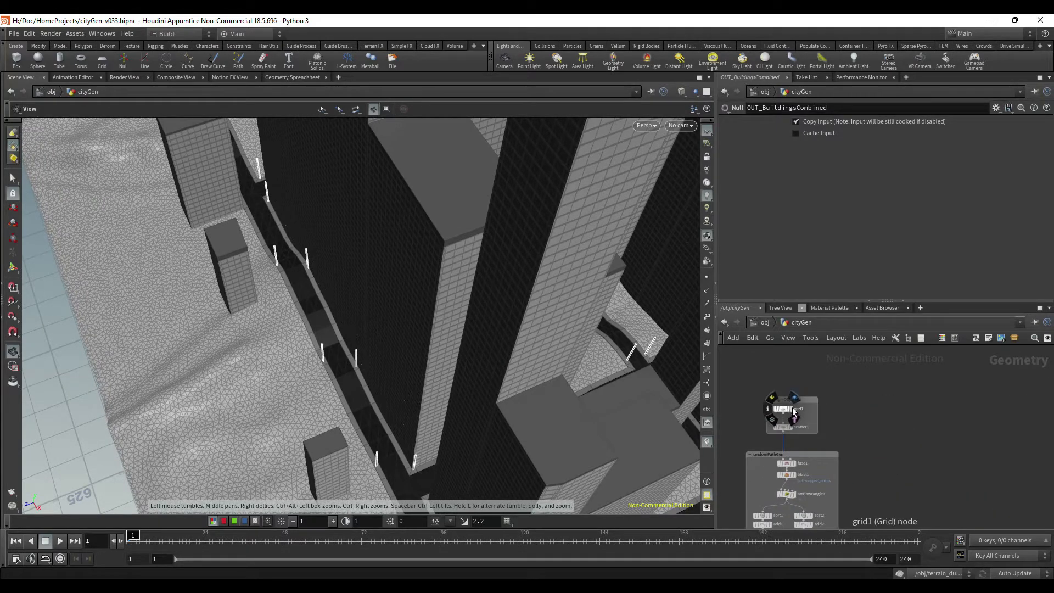
left_click(793, 410)
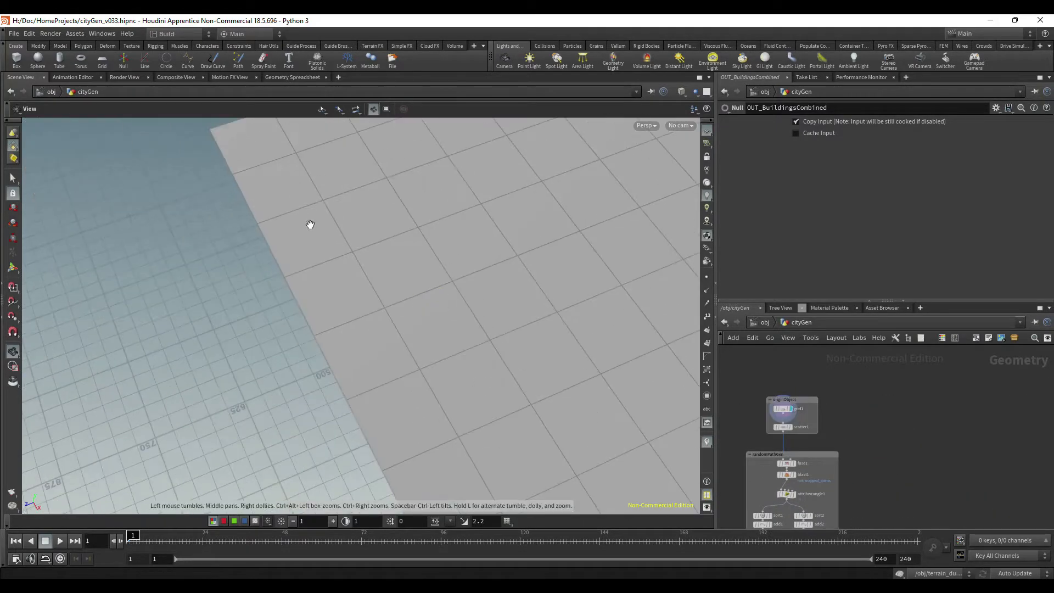
middle_click_drag(632, 250, 353, 275)
scroll(357, 280, "down", 3)
middle_click_drag(403, 304, 535, 299)
scroll(355, 329, "down", 3)
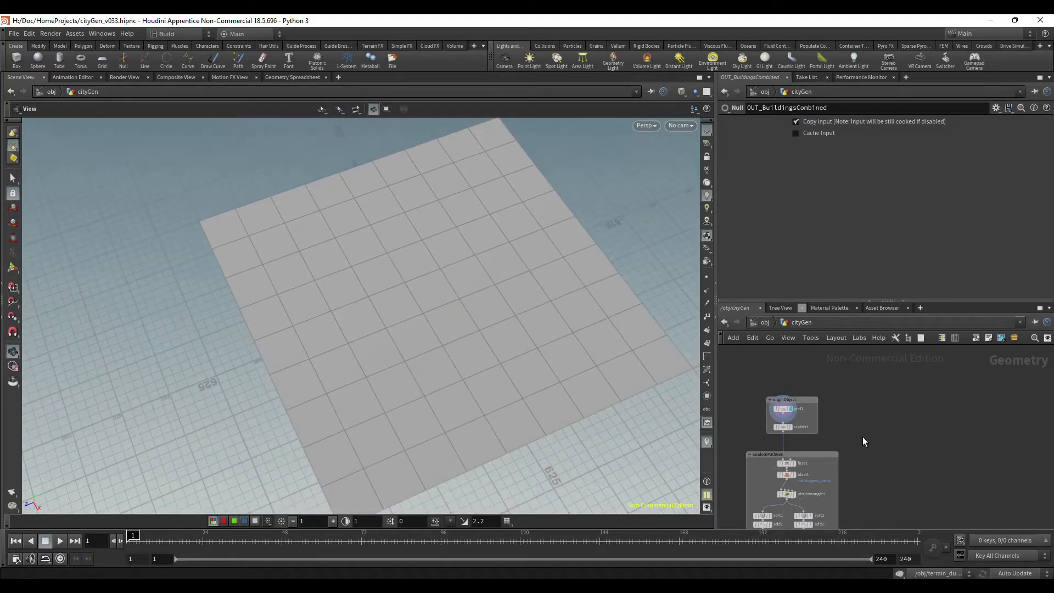
Step: Display the points that the scatter1 node distributes over the grid
middle_click_drag(863, 441, 883, 393)
mouse_move(808, 382)
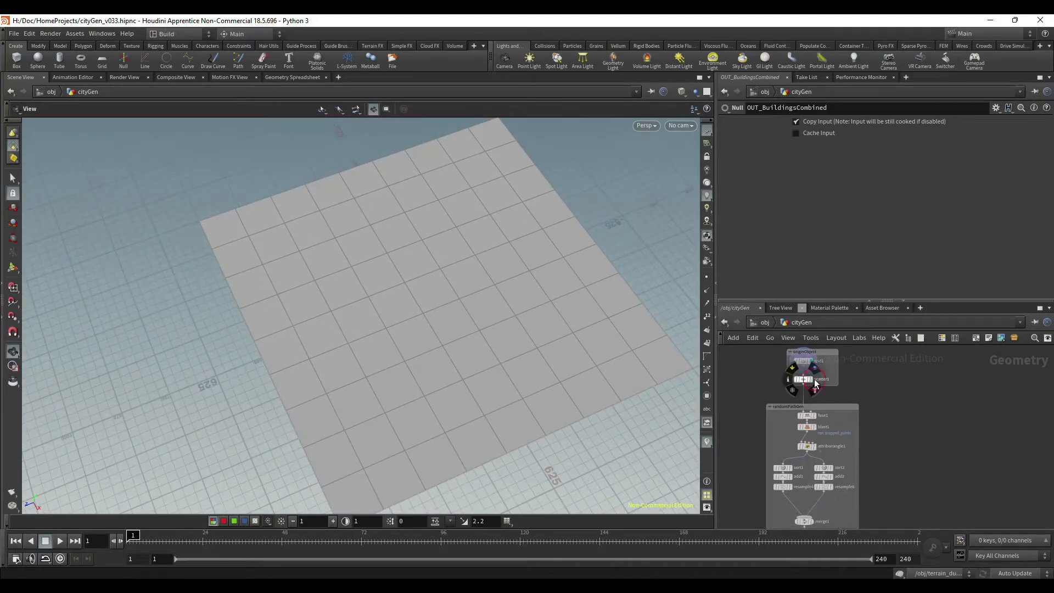
left_click(814, 380)
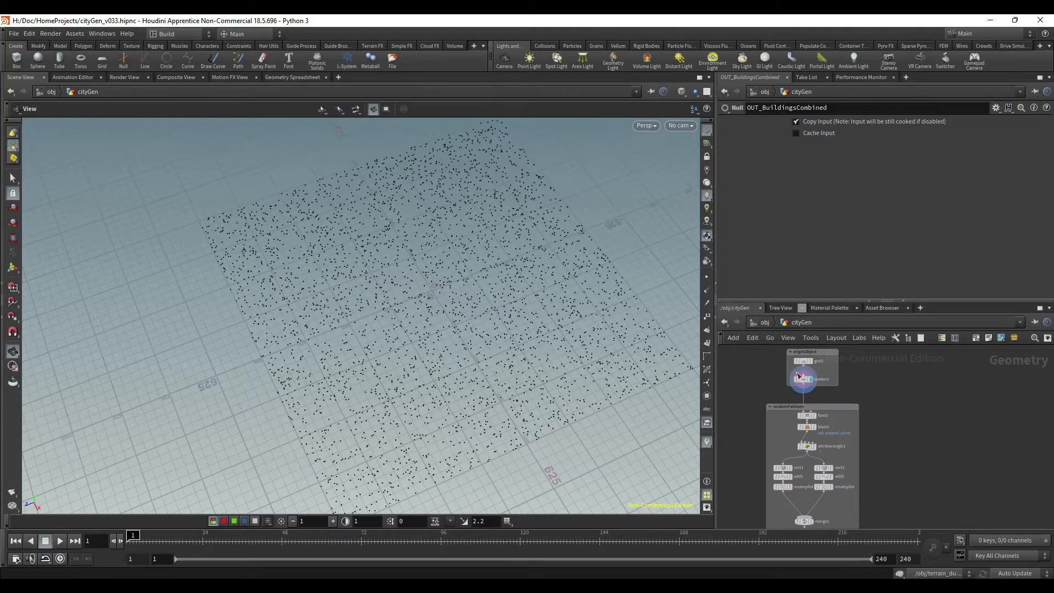
left_click_drag(550, 400, 538, 373)
scroll(831, 438, "up", 1)
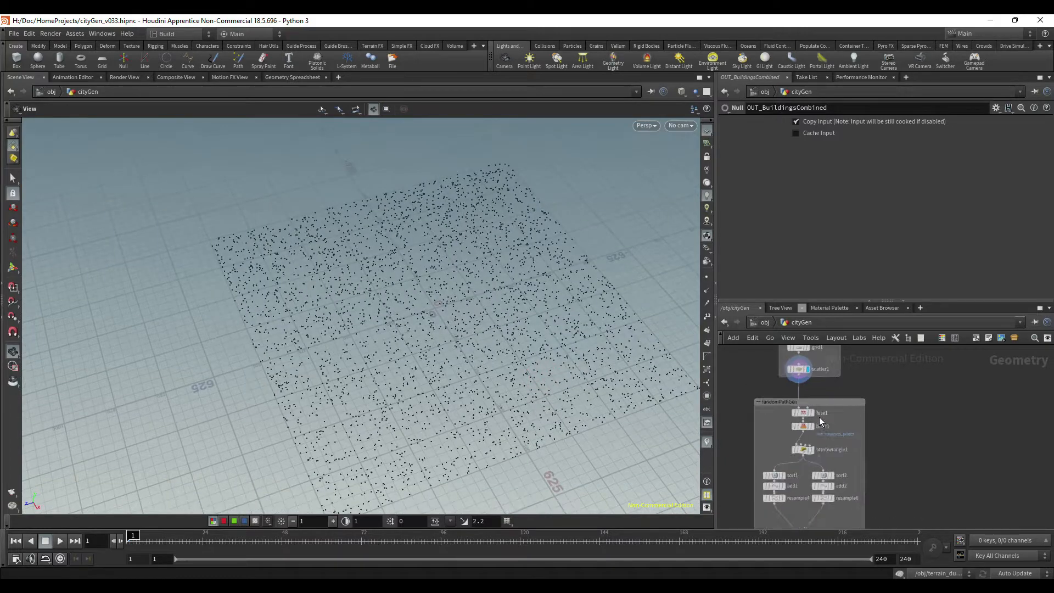
Step: Display the fuse1 node and inspect its grid snap settings, and display the points kept by blast1
scroll(819, 417, "up", 2)
left_click(814, 413)
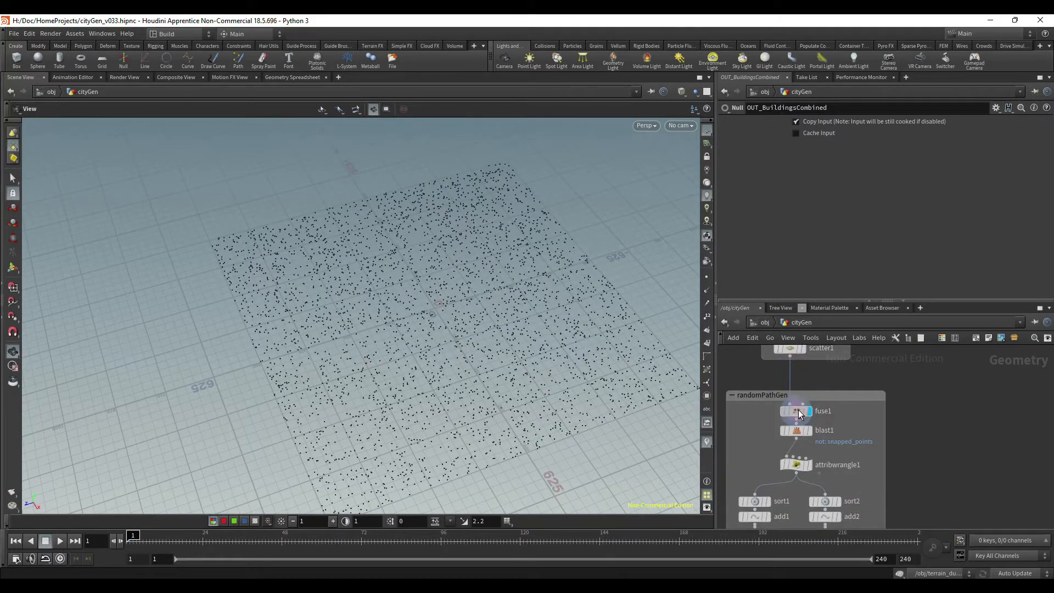
left_click(798, 411)
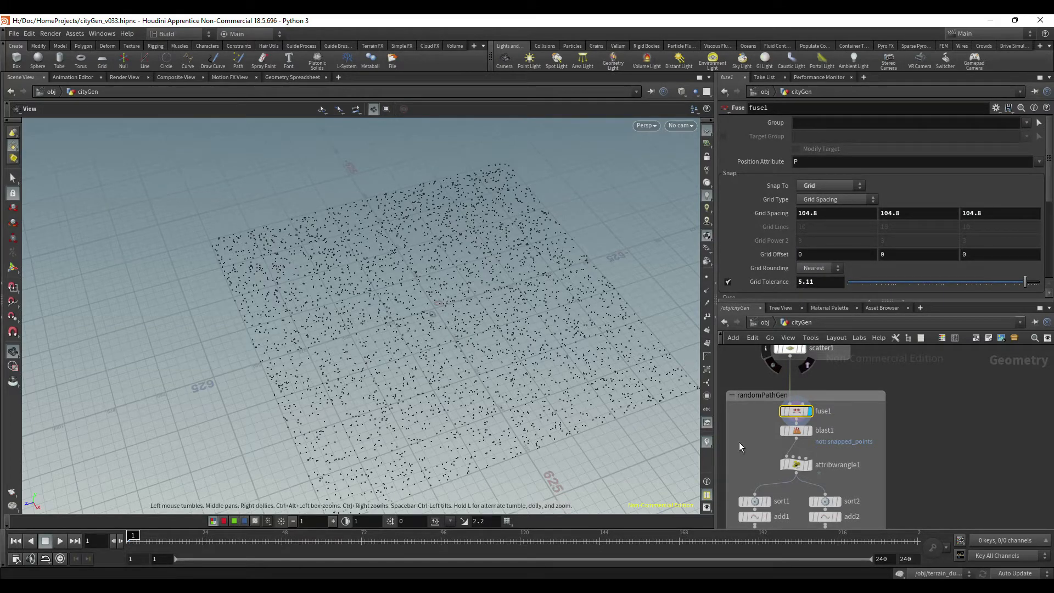
left_click(814, 431)
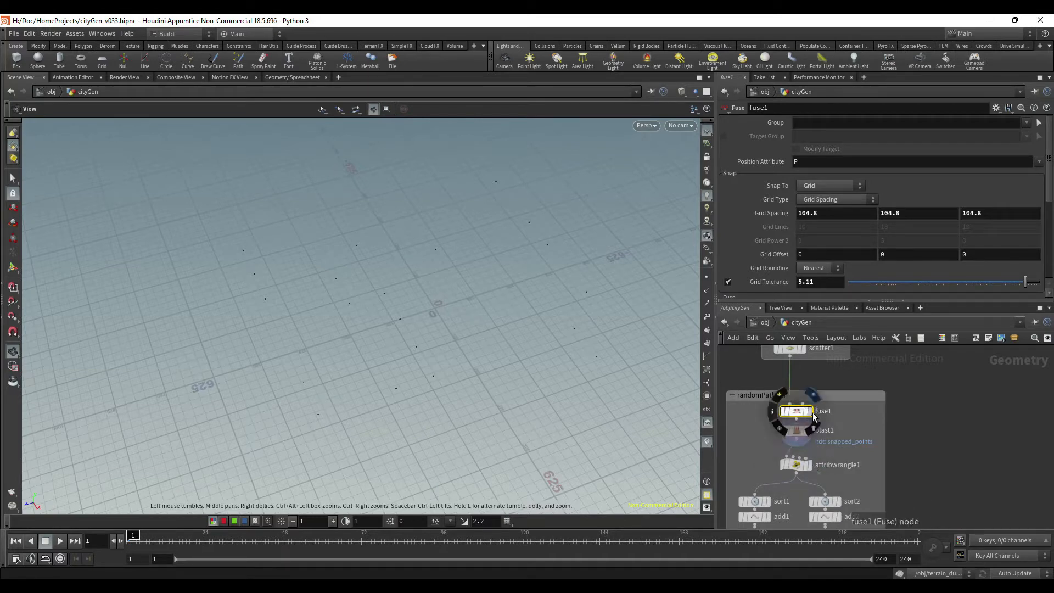
Step: Set the scatter1 node's Force Total Count to 10000
left_click(788, 349)
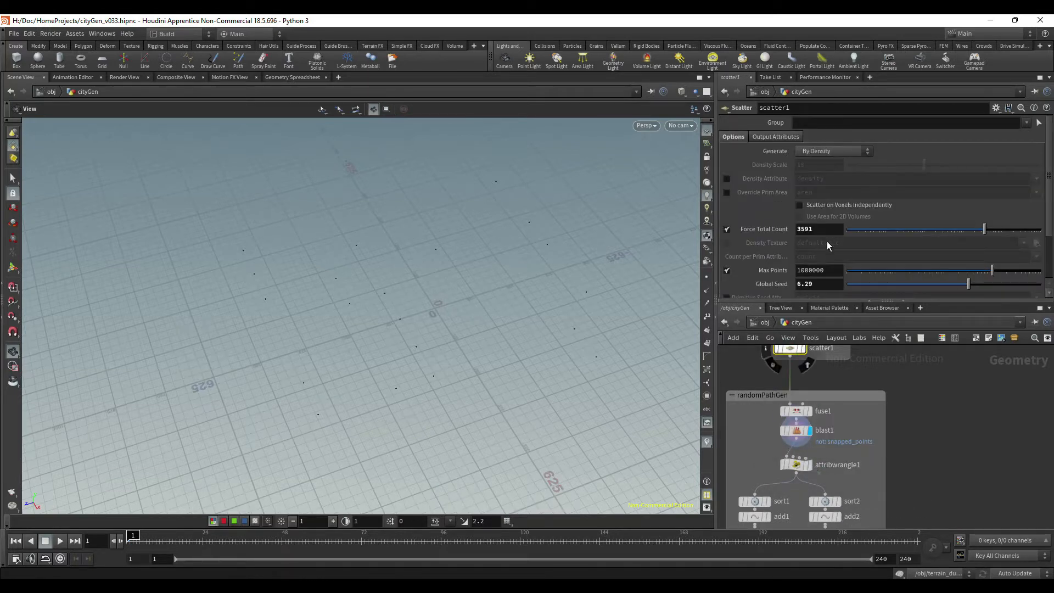
double_click(818, 230)
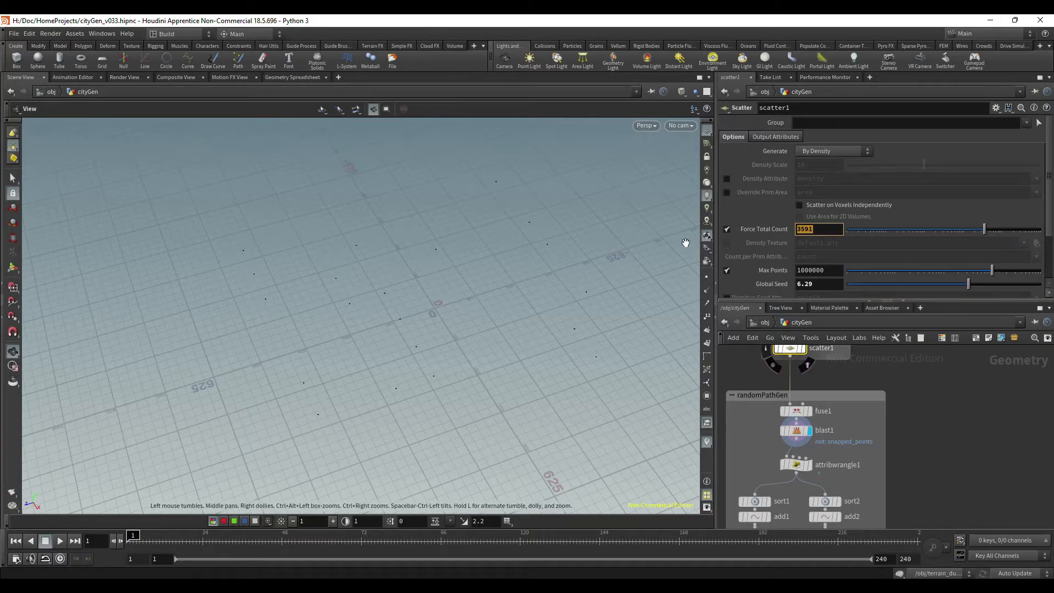
type("10000")
key("Return")
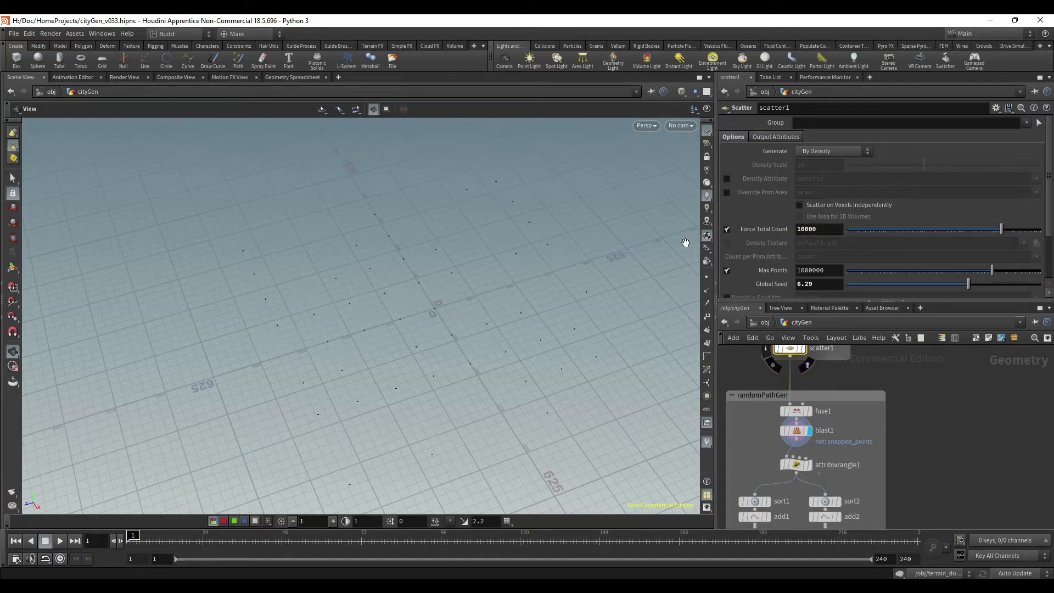
Step: Display the merge1 node at the end of the randomPathGen network and view its path lines
scroll(923, 484, "down", 1)
middle_click_drag(923, 484, 930, 378)
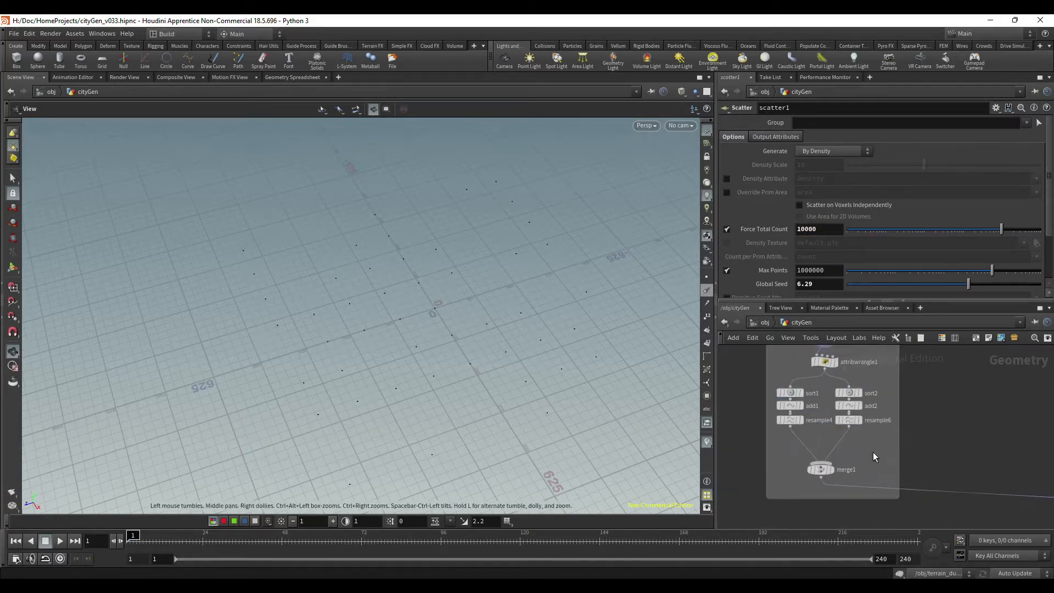
left_click(830, 469)
left_click_drag(464, 330, 447, 304)
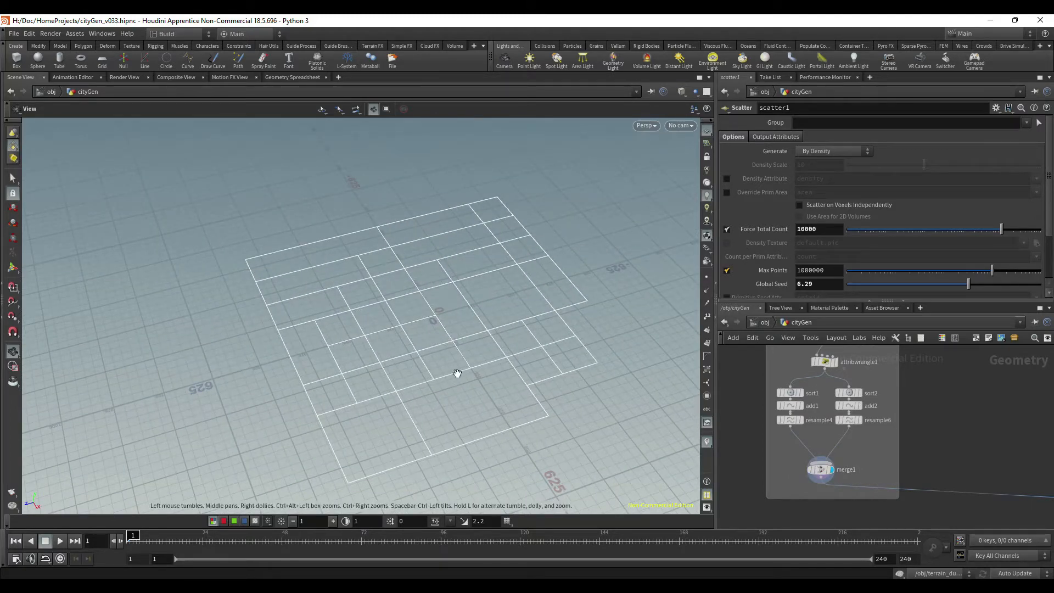
Step: Set the scatter1 node's Force Total Count to 3880
left_click_drag(825, 231, 507, 232)
type("3880")
key("Return")
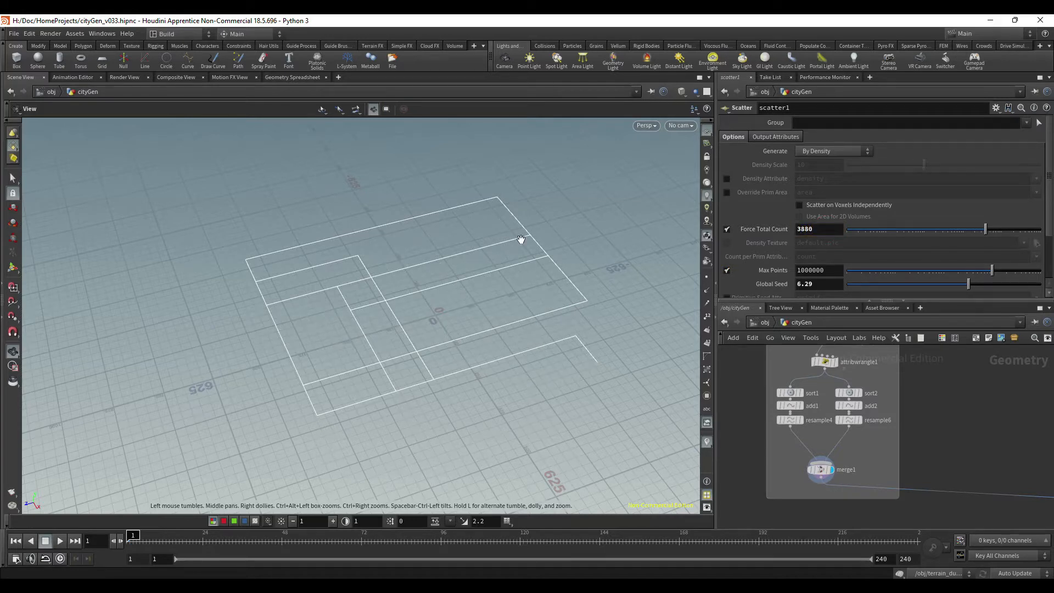
Step: Set the scatter1 node's Force Total Count to 6000 and view the regenerated path network
left_click(826, 227)
type("6000")
key("Return")
left_click_drag(557, 315, 526, 353)
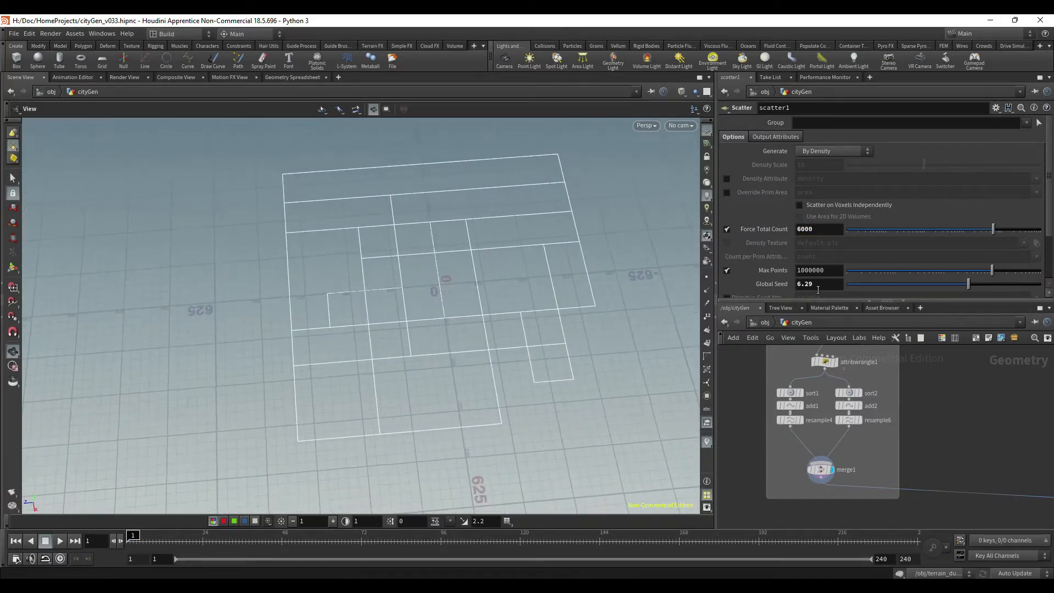
Step: Set the scatter1 node's Global Seed to 3.99 and inspect the new path layout
left_click_drag(934, 283, 923, 288)
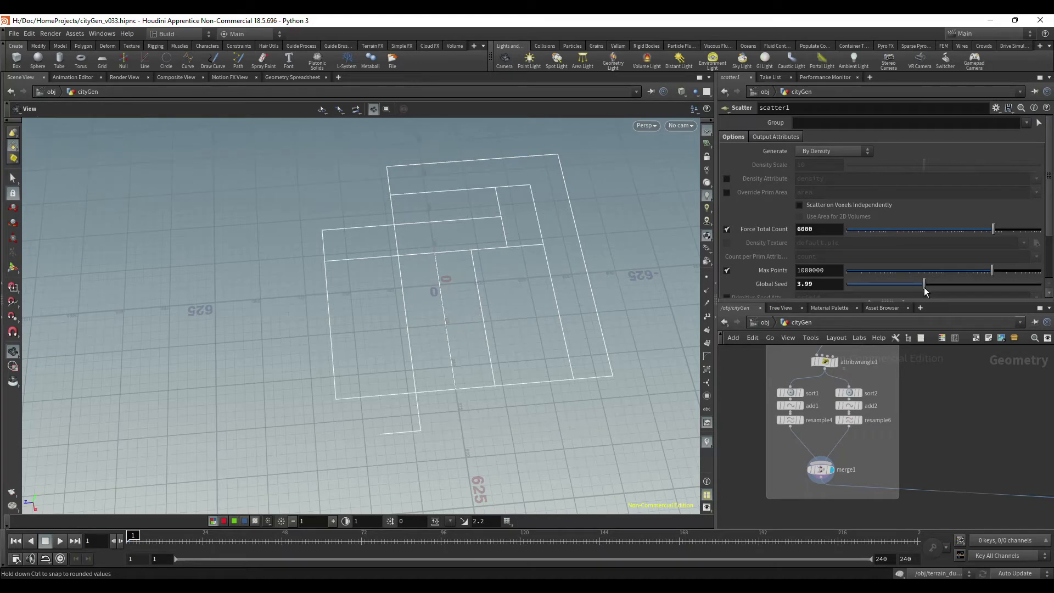
left_click_drag(607, 302, 572, 320)
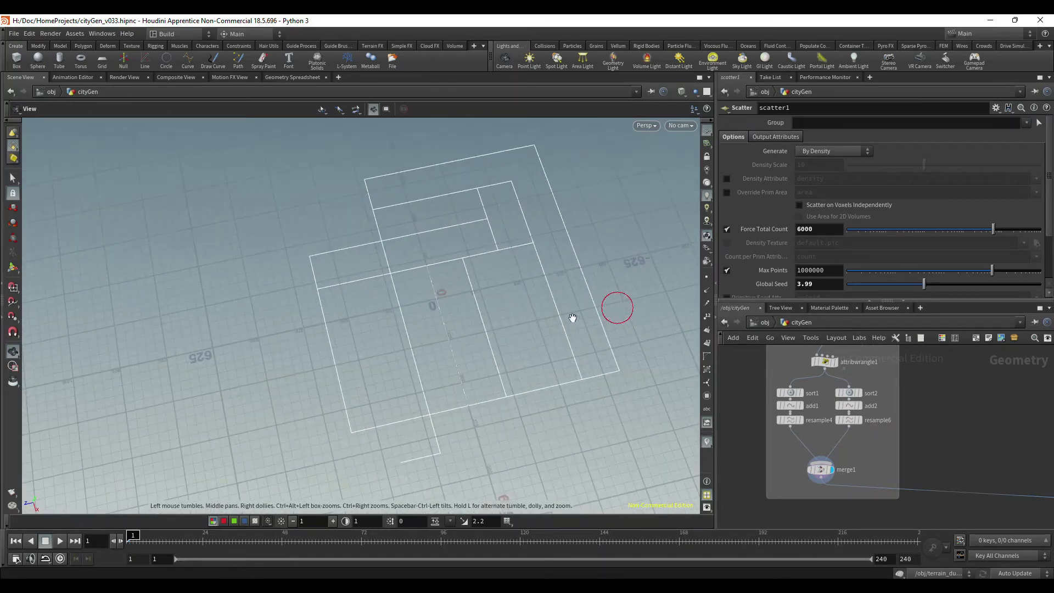
left_click_drag(448, 350, 498, 235)
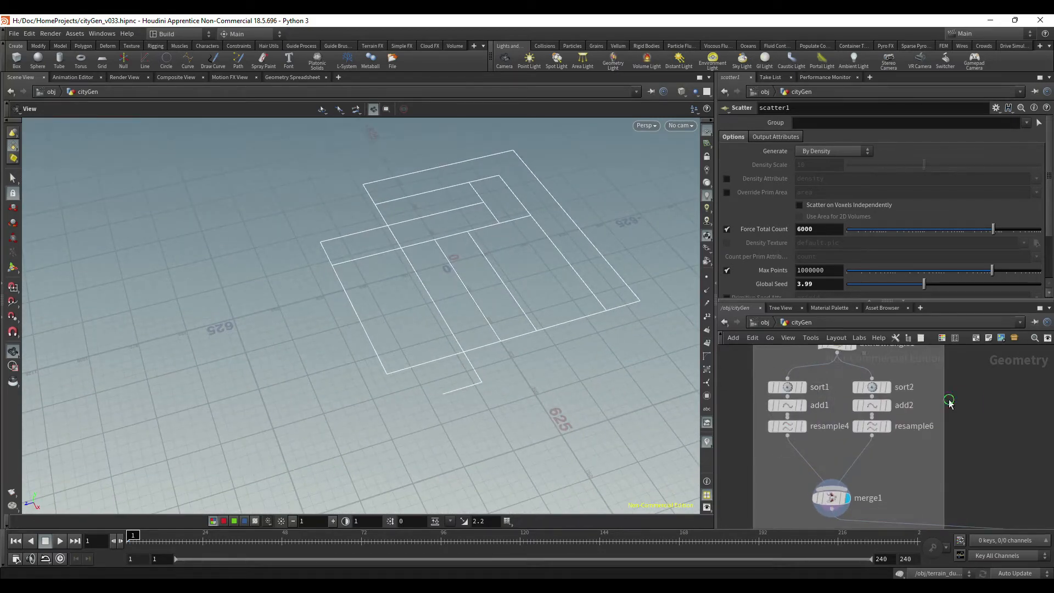
Step: Display the sort1 node with its sorting options and inspect the VEX code of attribwrangle1
scroll(792, 407, "up", 2)
left_click(797, 398)
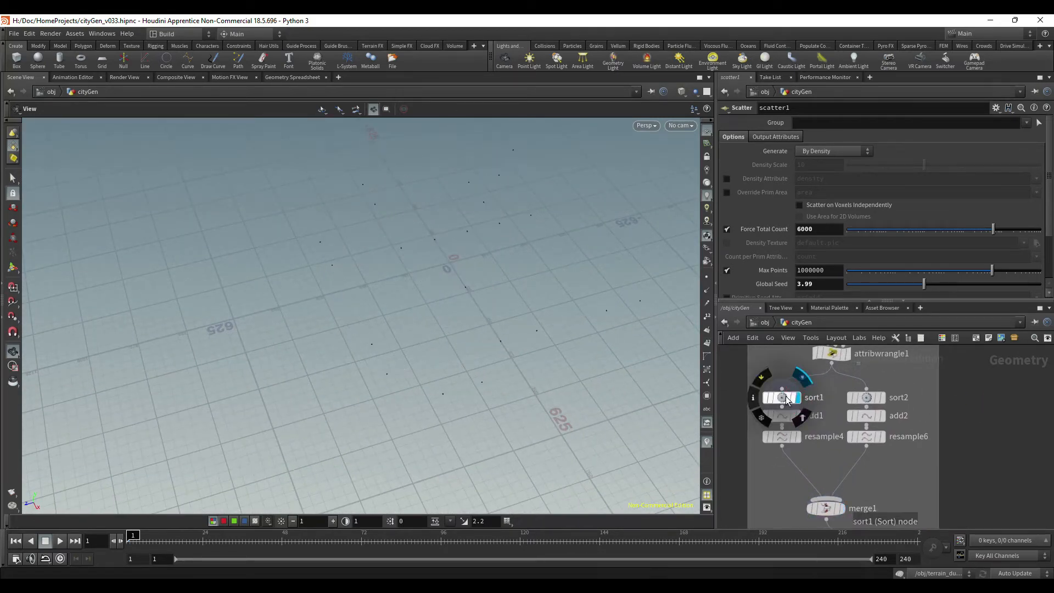
left_click(786, 400)
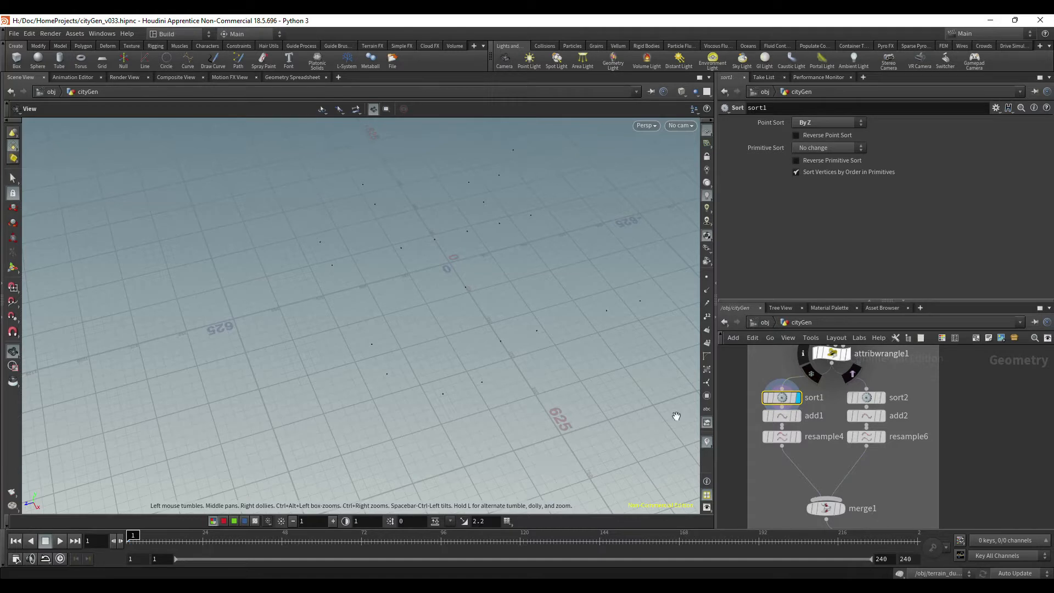
left_click(831, 354)
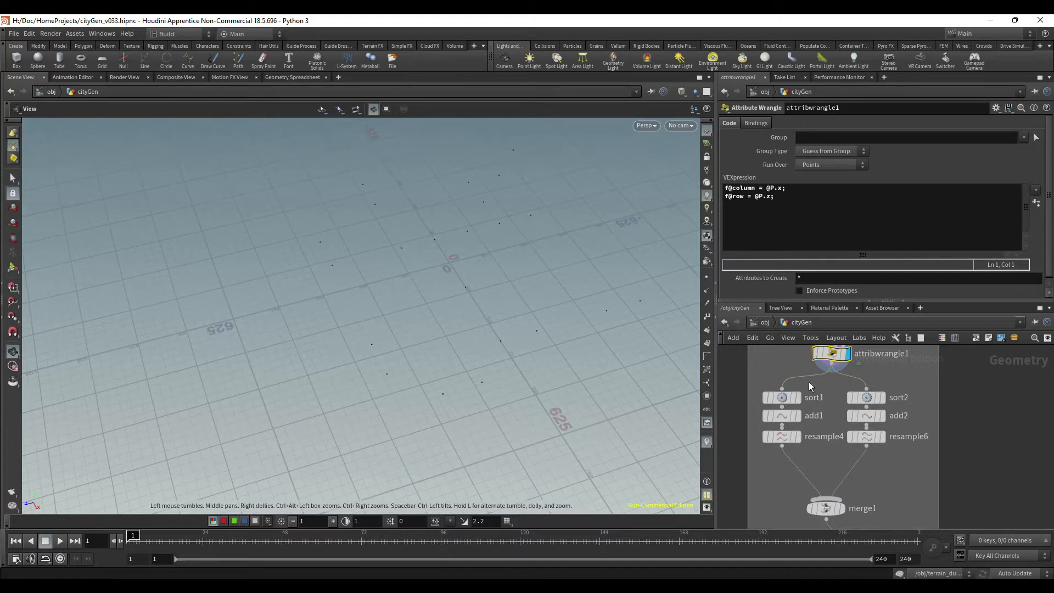
Step: Recheck sort1, and display the add1 and resample4 nodes in turn while inspecting their parameters
left_click(787, 397)
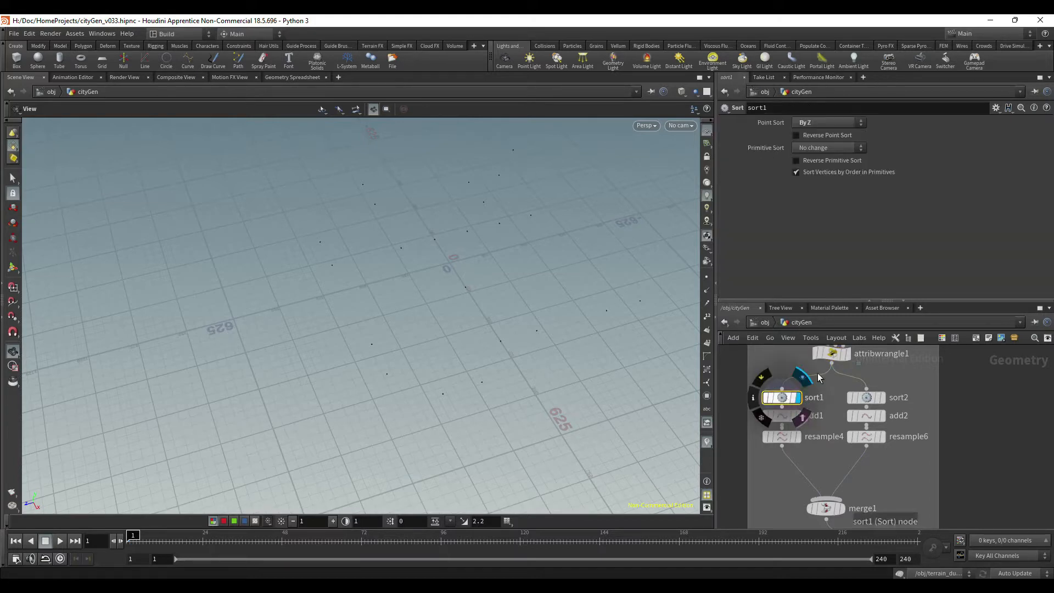
left_click(798, 416)
left_click(782, 415)
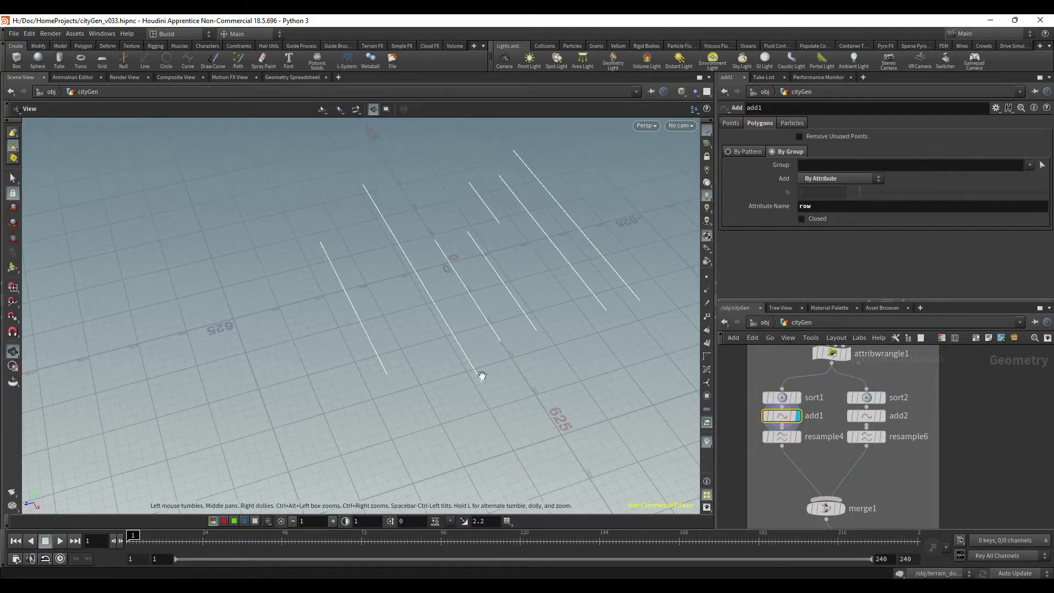
left_click(798, 436)
left_click(781, 437)
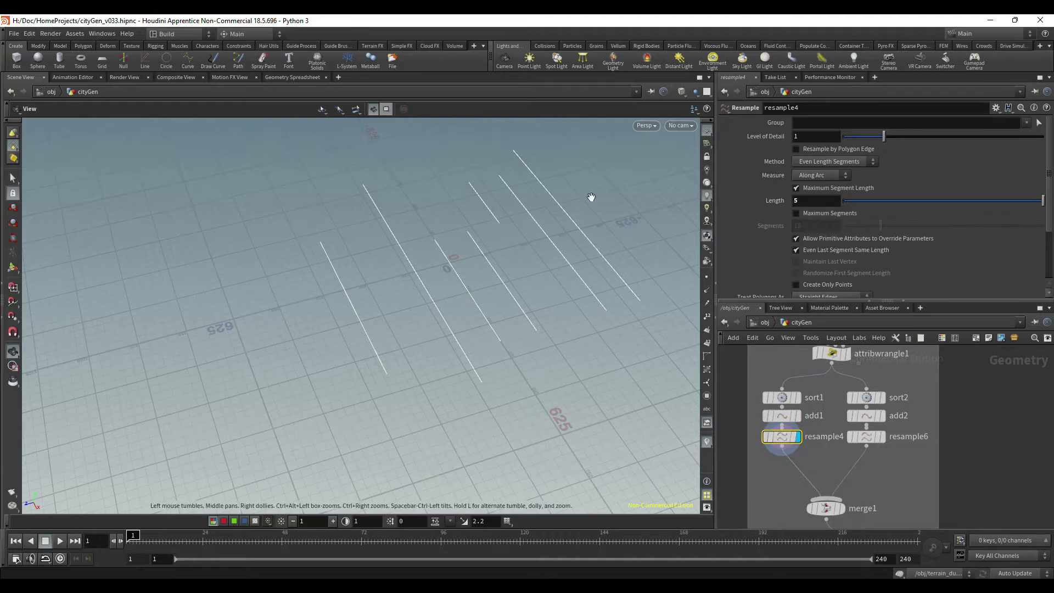
Step: Display the outputs of sort2, add2 and resample6 in turn along the second branch
left_click(882, 398)
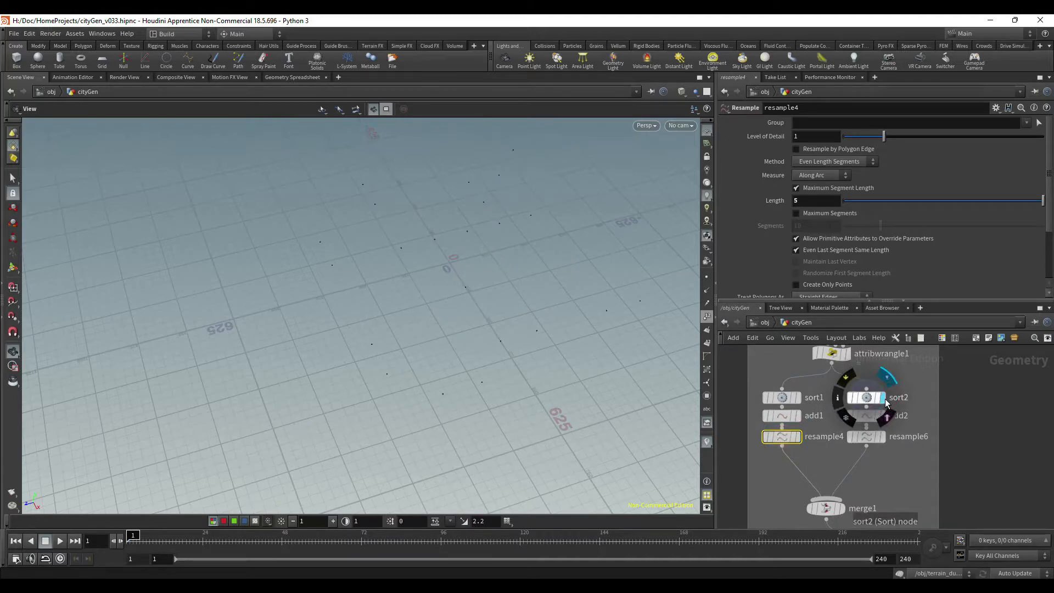
left_click(883, 416)
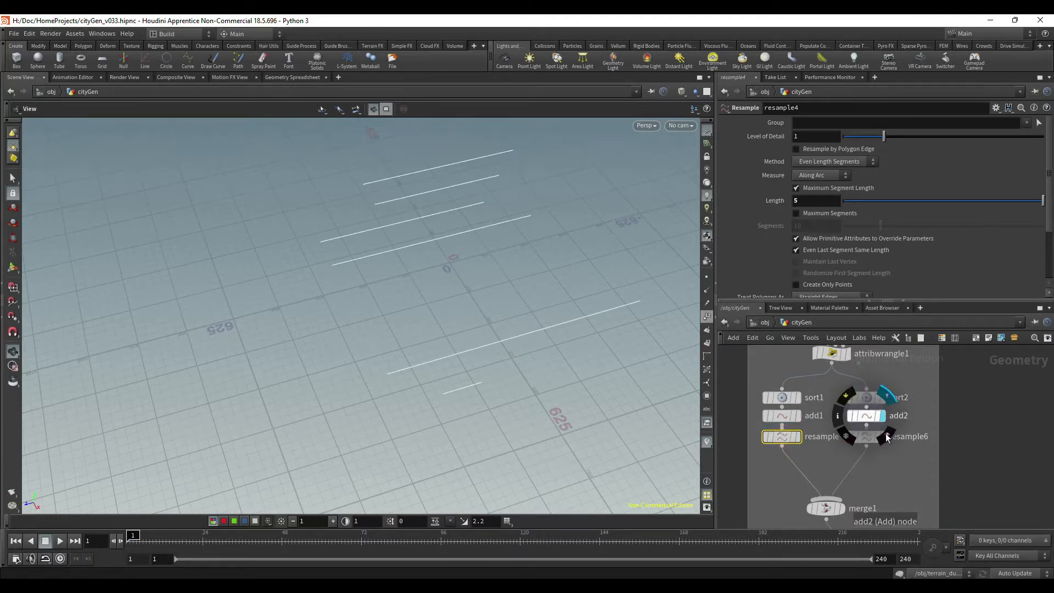
left_click(885, 437)
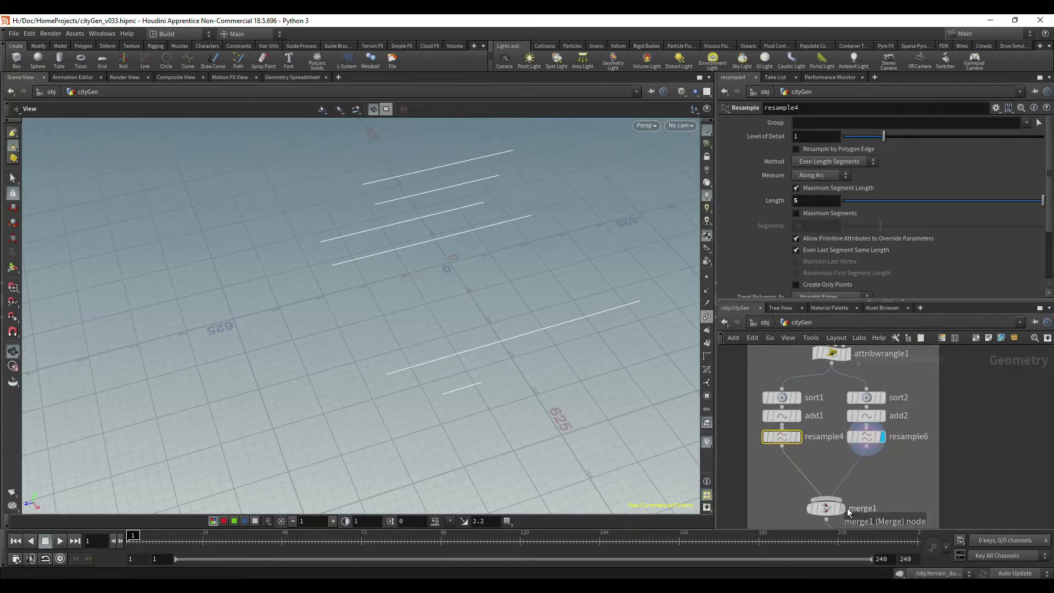
Step: Display the output of merge1 to view both path branches combined into one network
left_click(842, 509)
left_click_drag(494, 287, 395, 374)
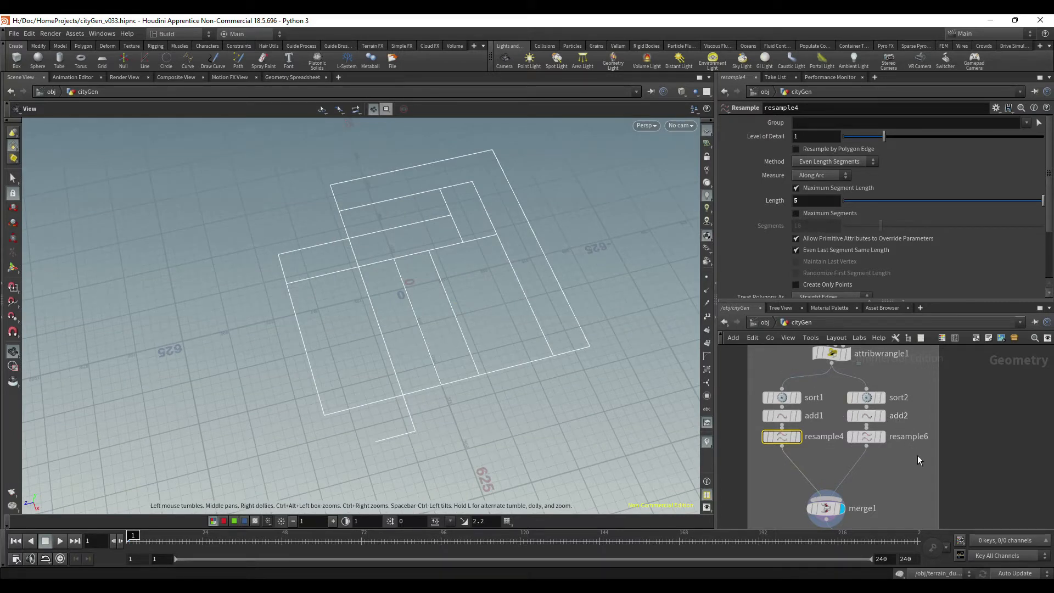
Step: Set the fuse1 node's Grid Spacing to 100 on all three axes
middle_click_drag(912, 475, 929, 518)
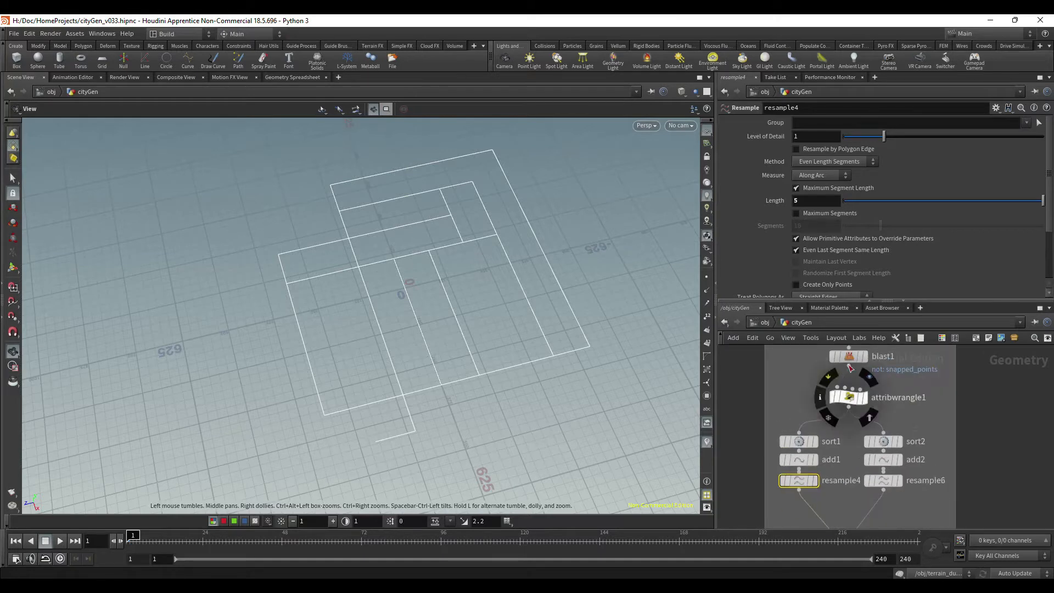
middle_click_drag(983, 393, 991, 495)
left_click(870, 435)
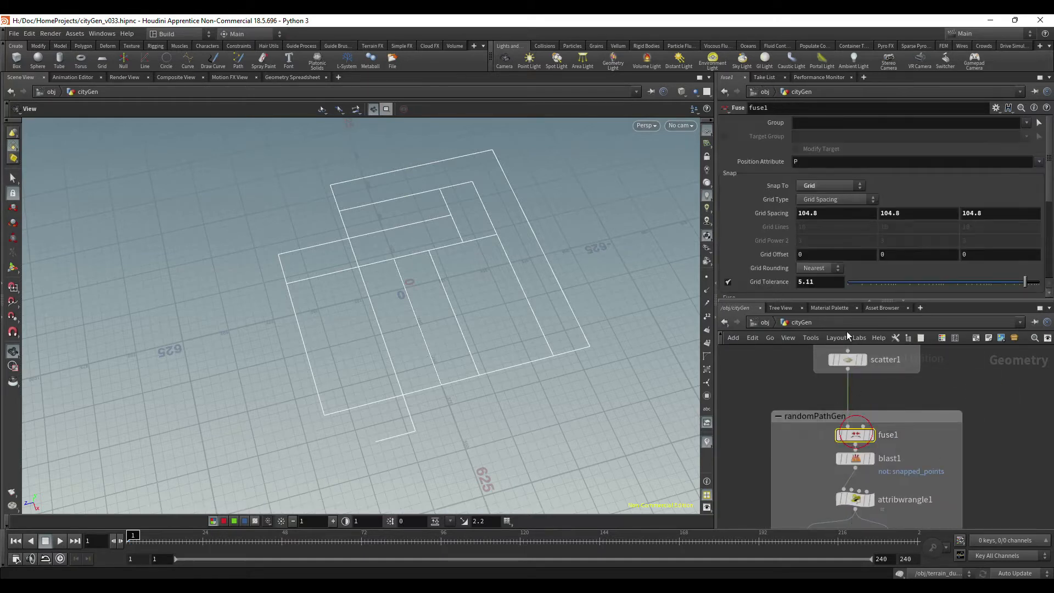
left_click(828, 214)
type("100")
left_click(900, 213)
type("100")
left_click(989, 215)
type("100")
key("Return")
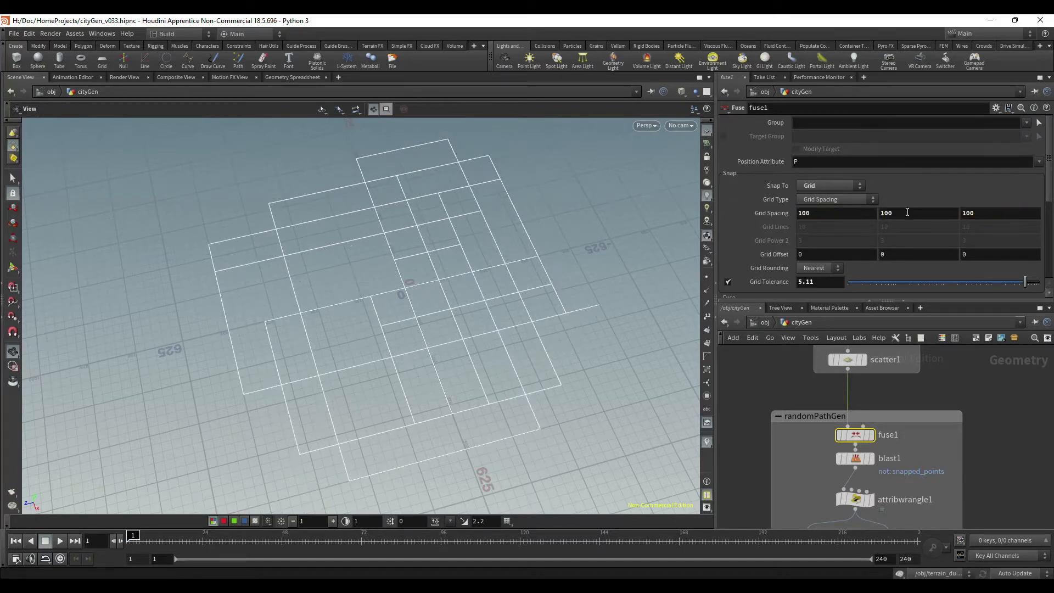
Step: Examine the regenerated path network from several distances and angles
right_click_drag(414, 332, 675, 334)
middle_click_drag(507, 303, 390, 327)
right_click_drag(391, 328, 409, 329)
left_click_drag(409, 330, 382, 273)
right_click_drag(454, 309, 138, 277)
left_click_drag(489, 306, 351, 313)
middle_click_drag(446, 287, 474, 338)
mouse_move(505, 281)
left_mouse_down()
mouse_move(503, 249)
mouse_move(510, 293)
left_mouse_up()
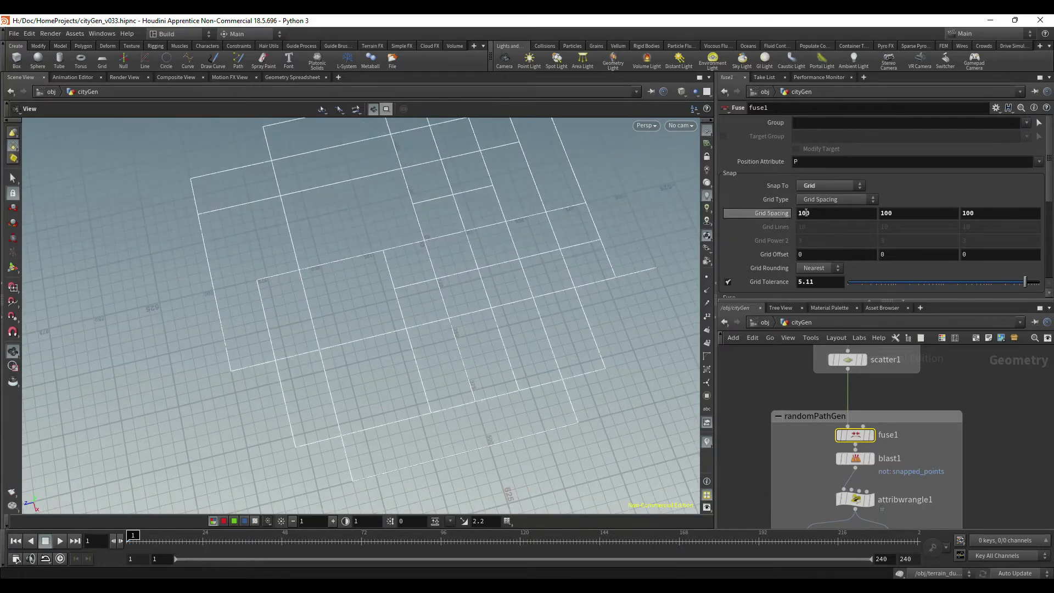
mouse_move(395, 268)
left_mouse_down()
mouse_move(402, 320)
mouse_move(400, 245)
mouse_move(390, 254)
mouse_move(412, 266)
left_mouse_up()
Step: Set the fuse1 node's Grid Spacing to 250 on all three axes
left_click(838, 215)
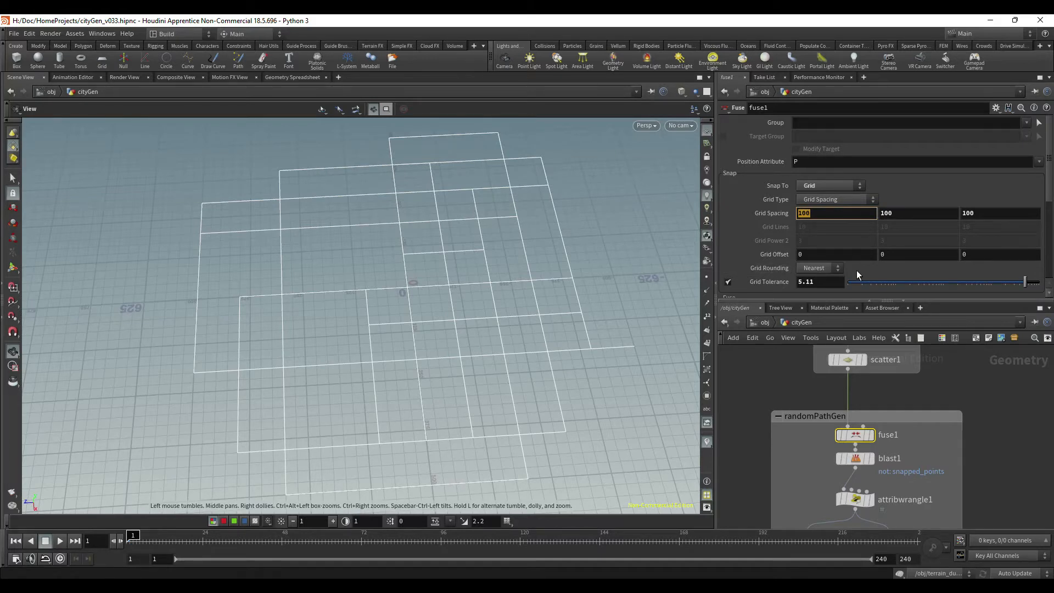
type("250")
key("Tab")
type("525")
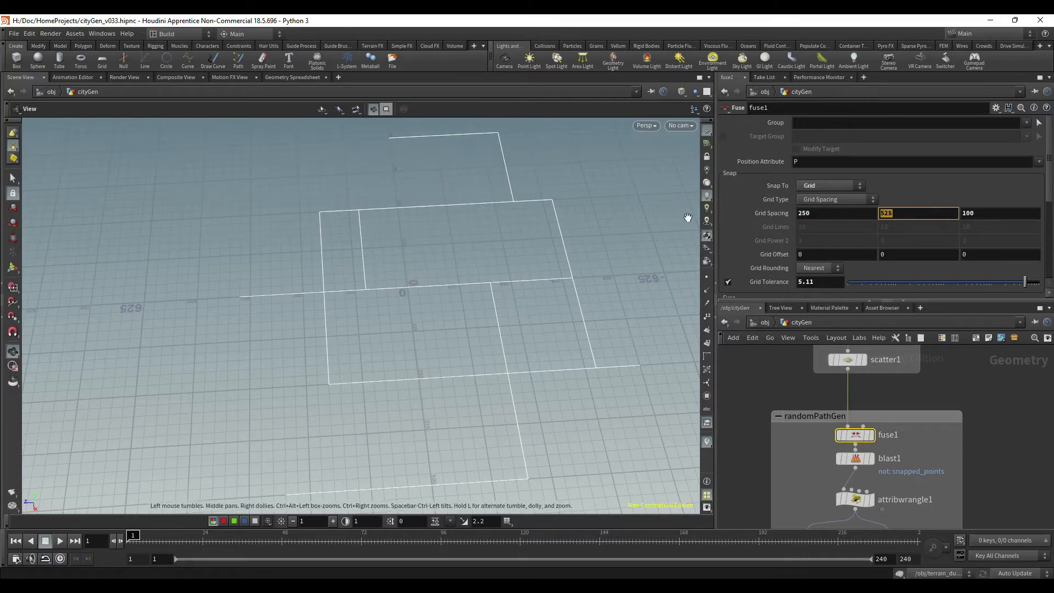
key("Tab")
type("250")
key("Return")
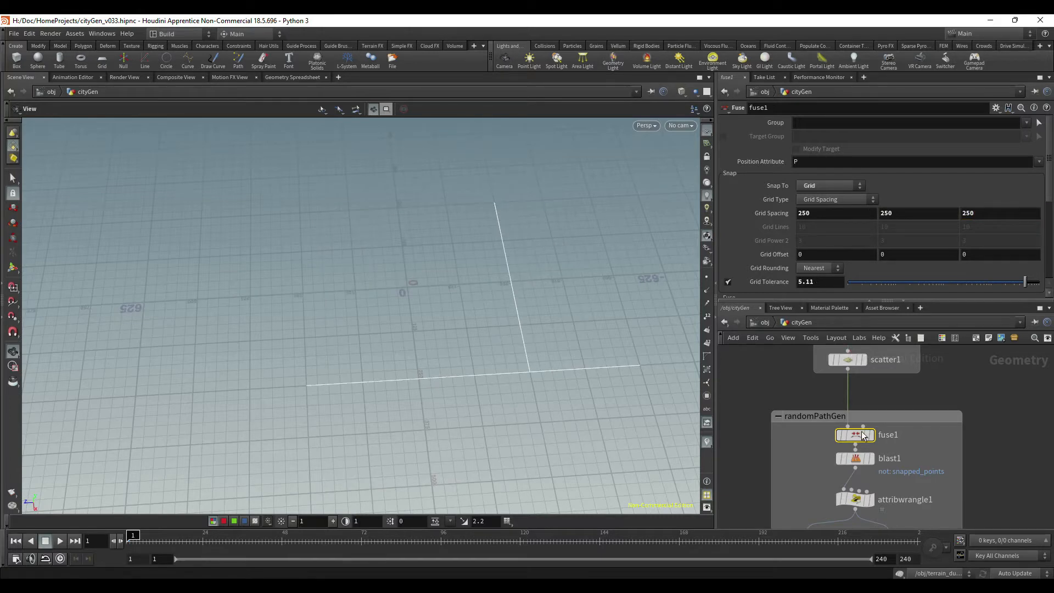
Step: Set the scatter1 node's Force Total Count to 10000
left_click(847, 361)
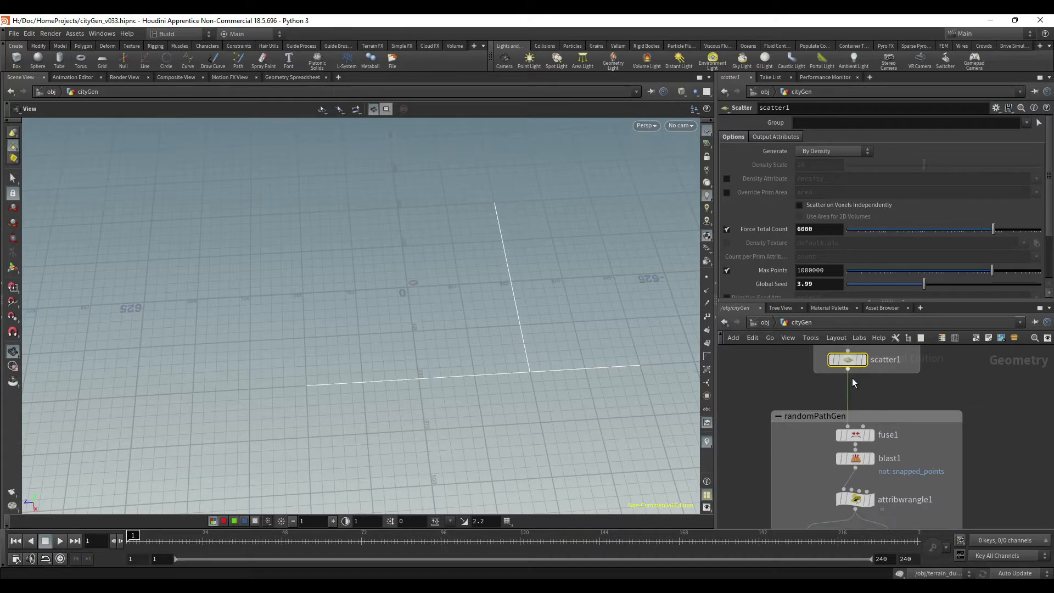
left_click(818, 230)
type("100")
key("Return")
type("0")
key("Return")
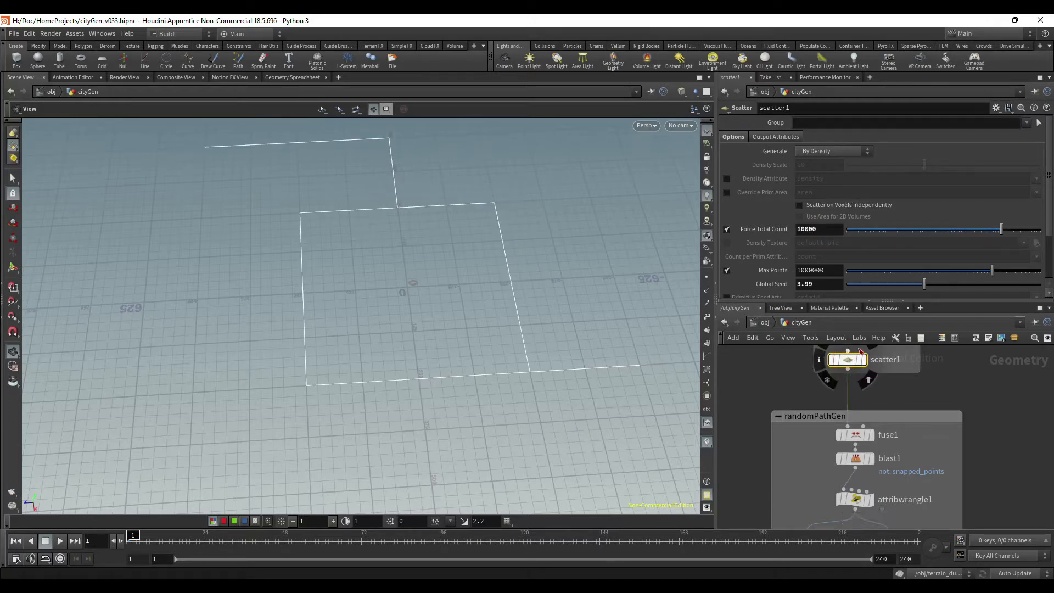
Step: Raise the fuse1 node's Grid Tolerance to 12.71 and check the path layout
mouse_move(853, 438)
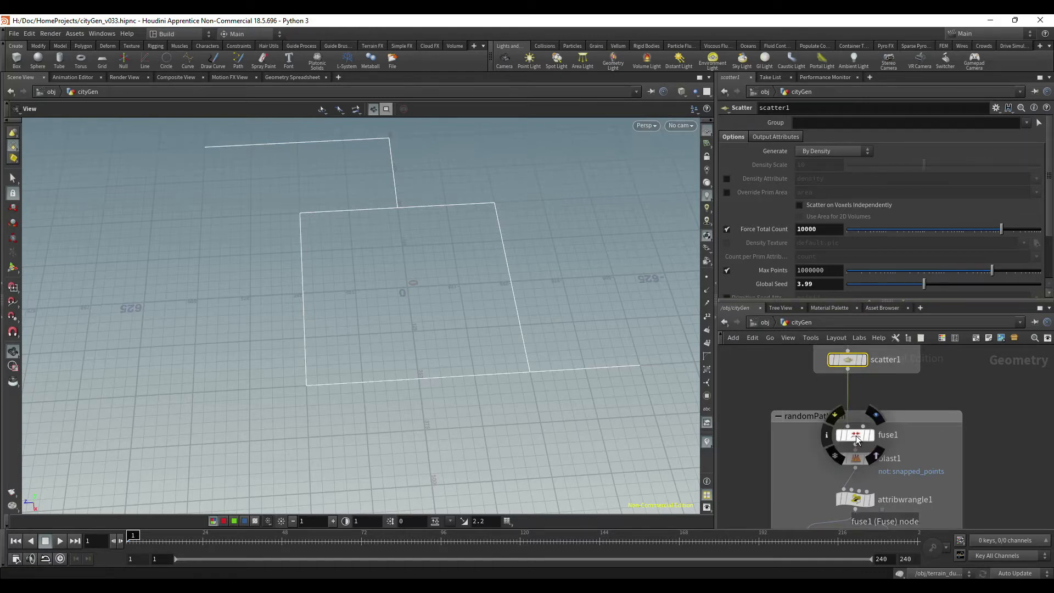
left_click(855, 436)
middle_click_drag(823, 285, 1034, 294)
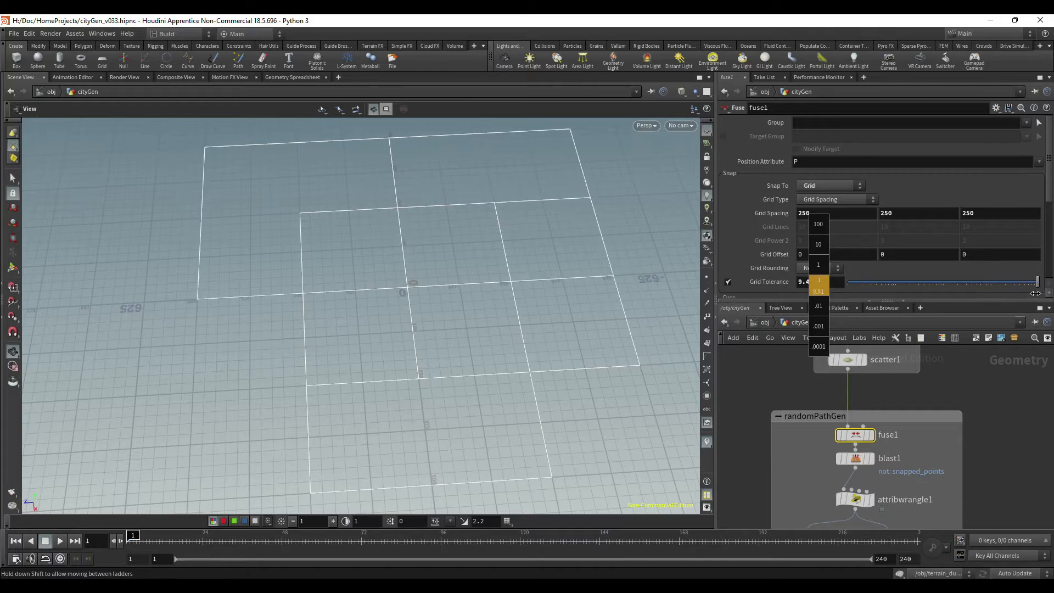
middle_click_drag(8, 289, 145, 287)
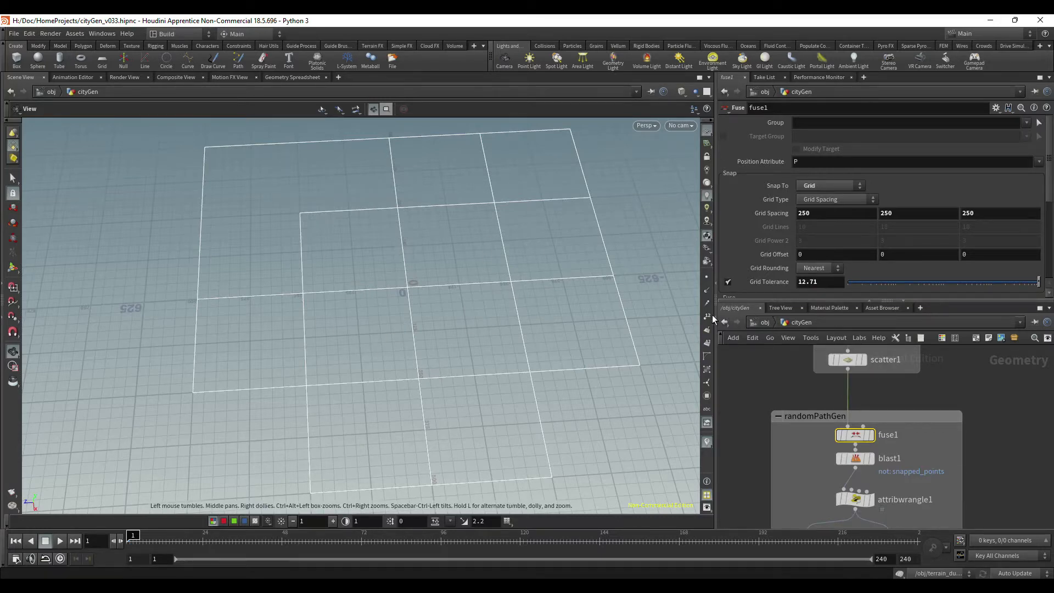
left_click_drag(639, 292, 649, 272)
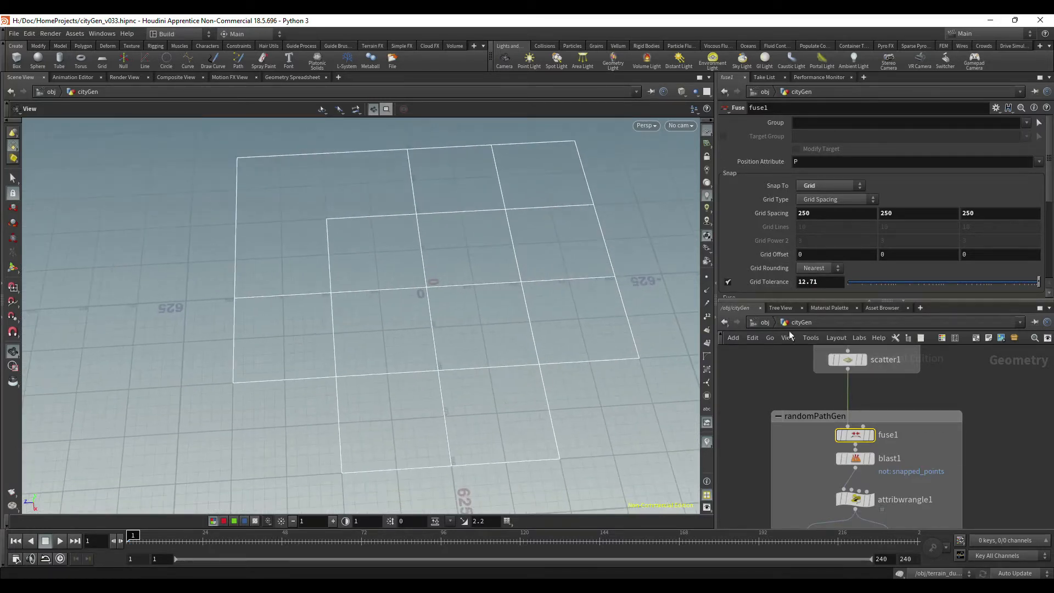
Step: Set the fuse1 node's X and Z Grid Spacing to 150
left_click(846, 360)
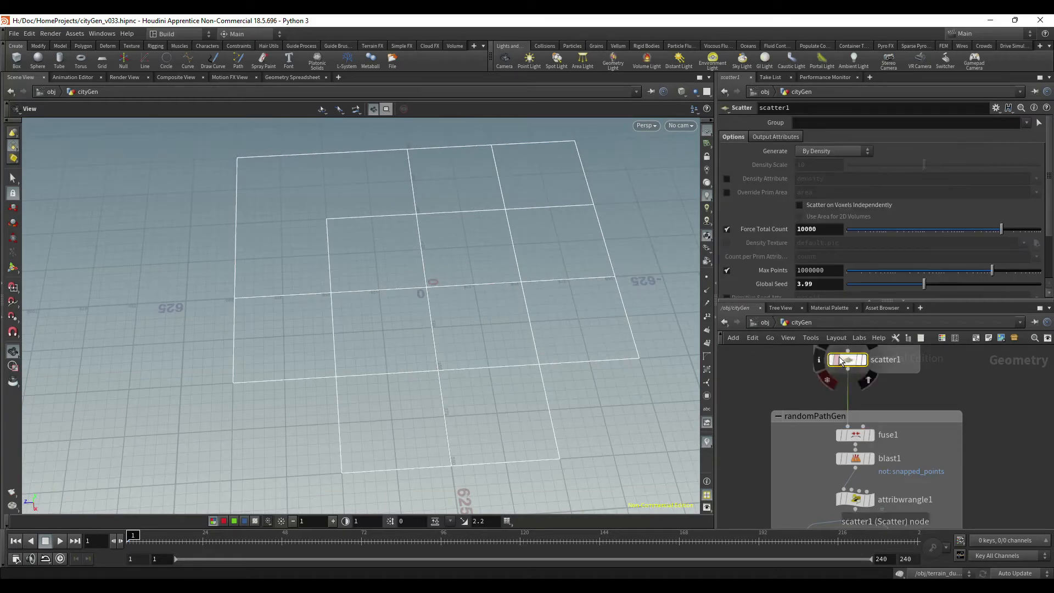
left_click(850, 437)
key("ctrl+a")
type("1")
left_click_drag(980, 213, 855, 220)
type("150")
key("Return")
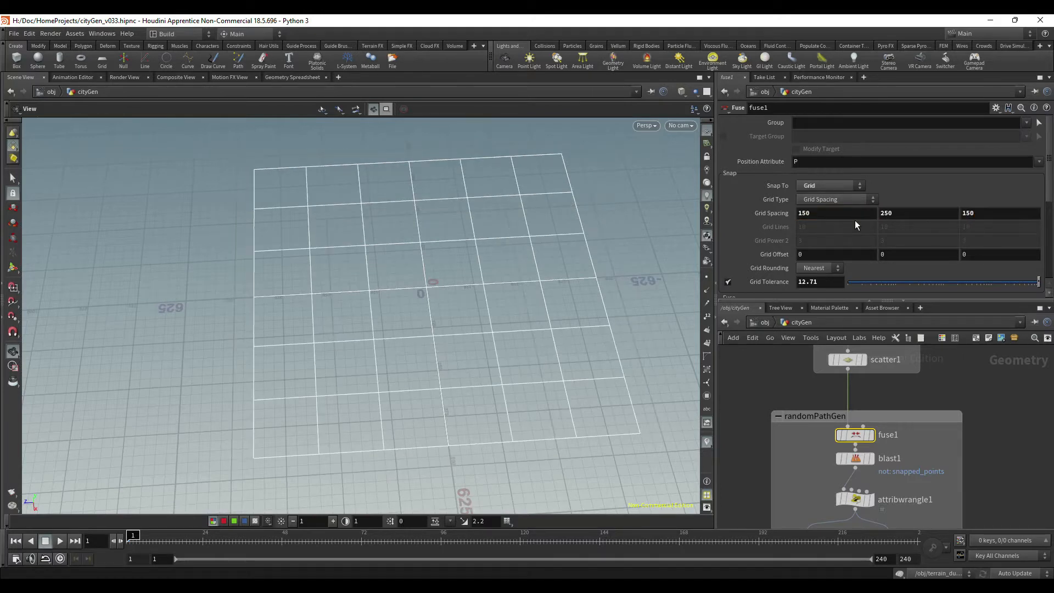
Step: Change only the Z Grid Spacing of fuse1 to 200 to make the blocks rectangular
left_click_drag(981, 214, 822, 225)
type("200")
key("Return")
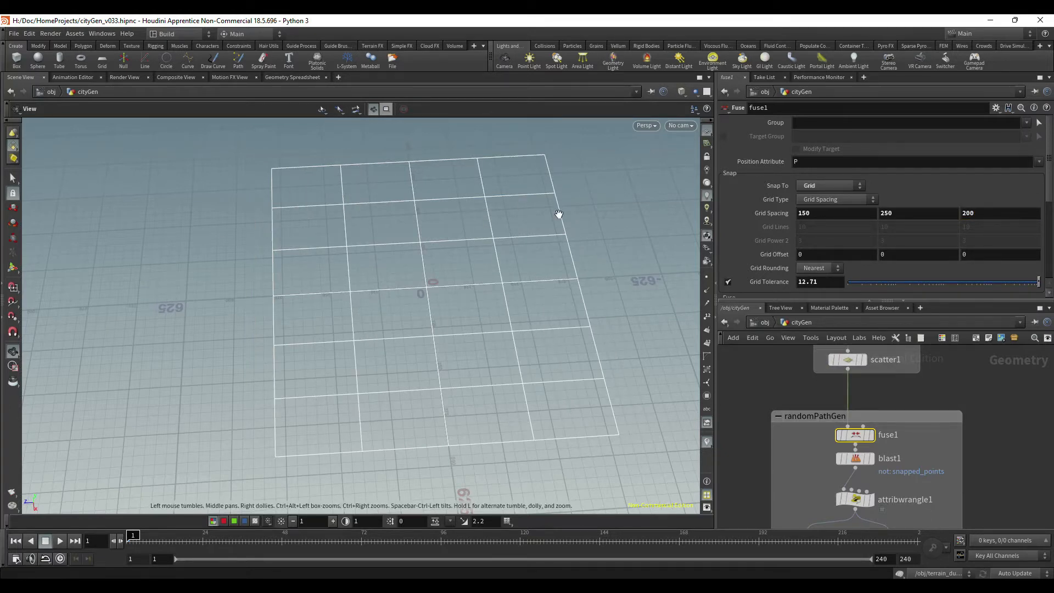
Step: Inspect the parameters of the blast1 node in the randomPathGen group
middle_click_drag(927, 383, 953, 437)
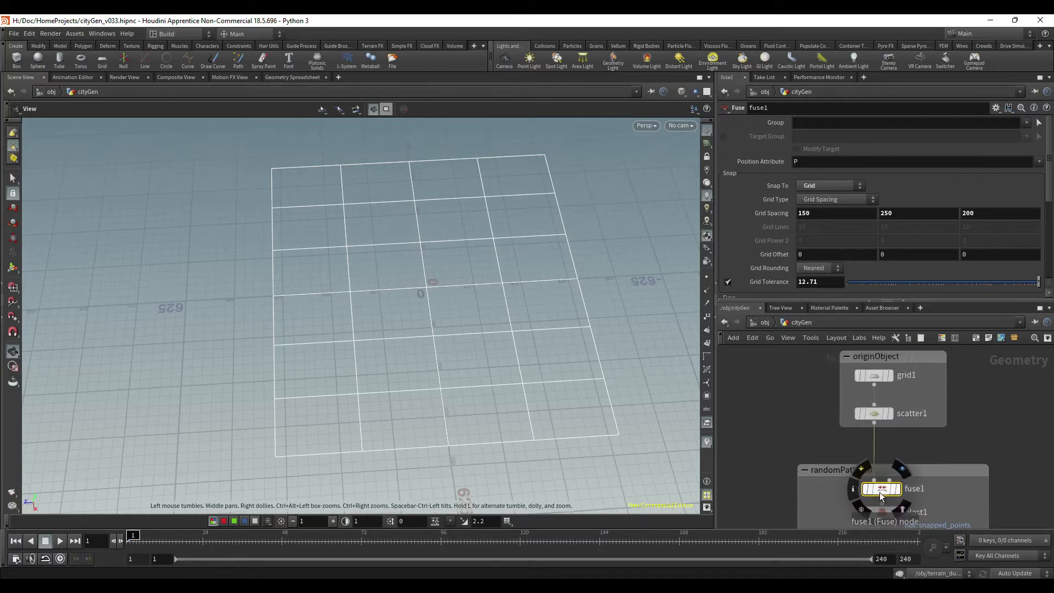
middle_click_drag(881, 519, 878, 463)
left_click(878, 462)
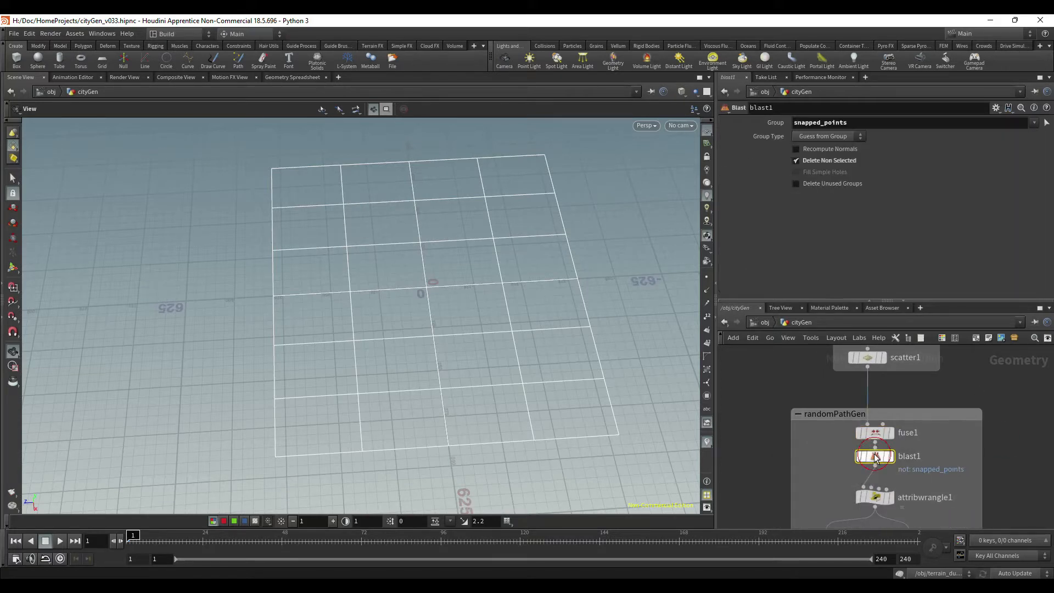
Step: Reduce the scatter1 node's Force Total Count to 2364 and check the path layout
left_click(868, 357)
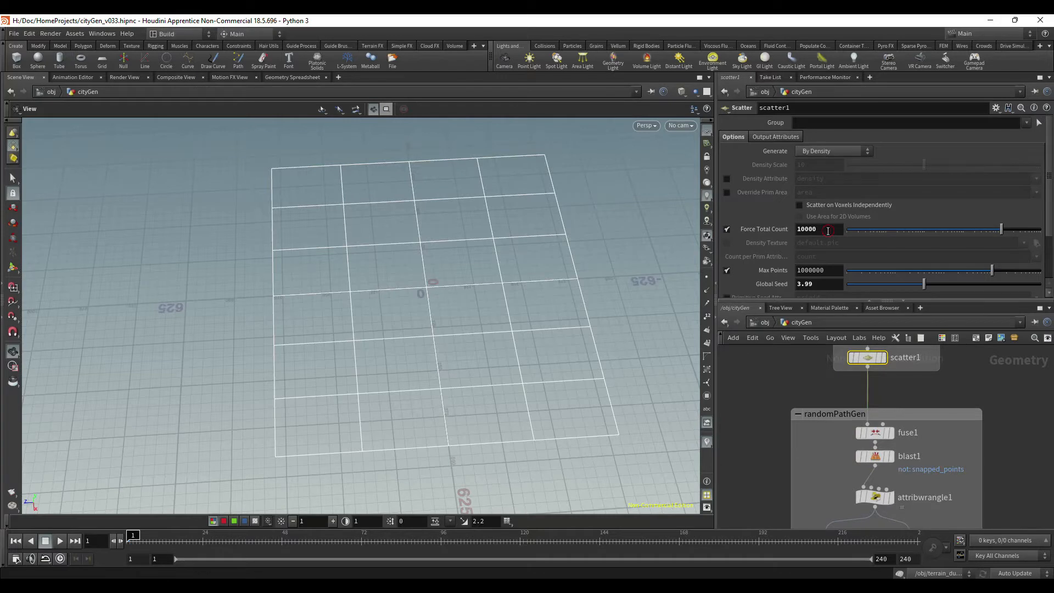
middle_click_drag(830, 231, 760, 239)
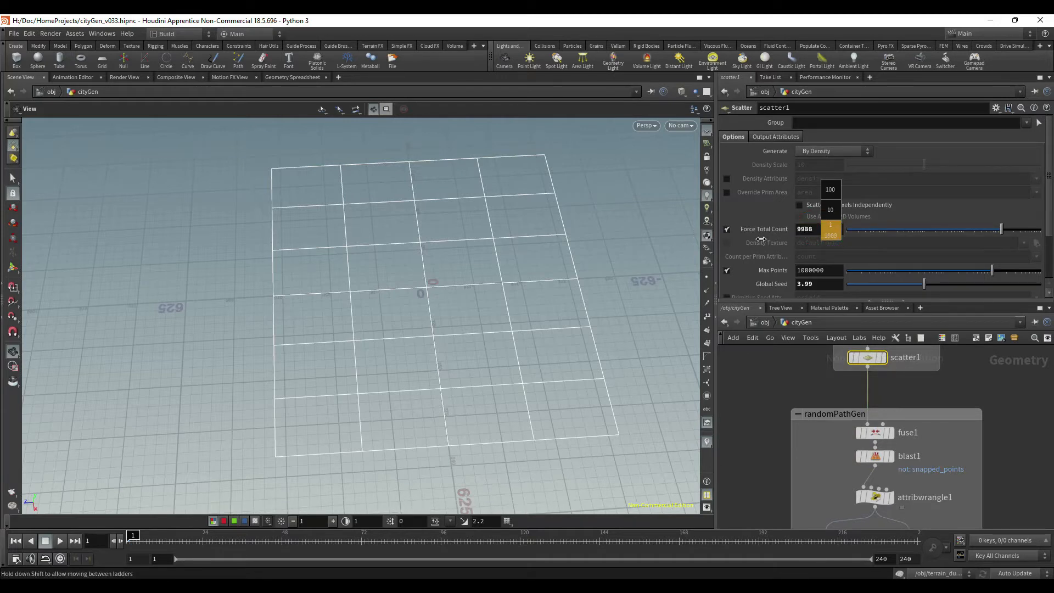
middle_click_drag(319, 252, 693, 263)
middle_click_drag(802, 218, 463, 188)
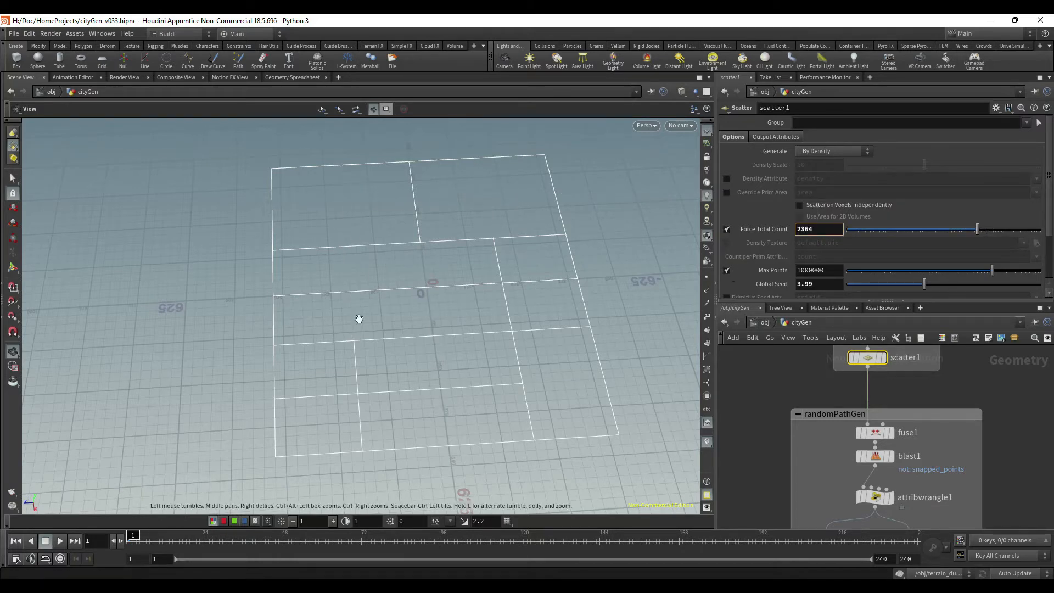
mouse_move(559, 224)
left_mouse_down()
mouse_move(521, 189)
mouse_move(571, 215)
left_mouse_up()
Step: Set the fuse1 node's X and Z Grid Spacing to 110
left_click(876, 433)
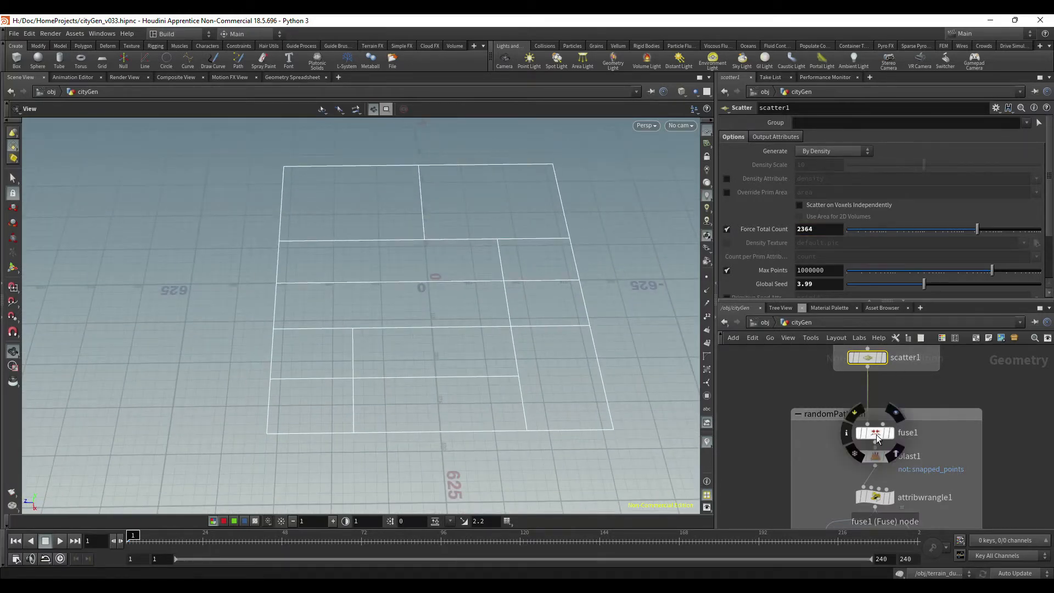
type("110")
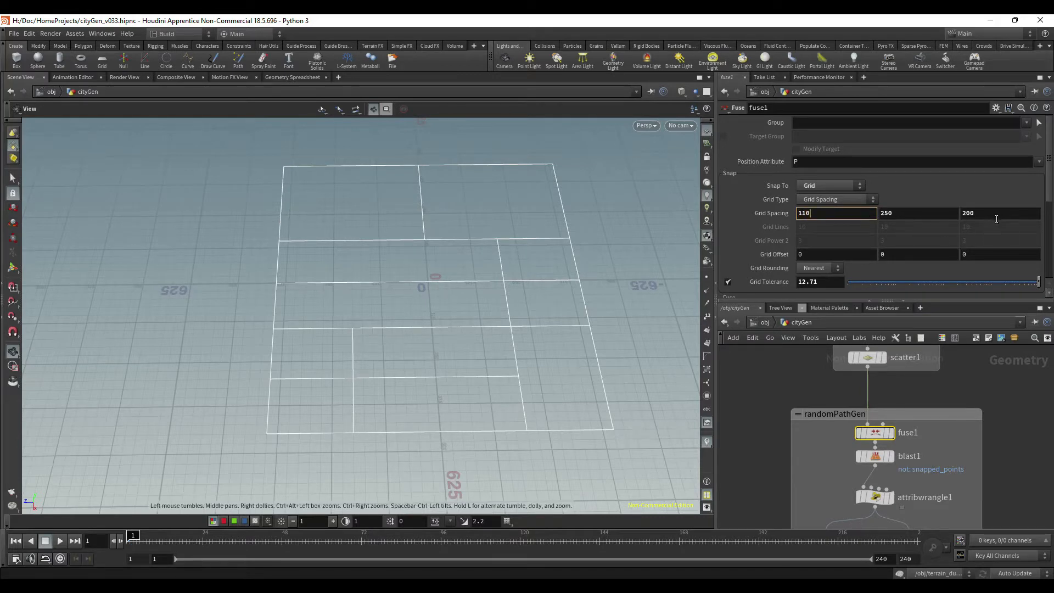
left_click(996, 214)
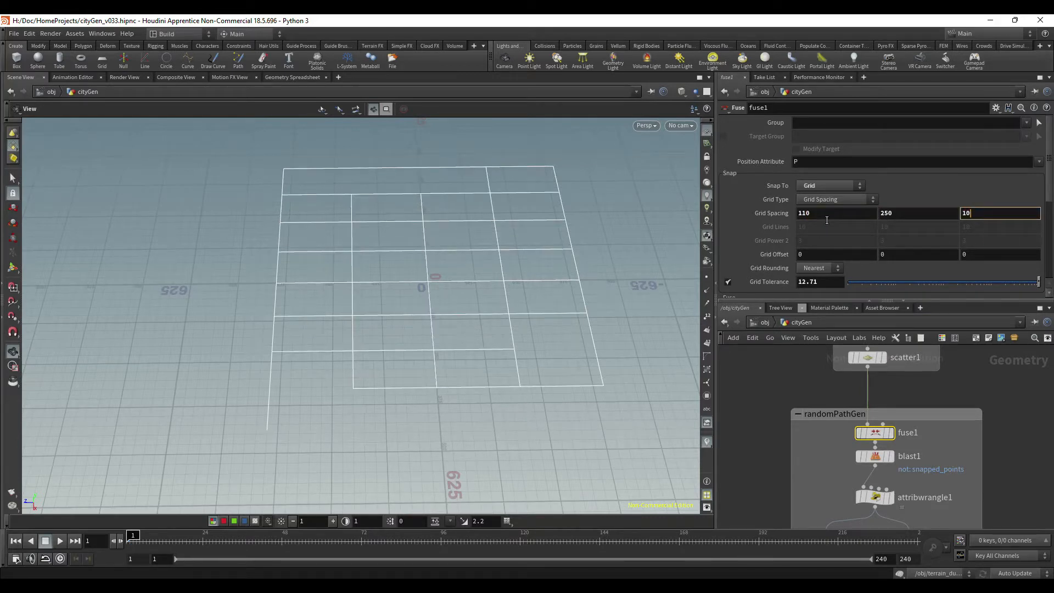
type("110")
key("Return")
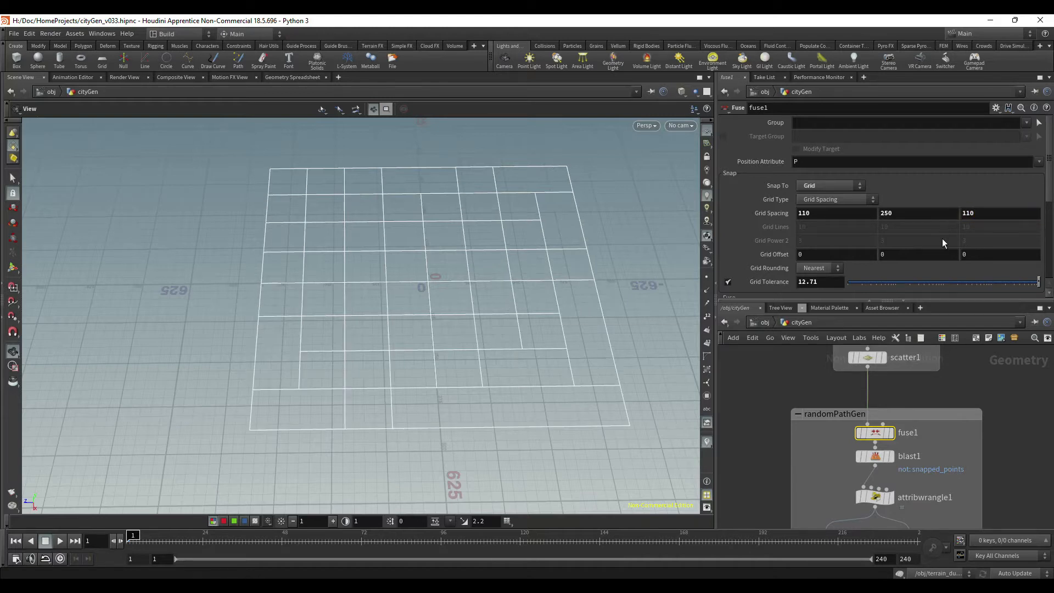
Step: Set the scatter1 node's Force Total Count to 6000
left_click(870, 357)
type("3")
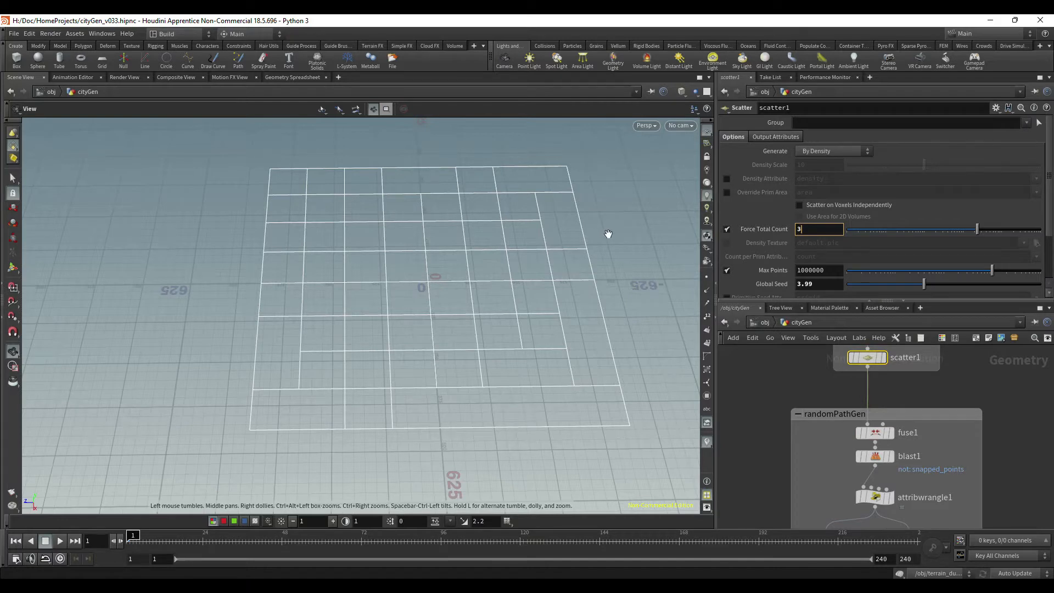
type("6000")
key("Return")
Step: Set the fuse1 node's Grid Tolerance to 4 and check the path layout
left_click(877, 438)
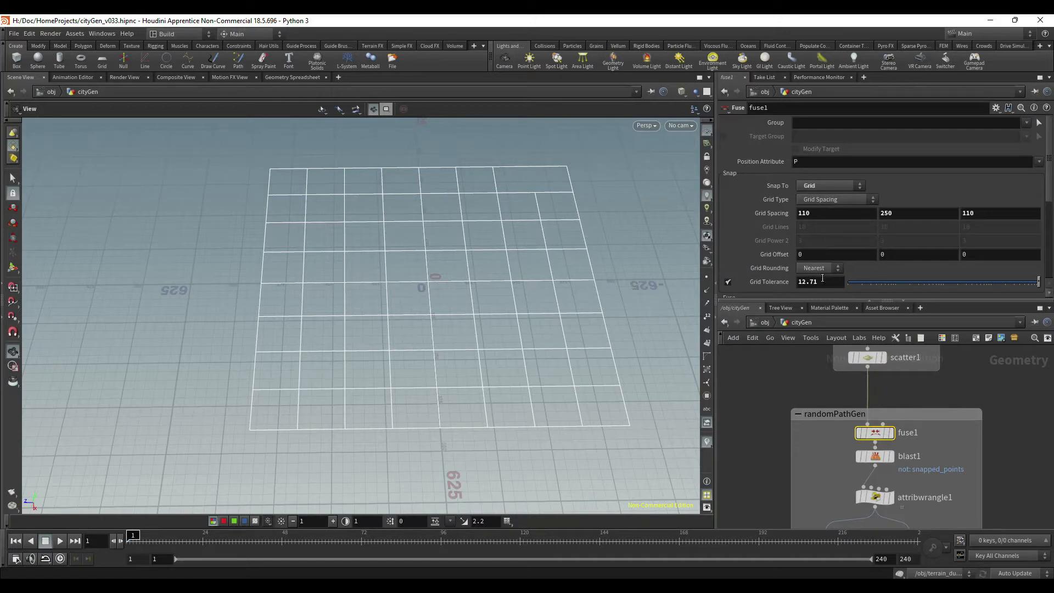
double_click(824, 286)
type("4")
key("Return")
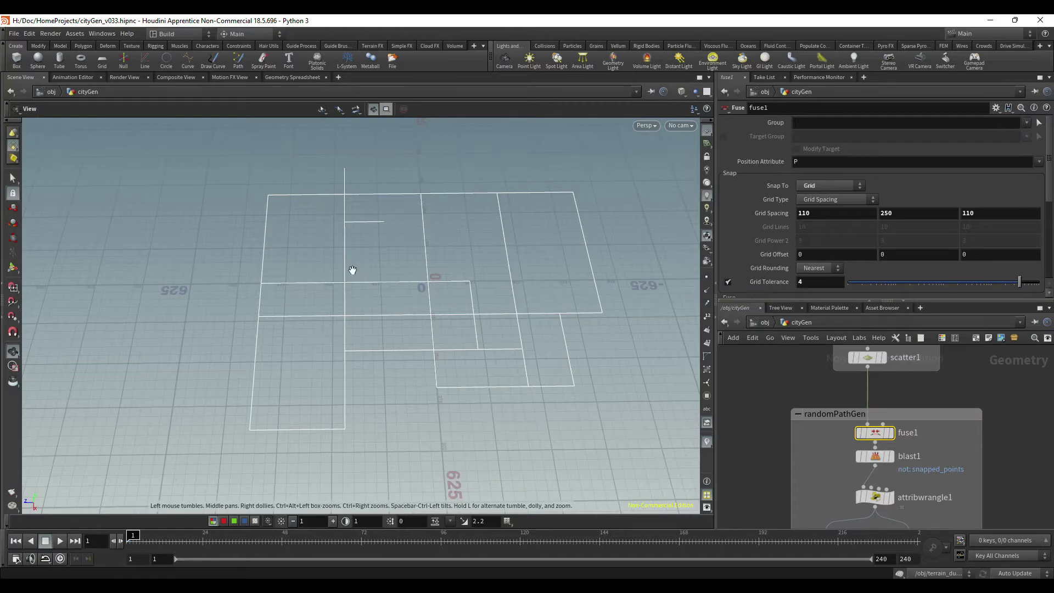
left_click_drag(417, 254, 434, 209)
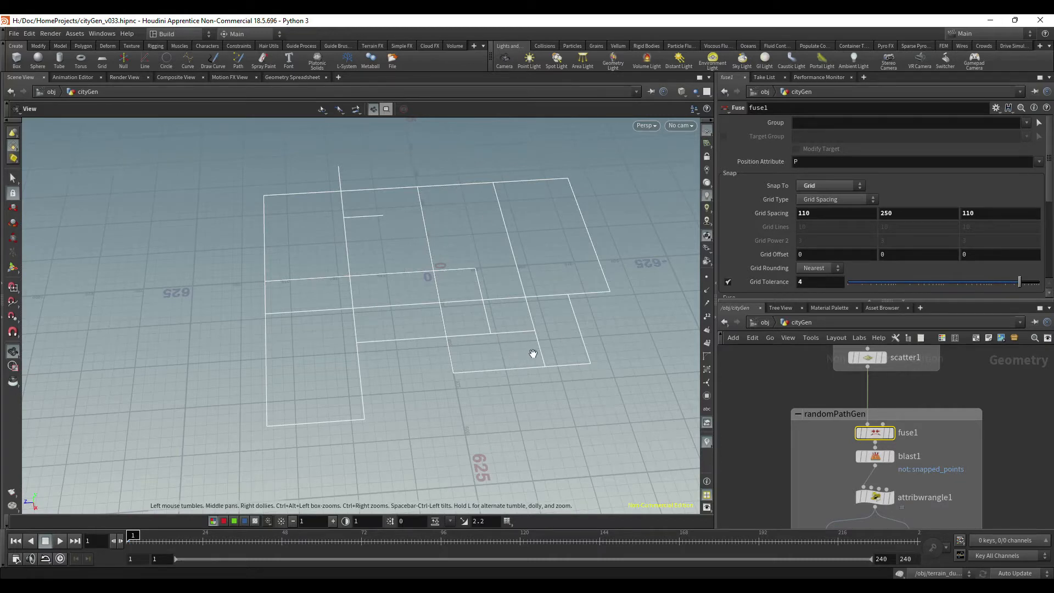
Step: Display the output of merge4, which combines the curve1 and curve2 branches
scroll(988, 428, "down", 6)
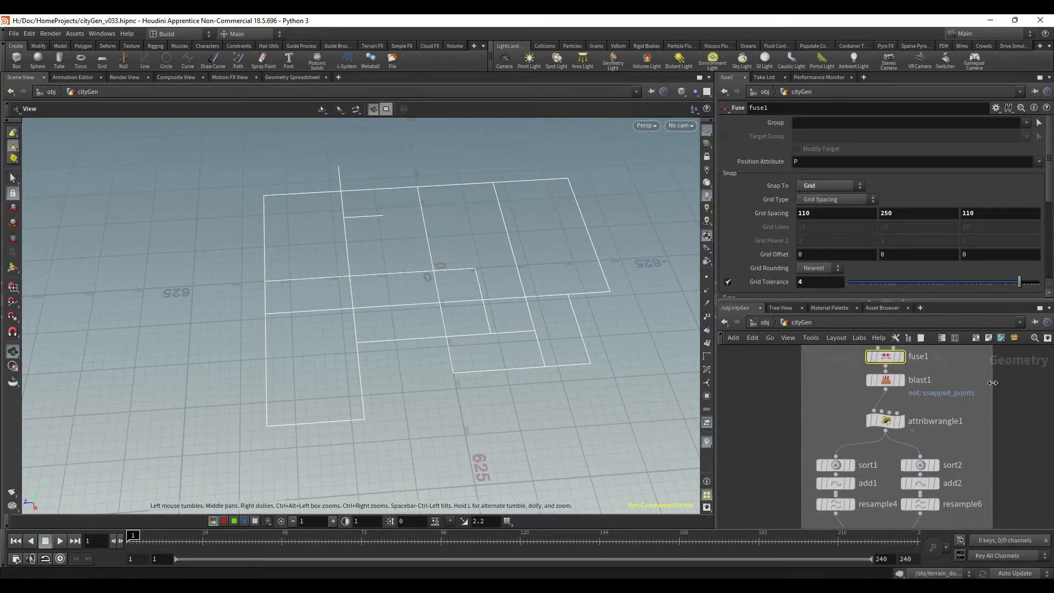
scroll(829, 436, "up", 4)
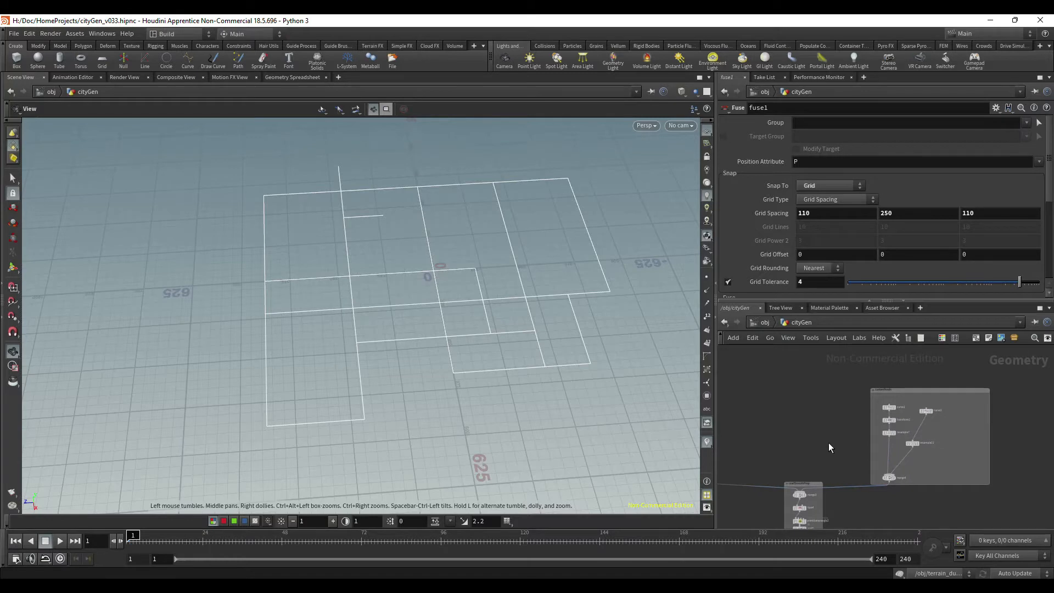
scroll(933, 475, "up", 5)
mouse_move(941, 481)
middle_mouse_down()
mouse_move(943, 515)
mouse_move(934, 464)
middle_mouse_up()
left_click(881, 492)
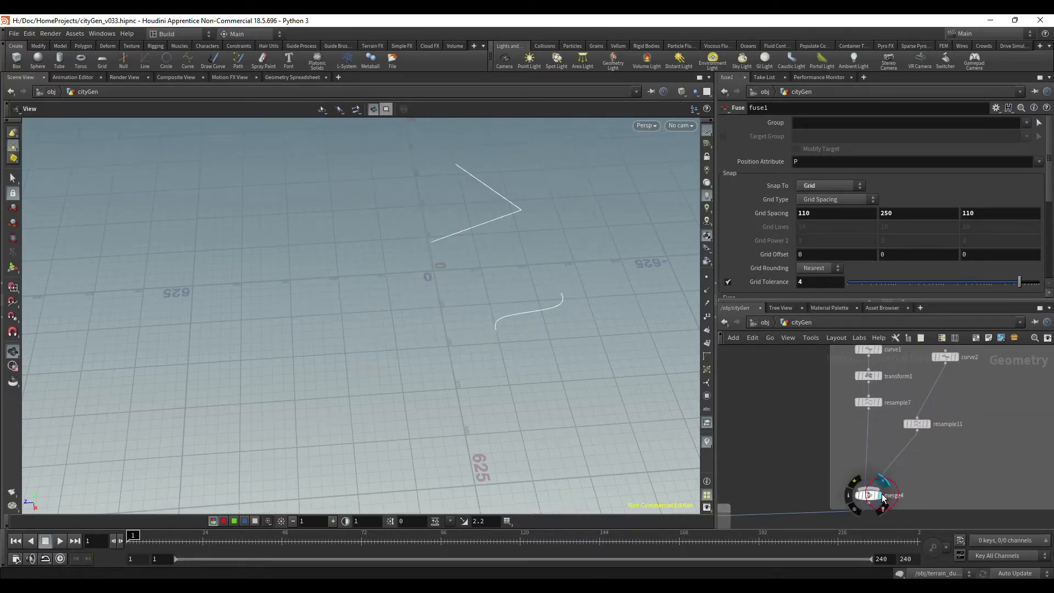
mouse_move(966, 423)
middle_mouse_down()
mouse_move(966, 439)
mouse_move(967, 429)
middle_mouse_up()
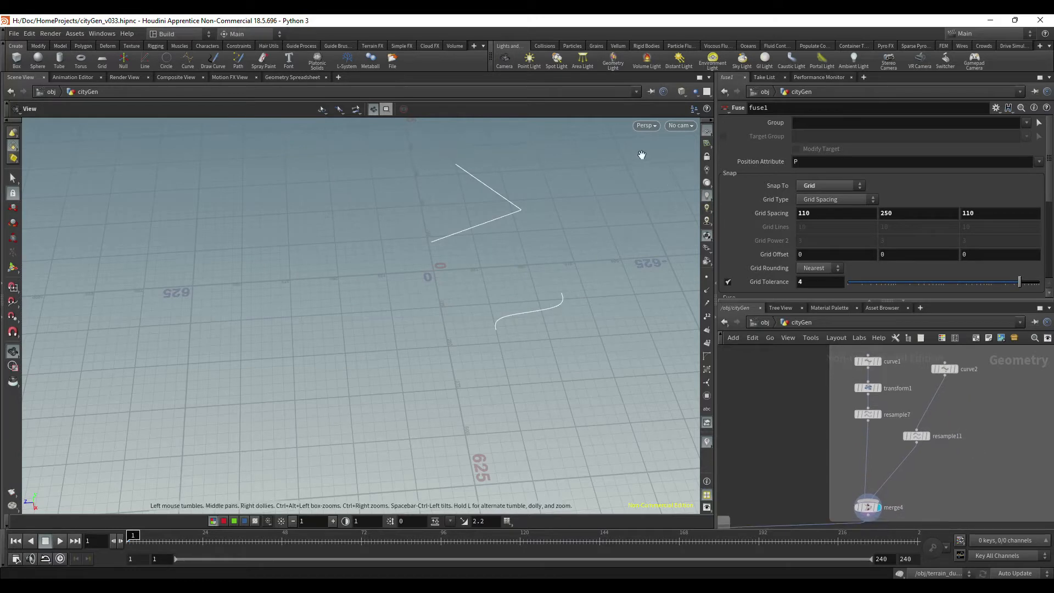
Step: Template the merge3 node in the roadSmoothPrep group to overlay the path network on the displayed curves
scroll(755, 485, "down", 1)
middle_click_drag(755, 486, 880, 419)
scroll(819, 458, "up", 2)
left_click(831, 470)
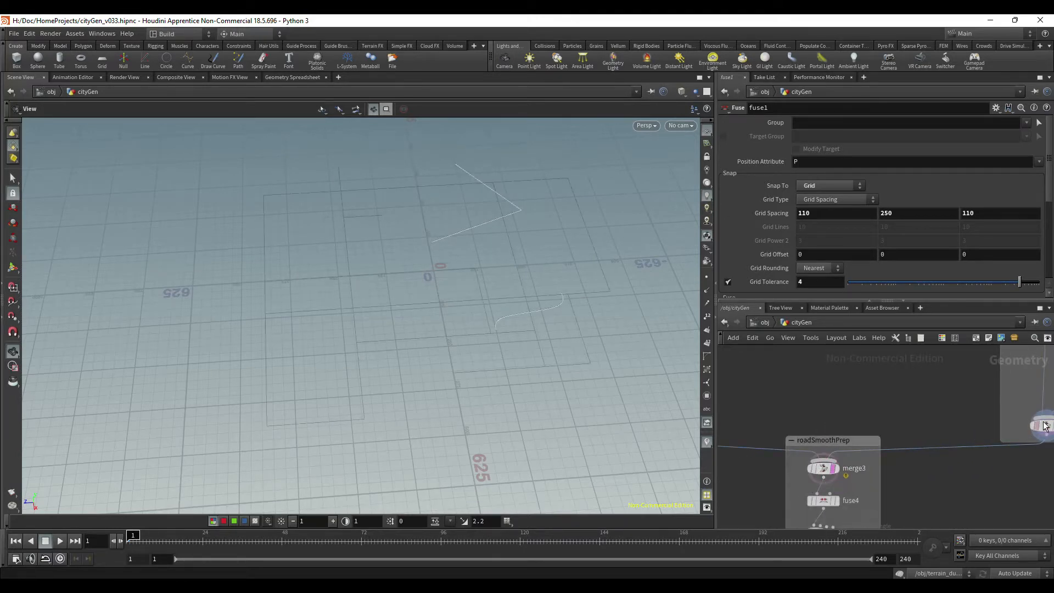
left_click(675, 130)
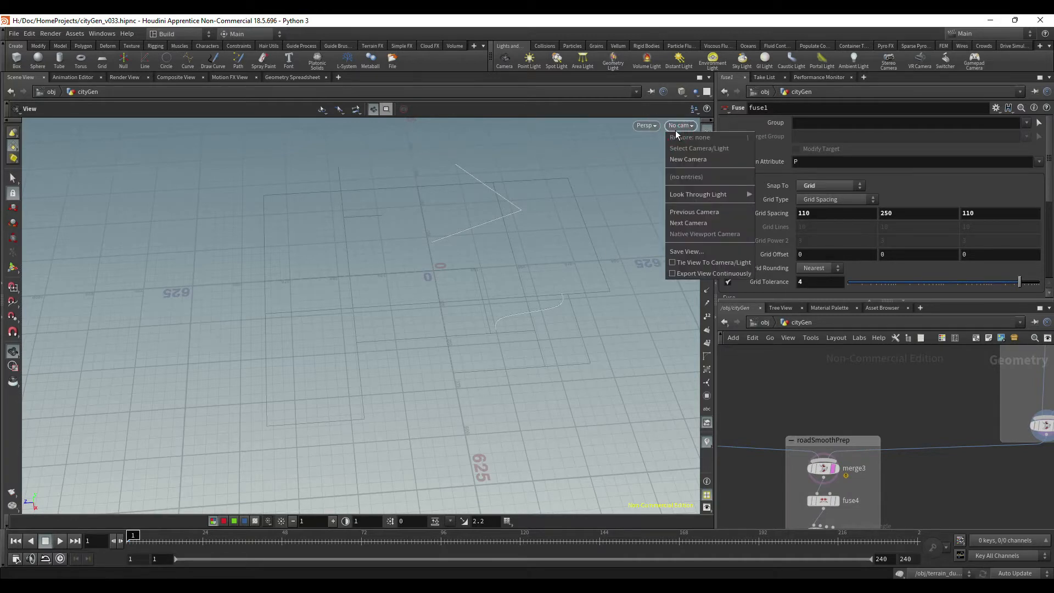
left_click(675, 130)
middle_click_drag(890, 384, 906, 410)
scroll(907, 410, "down", 2)
middle_click_drag(820, 423, 1032, 469)
scroll(874, 466, "down", 2)
middle_click_drag(952, 378, 834, 362)
scroll(963, 457, "down", 3)
scroll(844, 386, "up", 2)
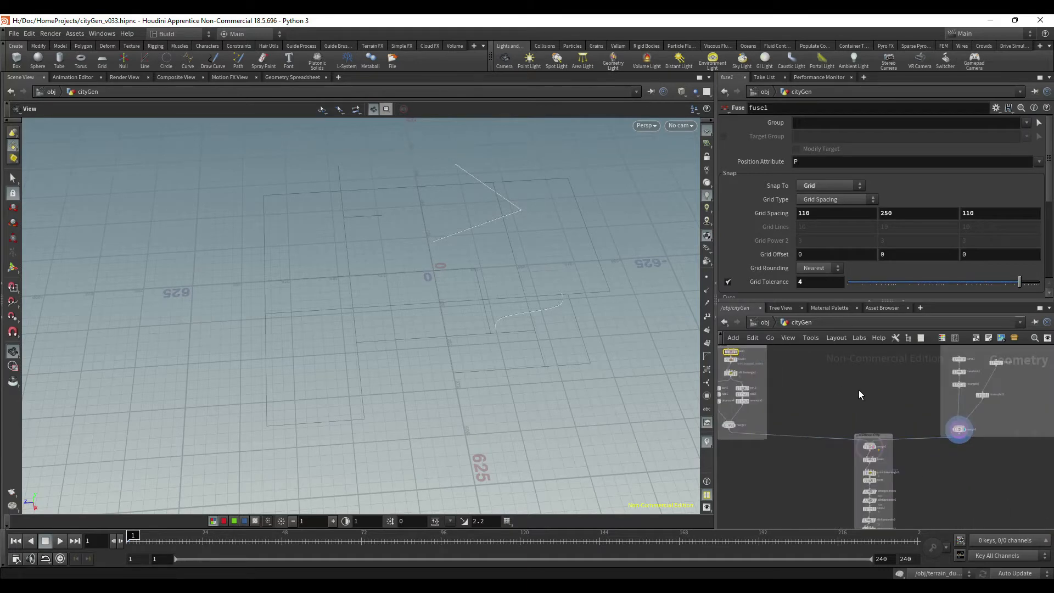
middle_click_drag(866, 397, 769, 409)
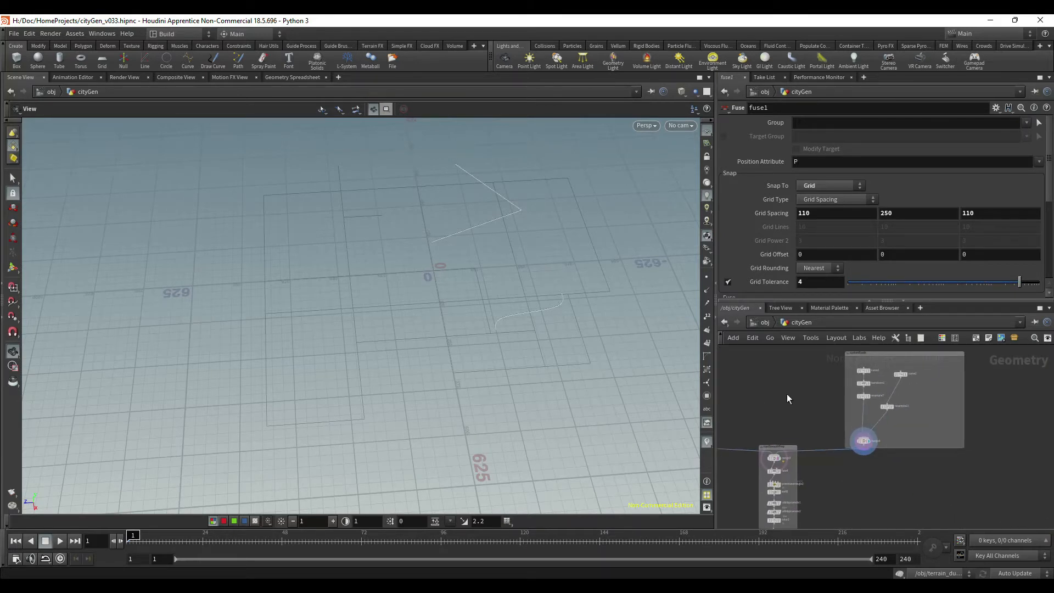
Step: Delete both existing curve nodes with their transform and resample nodes above merge4 in the customRoads group
scroll(788, 409, "up", 3)
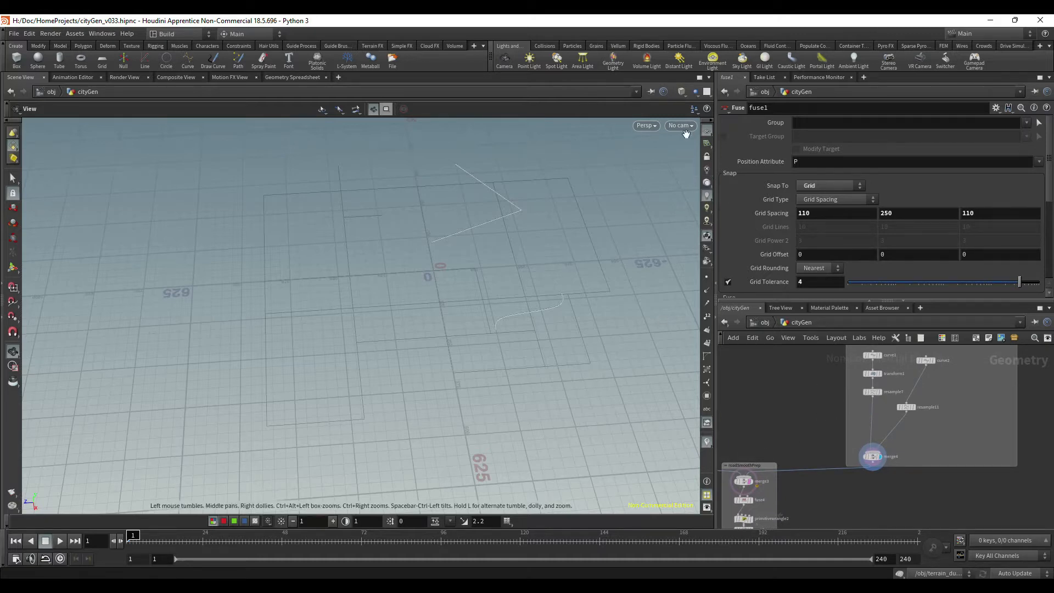
scroll(932, 390, "up", 1)
left_click_drag(996, 485, 854, 388)
key("Delete")
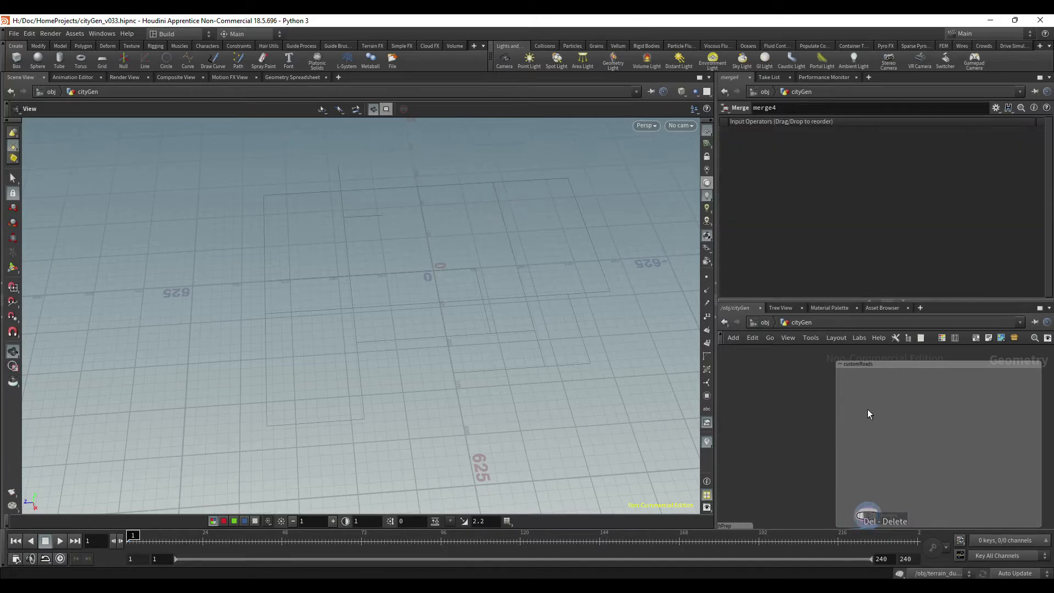
Step: Add a new Curve node above merge4 in the customRoads group
key("Tab")
type("cur")
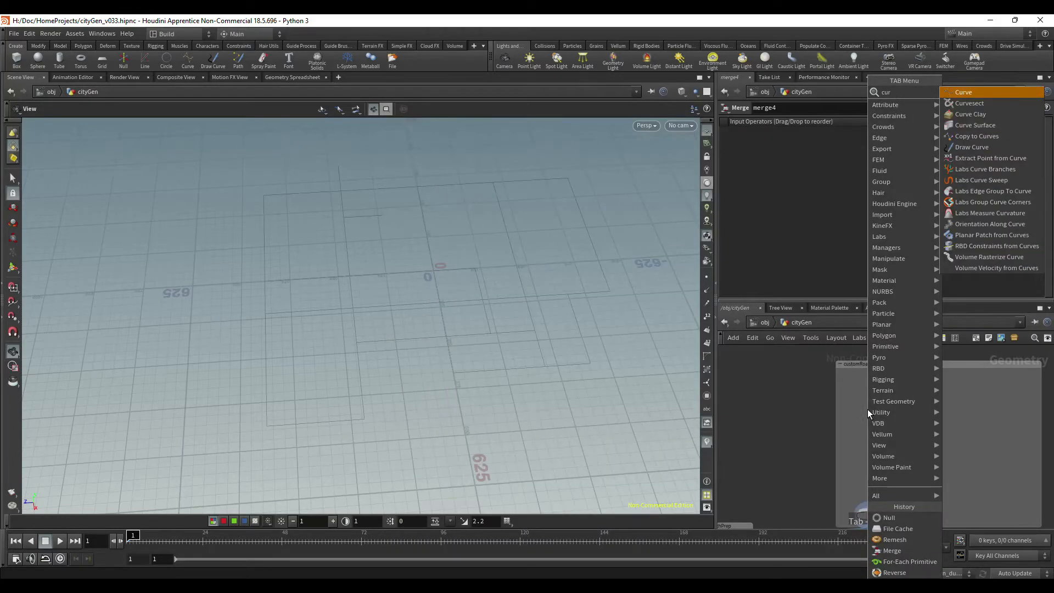
key("Return")
left_click(867, 408)
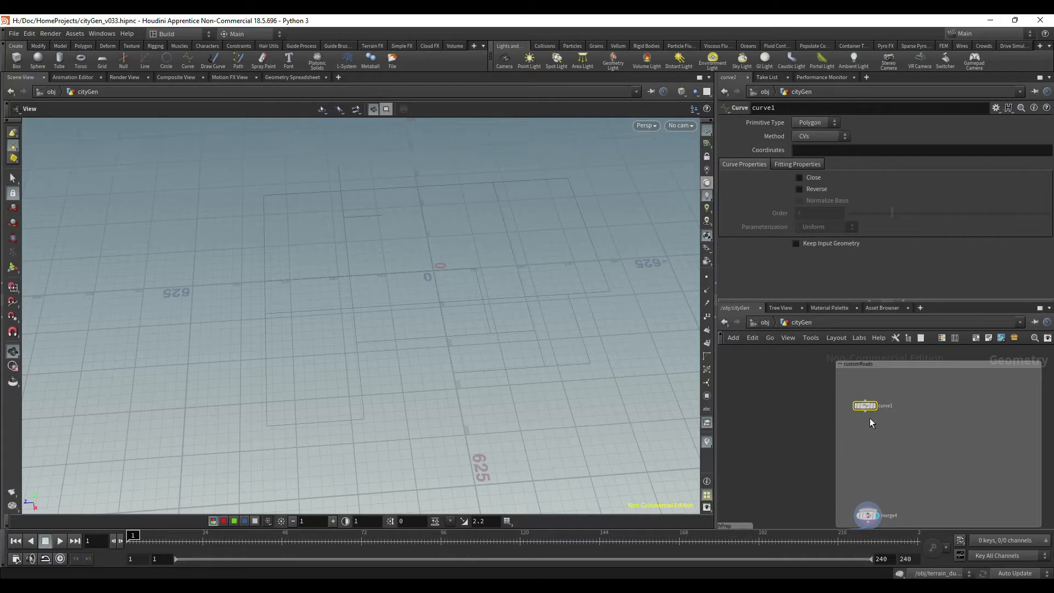
Step: Switch the viewport to the Top view and connect the new curve1 node to merge4
left_click(687, 125)
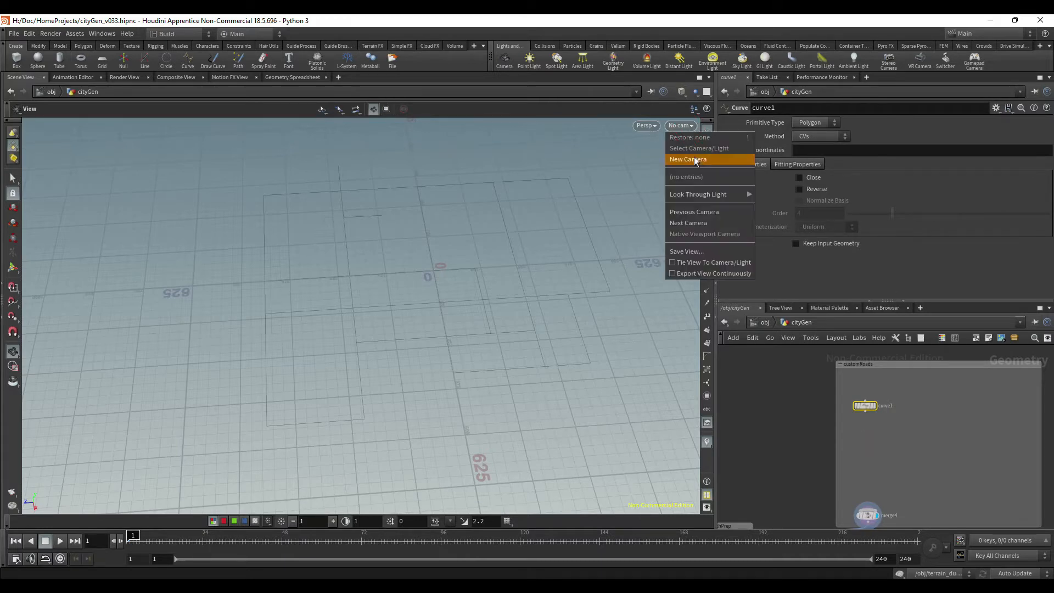
left_click(645, 126)
mouse_move(673, 156)
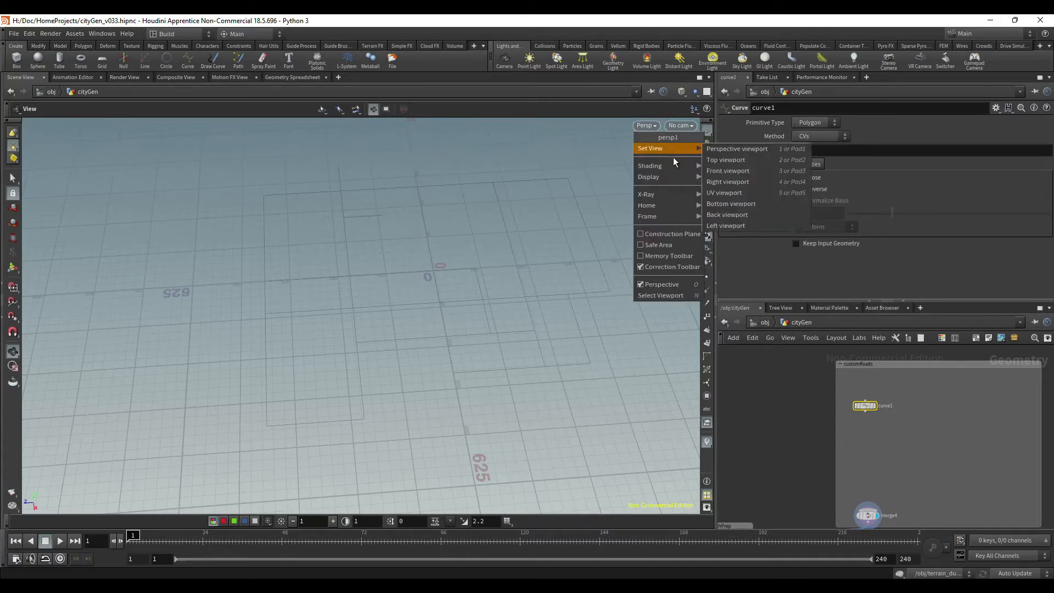
left_click(744, 159)
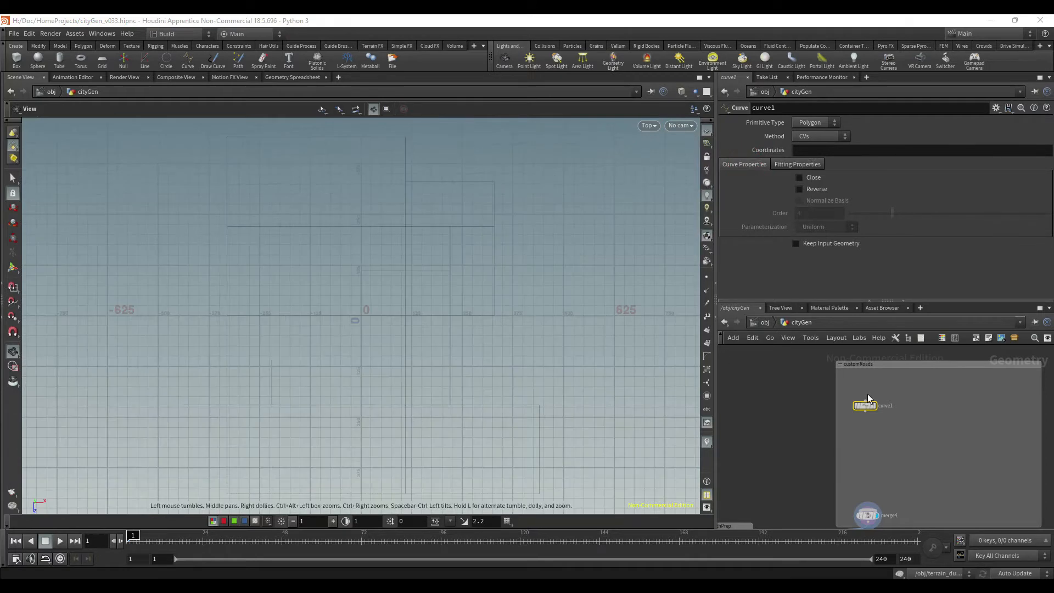
left_click_drag(865, 411, 867, 506)
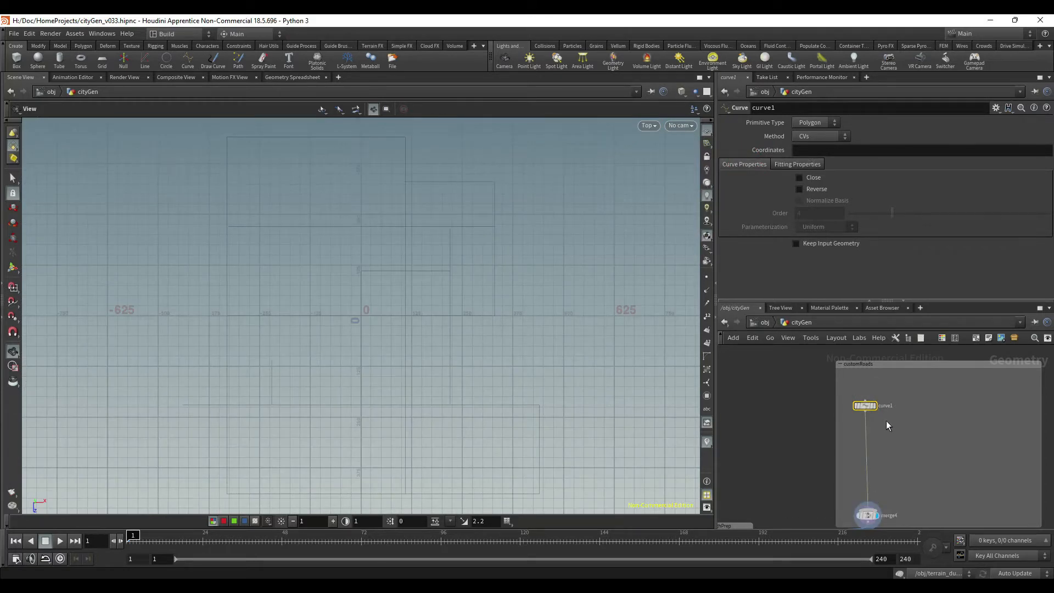
Step: Draw a straight diagonal road on curve1 across the path network, from about (-251, 0, -440) to (-51, 0, -1)
key("Return")
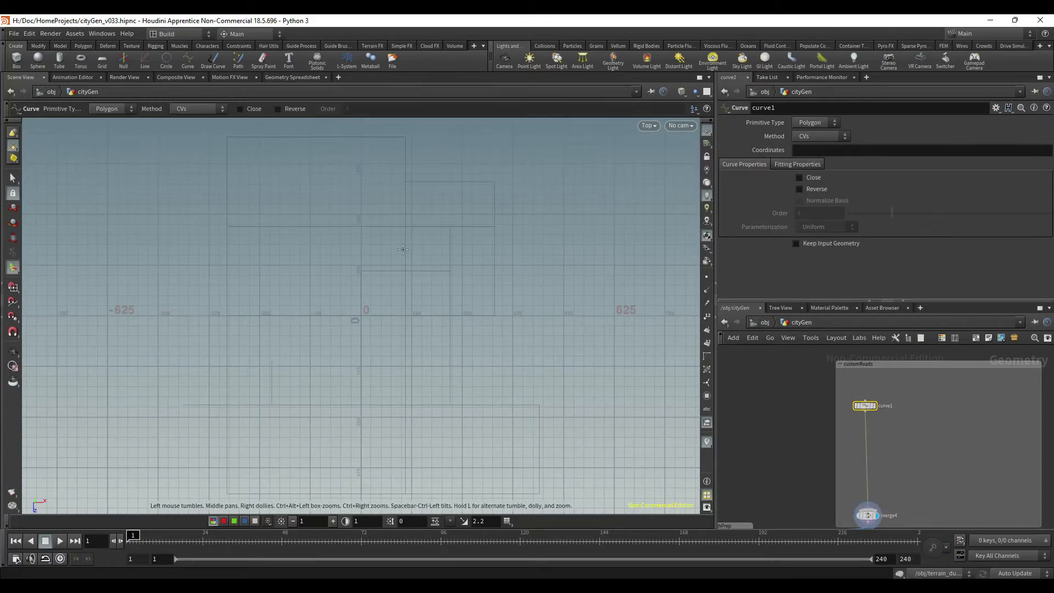
right_click_drag(444, 272, 499, 371, "alt")
middle_click_drag(442, 322, 482, 183, "alt")
right_click_drag(494, 227, 398, 226, "alt")
middle_click_drag(397, 226, 376, 357, "alt")
right_click_drag(220, 345, 452, 315, "alt")
middle_click_drag(507, 277, 384, 380, "alt")
right_click_drag(425, 344, 370, 338, "alt")
right_click_drag(455, 314, 358, 301, "alt")
mouse_move(426, 318)
middle_mouse_down("alt")
mouse_move(393, 271)
mouse_move(372, 275)
mouse_move(364, 304)
mouse_move(379, 359)
mouse_move(402, 369)
middle_mouse_up("alt")
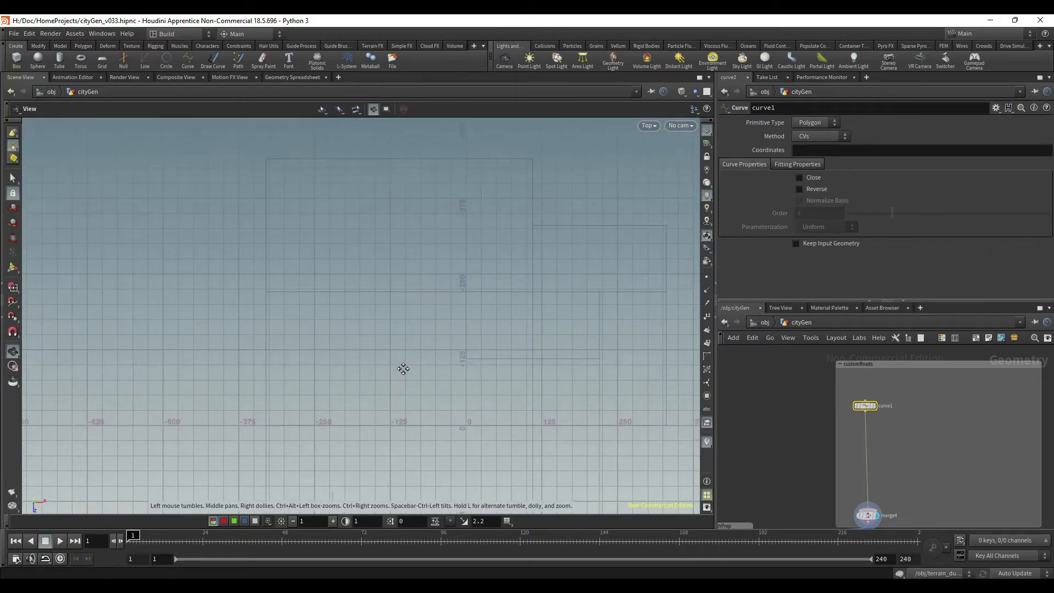
key("Return")
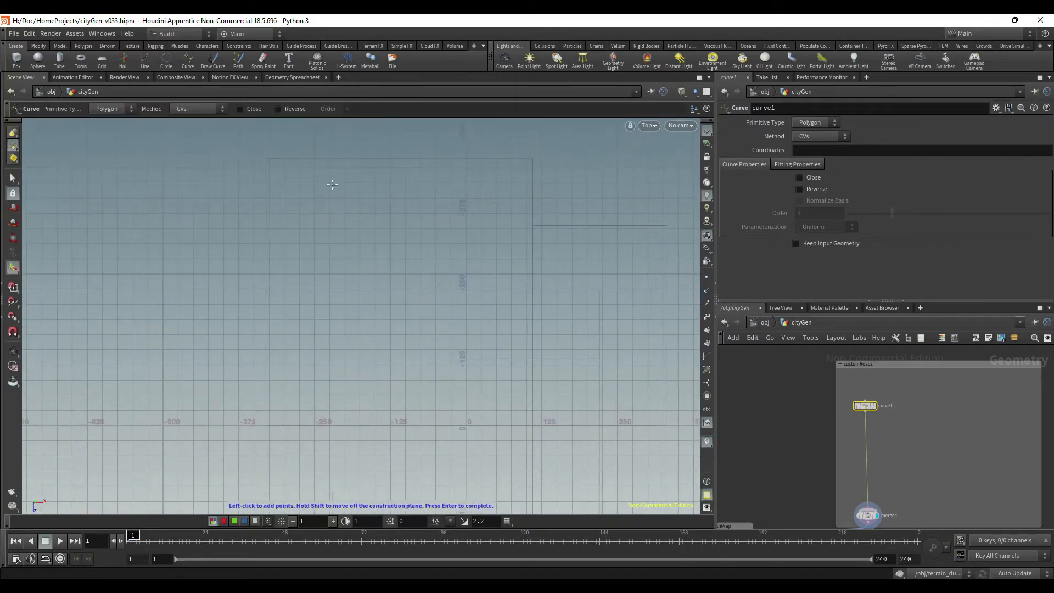
left_click(314, 159)
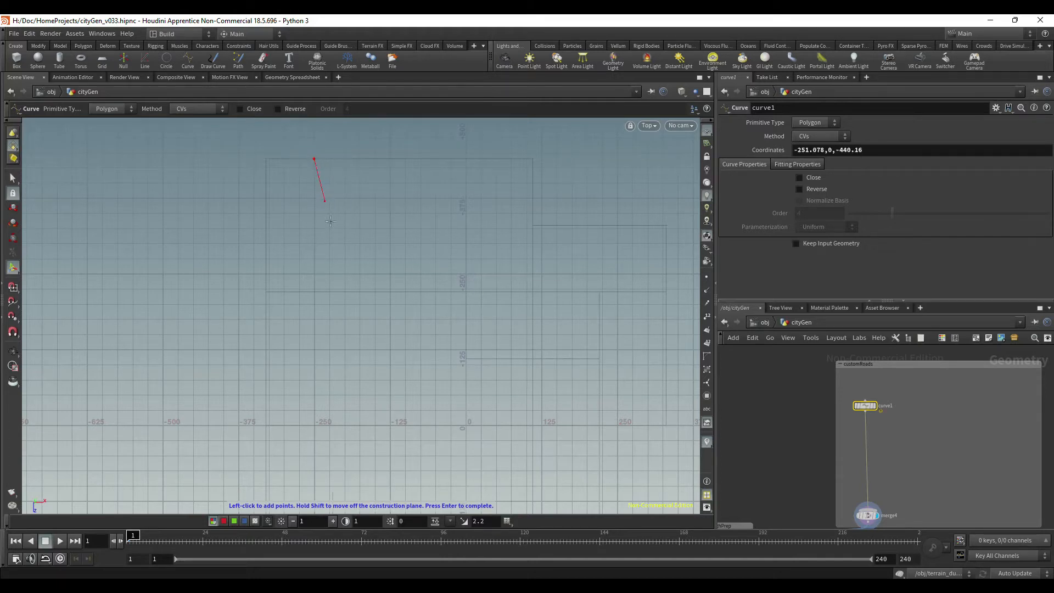
left_click(435, 424)
key("Return")
Step: Display the output of merge3 to check how the diagonal road joins the path network
middle_click_drag(915, 501, 933, 434)
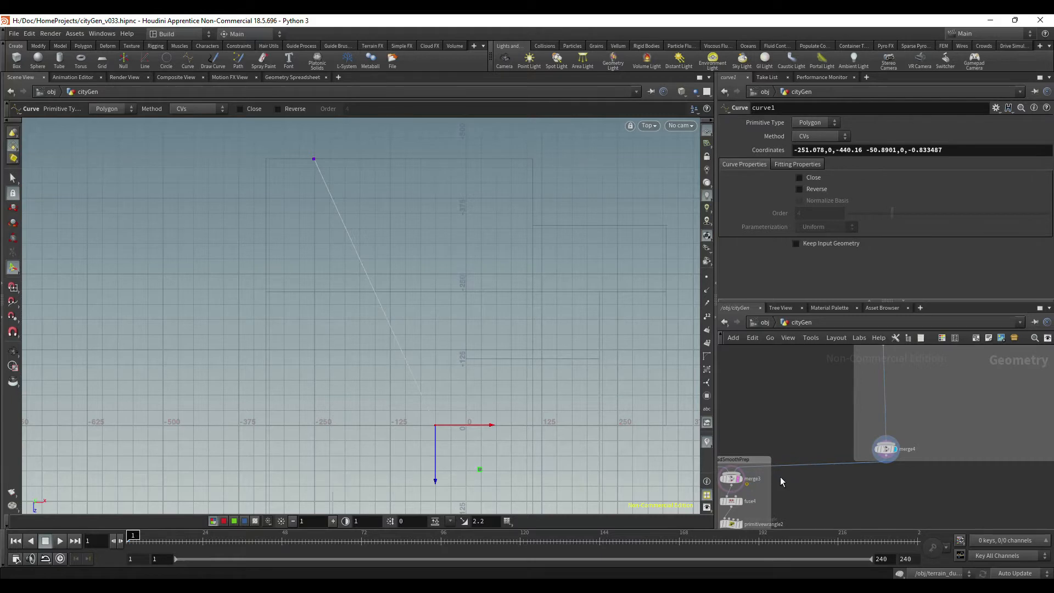
scroll(738, 478, "up", 2)
left_click(730, 482)
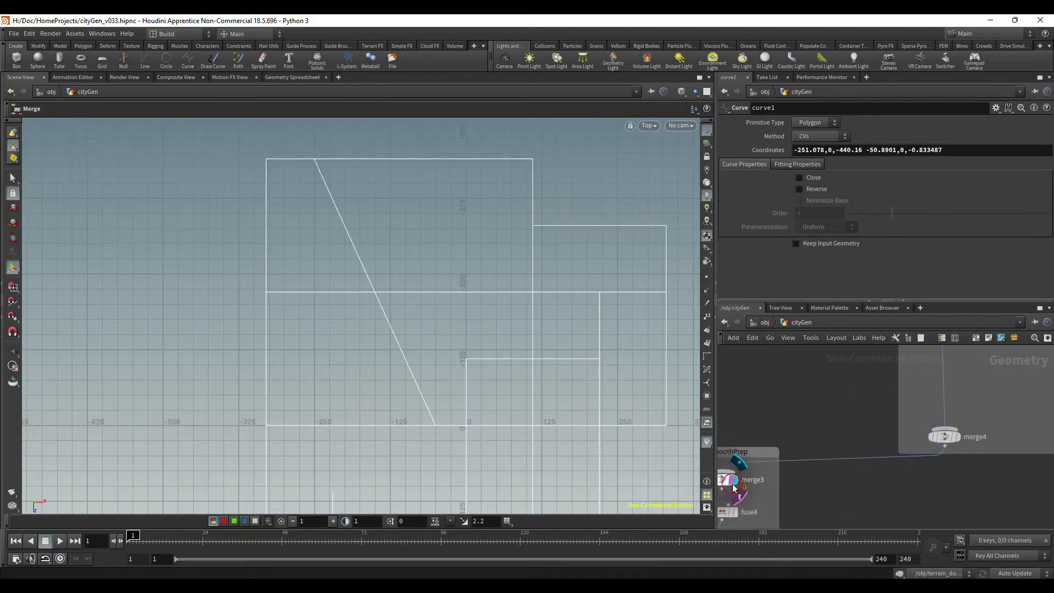
right_click_drag(594, 310, 471, 276, "alt")
middle_click_drag(470, 309, 340, 257, "alt")
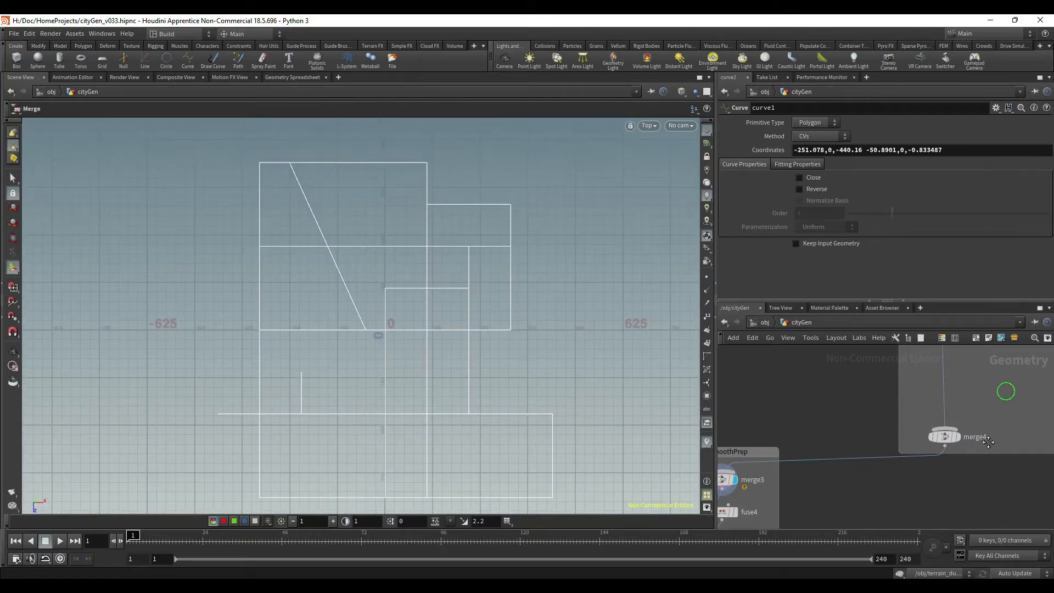
Step: Add a second Curve node beside curve1 in the customRoads group and connect it to merge4
middle_click_drag(1011, 335, 947, 459)
key("Tab")
type("cur")
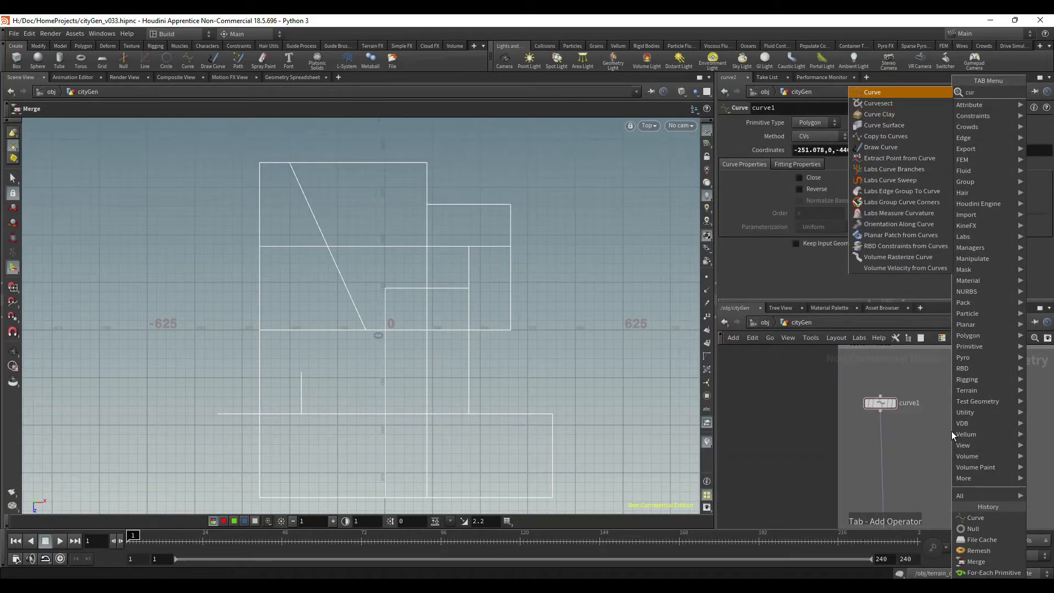
key("Return")
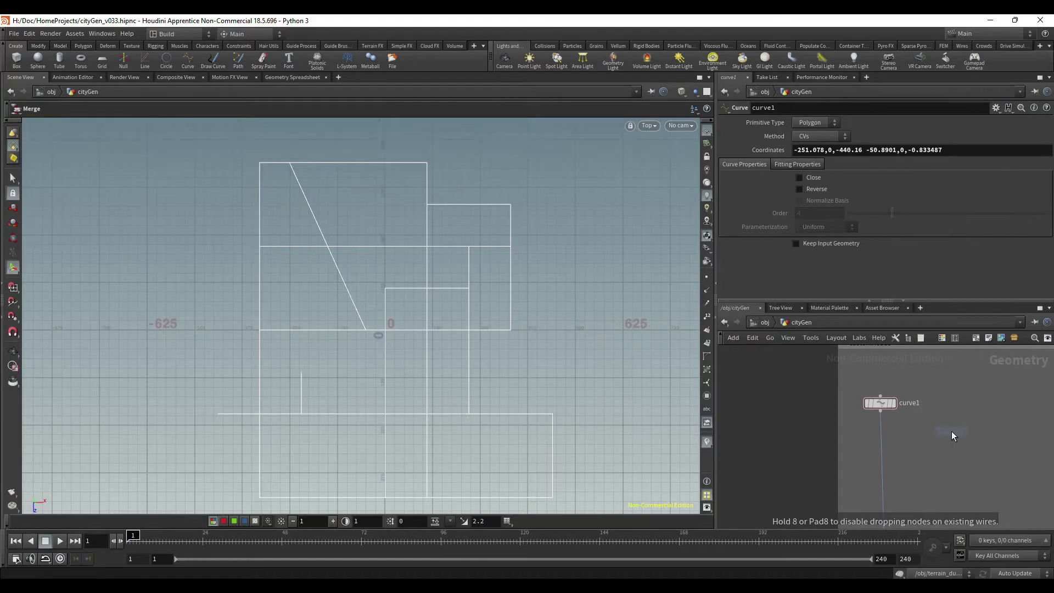
left_click(960, 434)
left_click_drag(976, 392, 918, 483)
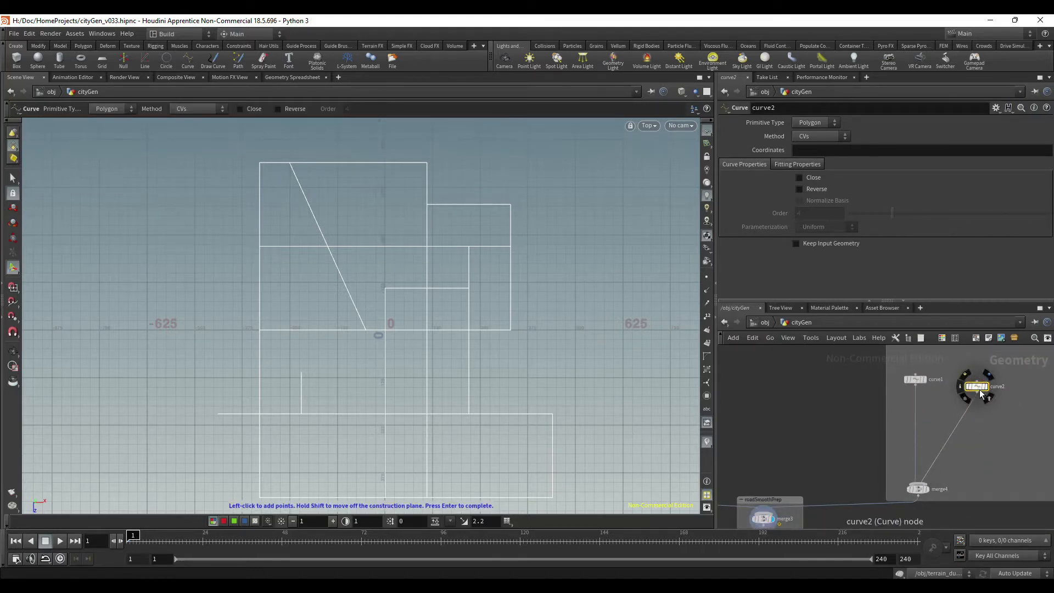
Step: Try to start drawing with curve2, then undo the node and its connection to merge4
key("Return")
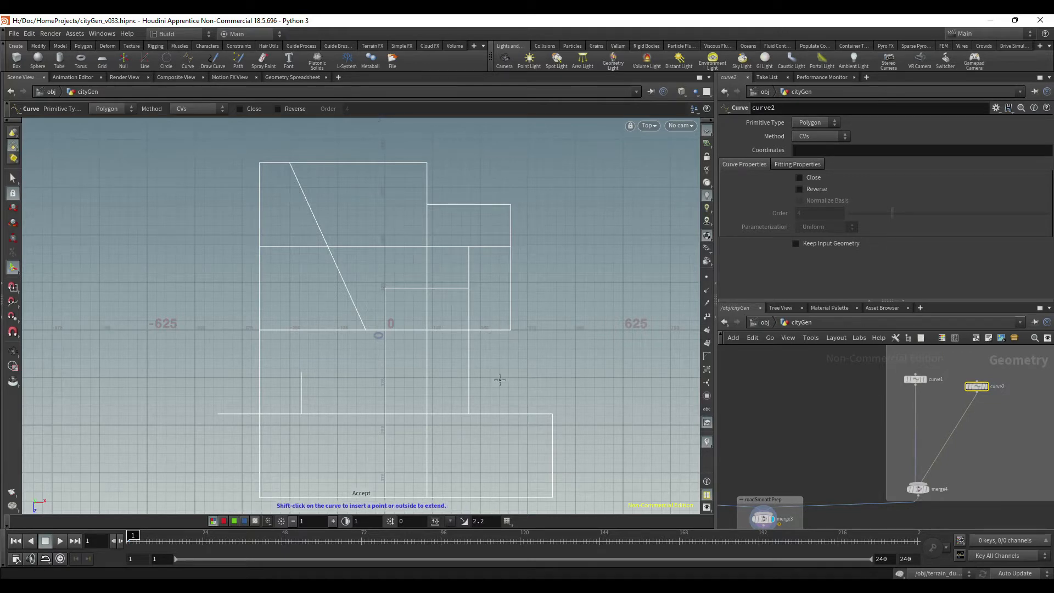
middle_click_drag(510, 383, 484, 294)
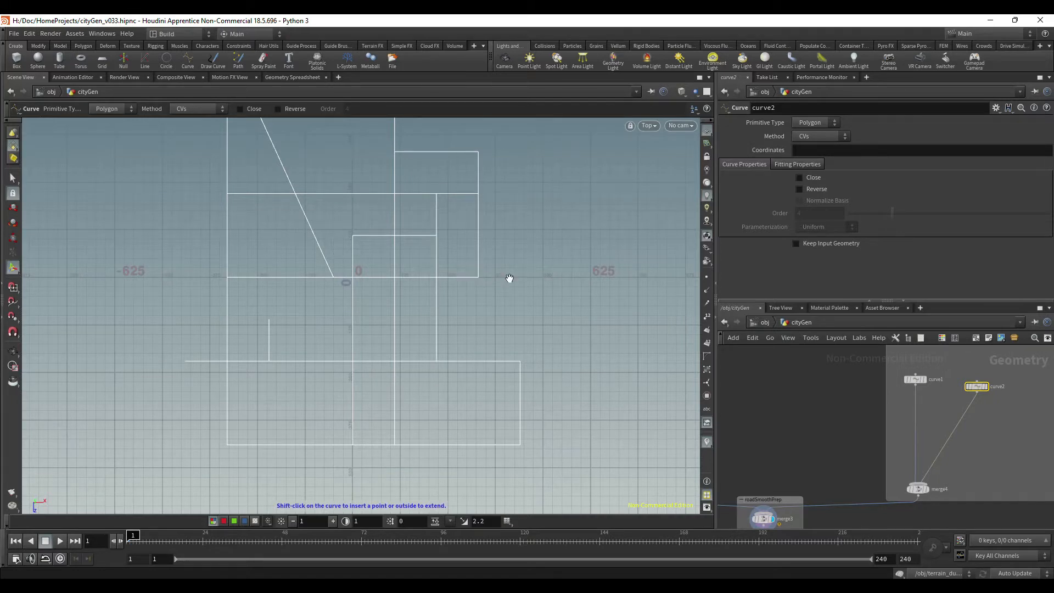
scroll(510, 278, "up", 3)
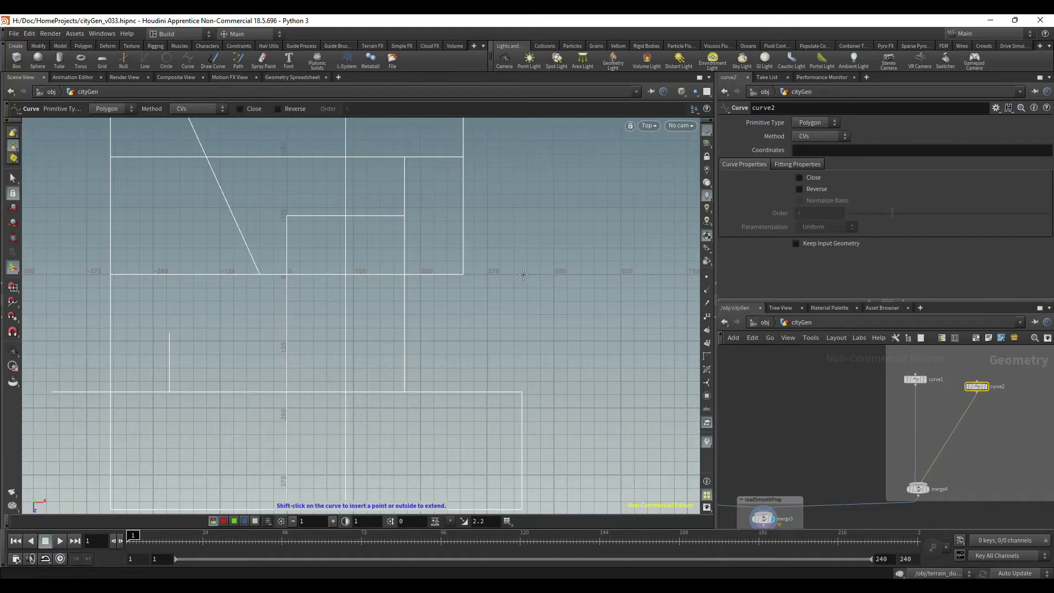
key("ctrl+z")
key("ctrl+z")
key("ctrl+z")
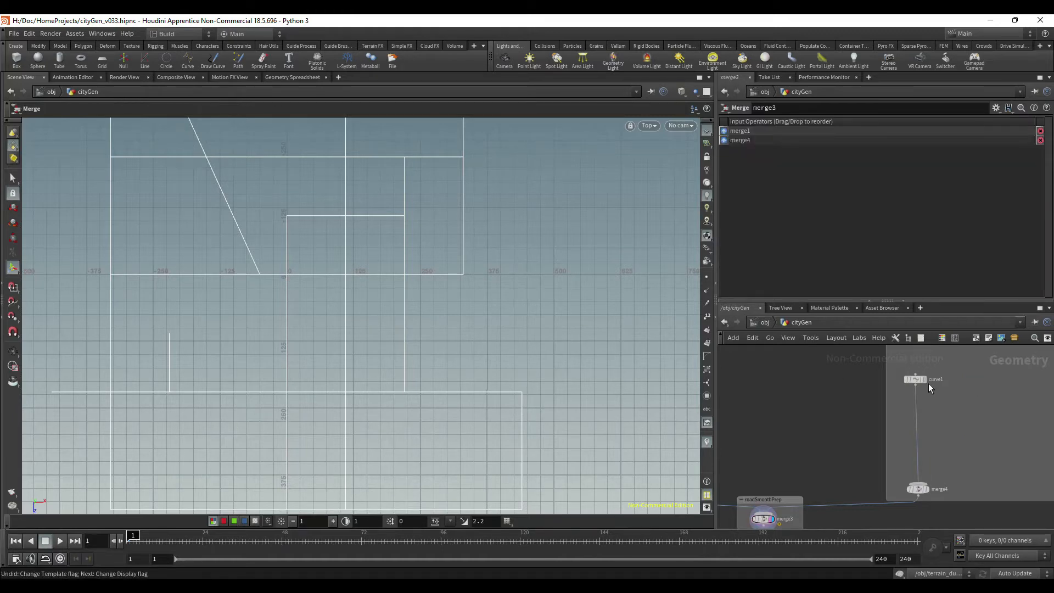
Step: Create the curve2 node again, connect it to merge4 and display its output
key("Tab")
type("cur")
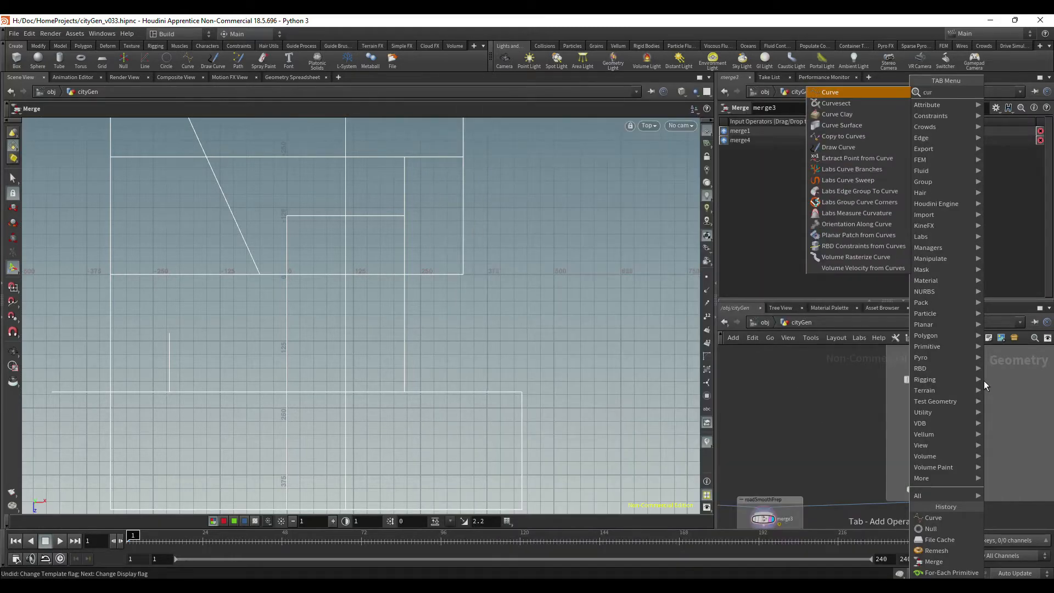
key("Return")
left_click(984, 381)
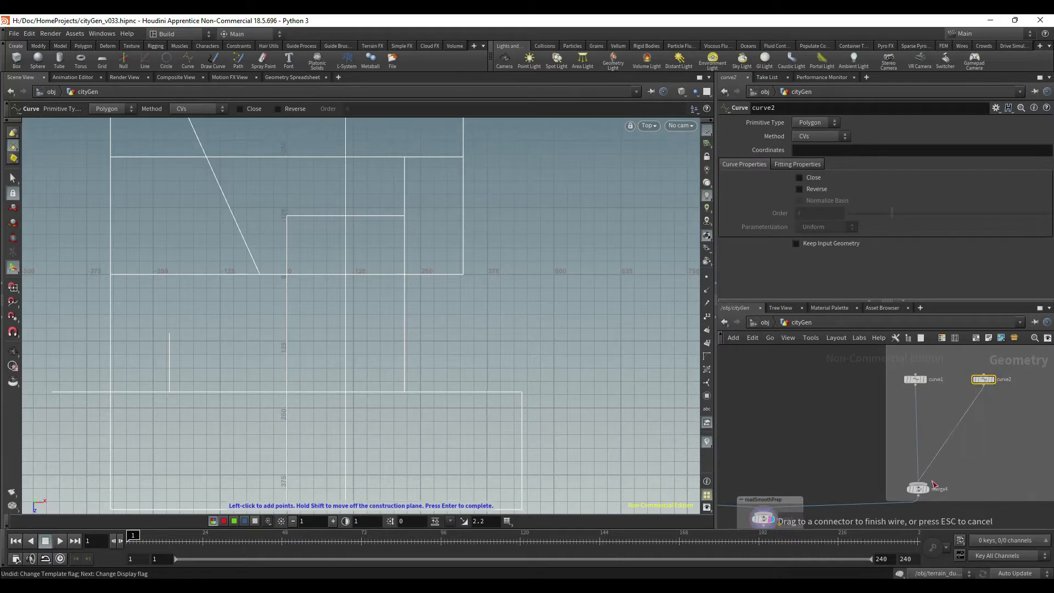
left_click(993, 379)
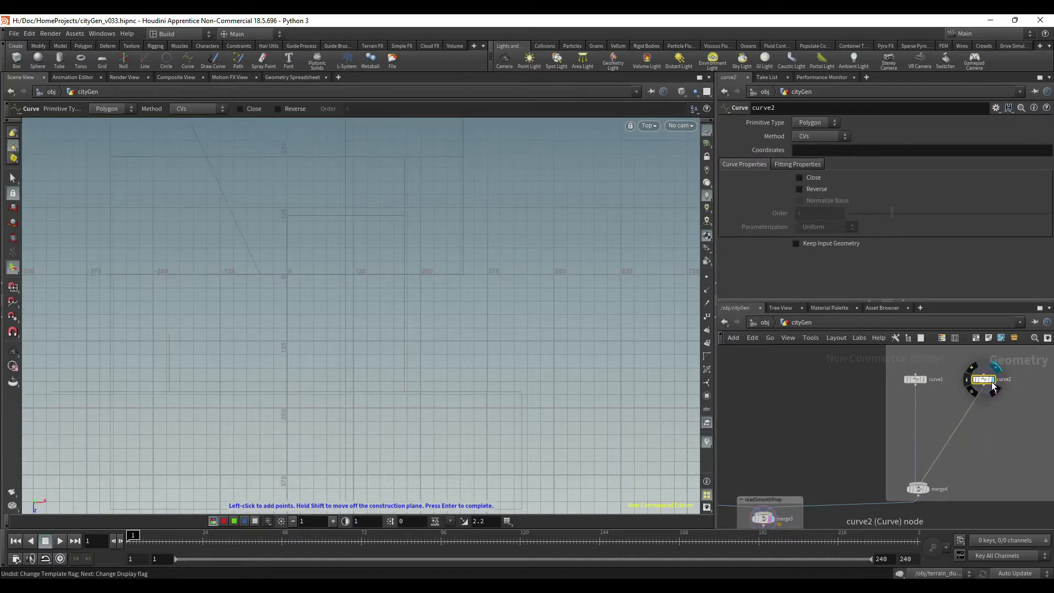
Step: Try to place points for curve2 to the east of the path network, then delete the curve2 node
left_click(512, 281)
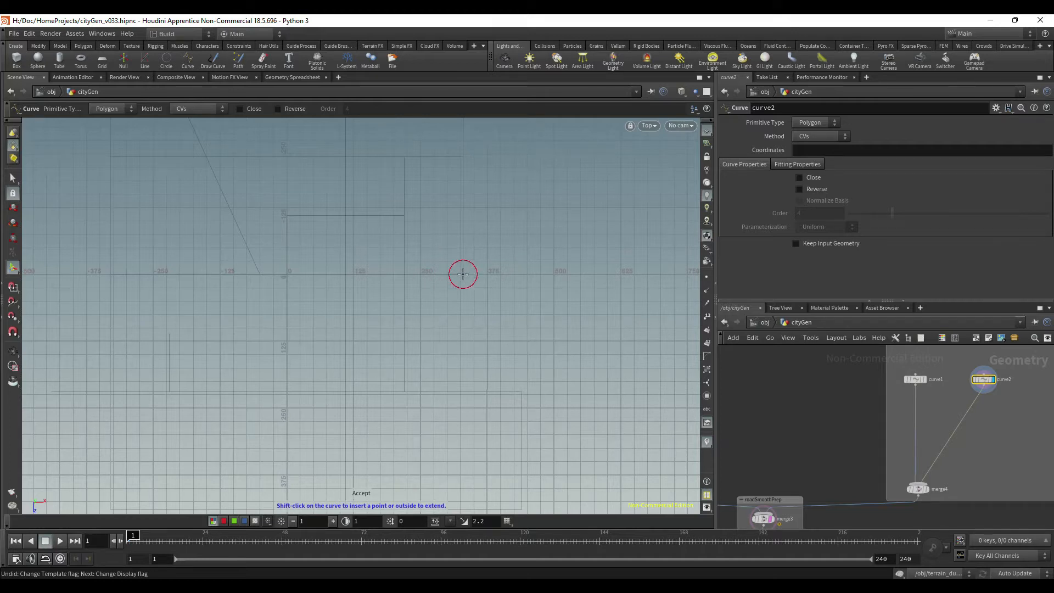
scroll(510, 313, "up", 2)
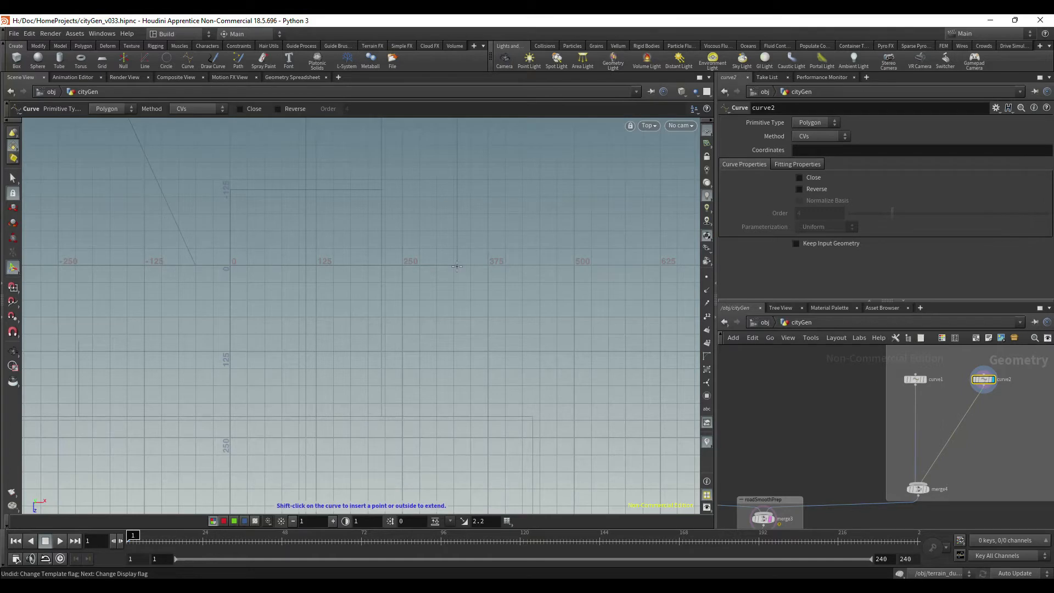
left_click(512, 255)
key("Escape")
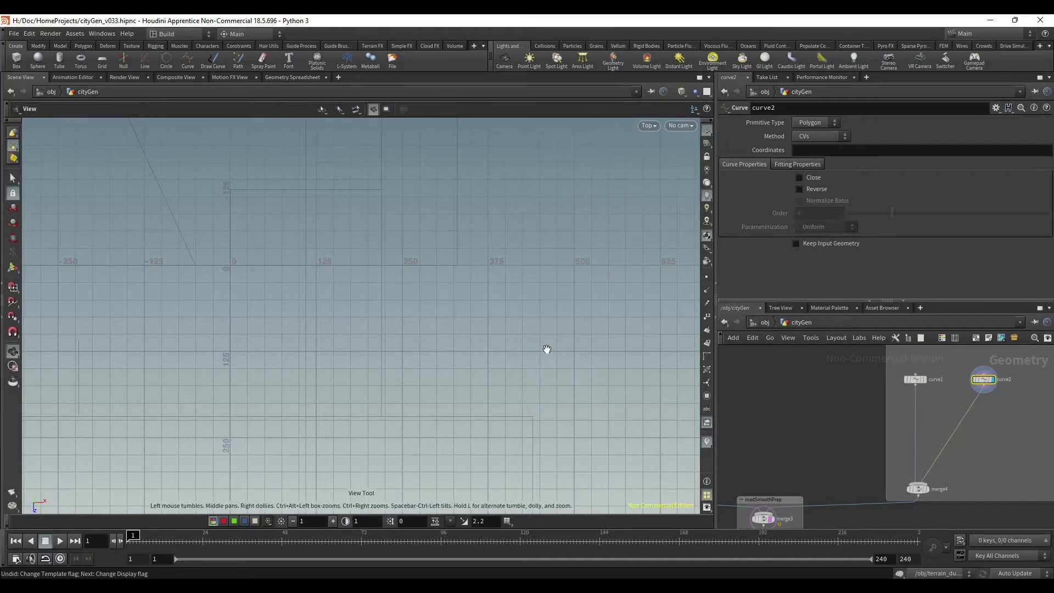
key("Delete")
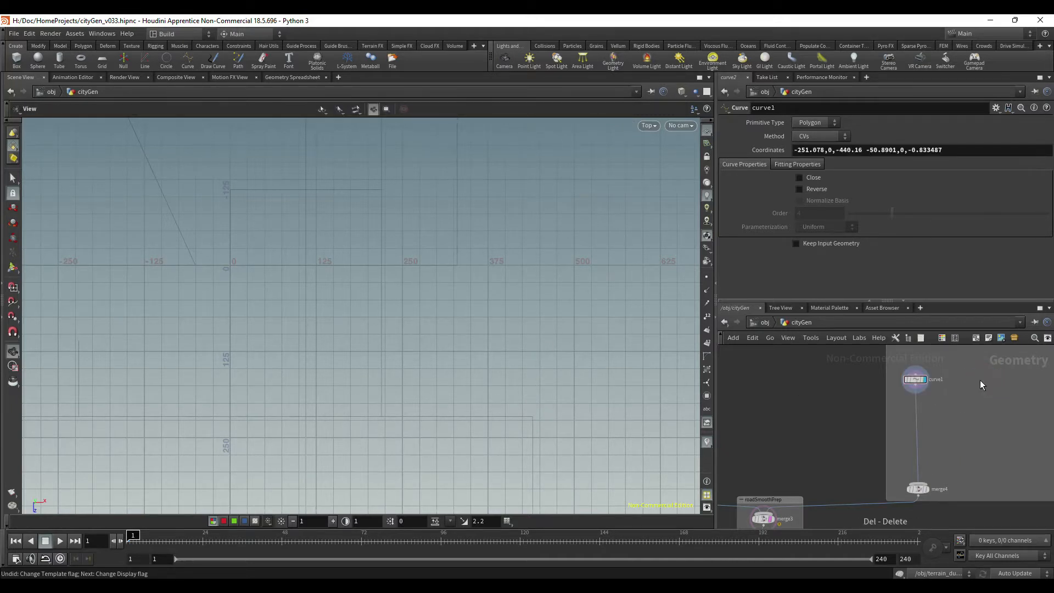
Step: Add a fresh Curve node beside curve1 and connect it to merge4
key("Tab")
type("cur")
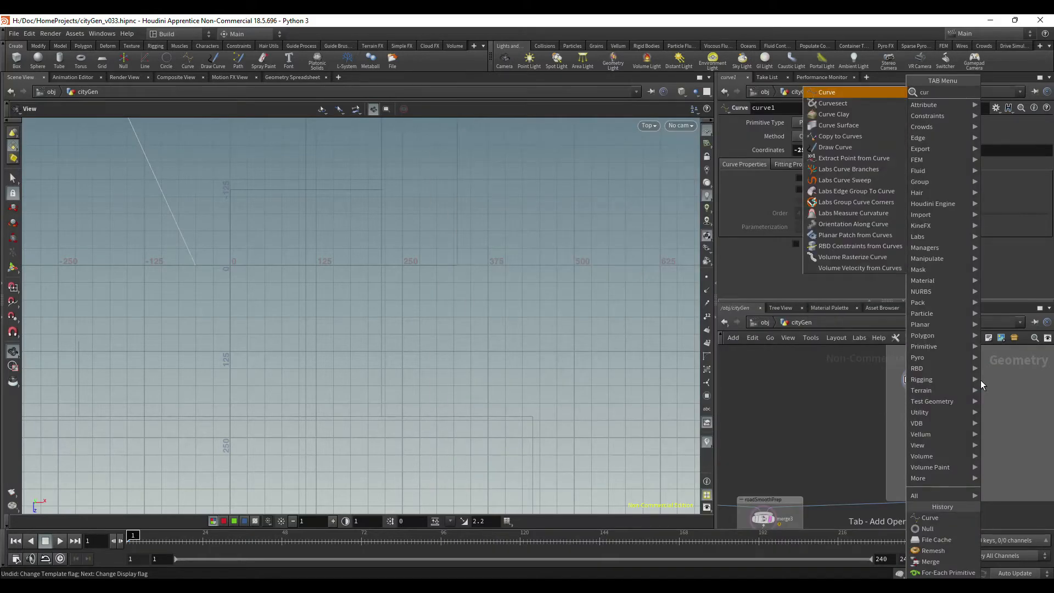
key("Return")
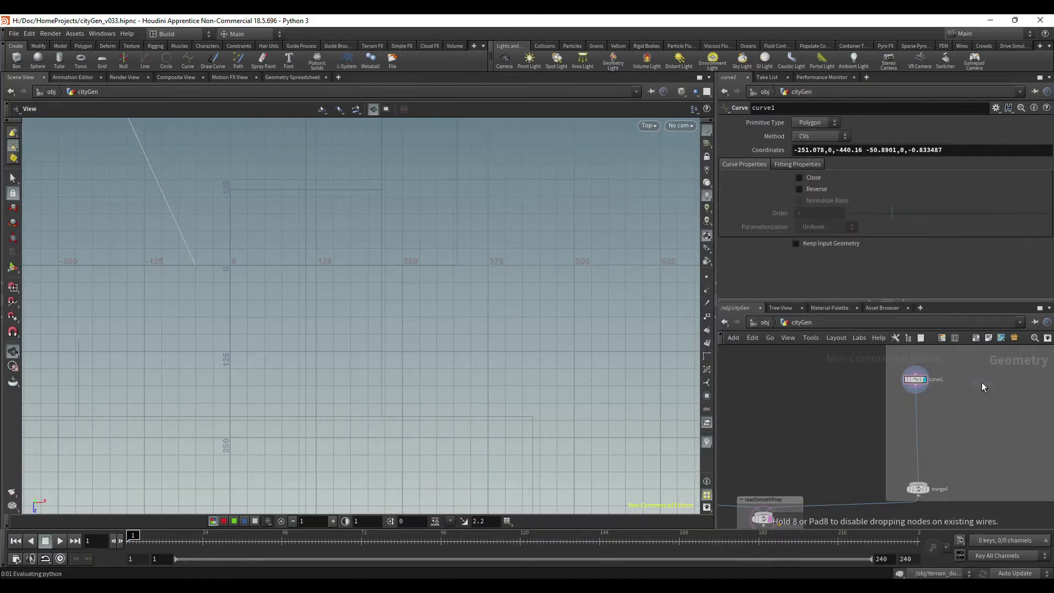
left_click(981, 382)
left_click_drag(982, 385, 918, 484)
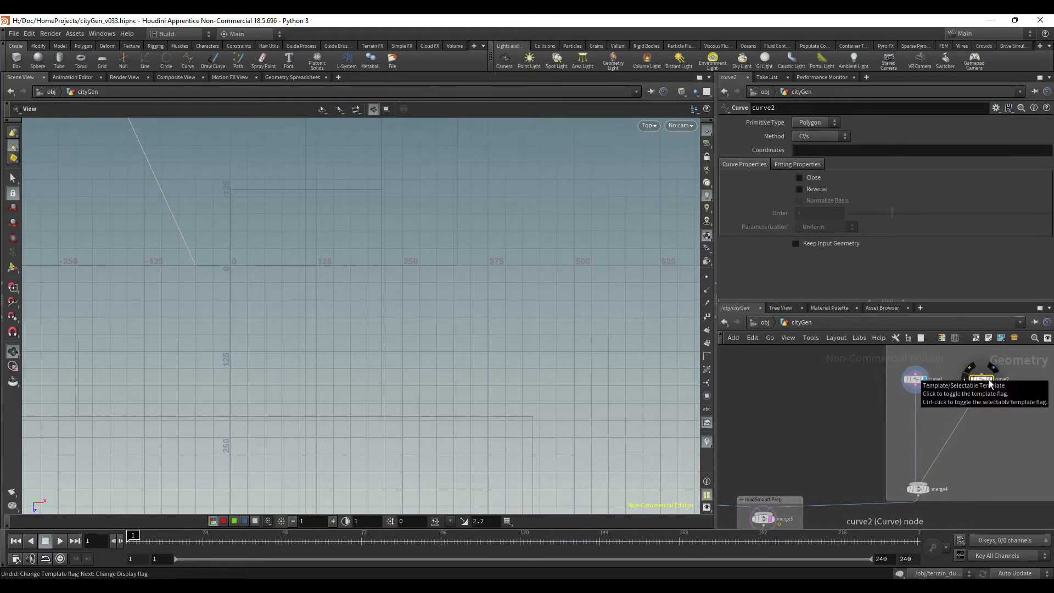
Step: Display curve2 and draw its three-point polyline from the street corner near x 331 through about (426, -4) to the lower street's end near (439, 221)
mouse_move(986, 378)
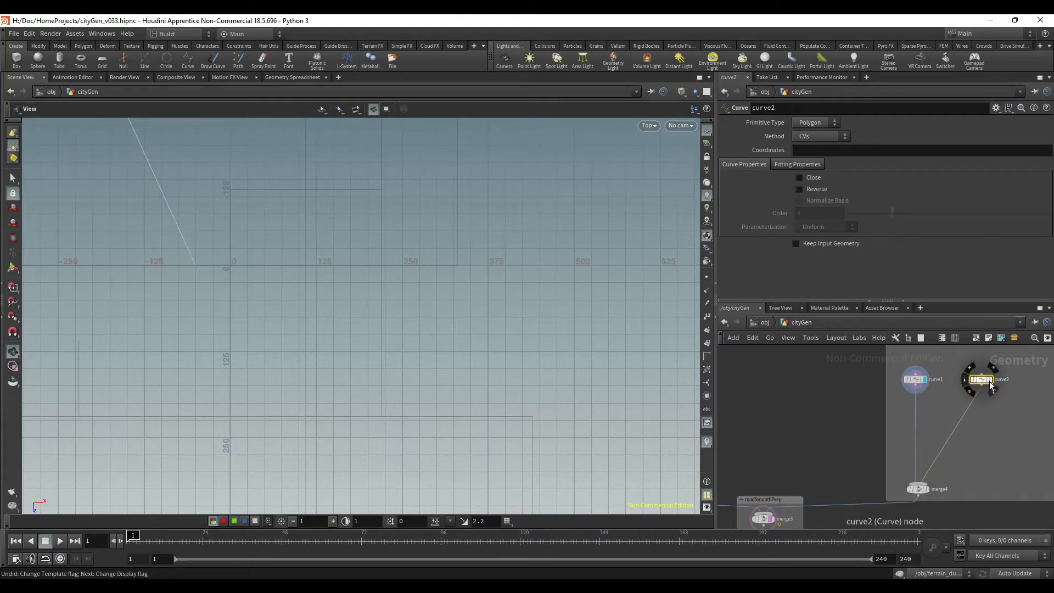
left_click(993, 365)
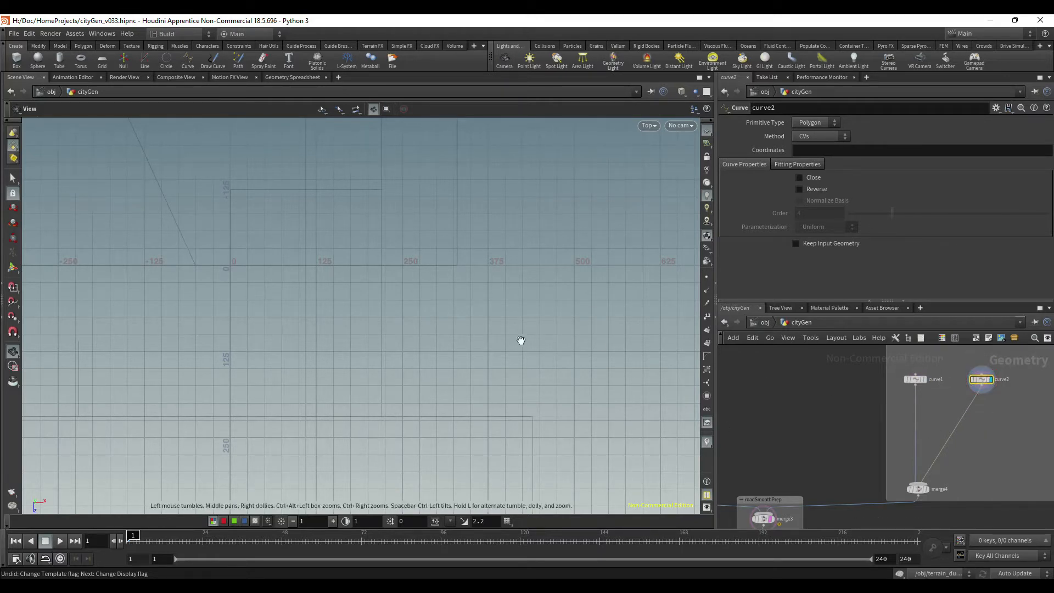
key("Return")
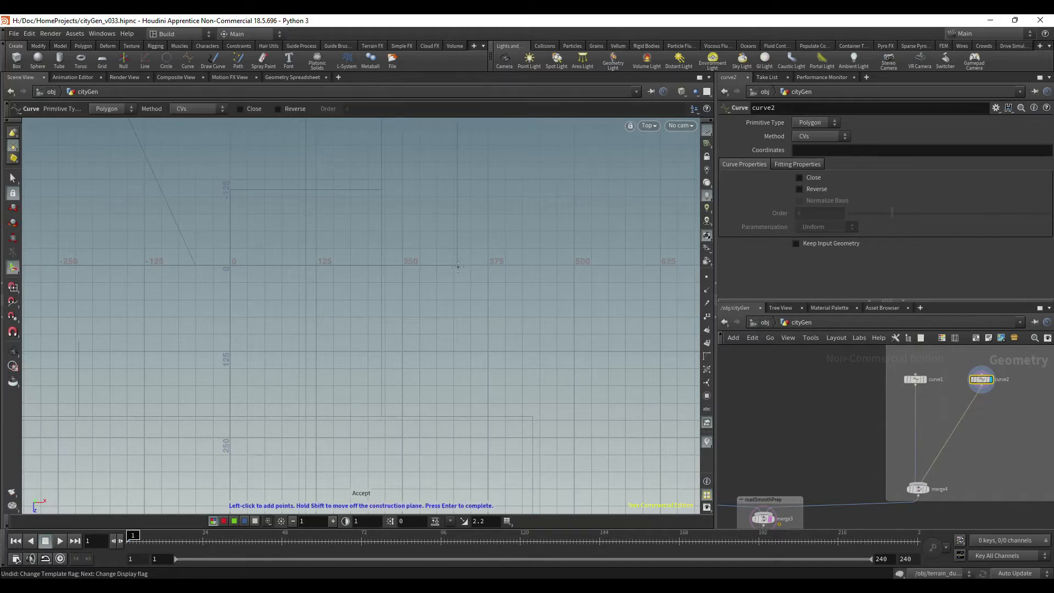
left_click(458, 262)
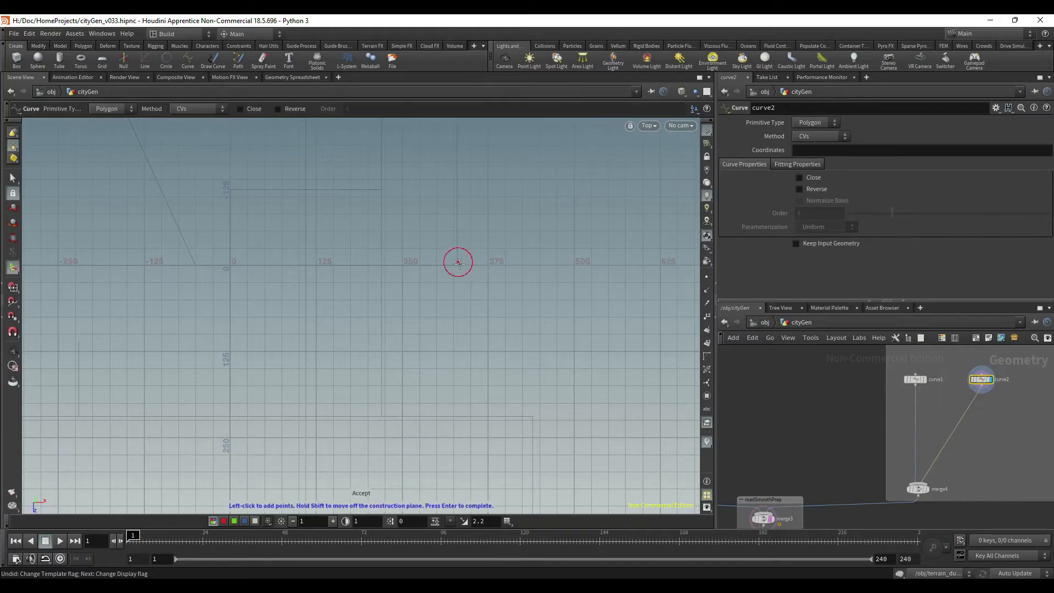
left_click(523, 262)
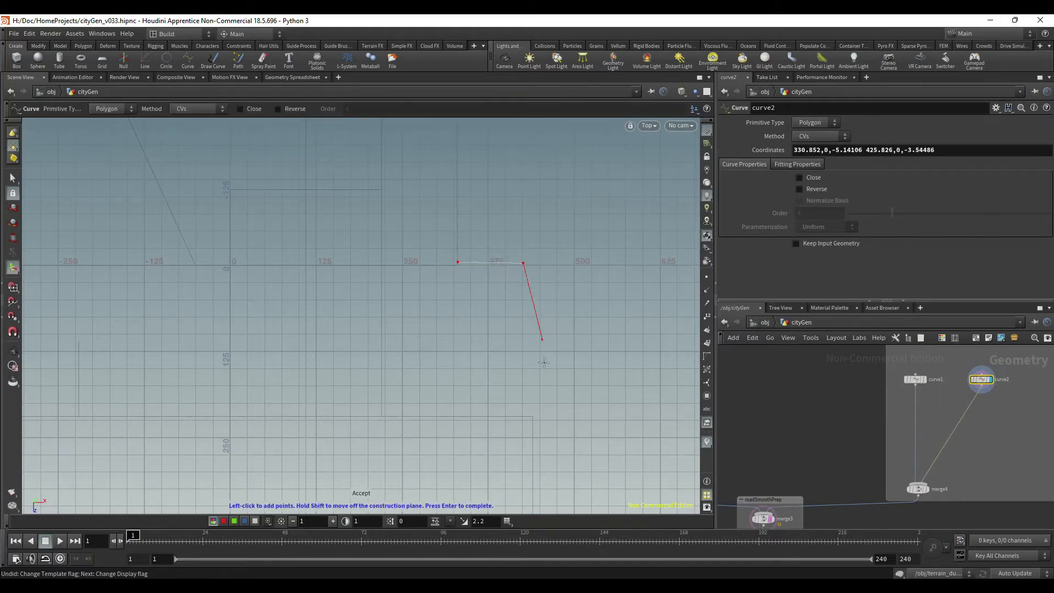
left_click(532, 417)
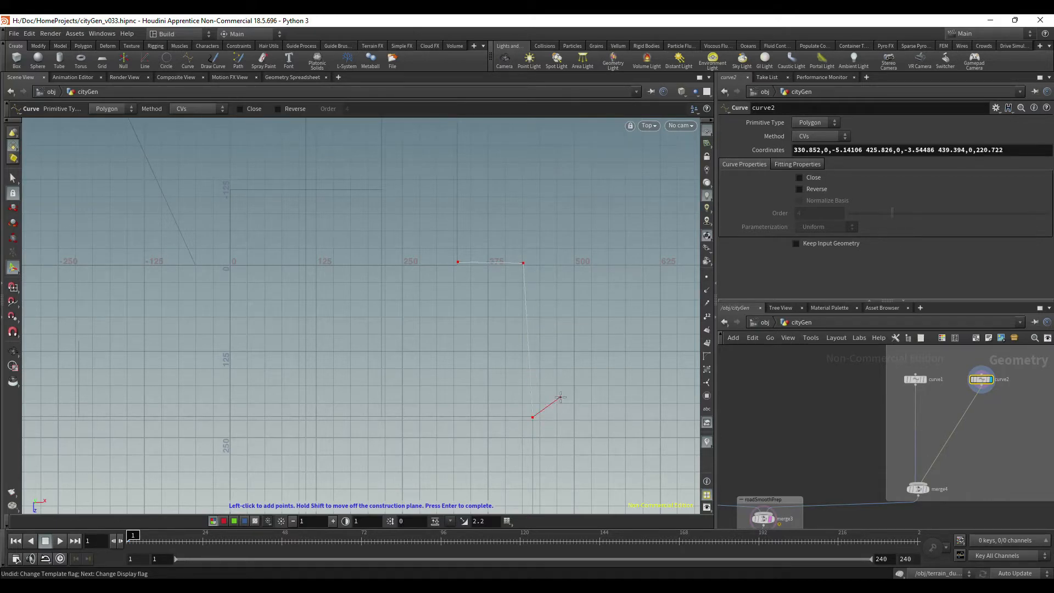
key("Return")
Step: Insert a Resample node between curve2 and merge4 and set its segment length to 6
key("Tab")
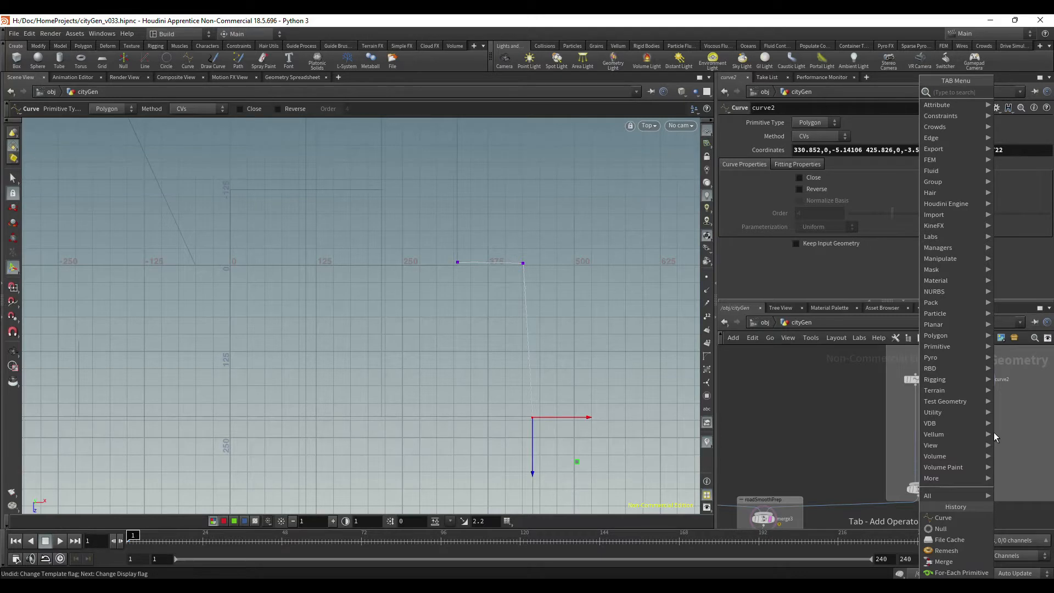
type("re")
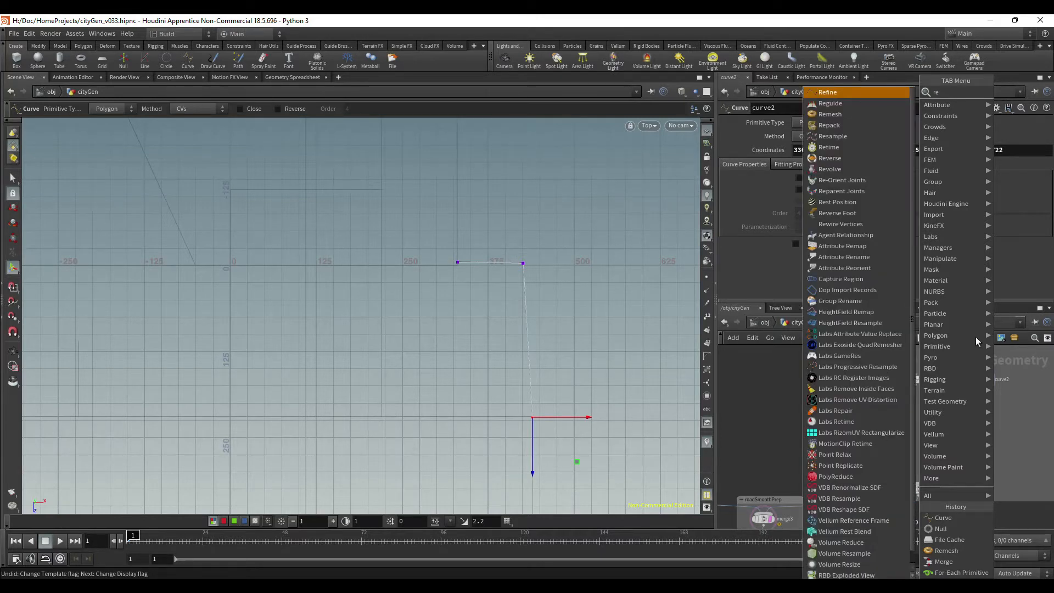
left_click(865, 137)
left_click(965, 425)
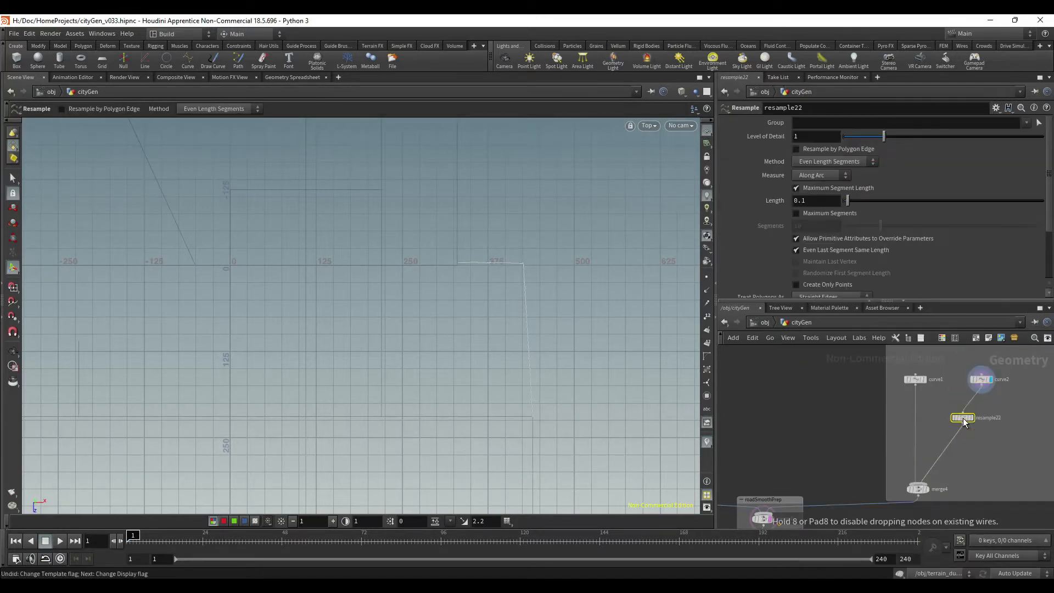
left_click_drag(811, 200, 760, 199)
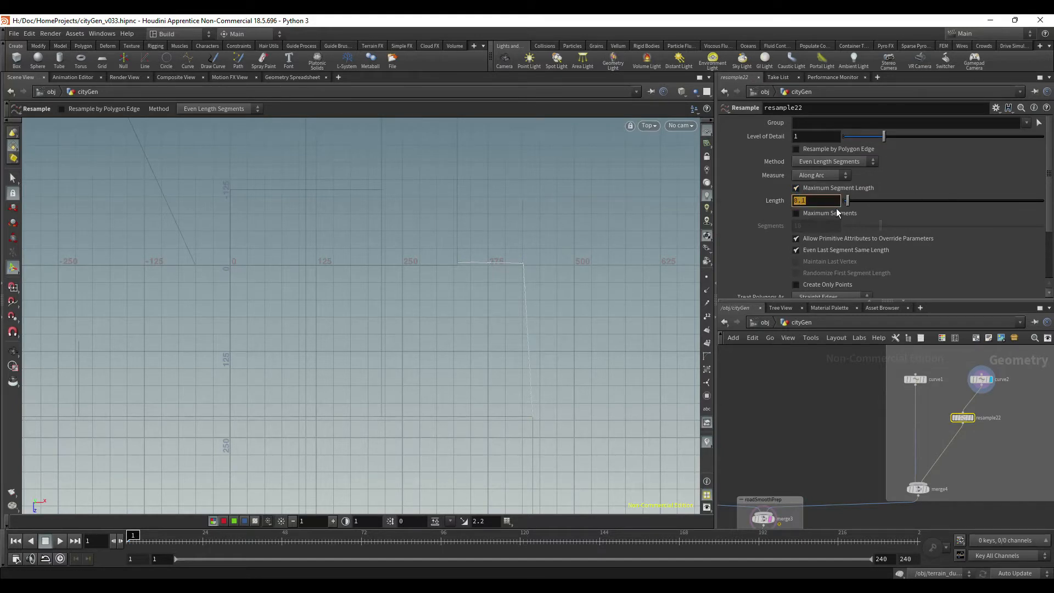
type("6")
key("Return")
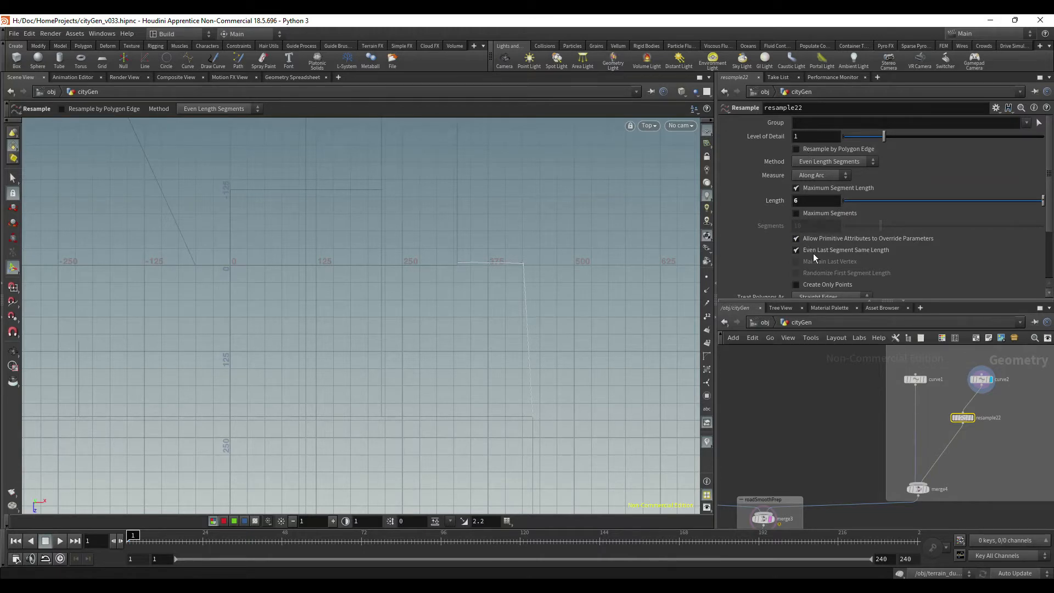
Step: Treat the polygons as Subdivision Curves in curve2's Resample node and display its output
left_click(829, 297)
left_click(835, 320)
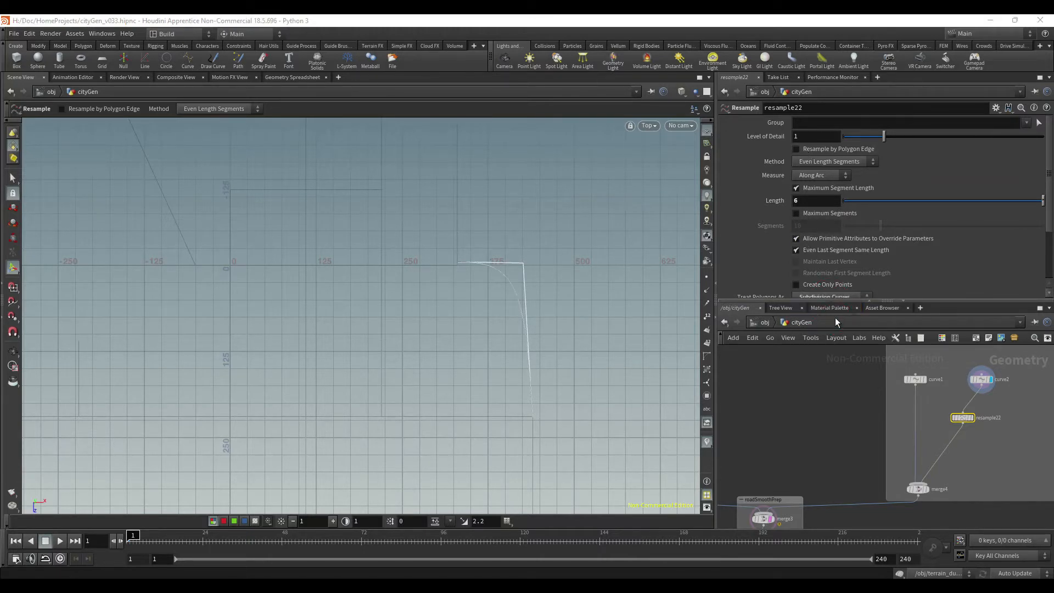
left_click(972, 419)
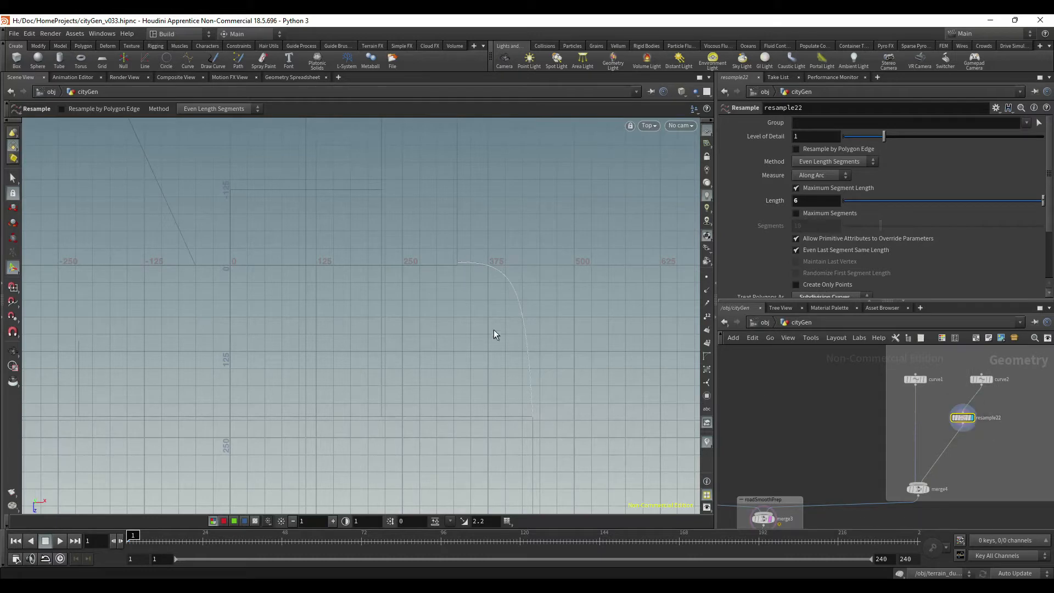
Step: Move curve2's first point onto the existing street corner at about x 330, z 0
left_click(981, 379)
key("Escape")
scroll(459, 282, "up", 3)
key("Return")
left_click(455, 259)
left_click_drag(456, 284, 455, 292)
scroll(517, 263, "up", 8)
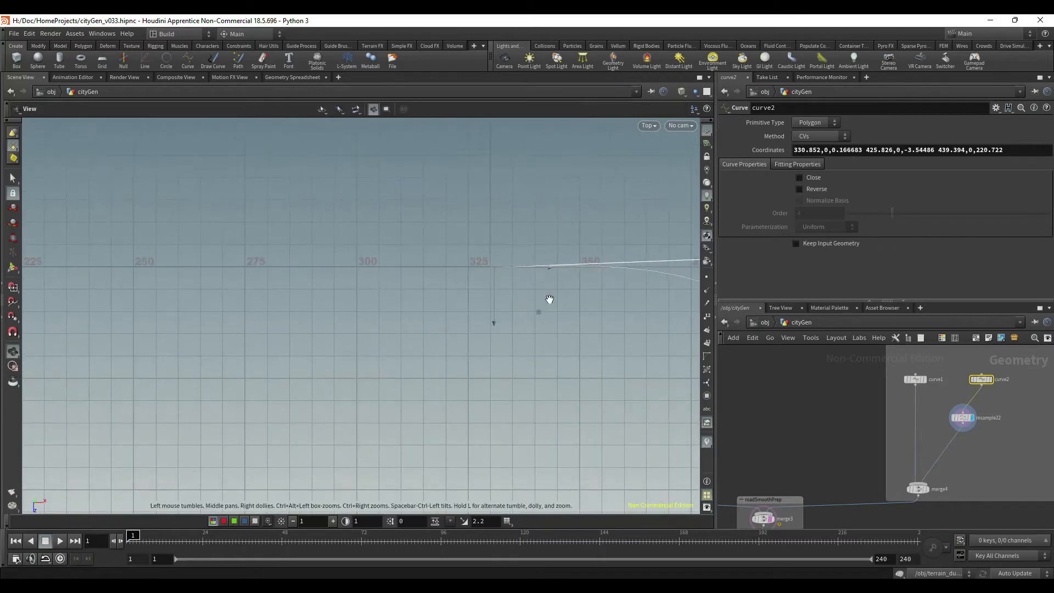
left_click_drag(538, 312, 533, 311)
key("Escape")
scroll(521, 316, "up", 5)
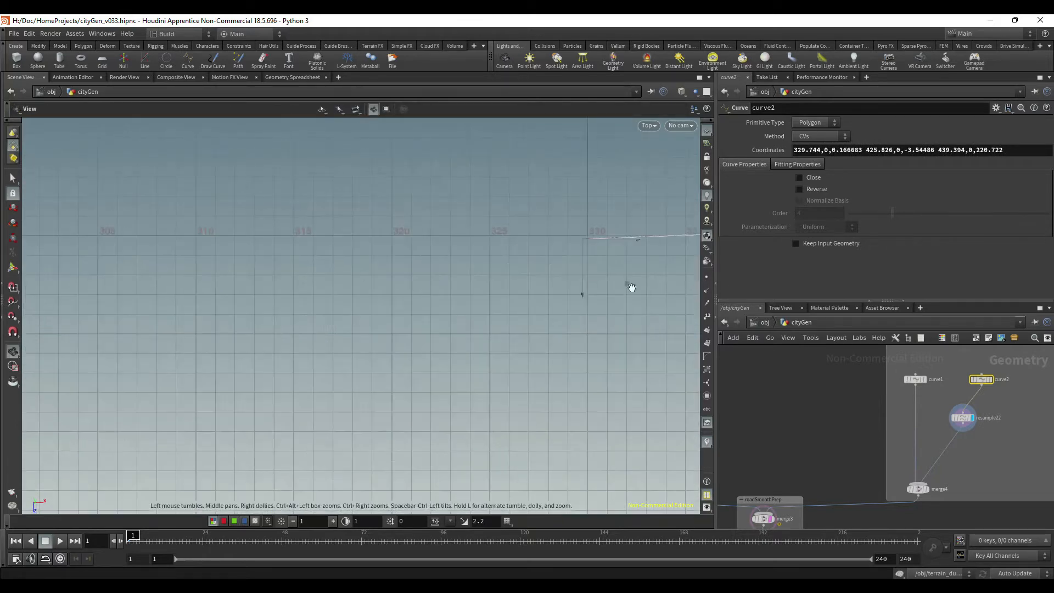
scroll(442, 328, "up", 2)
key("Return")
left_click_drag(472, 302, 482, 299)
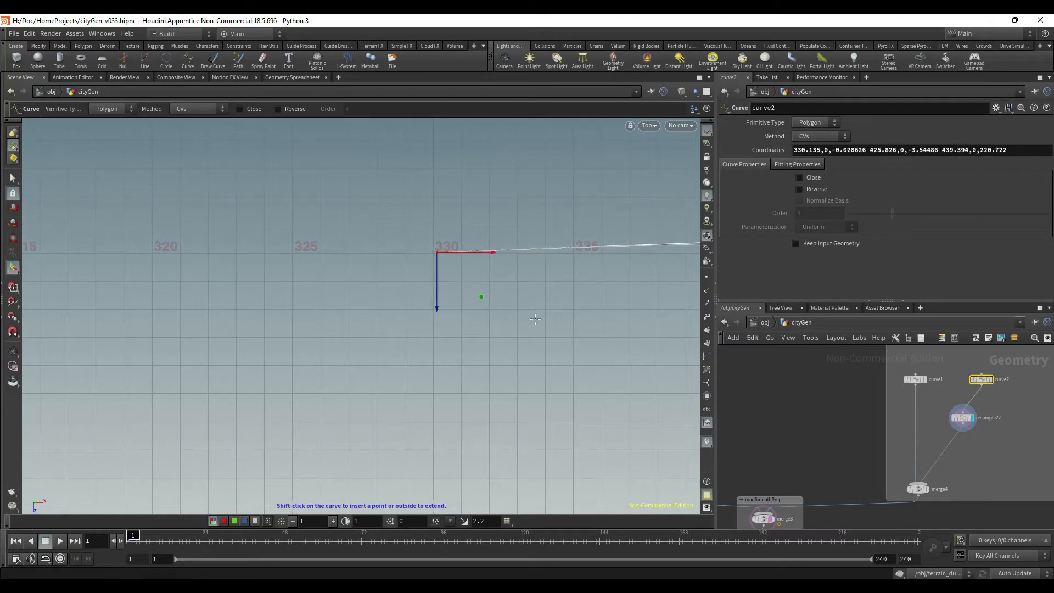
key("Escape")
Step: Move curve2's middle point to about x 438, z 0, squaring its corner with the two end points
scroll(497, 307, "down", 4)
scroll(497, 307, "down", 8)
key("Return")
left_click(660, 256)
scroll(571, 327, "down", 2)
middle_click_drag(569, 327, 420, 287, "alt")
left_click_drag(538, 273, 563, 276)
right_click_drag(600, 293, 522, 344, "alt")
middle_click_drag(522, 343, 459, 288, "alt")
key("Return")
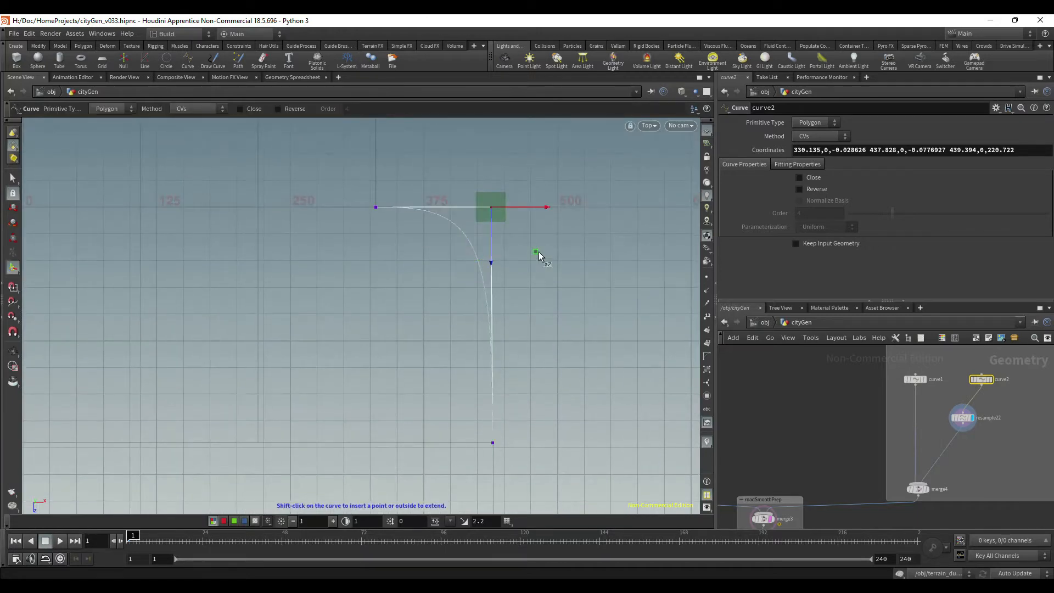
Step: Display the merge4 output, then the combined street network at merge3 in roadSmoothPrep
key("Escape")
scroll(494, 329, "down", 3)
scroll(330, 329, "up", 1)
middle_click_drag(358, 325, 350, 302)
key("Return")
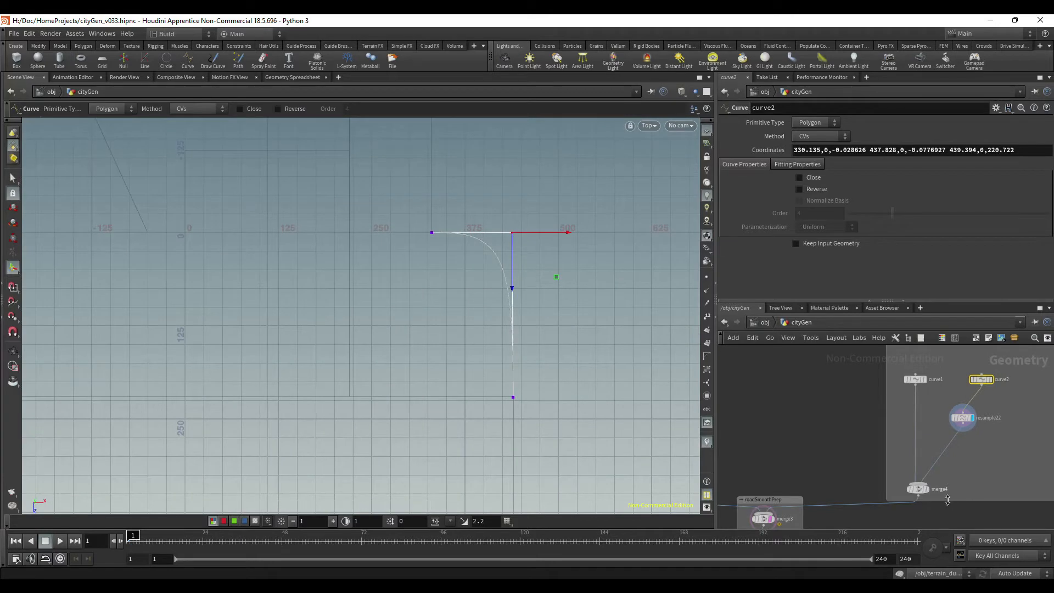
mouse_move(929, 497)
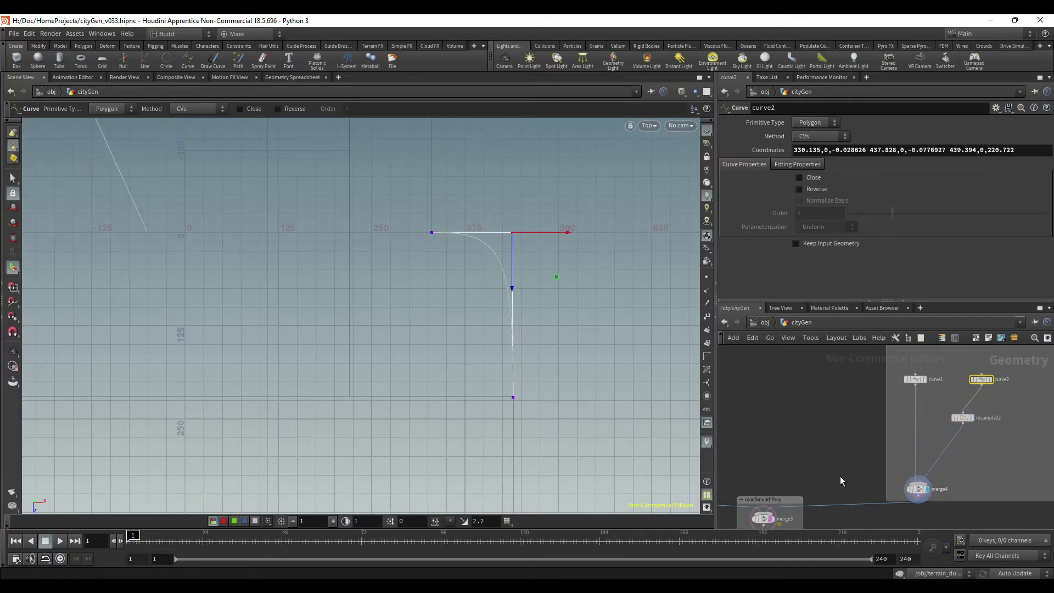
key("Escape")
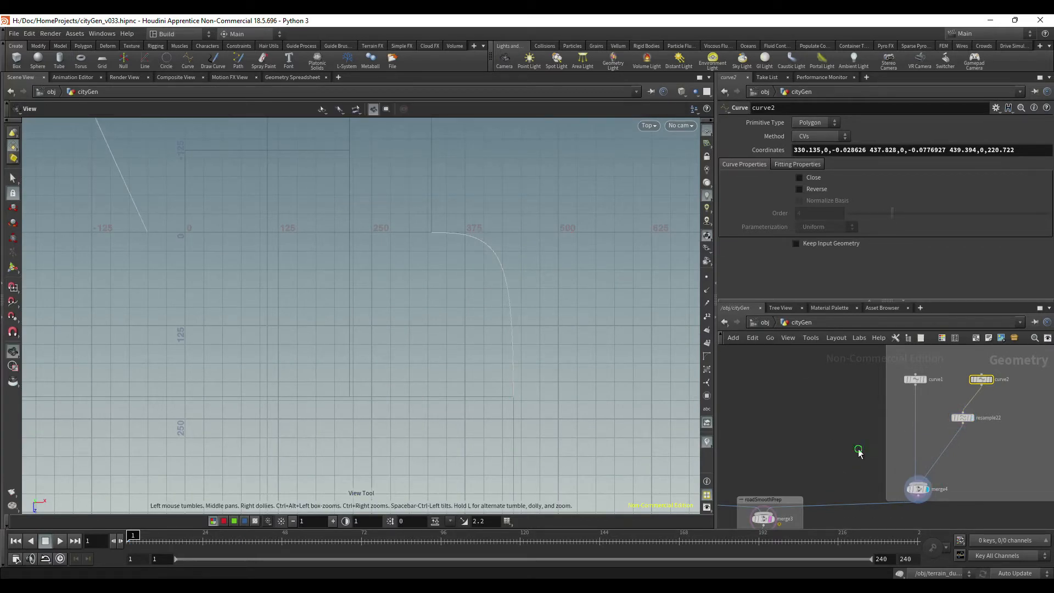
middle_click_drag(861, 448, 906, 369)
scroll(834, 462, "up", 3)
left_click(811, 444)
left_click(806, 425)
scroll(384, 297, "down", 5)
middle_click_drag(366, 287, 449, 333)
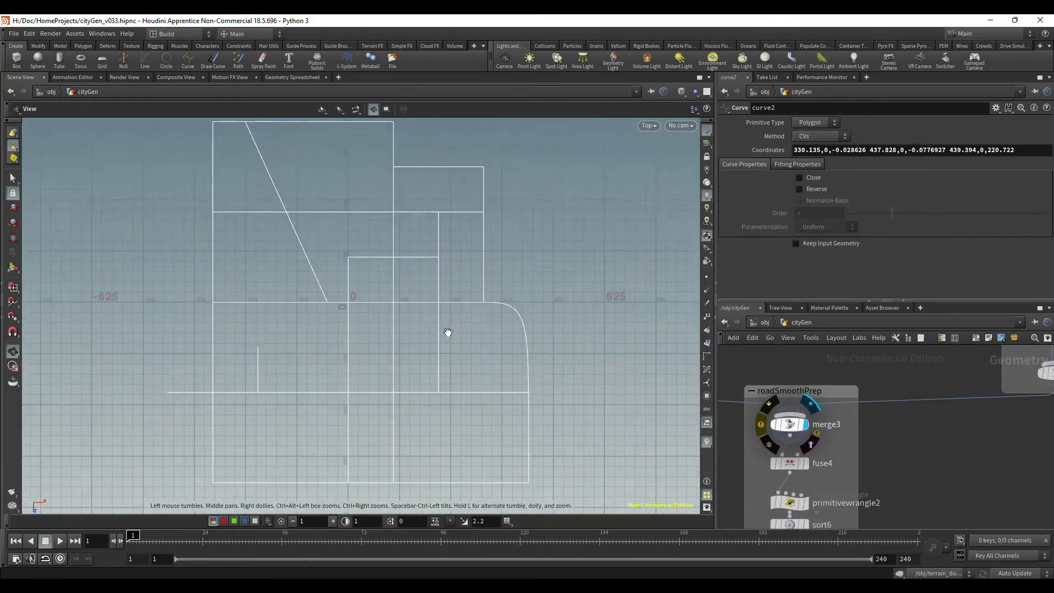
Step: Display fuse4 with point markers turned on, then display primitivewrangle2 and examine the point spacing on the custom curves
middle_click_drag(842, 435, 880, 408)
mouse_move(796, 384)
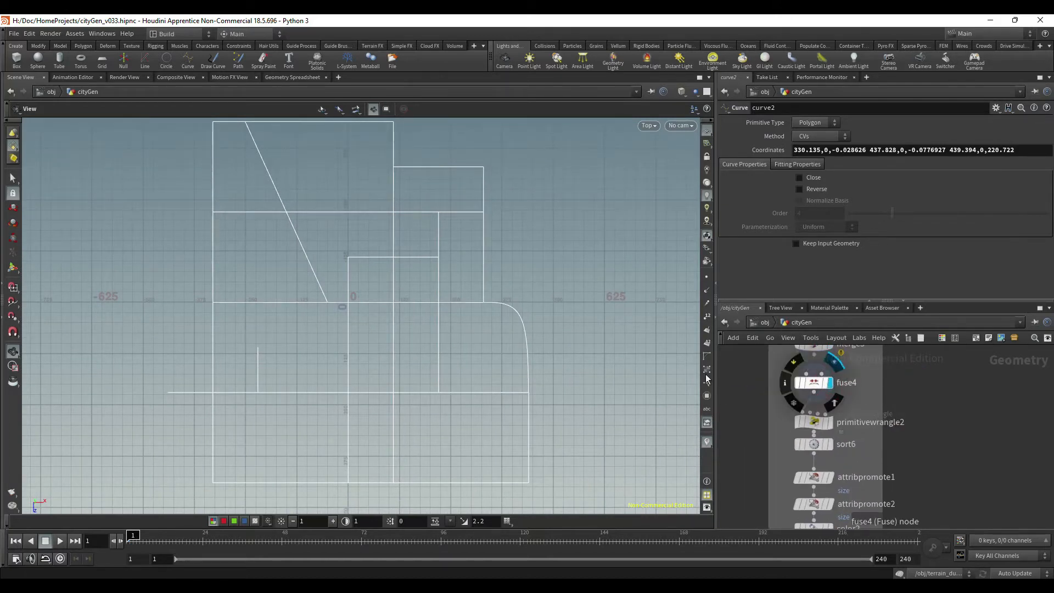
left_click(706, 277)
scroll(606, 322, "up", 4)
scroll(606, 322, "up", 3)
middle_click_drag(578, 313, 538, 324)
scroll(522, 325, "down", 4)
middle_click_drag(555, 387, 498, 270)
scroll(817, 413, "up", 2)
left_click(822, 415)
left_click(801, 414)
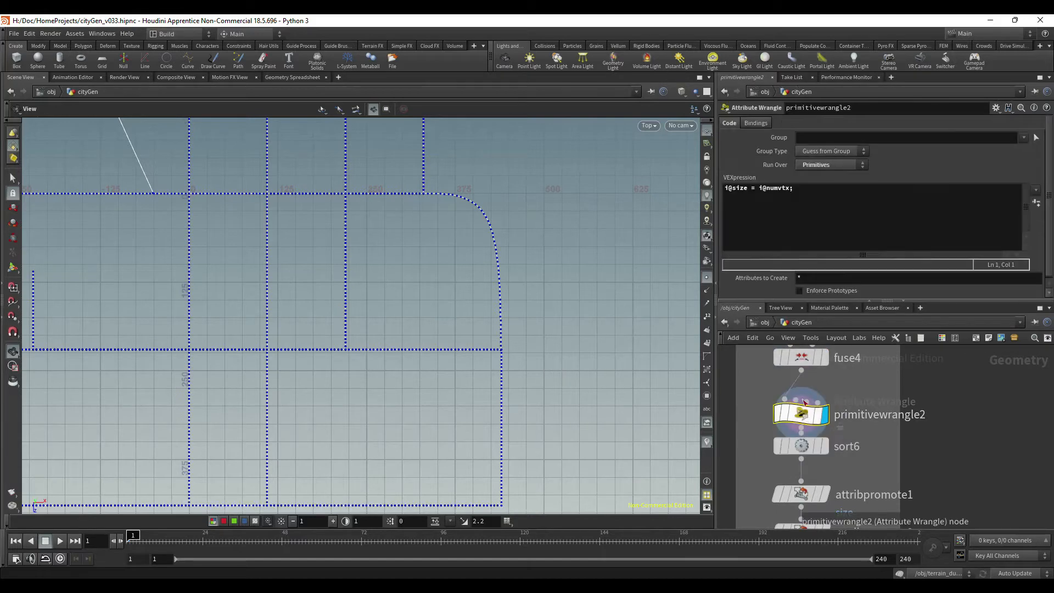
middle_click_drag(414, 242, 538, 278)
scroll(395, 264, "down", 2)
middle_click_drag(396, 264, 371, 377)
Step: Insert a Resample node between curve1 and merge4 and set its segment length to 4
middle_click_drag(891, 384, 804, 585)
scroll(930, 404, "down", 2)
middle_click_drag(929, 404, 660, 410)
middle_click_drag(851, 413, 888, 551)
scroll(889, 473, "down", 1)
middle_click_drag(889, 473, 935, 435)
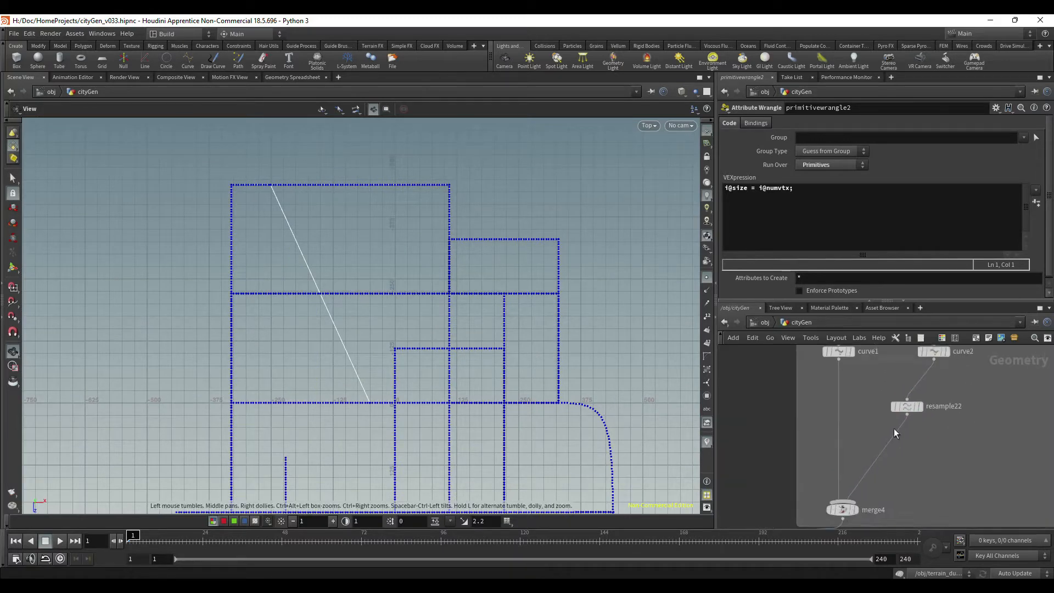
key("Tab")
type("re")
mouse_move(873, 420)
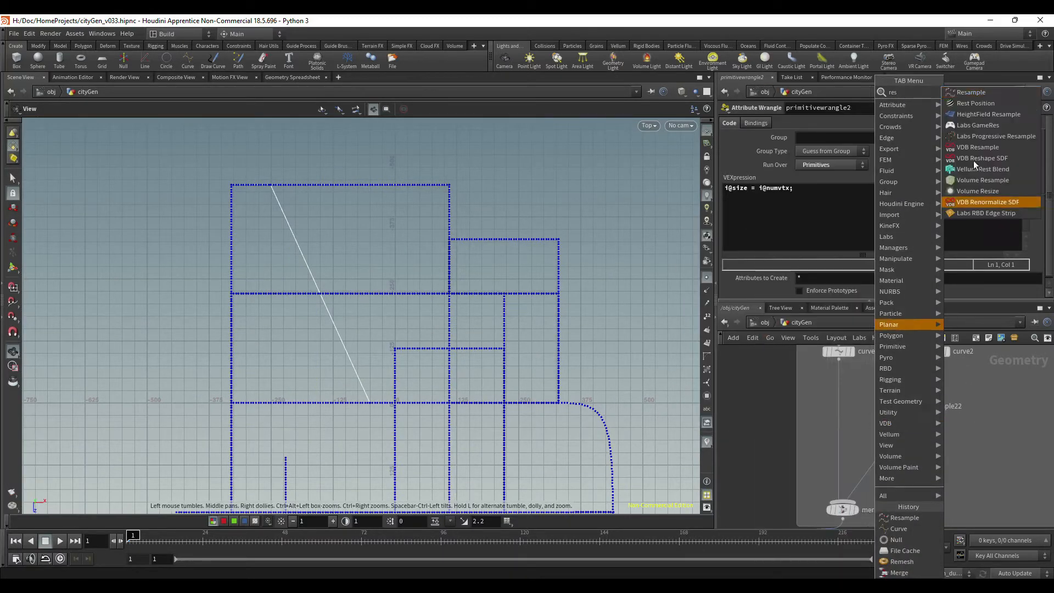
left_click(973, 93)
left_click(838, 406)
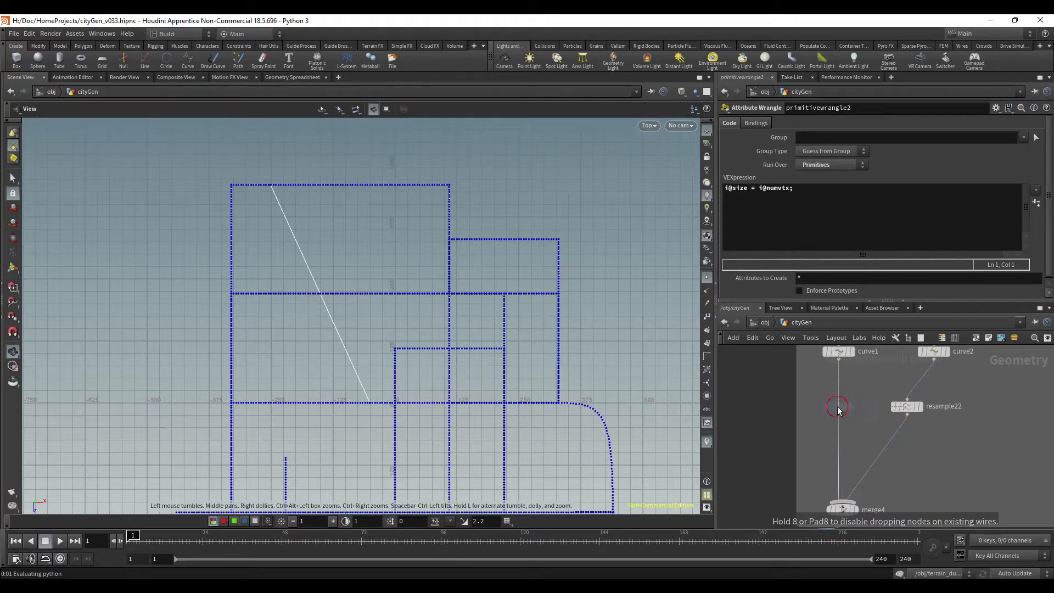
left_click(814, 200)
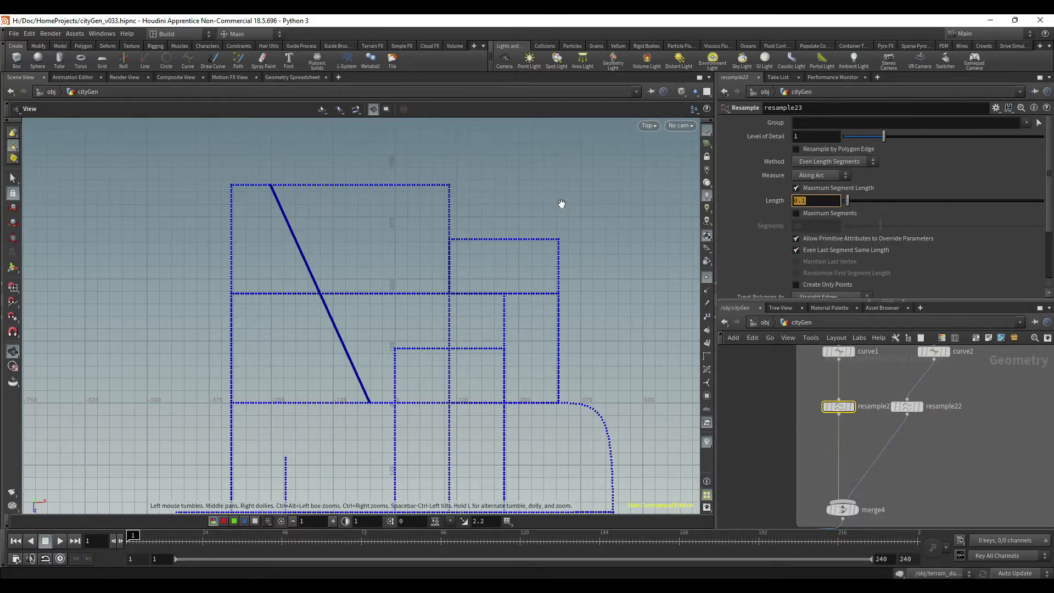
key("Return")
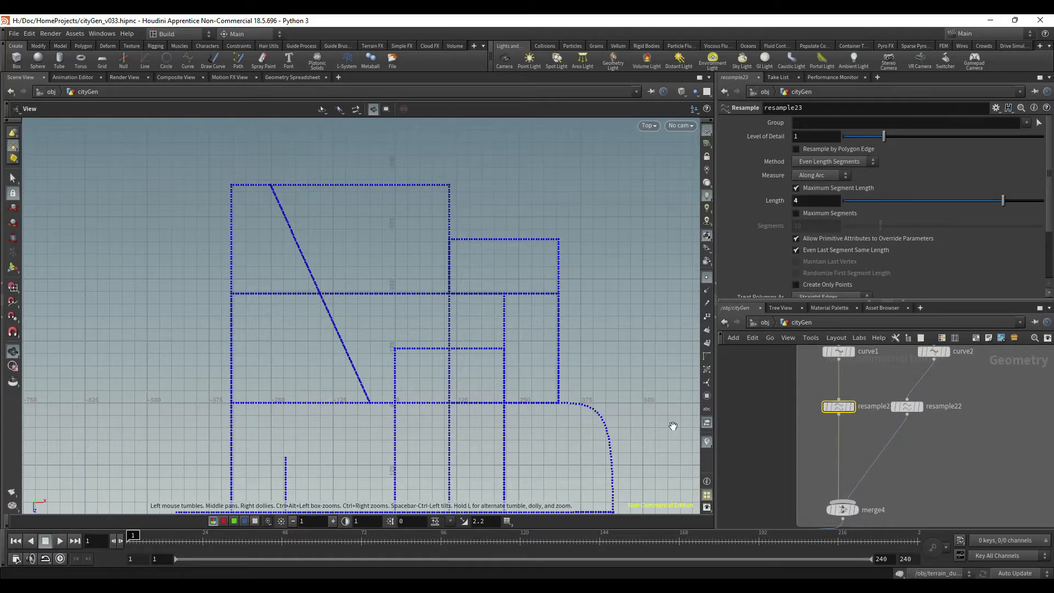
Step: Set the segment length of curve2's Resample node, resample22, to 4
scroll(844, 412, "down", 5)
scroll(845, 409, "up", 6)
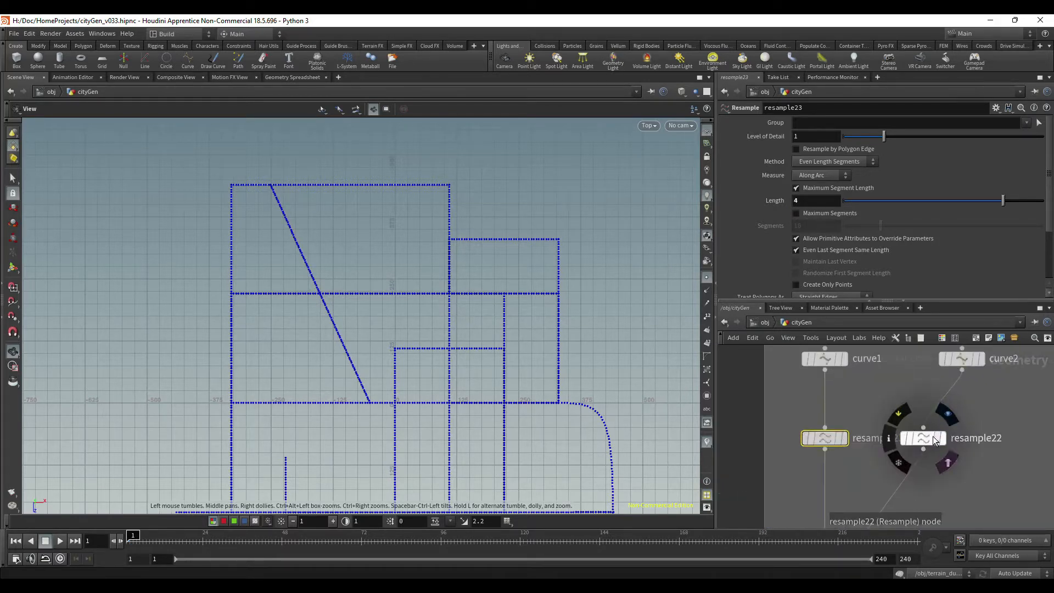
left_click(935, 440)
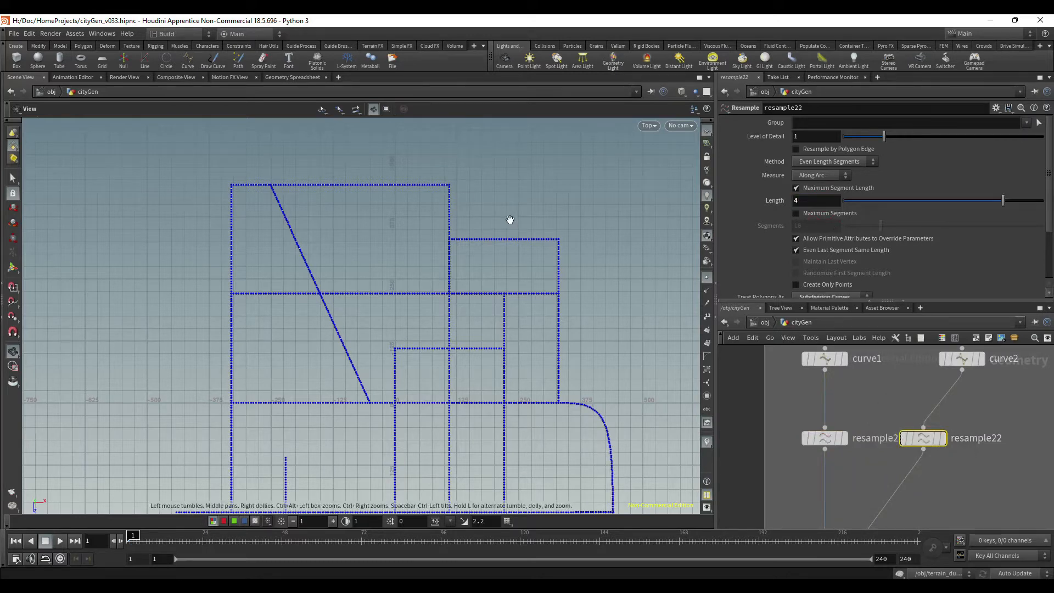
Step: Check the segment length of the street grid's Resample nodes, then set both custom curves' Resample nodes to a length of 5
scroll(742, 422, "down", 3)
middle_click_drag(742, 422, 870, 394)
left_click(841, 399)
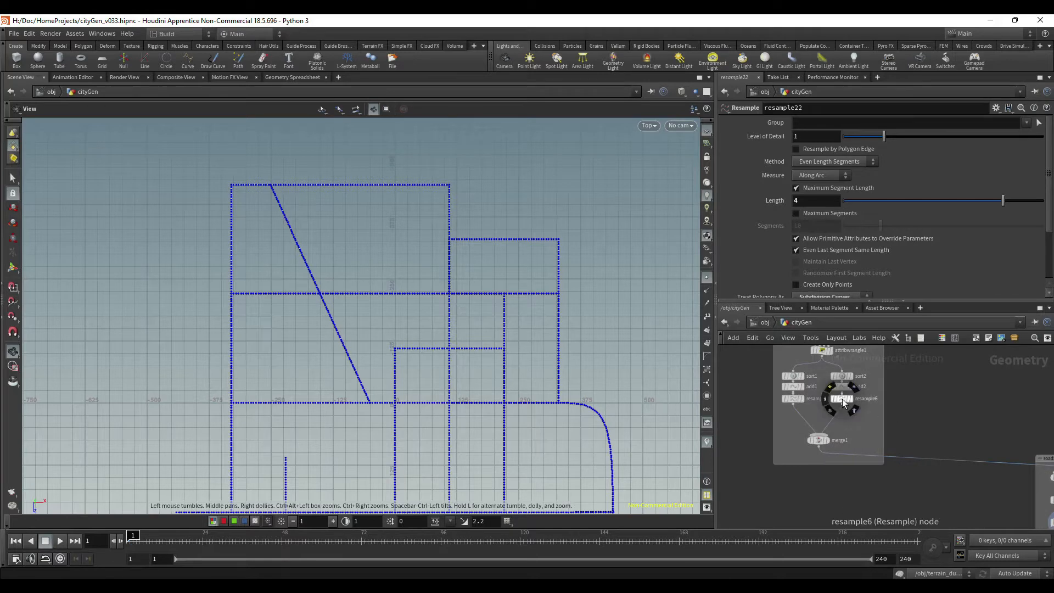
left_click(792, 399)
middle_click_drag(917, 399, 599, 427)
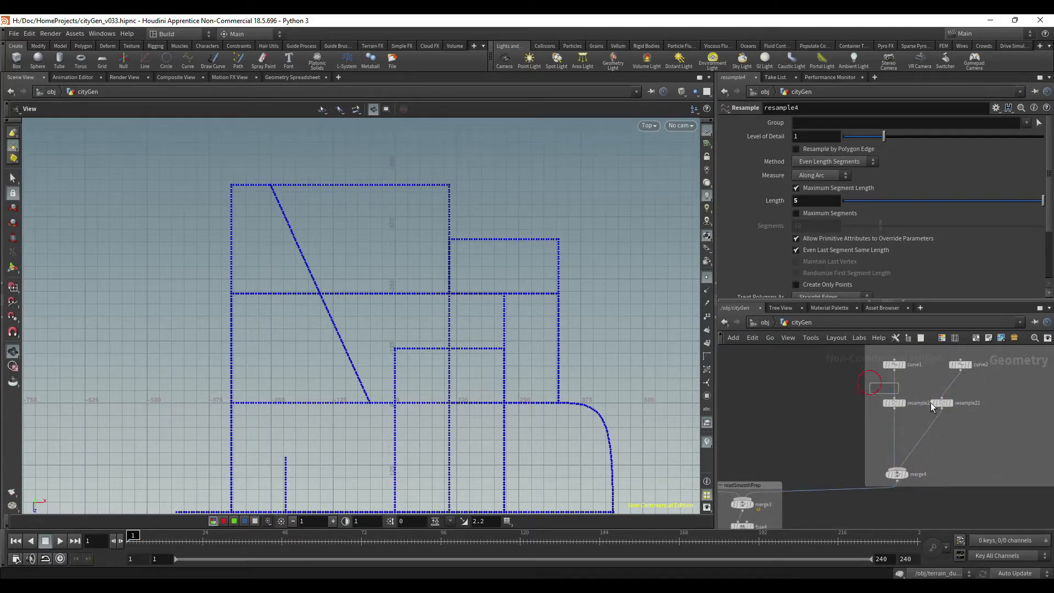
left_click_drag(930, 403, 933, 407)
left_click_drag(813, 198, 653, 200)
type("5")
key("Return")
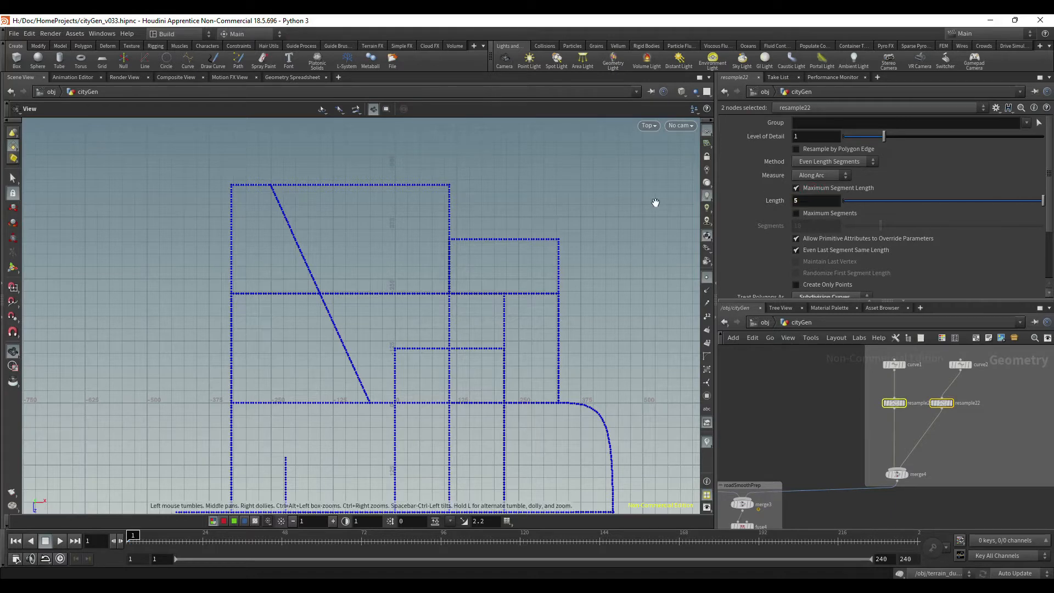
scroll(966, 399, "up", 1)
scroll(966, 397, "up", 1)
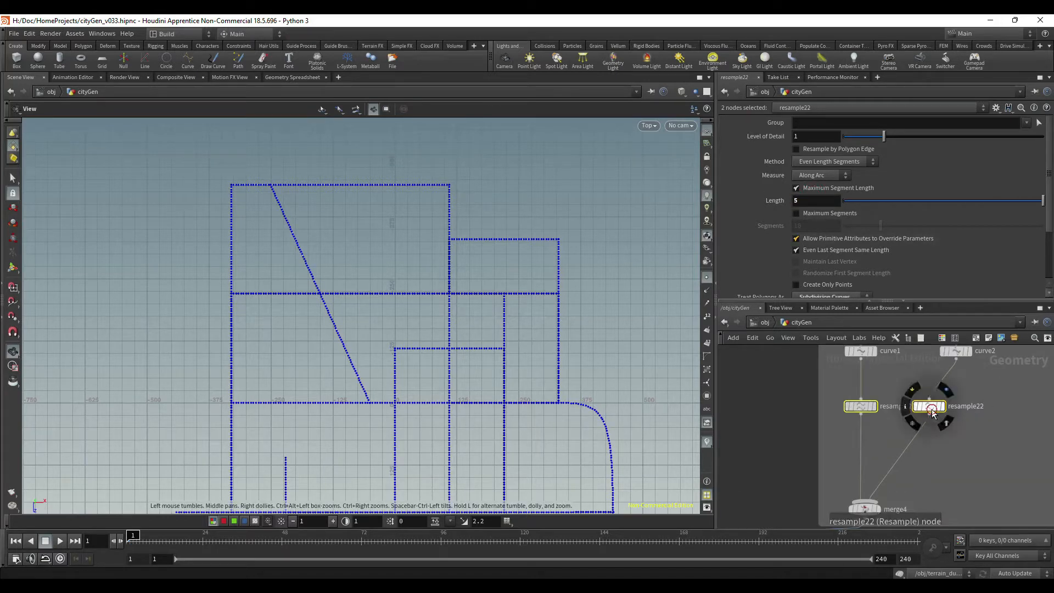
left_click(930, 409)
left_click(861, 409)
Step: Display the sort6 output in the roadSmoothPrep network
scroll(864, 410, "down", 5)
middle_click_drag(841, 442, 978, 362)
scroll(936, 421, "up", 6)
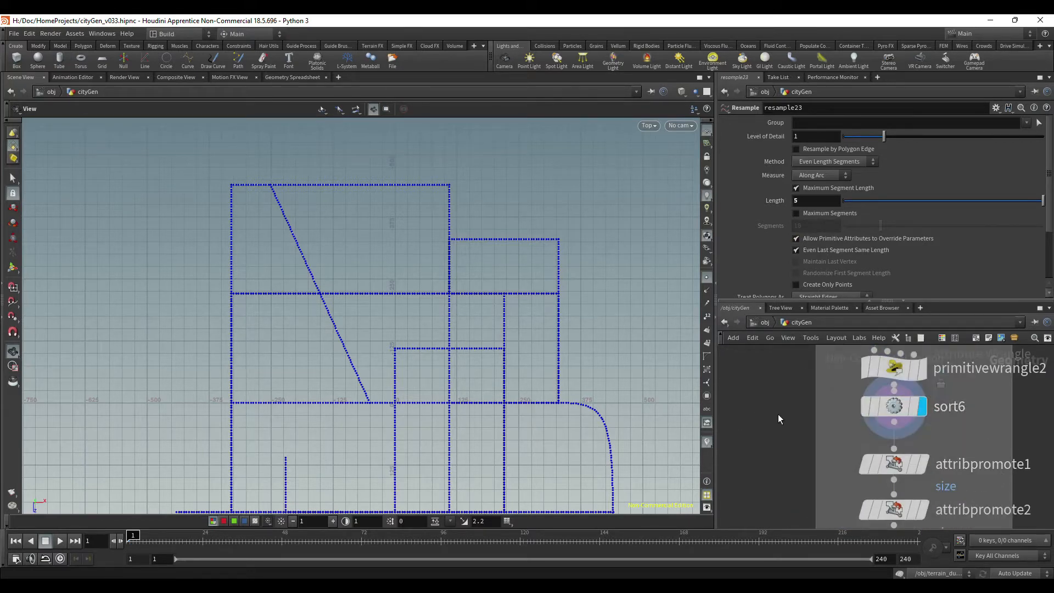
Step: Inspect sort6's sorting by the size attribute and examine the point spacing along the street grid and the custom curves
left_click(909, 416)
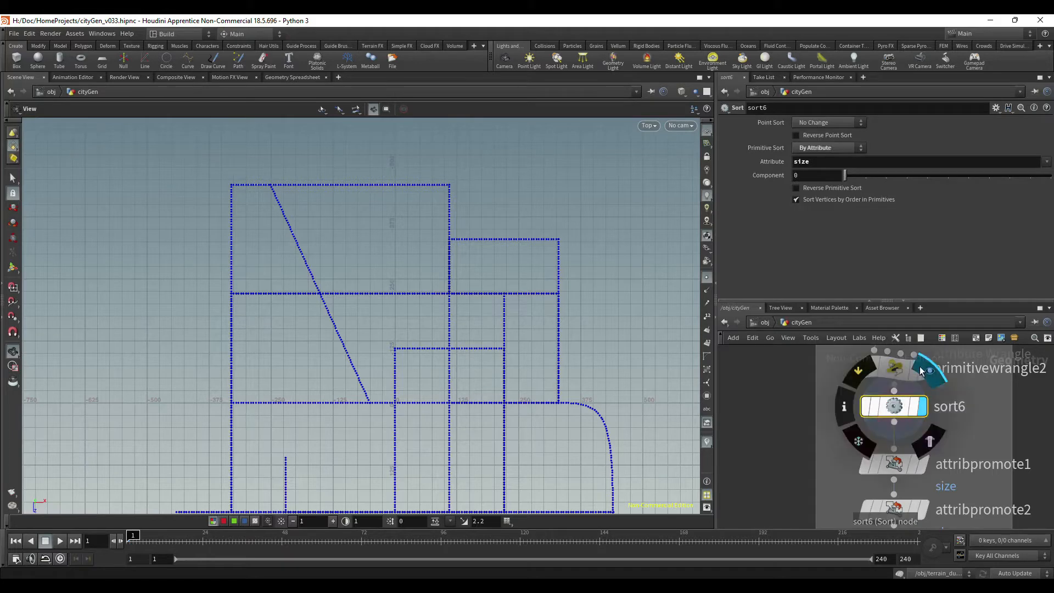
scroll(436, 365, "up", 5)
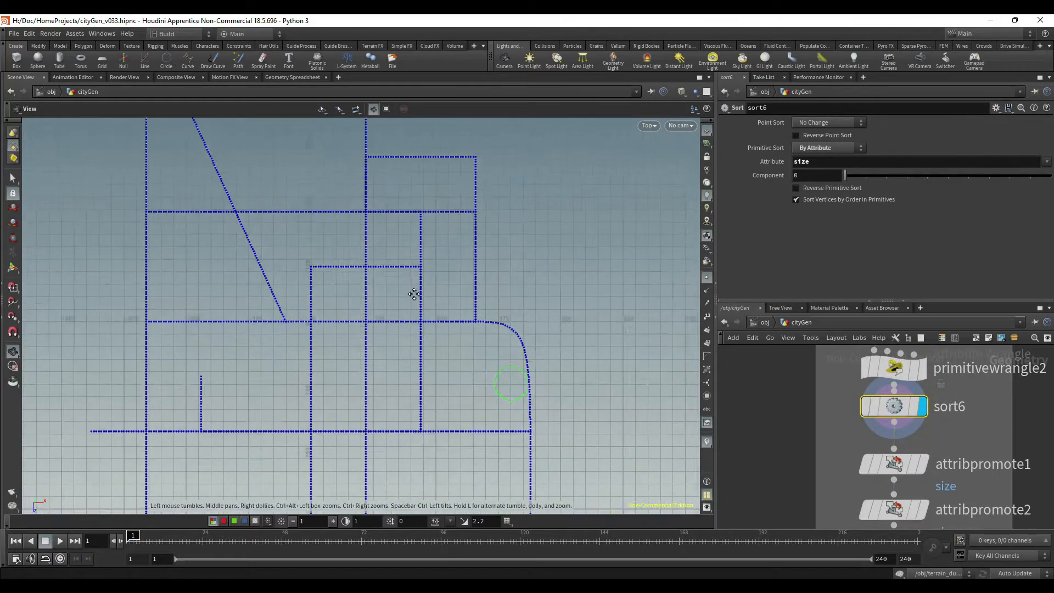
scroll(465, 333, "up", 2)
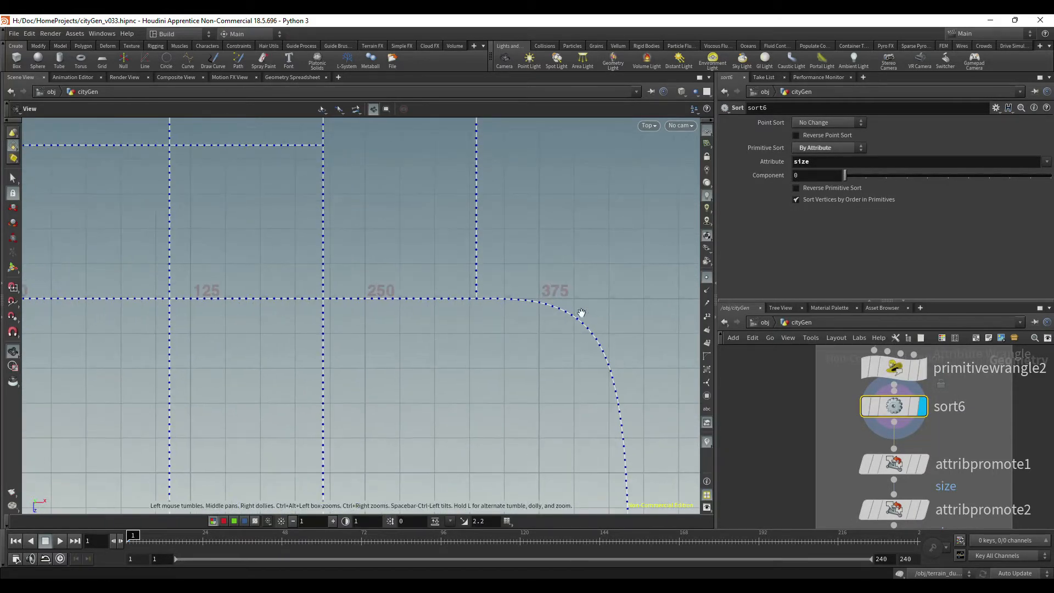
scroll(562, 340, "down", 3)
left_click(706, 344)
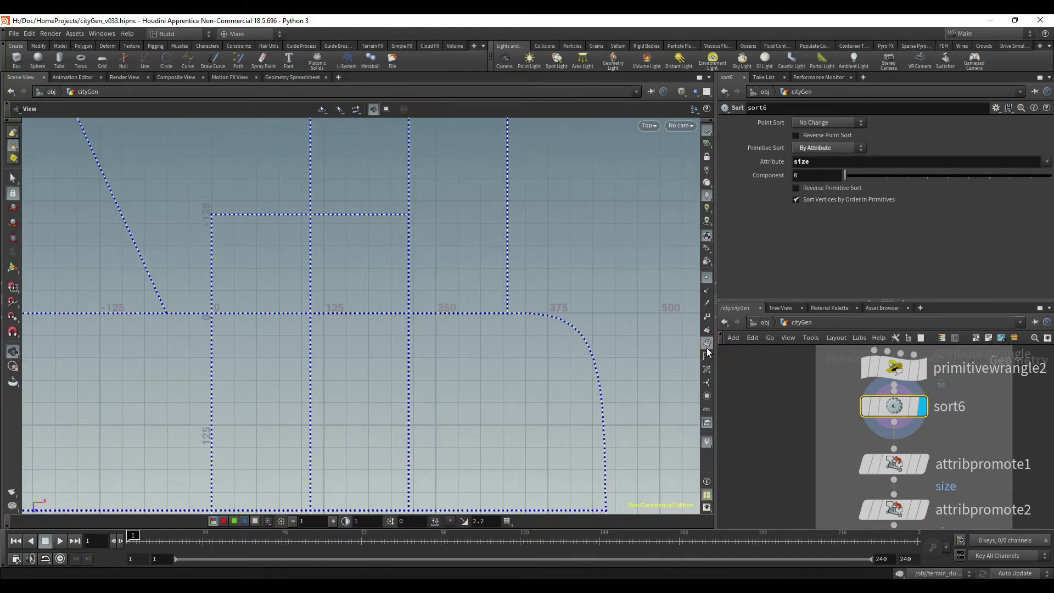
middle_click_drag(478, 276, 519, 359)
right_click_drag(518, 358, 472, 328)
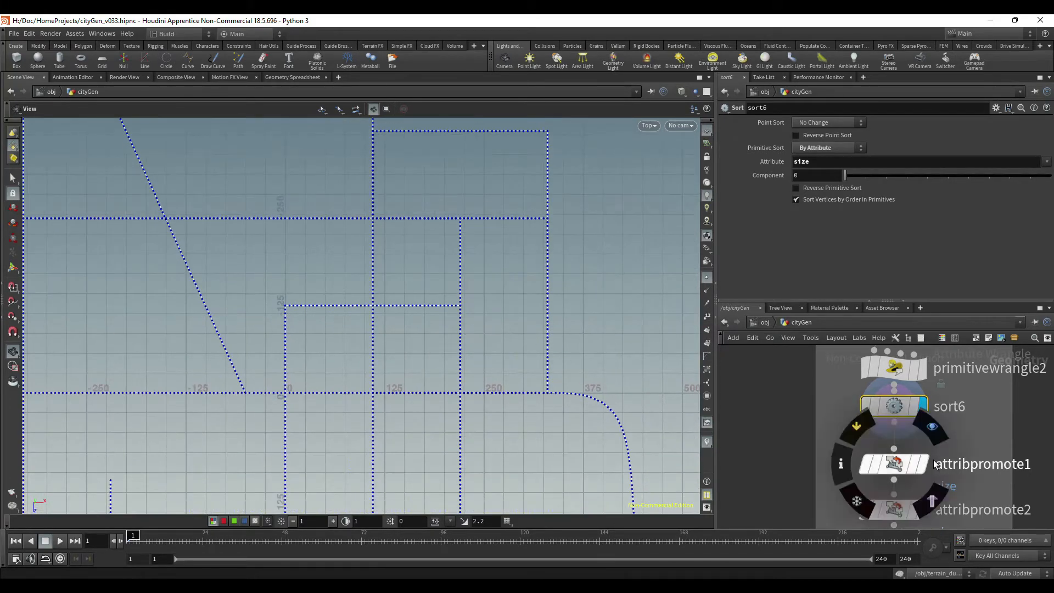
Step: Display attribpromote1's output and review how it promotes the primitive size attribute to a detail maximum
left_click(893, 464)
right_click_drag(538, 318, 364, 313)
middle_click_drag(437, 311, 391, 280)
left_click(921, 406)
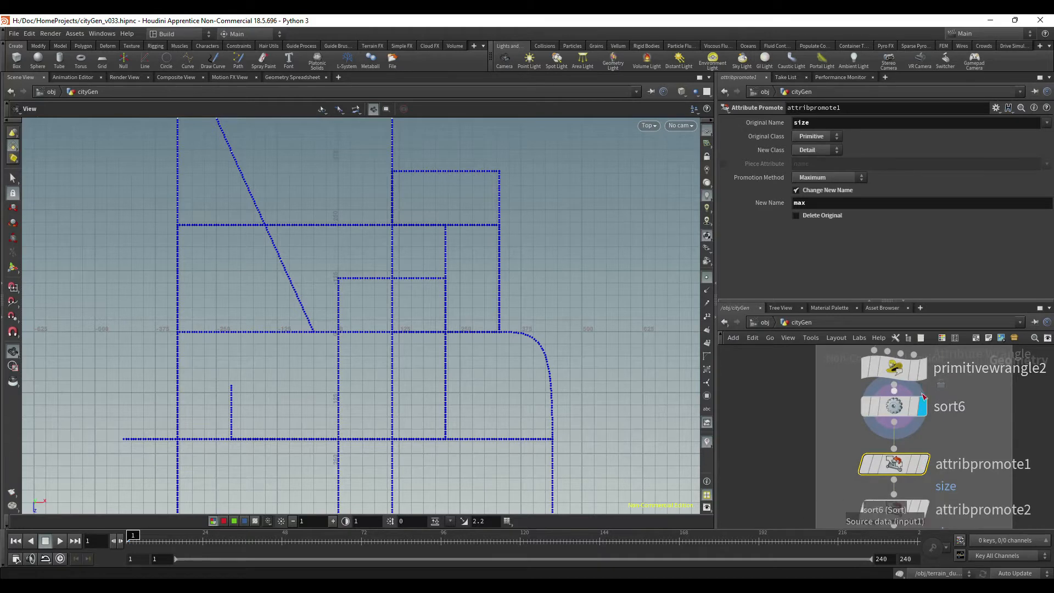
left_click(925, 467)
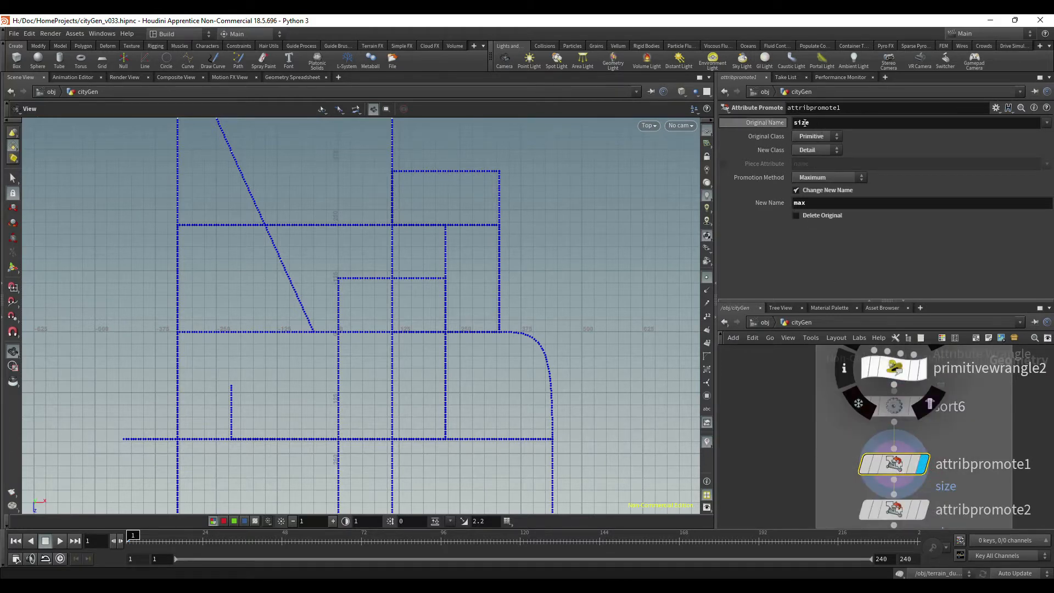
Step: Review primitivewrangle2's size expression and the attribute used for primitive sorting in sort6
mouse_move(961, 483)
middle_mouse_down()
mouse_move(958, 461)
mouse_move(956, 500)
middle_mouse_up()
left_click(893, 385)
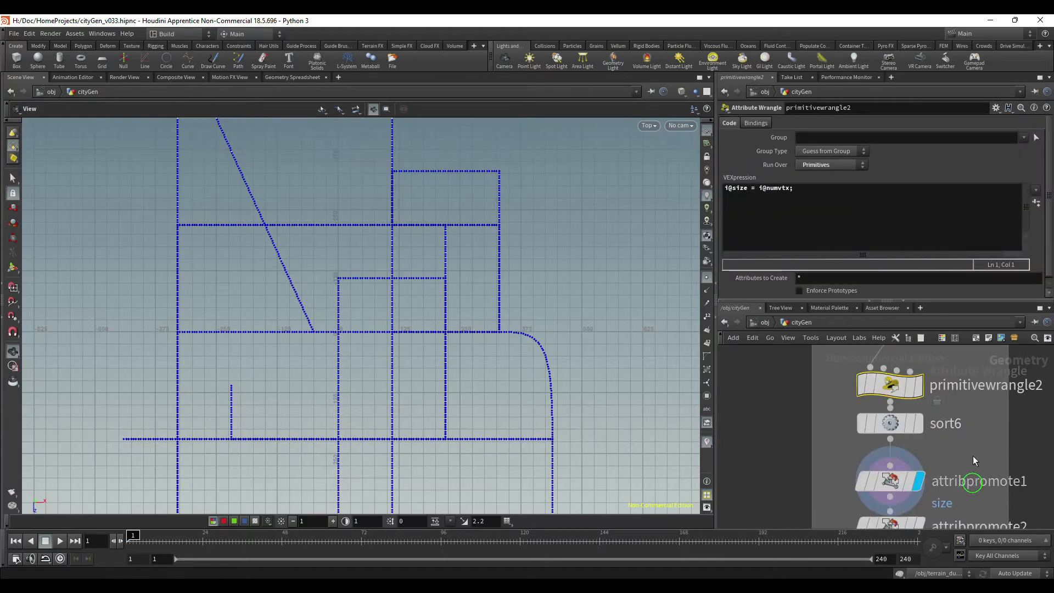
middle_click_drag(957, 496, 953, 426)
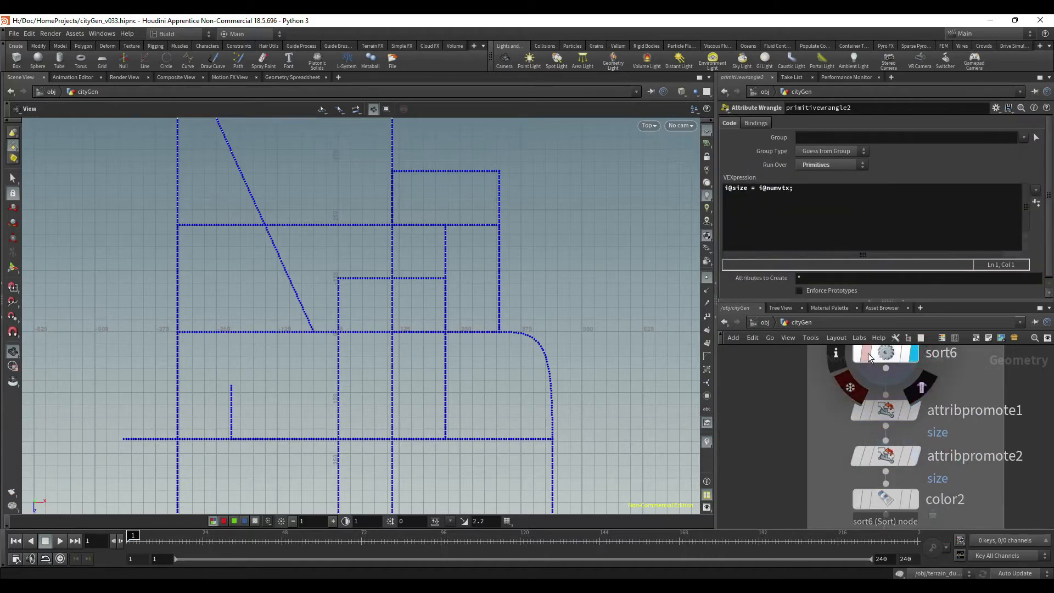
left_click(887, 355)
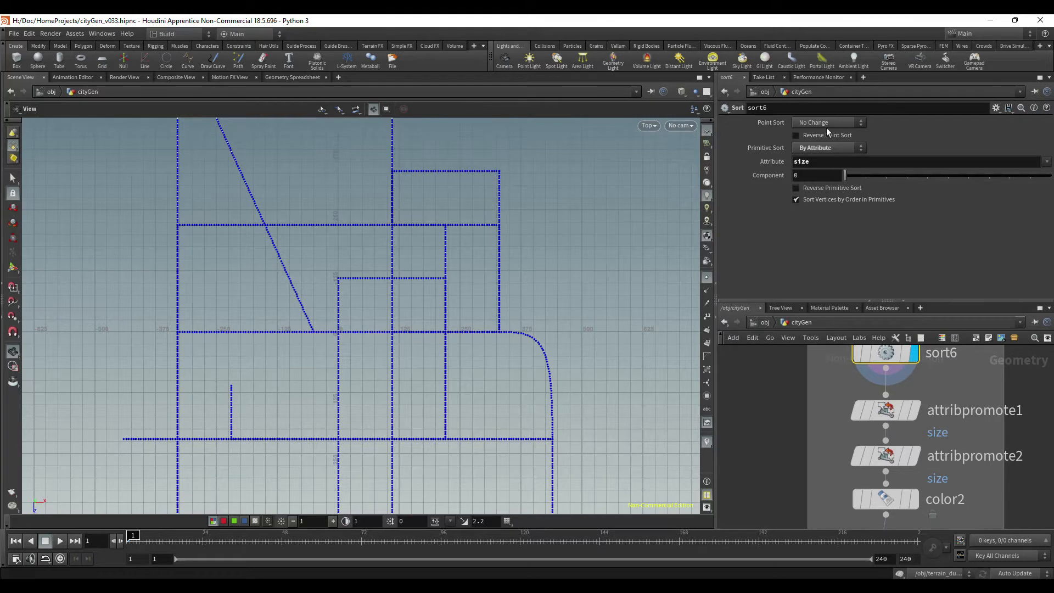
Step: Display attribpromote2's output and check the max and min detail attributes in the Geometry Spreadsheet
left_click(893, 453)
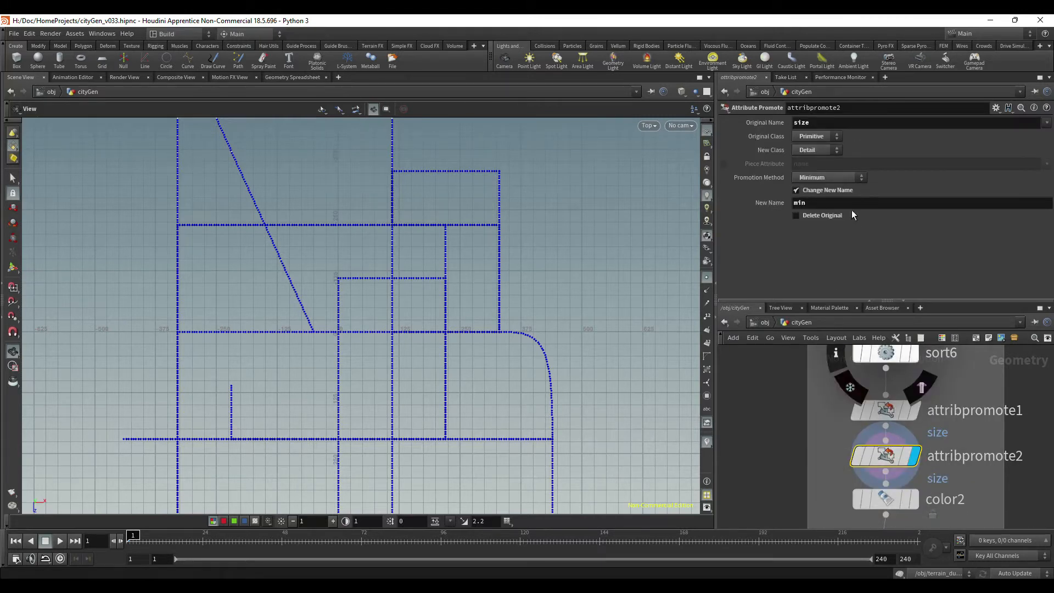
middle_click_drag(965, 479, 952, 402)
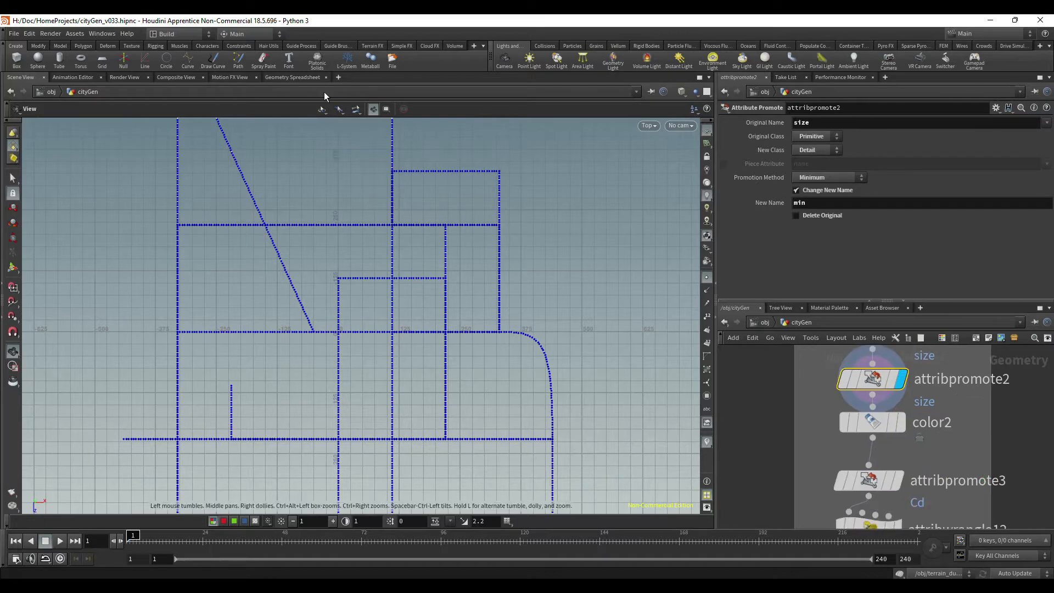
left_click(264, 77)
left_click(208, 107)
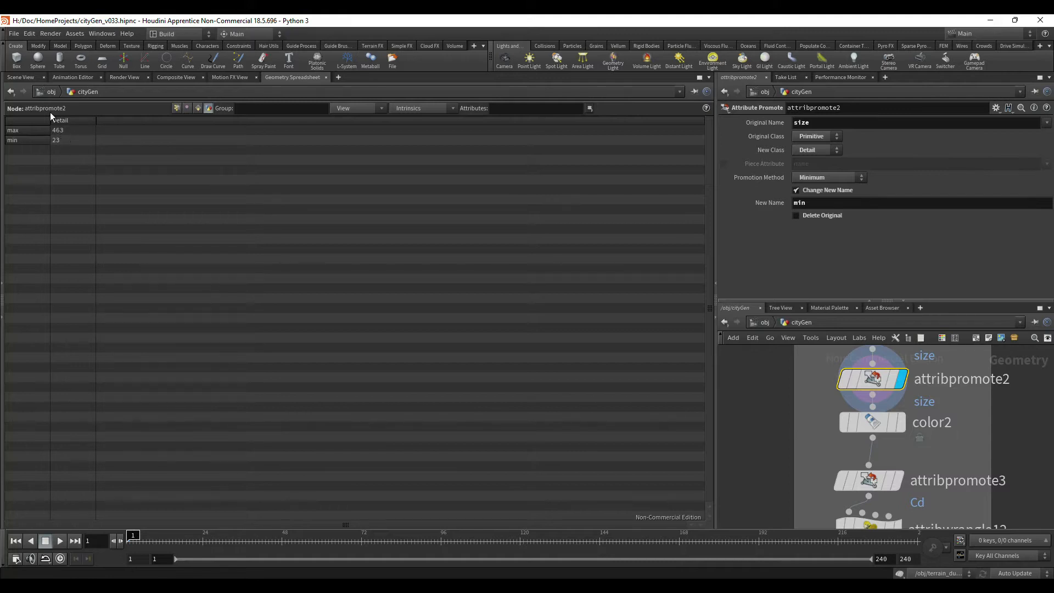
left_click(21, 78)
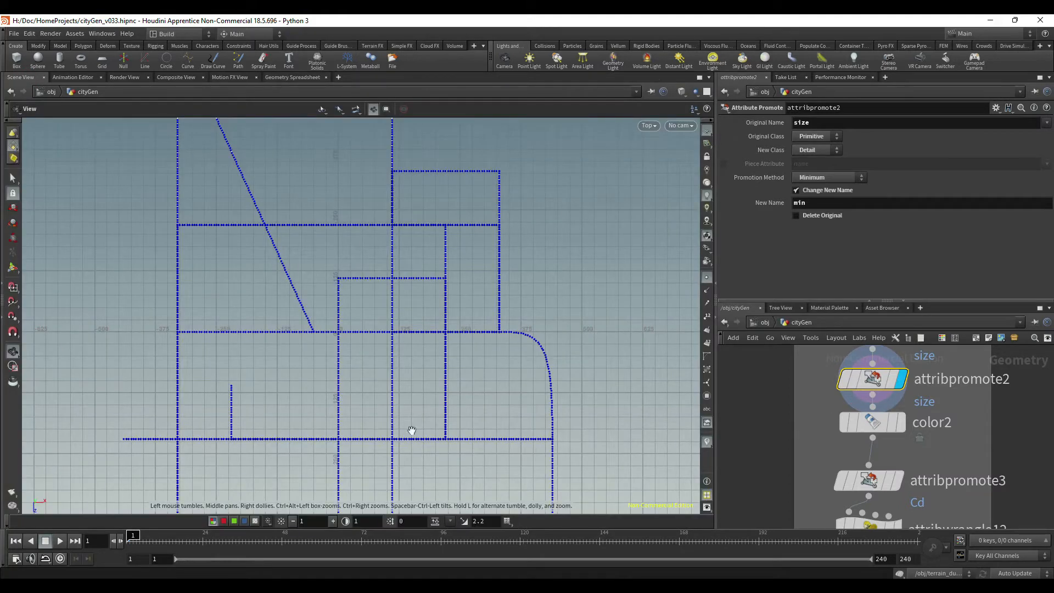
Step: Display the color2 output with its size-based ramp settings open and hide the point markers in the viewport
middle_click_drag(987, 463, 985, 438)
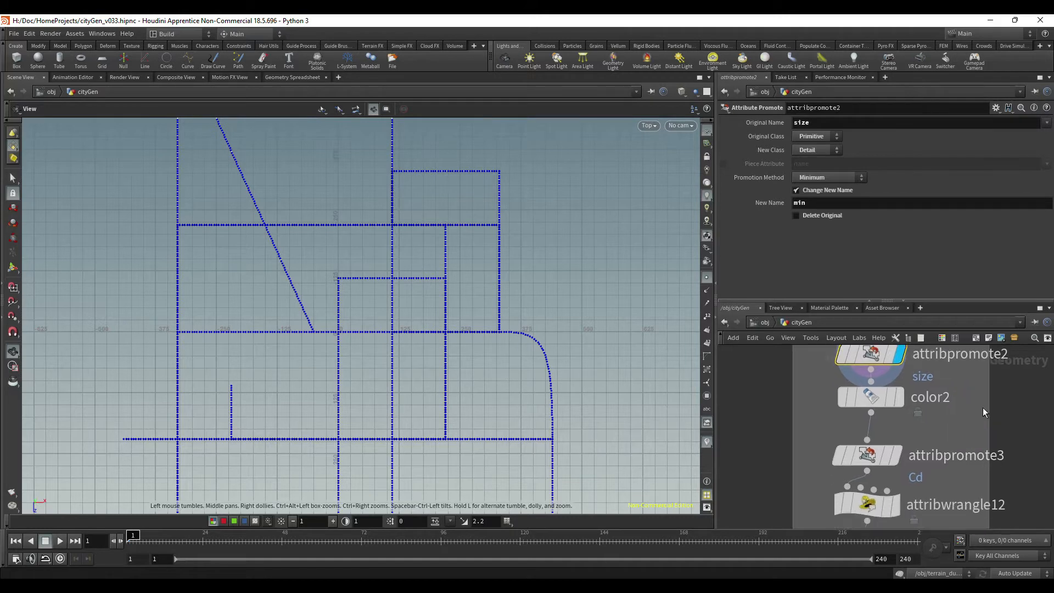
left_click(902, 399)
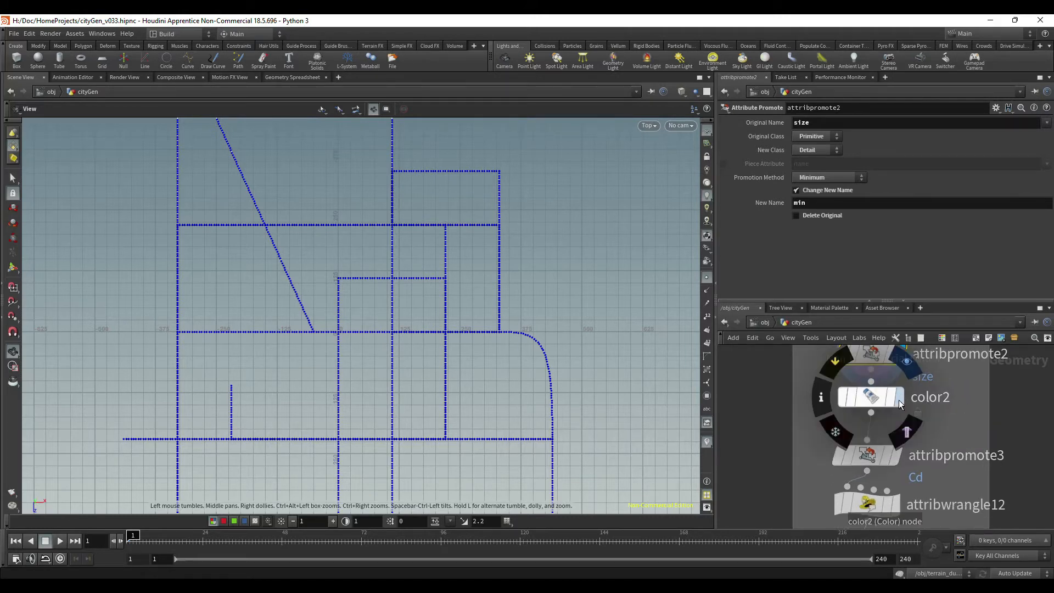
left_click(874, 406)
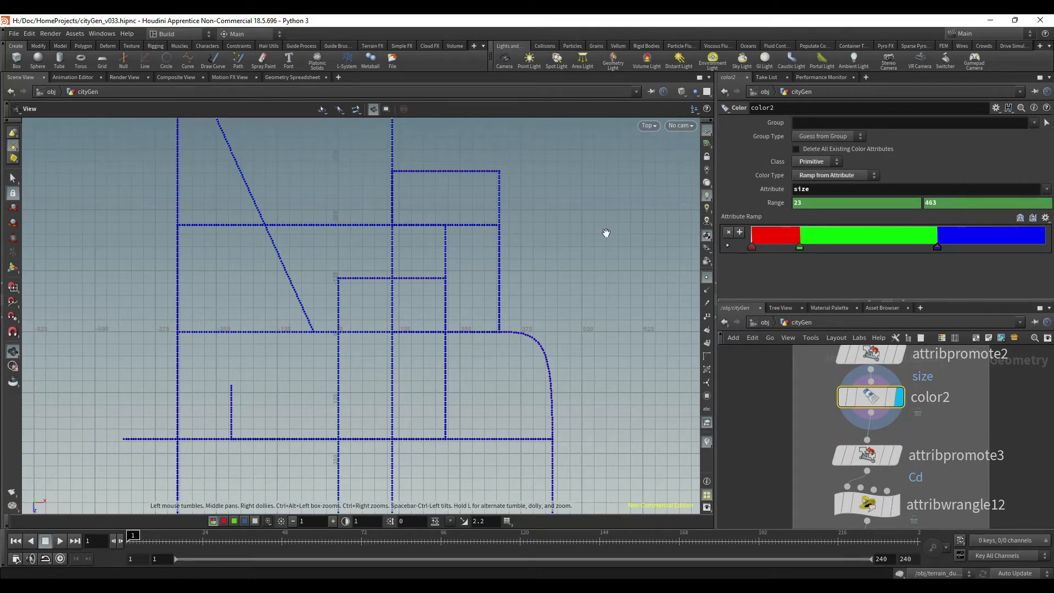
left_click(708, 276)
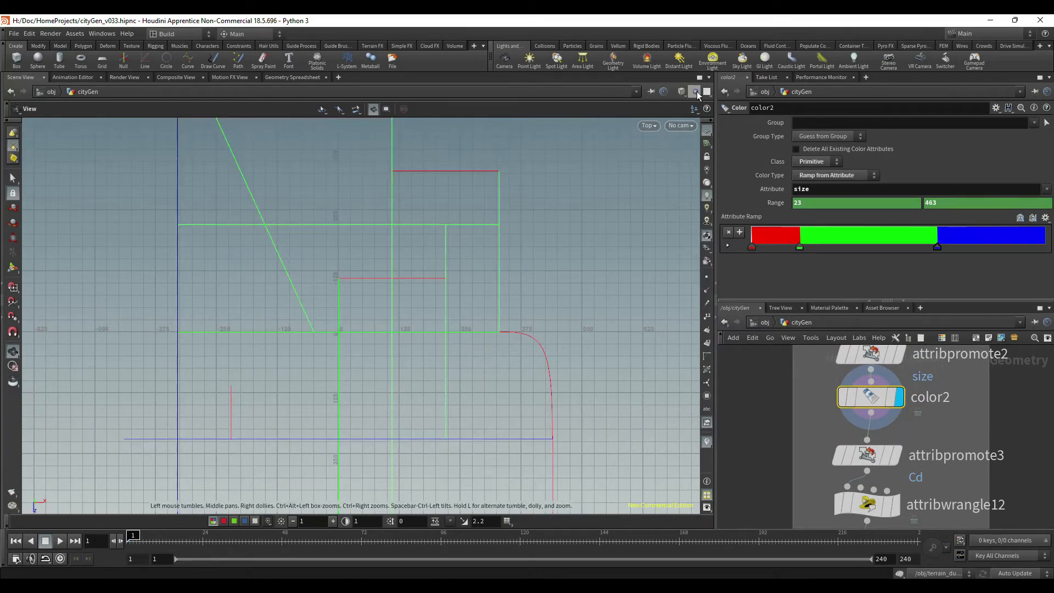
Step: Switch the viewport from top to perspective and frame the whole color-coded road network at an angle
left_click(648, 126)
mouse_move(671, 149)
left_click(745, 150)
left_click_drag(486, 303, 422, 291)
right_click_drag(421, 291, 548, 299)
middle_click_drag(548, 299, 440, 334)
right_click_drag(440, 334, 415, 326)
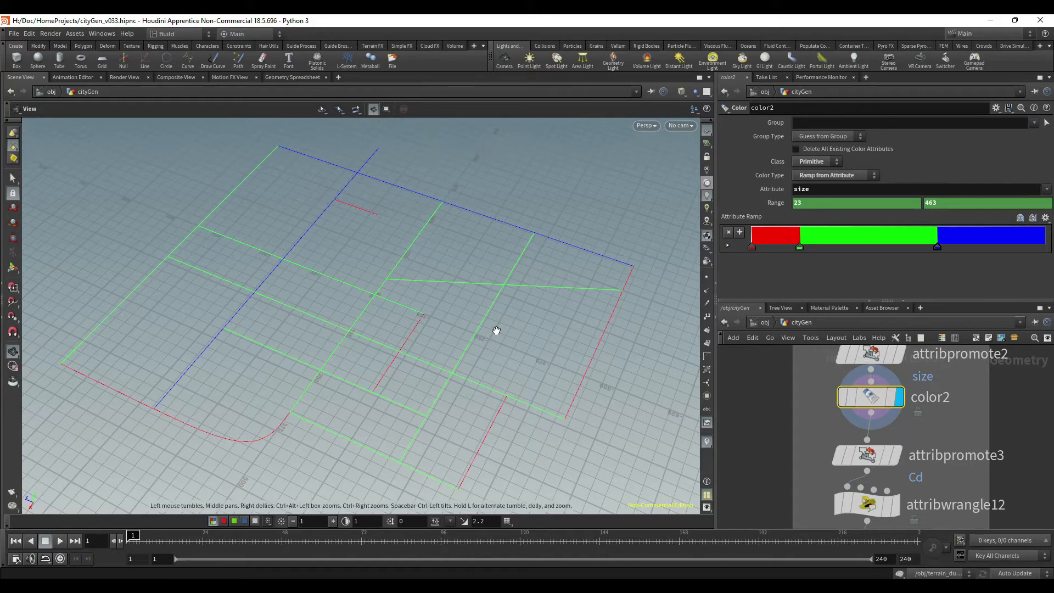
middle_click_drag(463, 355, 473, 301)
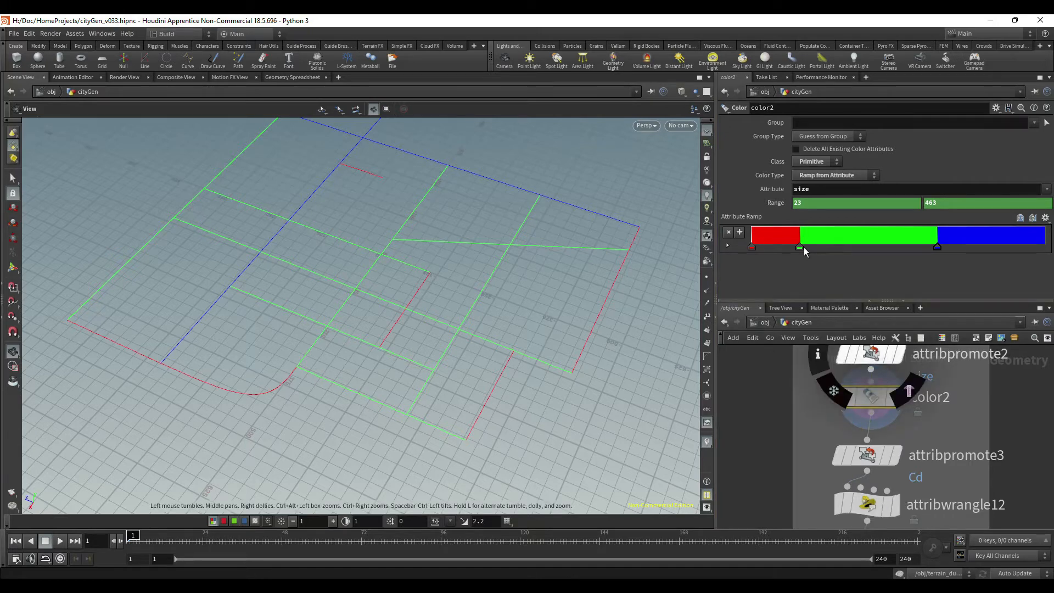
Step: Shift the blue stop of color2's attribute ramp towards the green range and fine-tune the stop between red and green
left_click_drag(803, 247, 812, 248)
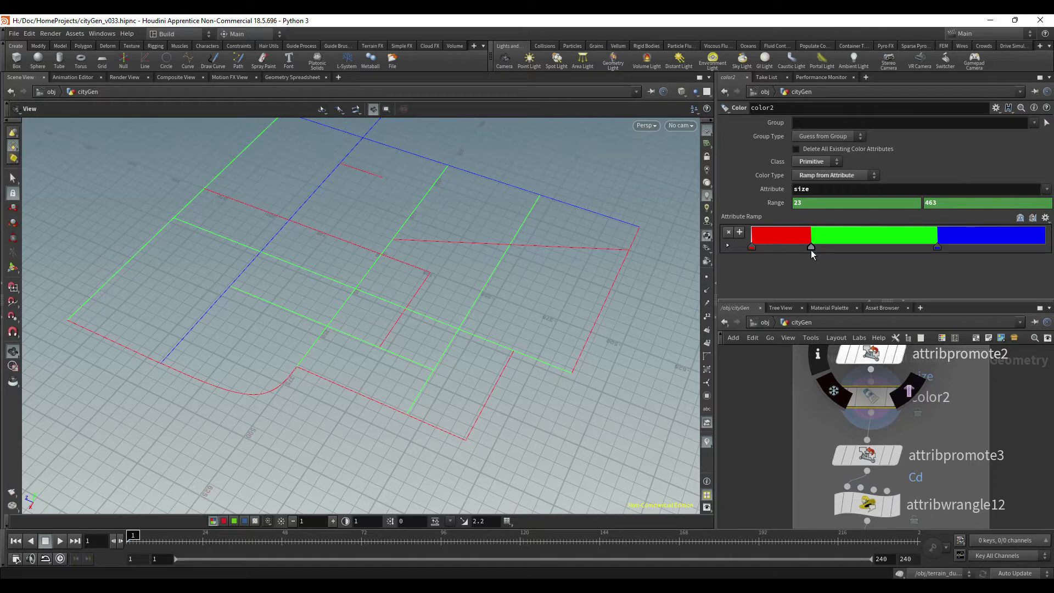
mouse_move(811, 248)
left_mouse_down()
mouse_move(800, 248)
mouse_move(808, 252)
left_mouse_up()
mouse_move(937, 248)
left_mouse_down()
mouse_move(907, 249)
mouse_move(921, 253)
left_mouse_up()
middle_click_drag(399, 248, 453, 284)
left_click(809, 249)
mouse_move(810, 250)
left_mouse_down()
mouse_move(795, 245)
mouse_move(816, 246)
mouse_move(802, 251)
left_mouse_up()
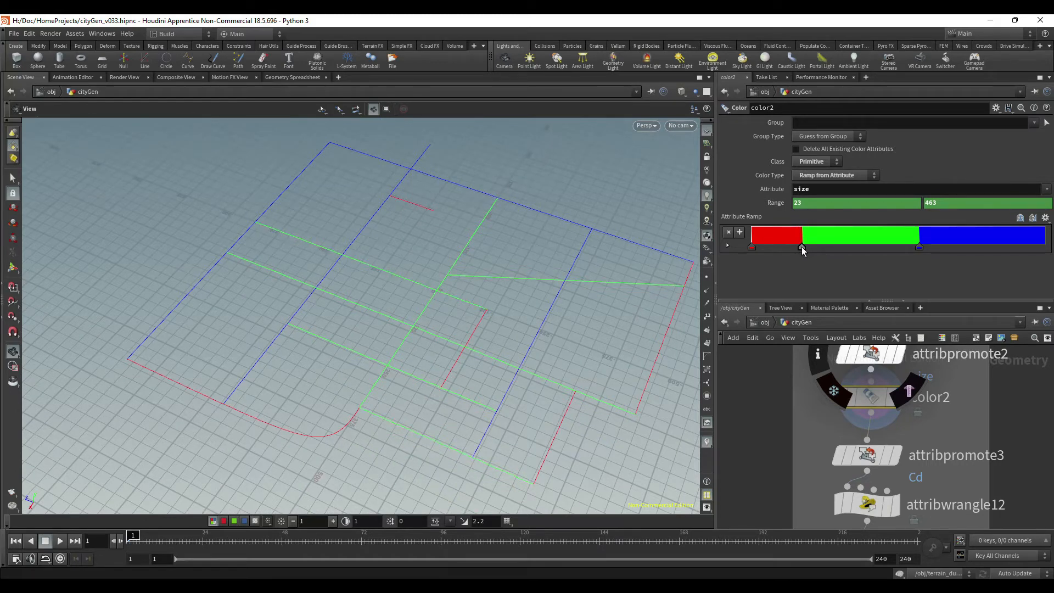
middle_click_drag(518, 353, 465, 284)
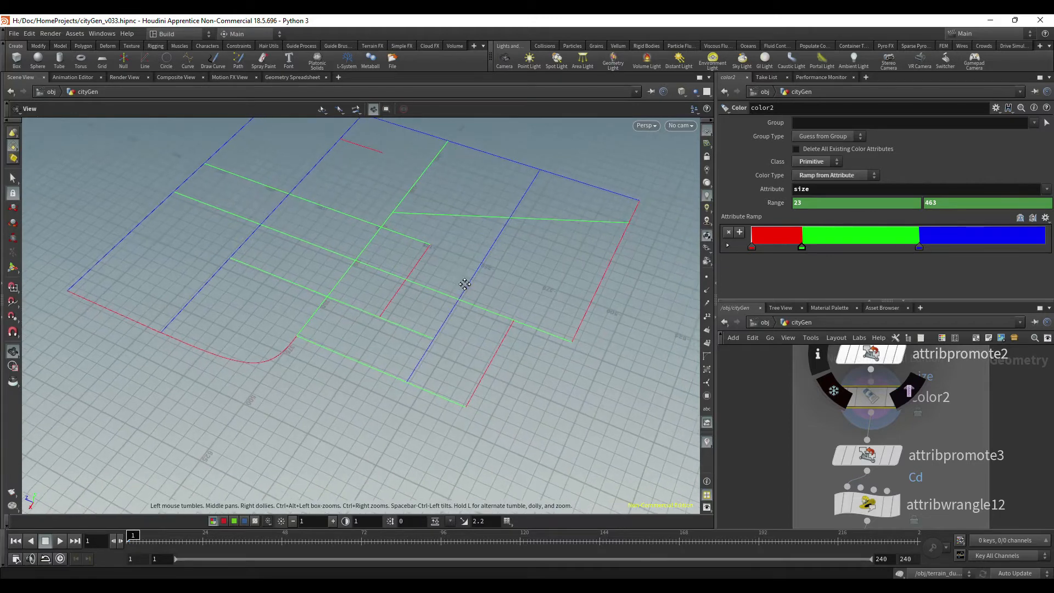
Step: Display attribpromote3's output, review its promotion of Cd from primitives to points, and recheck color2's ramp
left_click(890, 457)
left_click(905, 417)
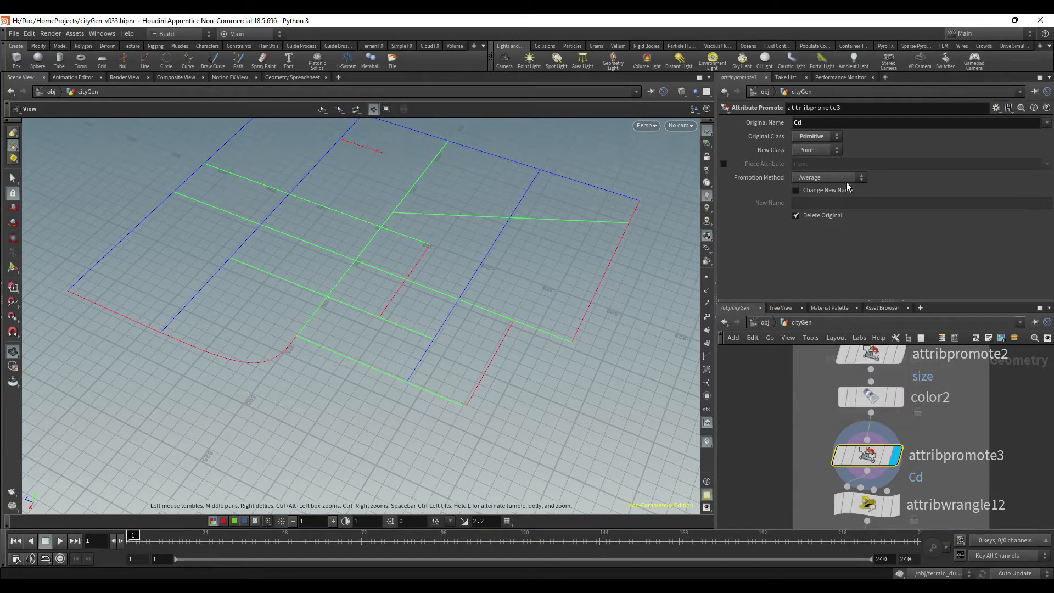
left_click(871, 396)
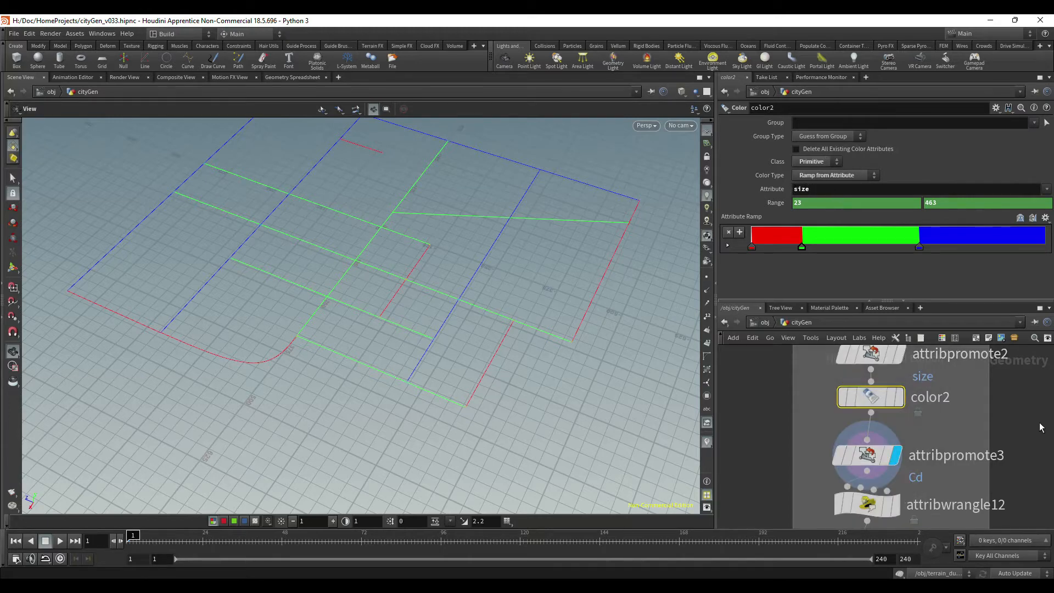
Step: Display attribwrangle12's output and review the expression that sets pscale from each road's color
middle_click_drag(966, 430, 927, 418)
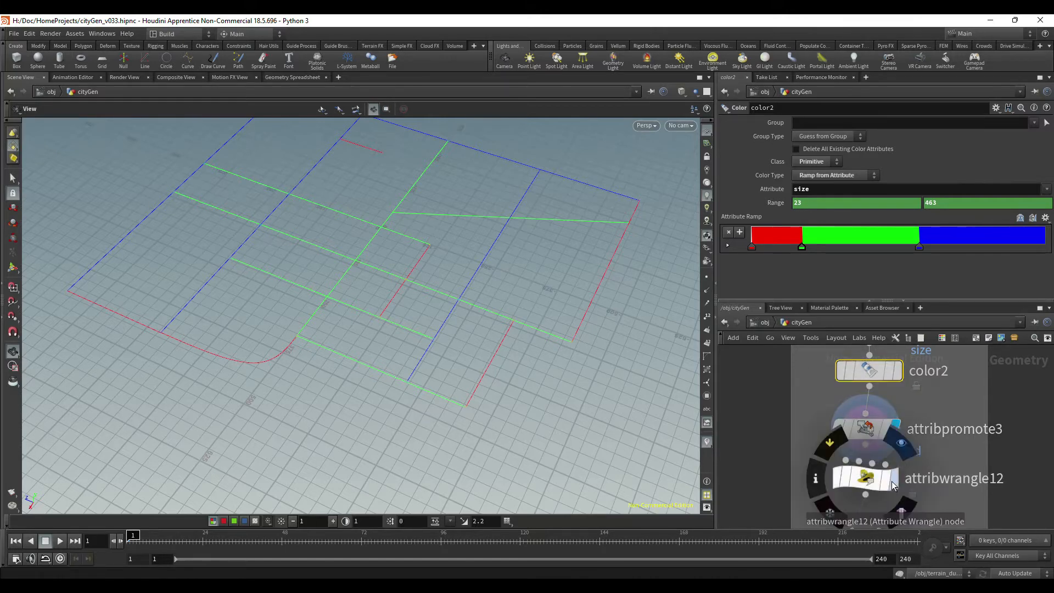
left_click(867, 477)
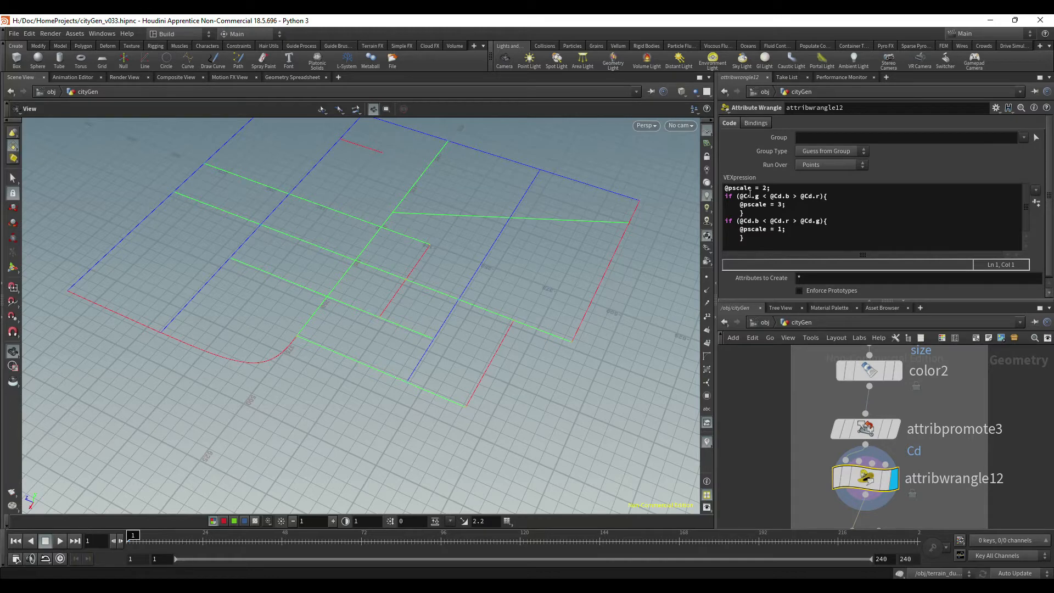
scroll(921, 407, "down", 2)
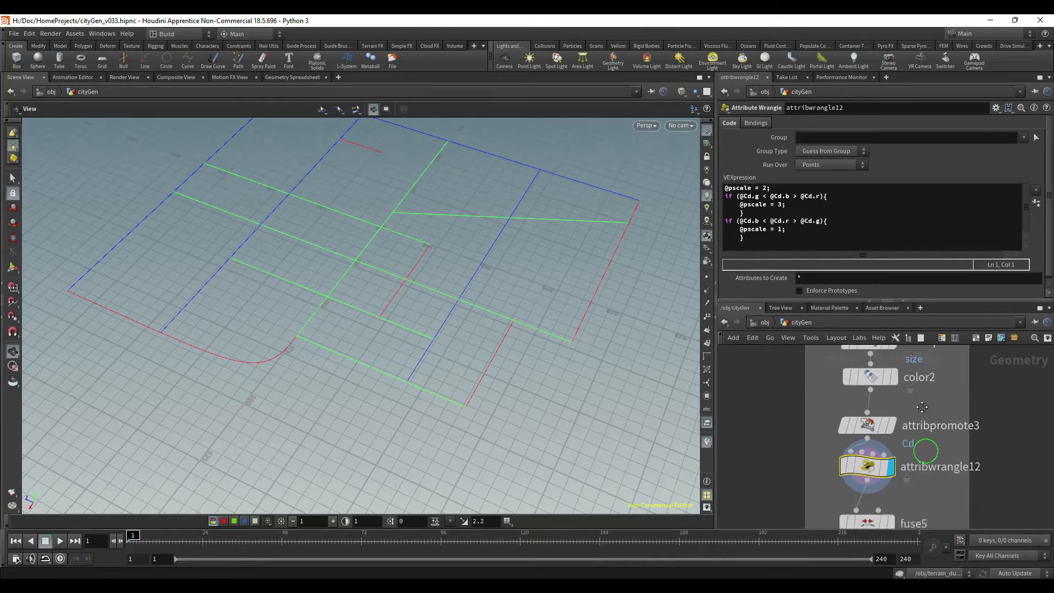
Step: Review attribpromote7's promotion of pscale to the primitive attribute offsetscale, further down the road smoothing network
middle_click_drag(922, 407, 928, 392)
scroll(936, 509, "down", 2)
middle_click_drag(939, 494, 938, 420)
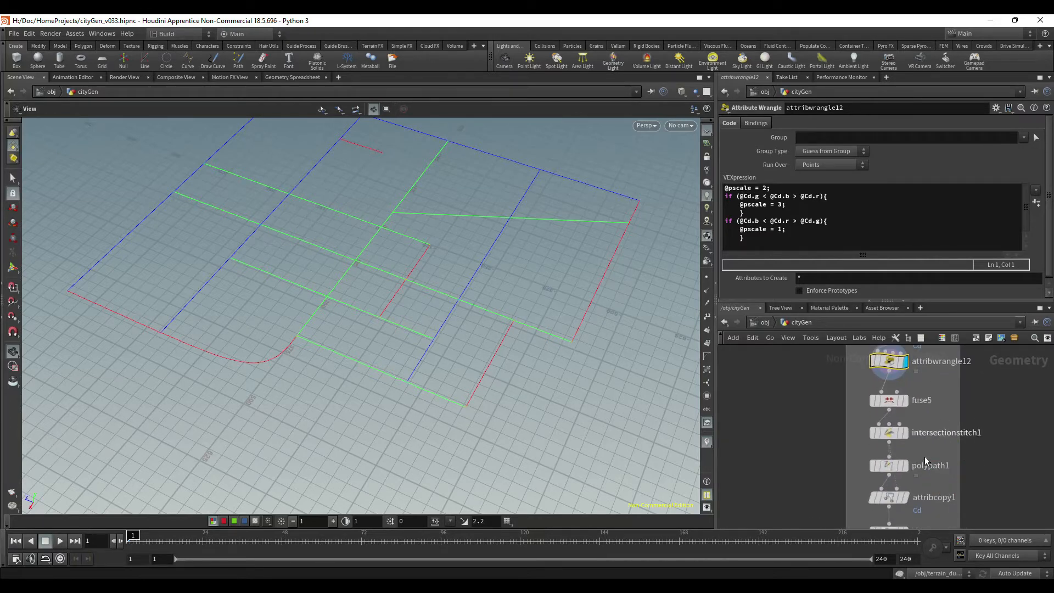
middle_click_drag(933, 467, 922, 432)
middle_click_drag(1011, 480, 960, 400)
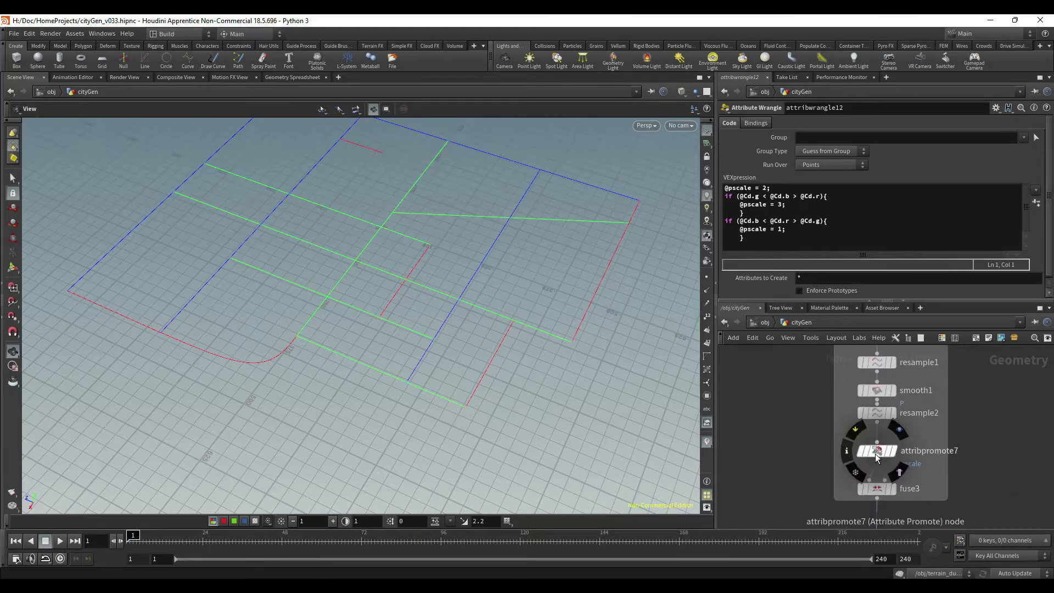
left_click(877, 453)
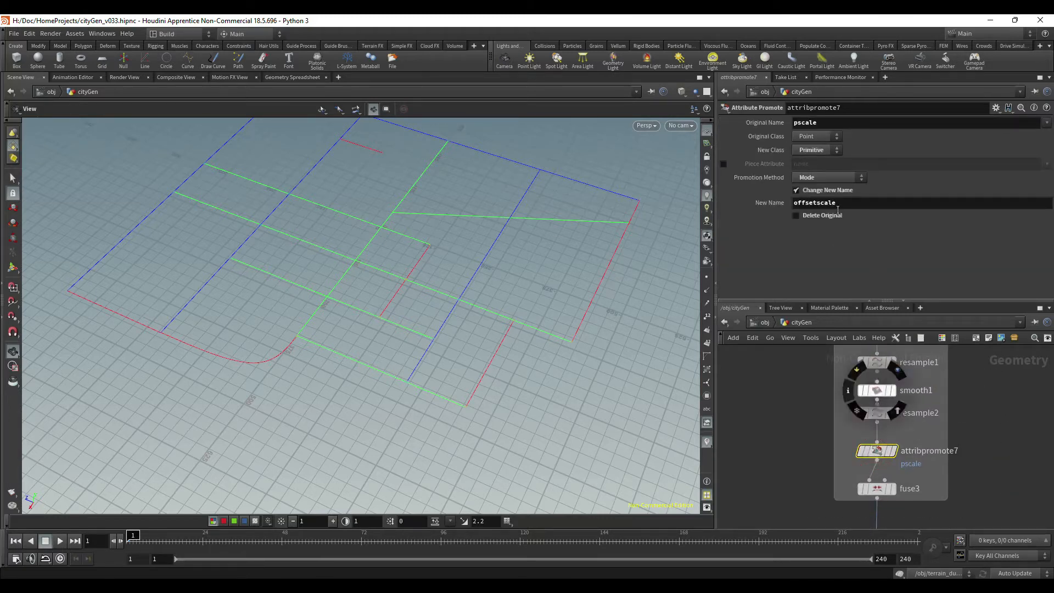
middle_click_drag(946, 360, 914, 416)
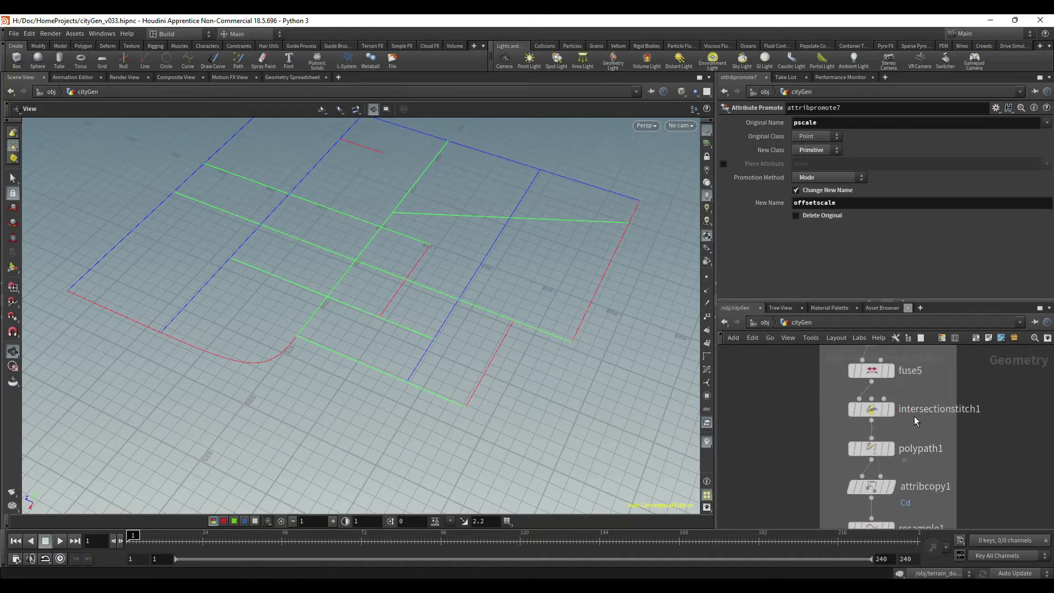
Step: Display the intersectionstitch1 output and turn on primitive numbers in the viewport
left_click(878, 415)
left_click(708, 343)
scroll(367, 315, "up", 2)
middle_click_drag(493, 312, 501, 388)
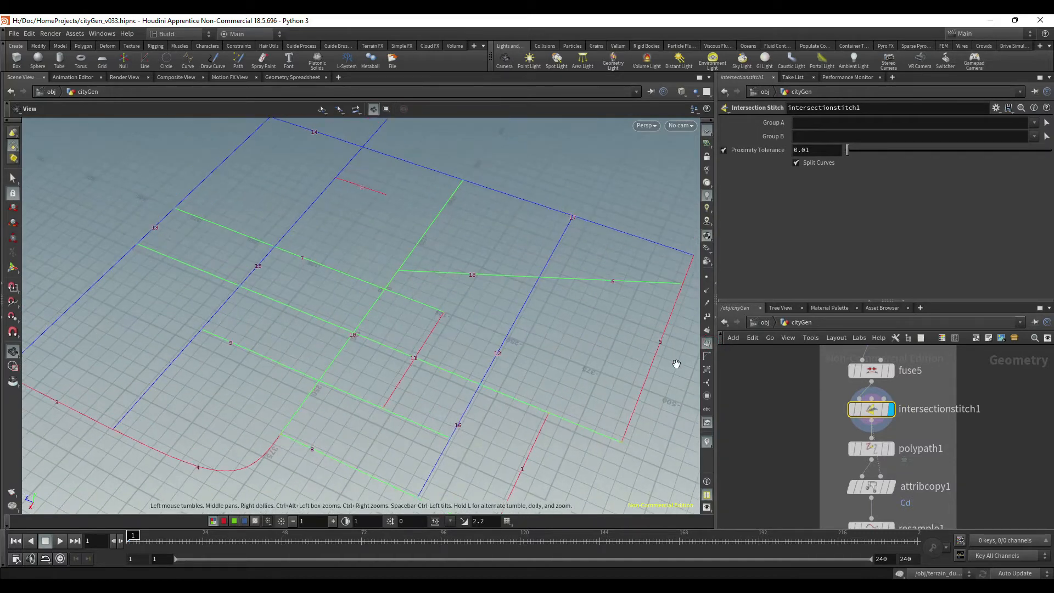
Step: Display the polypath1 output and examine how the road curves are divided at the intersections
left_click(890, 448)
left_click(872, 449)
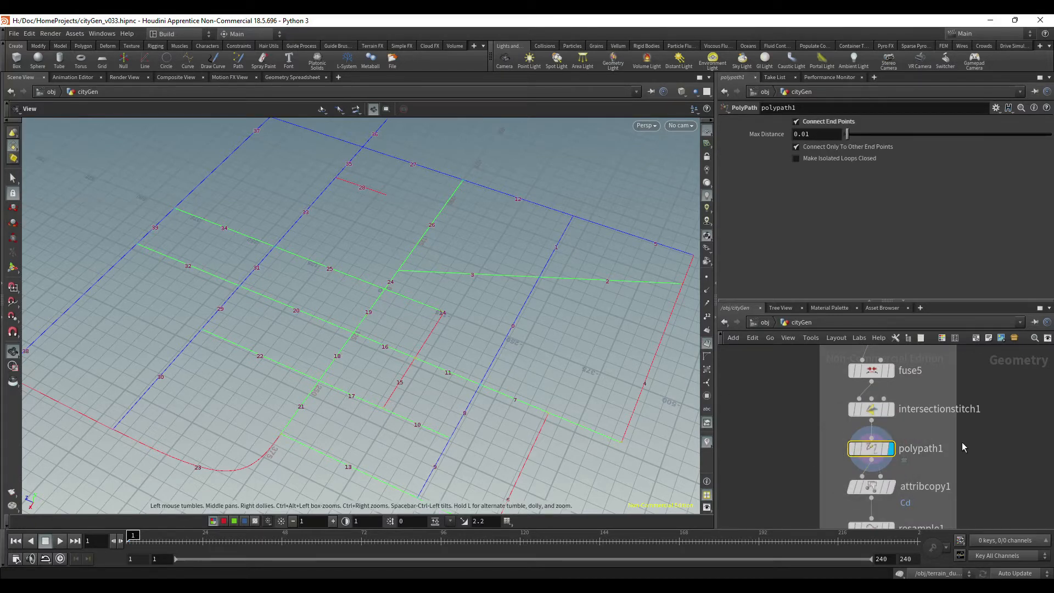
middle_click_drag(228, 341, 323, 275)
middle_click_drag(591, 289, 505, 331)
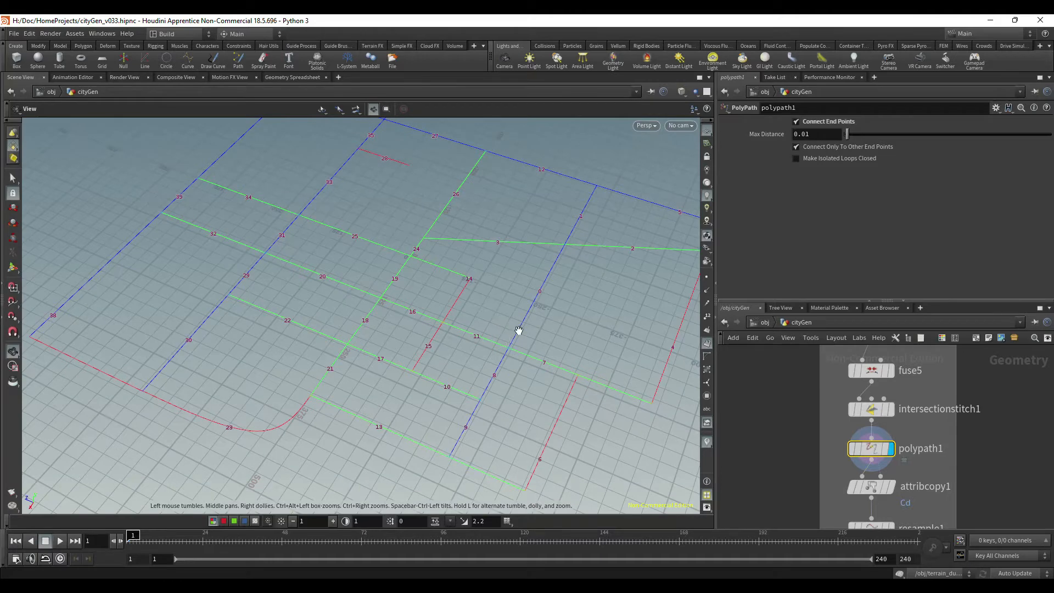
Step: Examine the polypath1 road network and display the output of attribcopy1, which copies Cd between points
middle_click_drag(489, 294, 460, 333)
middle_click_drag(324, 309, 386, 362)
middle_click_drag(537, 233, 431, 266)
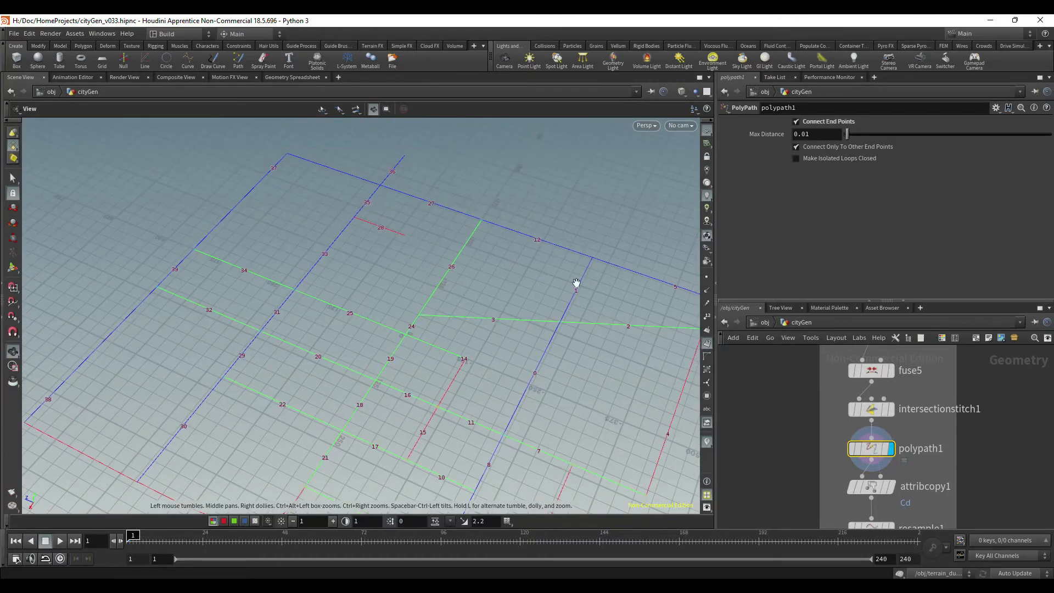
middle_click_drag(960, 459, 959, 421)
key("r")
left_click(872, 453)
left_click(872, 455)
middle_click_drag(906, 495, 932, 402)
key("r")
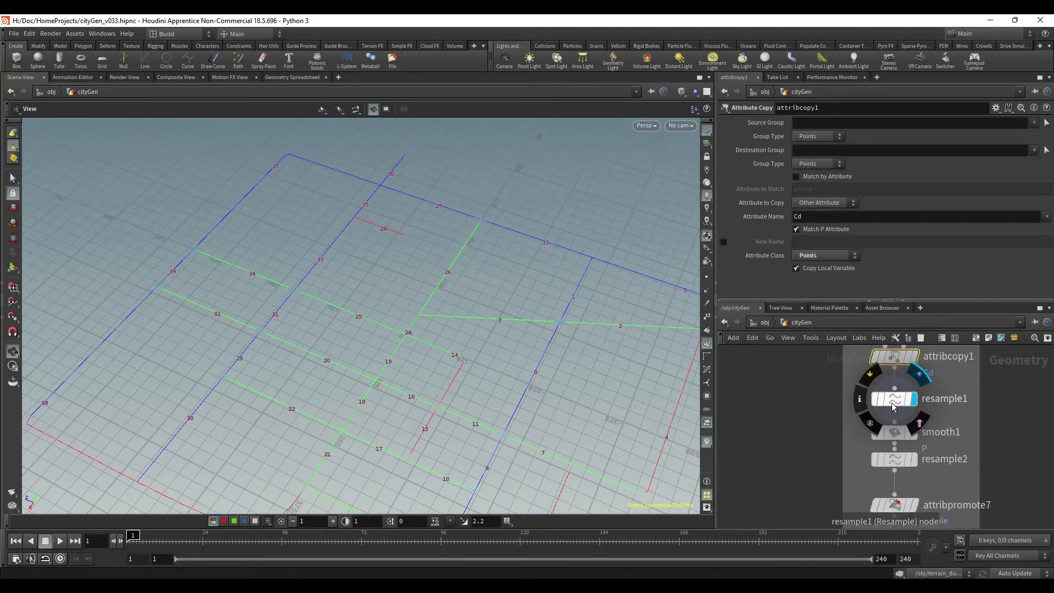
Step: Display resample1's output and examine the resampled roads across the whole network
left_click(892, 403)
middle_click_drag(442, 419, 436, 298)
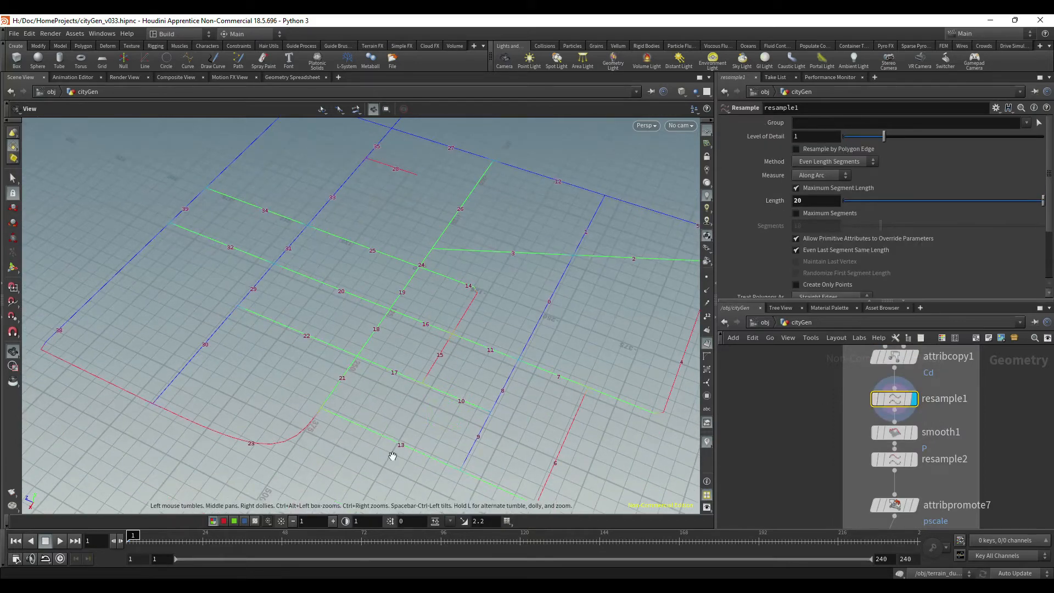
middle_click_drag(488, 349, 541, 224)
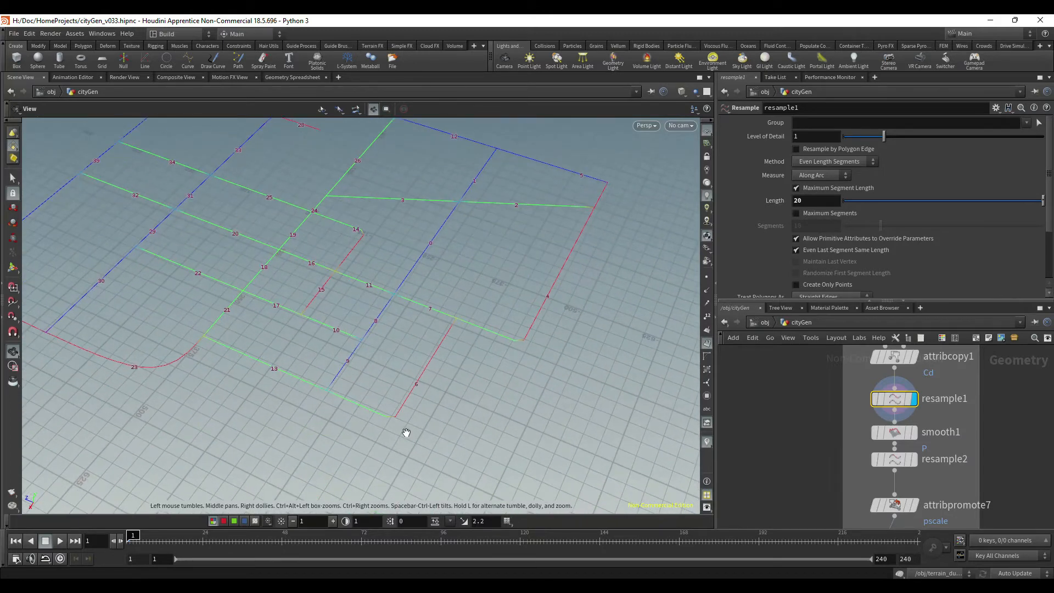
middle_click_drag(329, 410, 607, 417)
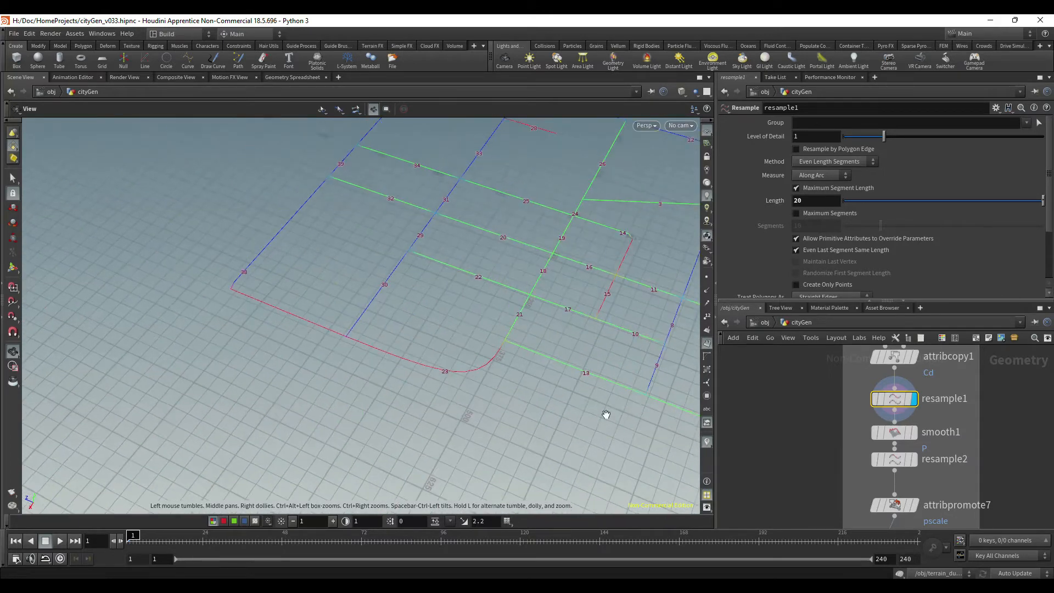
middle_click_drag(229, 294, 259, 305)
middle_click_drag(301, 274, 228, 402)
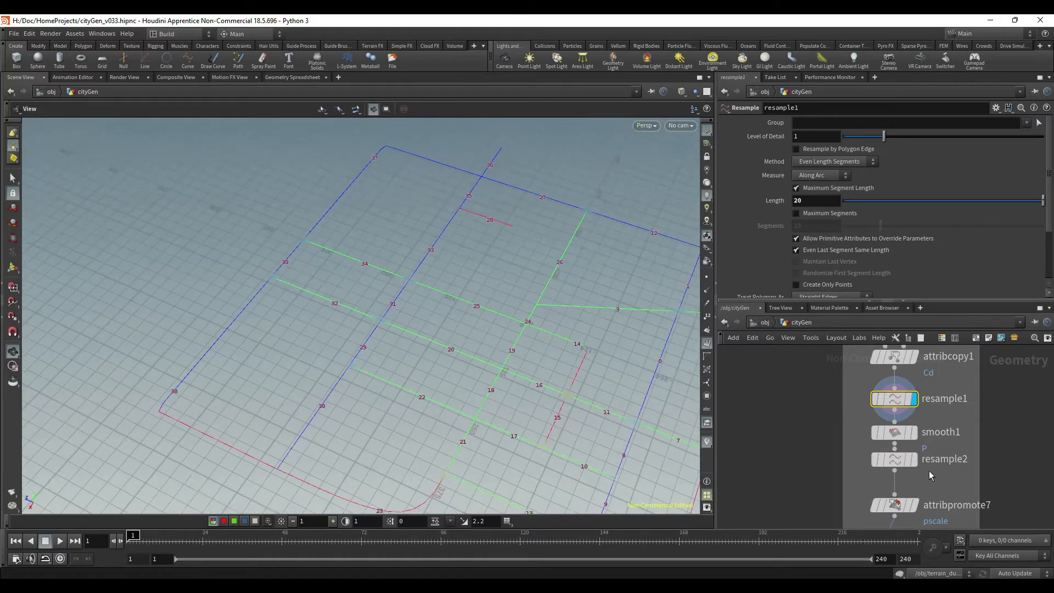
Step: Display smooth1's output and set its smoothing Strength to 4.1
mouse_move(919, 436)
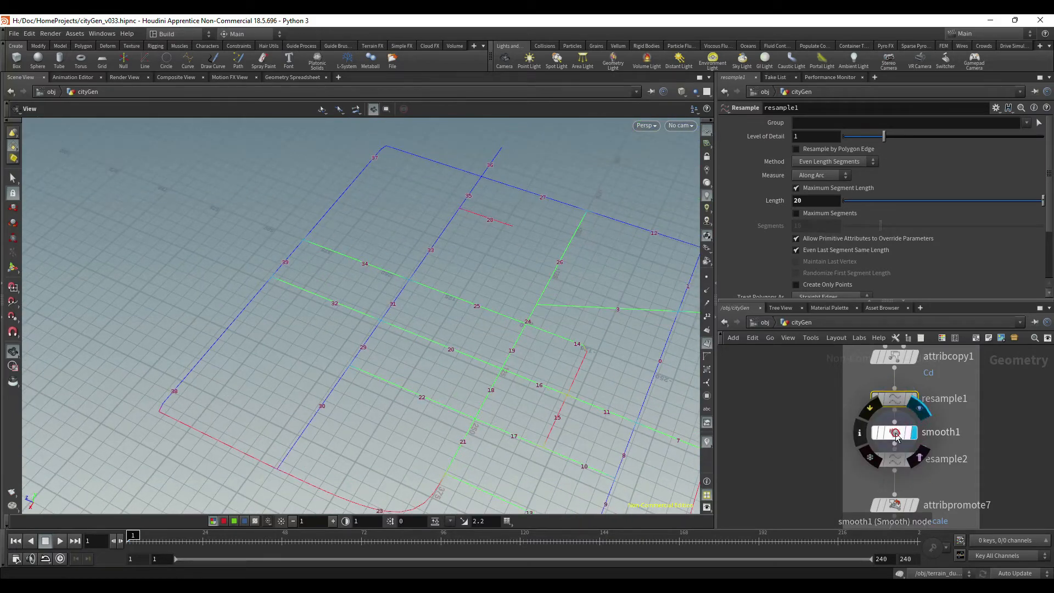
left_click(914, 433)
mouse_move(851, 195)
left_mouse_down()
mouse_move(974, 186)
mouse_move(848, 193)
mouse_move(863, 189)
left_mouse_up()
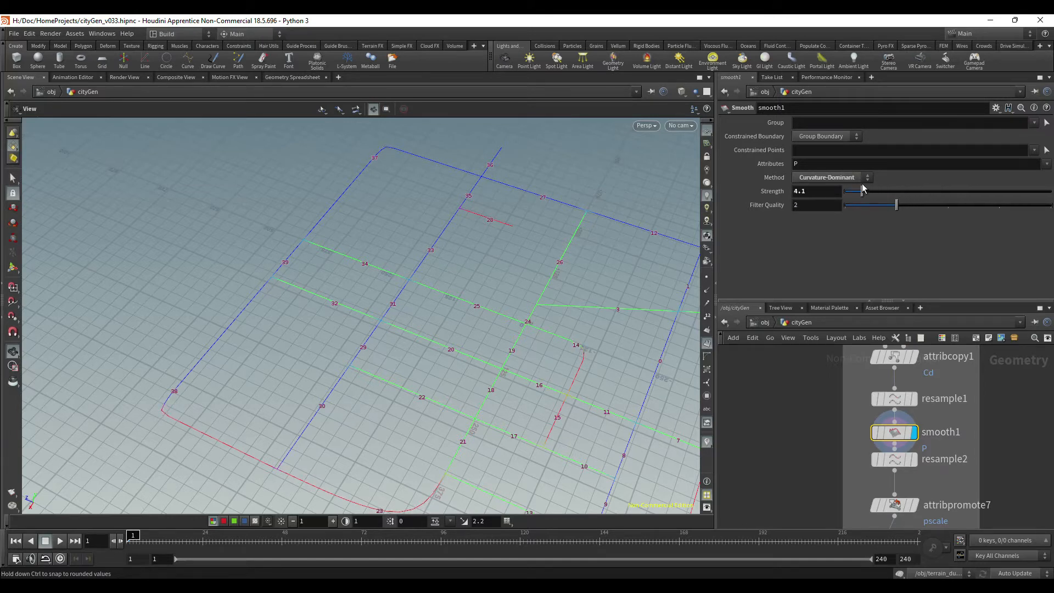
Step: Display resample2's output and examine the smoothed road corners and intersections
left_click(894, 460)
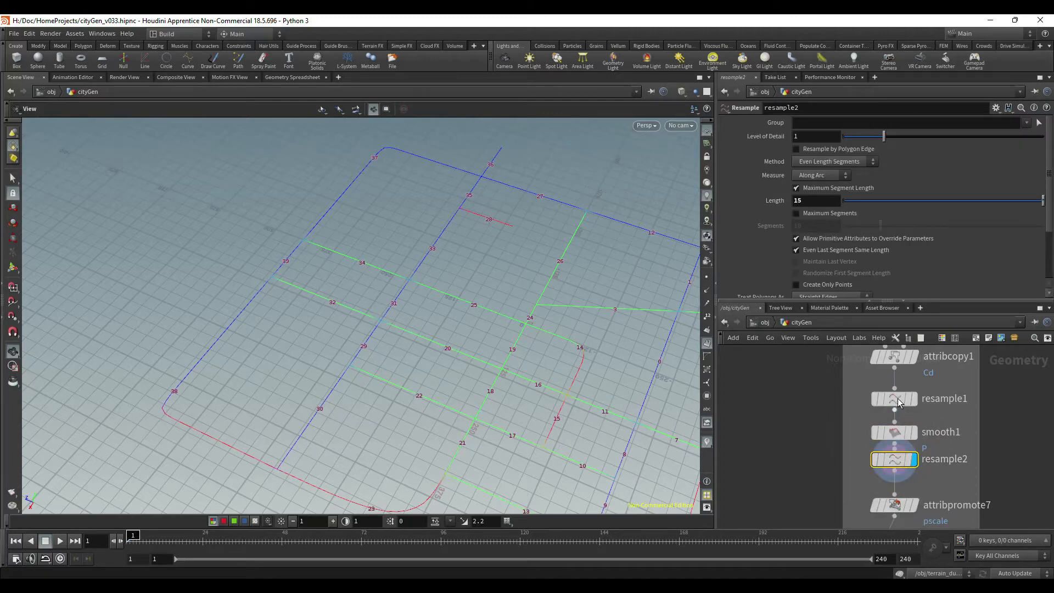
mouse_move(898, 402)
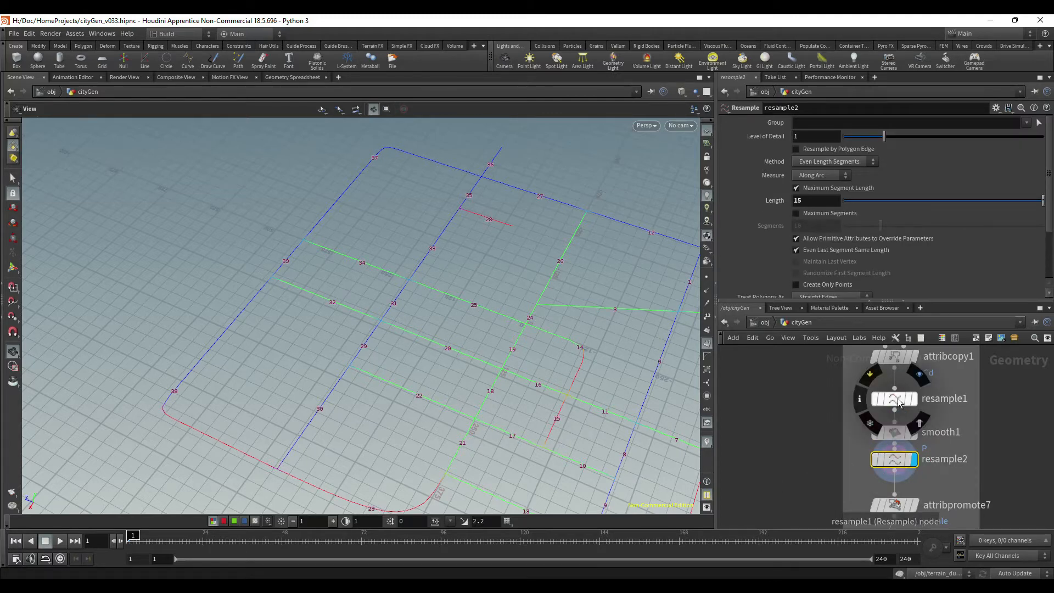
middle_click_drag(512, 346, 436, 238)
left_click_drag(391, 252, 399, 337)
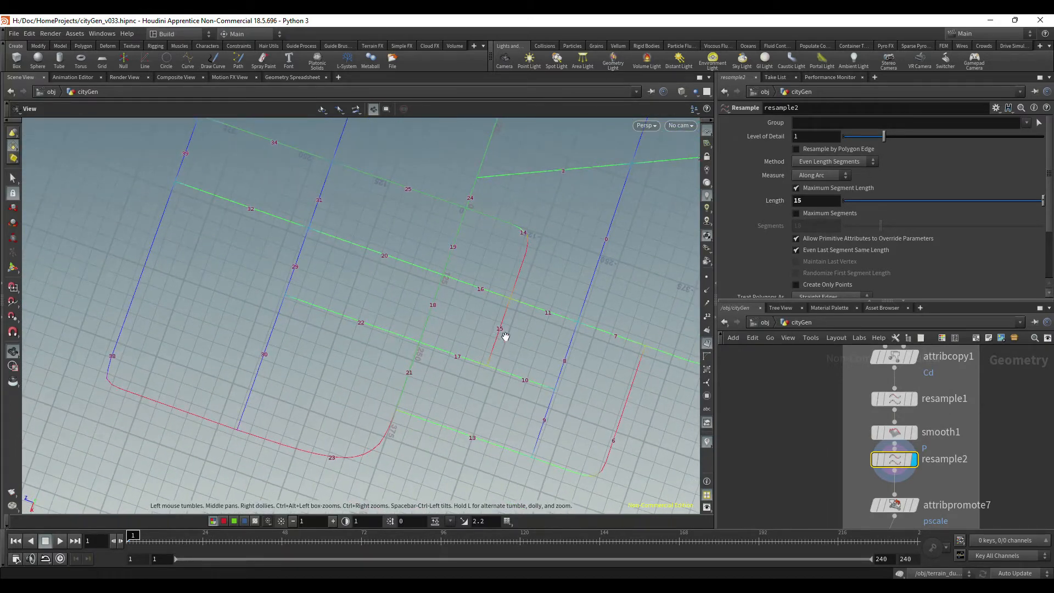
middle_click_drag(535, 350, 495, 293)
middle_click_drag(957, 489, 957, 404)
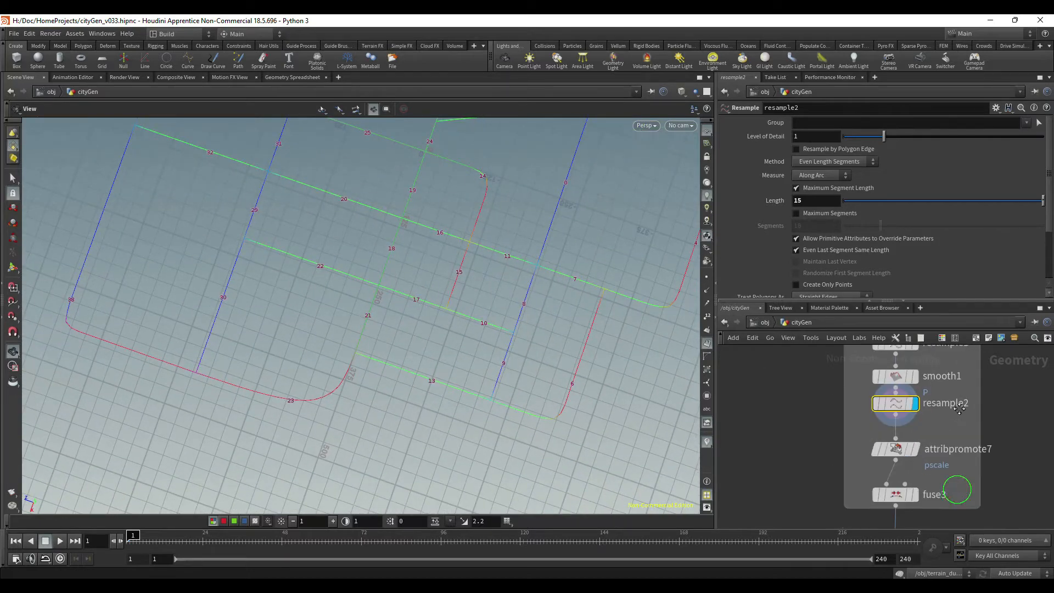
Step: Display attribpromote7 and fuse3 in turn and review the complete fused road network
left_click(900, 420)
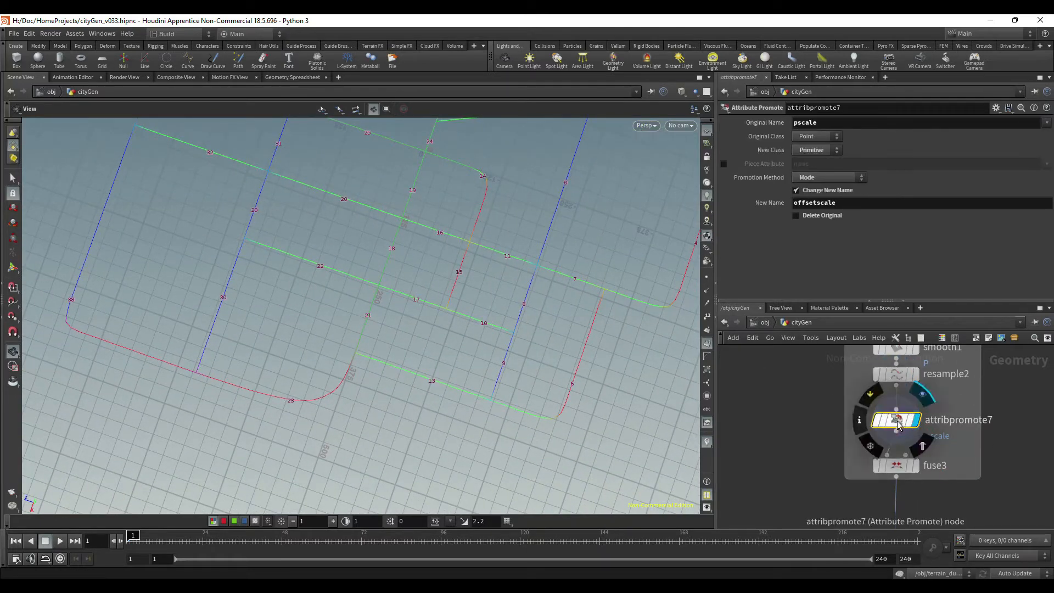
left_click(897, 465)
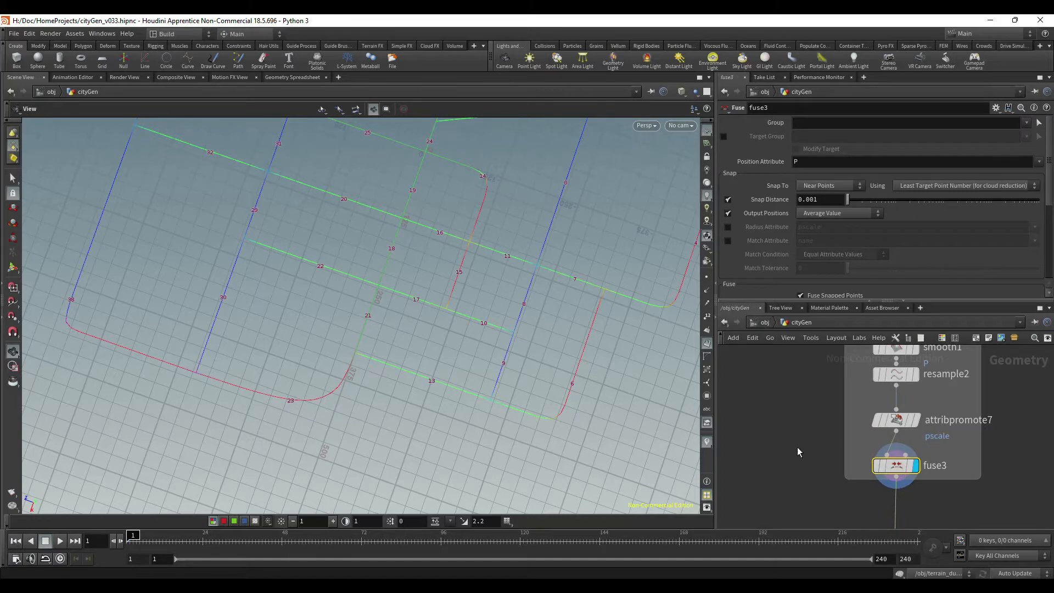
middle_click_drag(448, 281, 409, 428)
right_click_drag(409, 428, 236, 343)
left_click_drag(430, 301, 433, 233)
right_click_drag(433, 233, 524, 316)
middle_click_drag(524, 316, 516, 324)
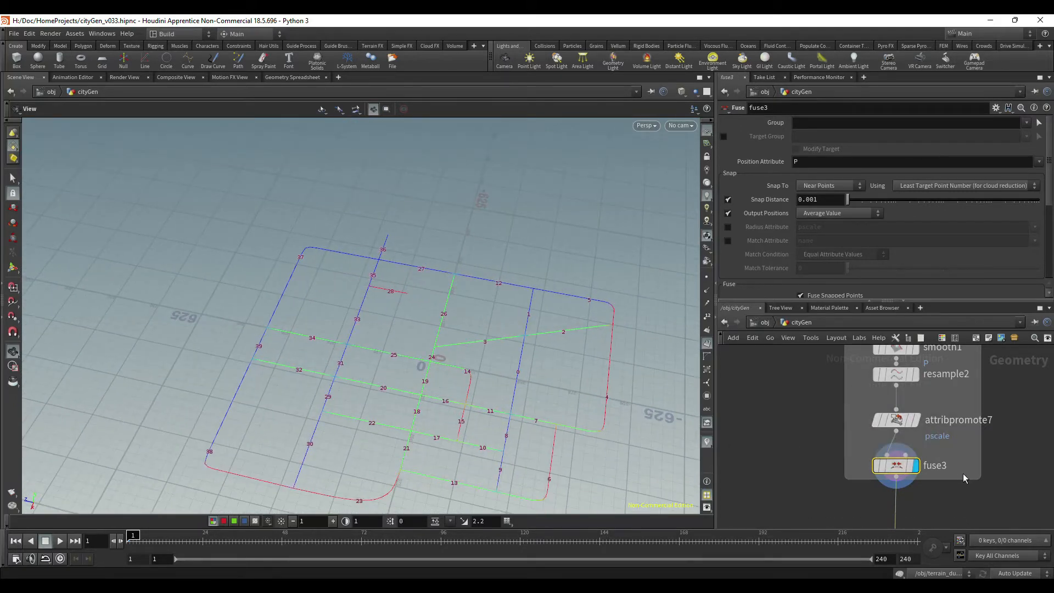
Step: Display resample2's output again with points shown in the viewport to check the point spacing along the roads
scroll(969, 467, "down", 3)
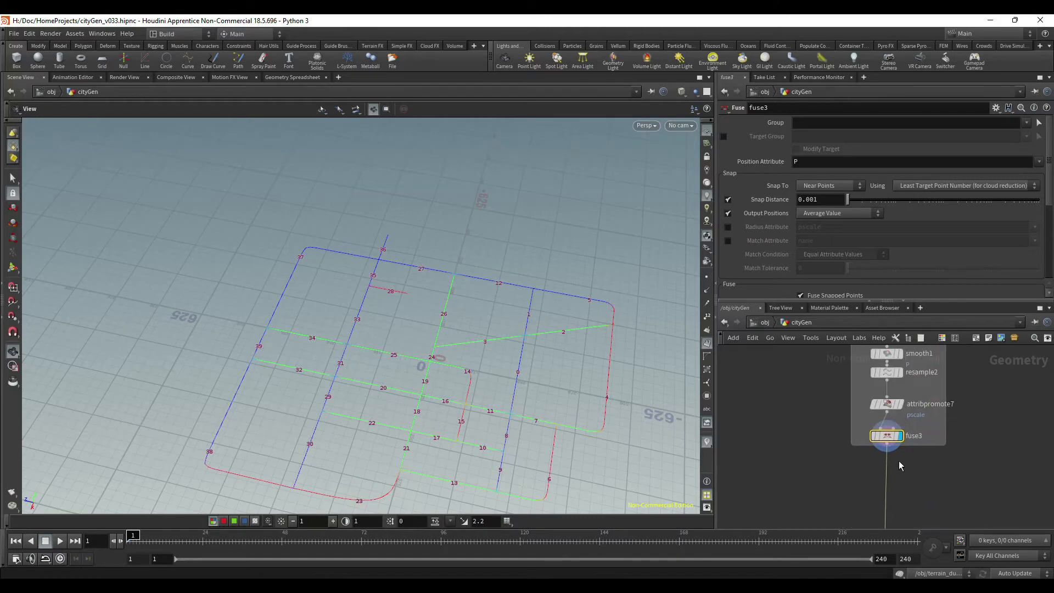
scroll(896, 388, "up", 2)
left_click(880, 370)
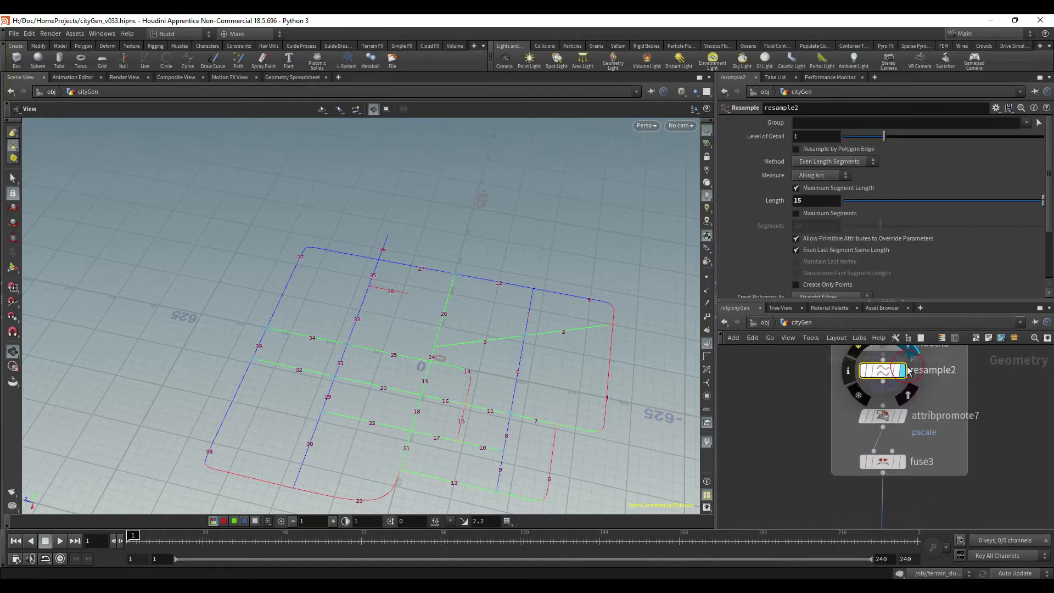
right_click_drag(356, 367, 567, 384)
middle_click_drag(567, 383, 527, 328)
right_click_drag(533, 326, 456, 322)
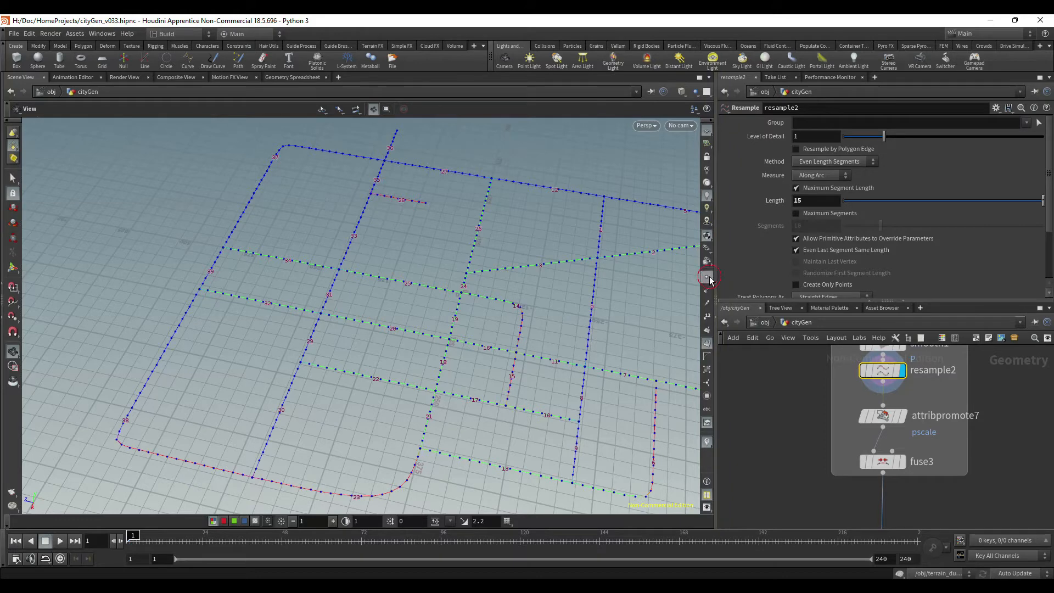
Step: Examine the terrain_values network group below the road nodes, starting at its transform2 node
scroll(990, 430, "down", 4)
middle_click_drag(997, 445, 985, 351)
scroll(969, 424, "up", 4)
middle_click_drag(969, 423, 990, 364)
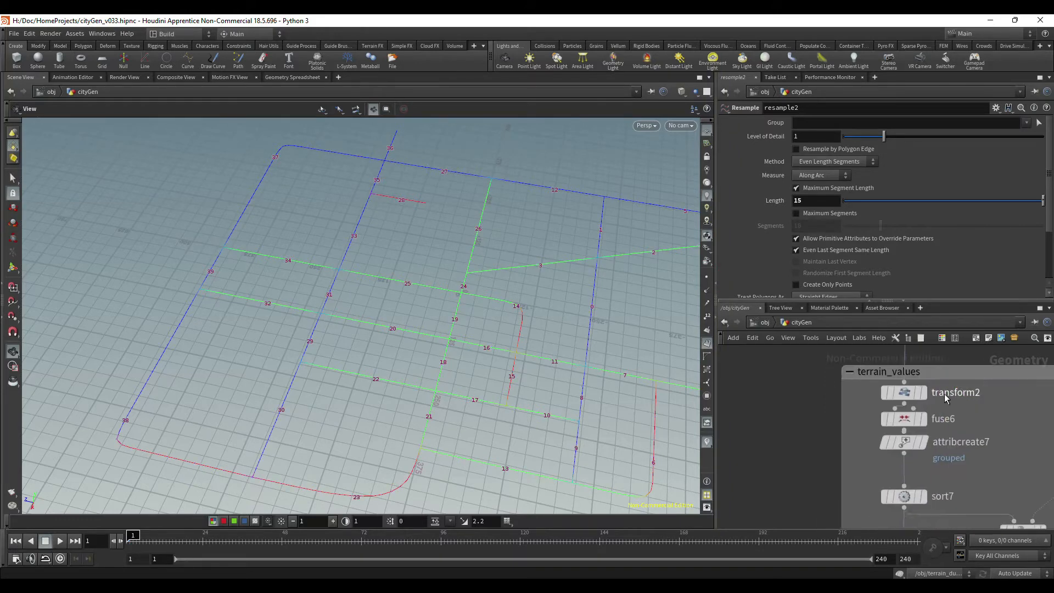
scroll(793, 431, "down", 6)
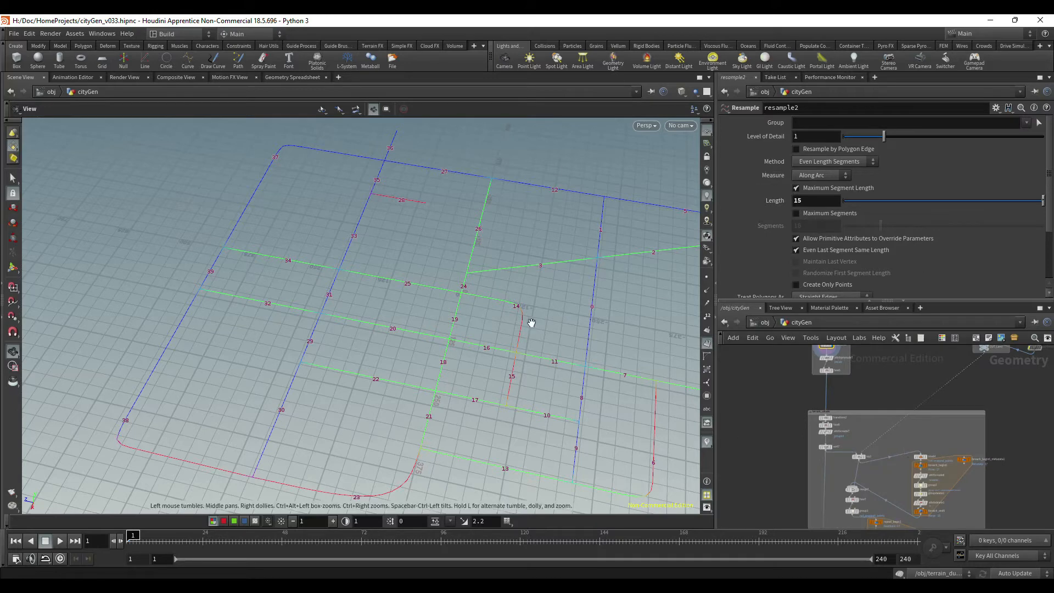
scroll(809, 430, "up", 5)
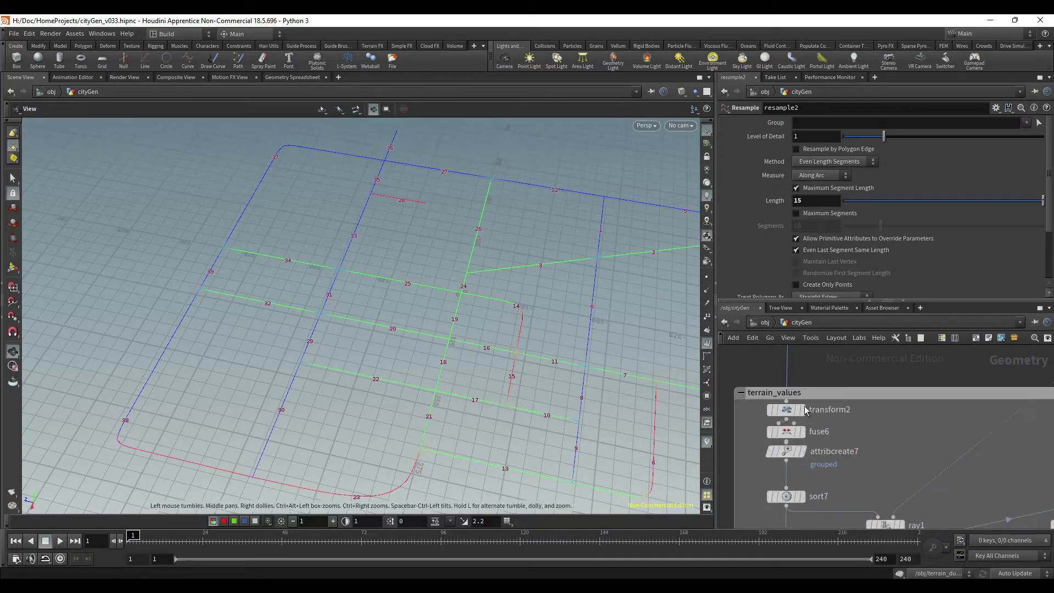
left_click(804, 415)
Step: Display object_merge12's dunes terrain beside the background_ground group and turn off primitive numbers in the viewport
scroll(931, 360, "down", 4)
middle_click_drag(1000, 438, 888, 409)
scroll(888, 409, "up", 3)
middle_click_drag(911, 486, 848, 479)
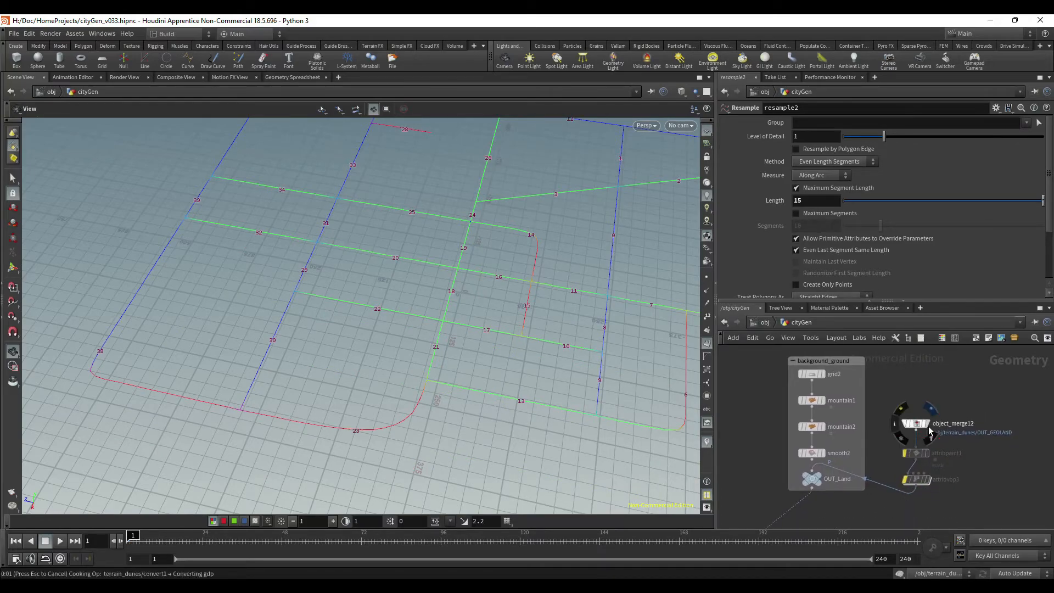
left_click(928, 426)
scroll(577, 345, "down", 4)
left_click_drag(516, 313, 500, 263)
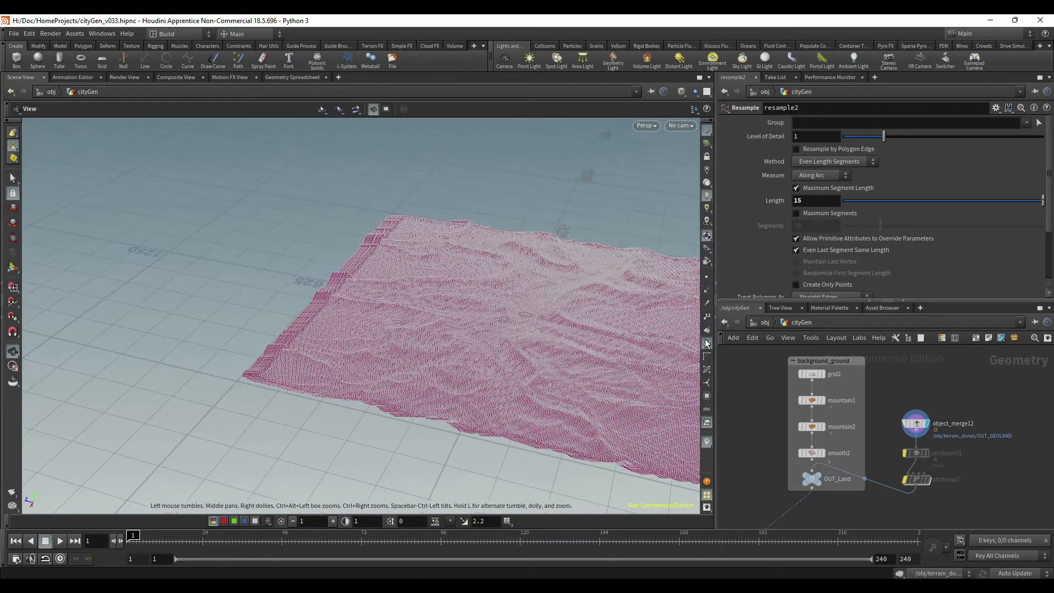
left_click(707, 342)
middle_click_drag(683, 278, 535, 269)
left_click_drag(530, 275, 497, 348)
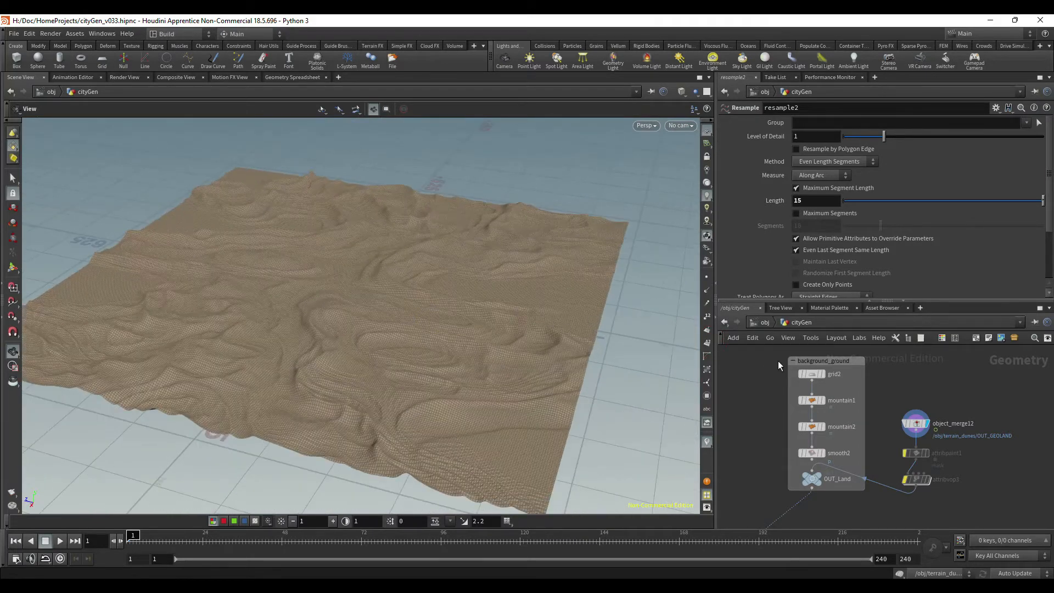
Step: Go up to the object level, hide the terrain_dunes and cityGen objects, and bring up the Terrain FX tools
left_click(763, 323)
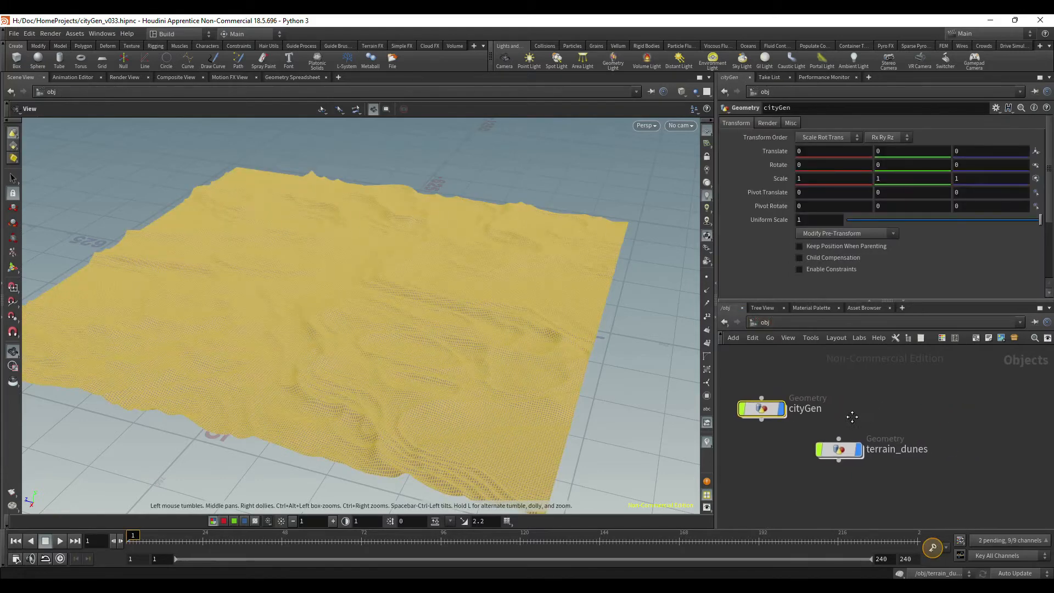
left_click(890, 351)
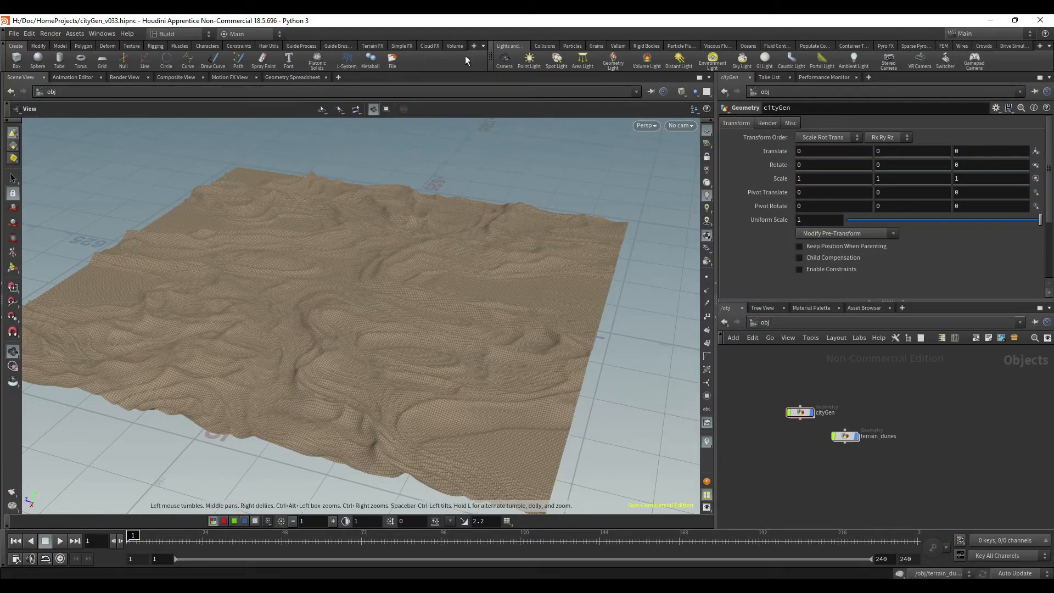
scroll(828, 448, "up", 3)
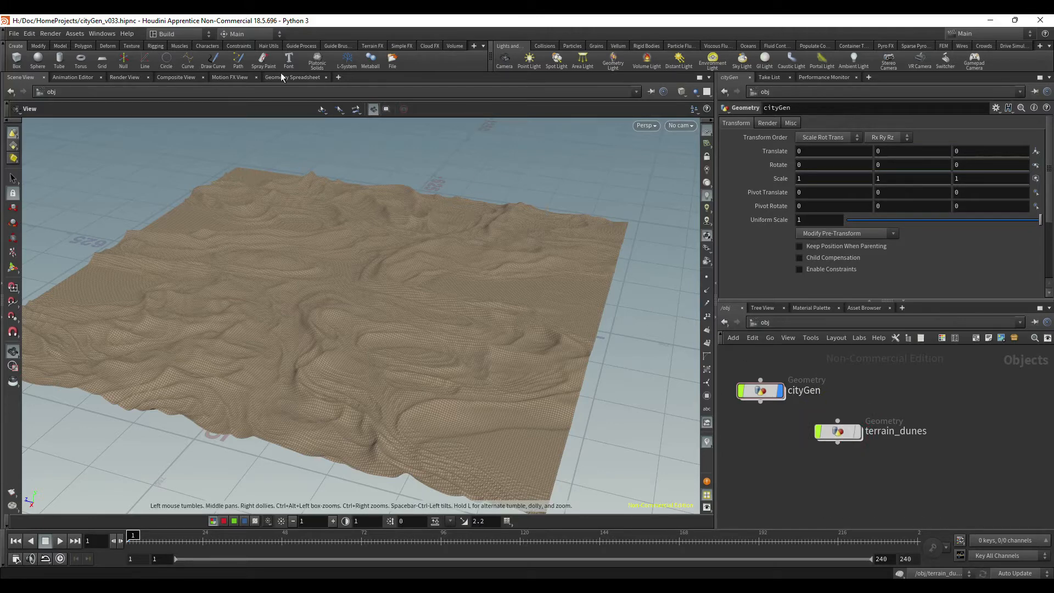
left_click(780, 390)
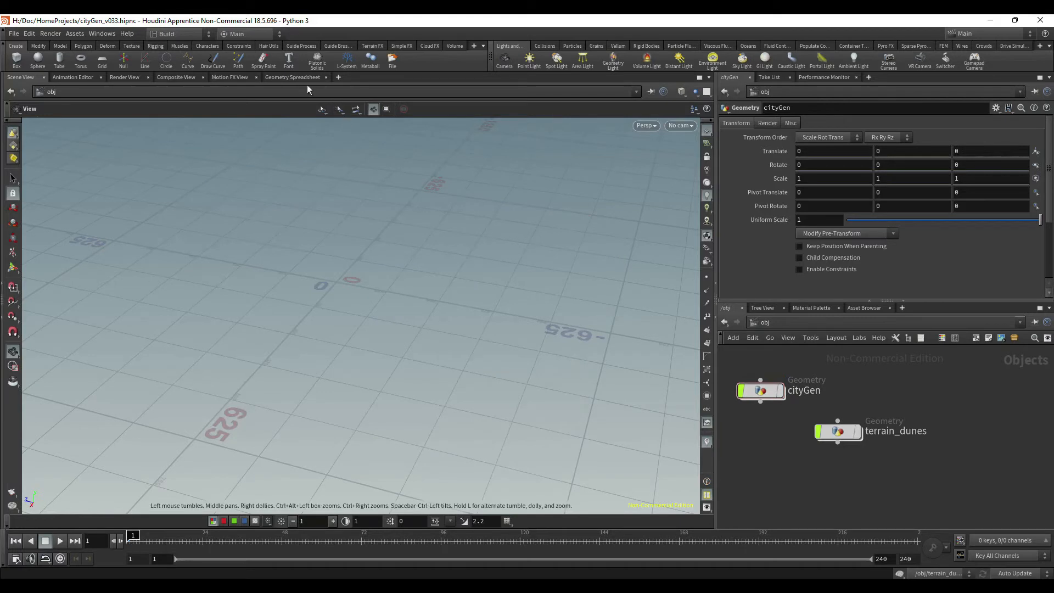
left_click(373, 46)
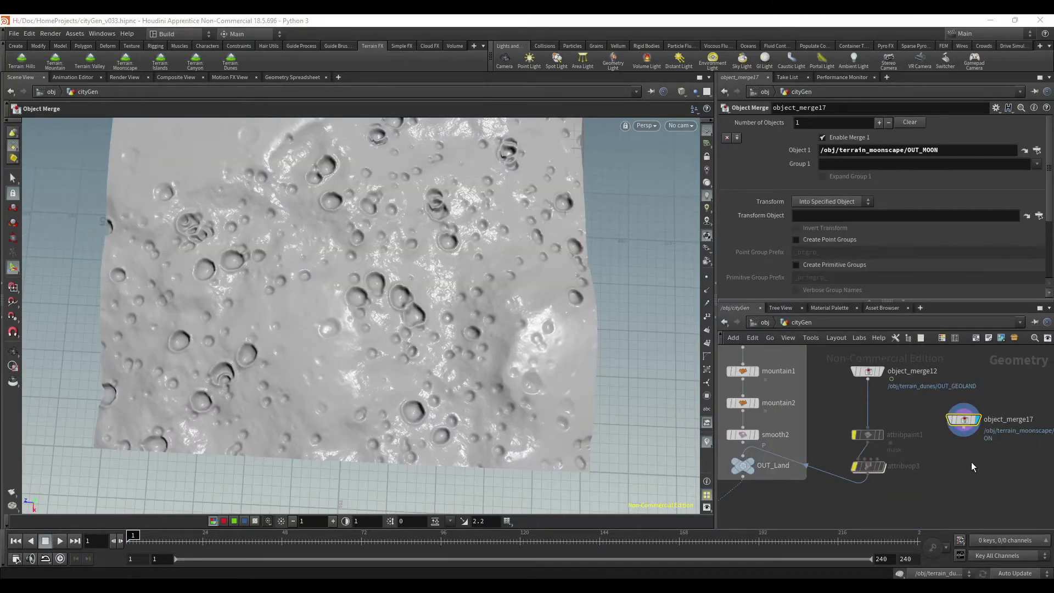
Step: Add a Convert HeightField node below object_merge17 and connect the merged moonscape terrain to it
key("Tab")
type("conver")
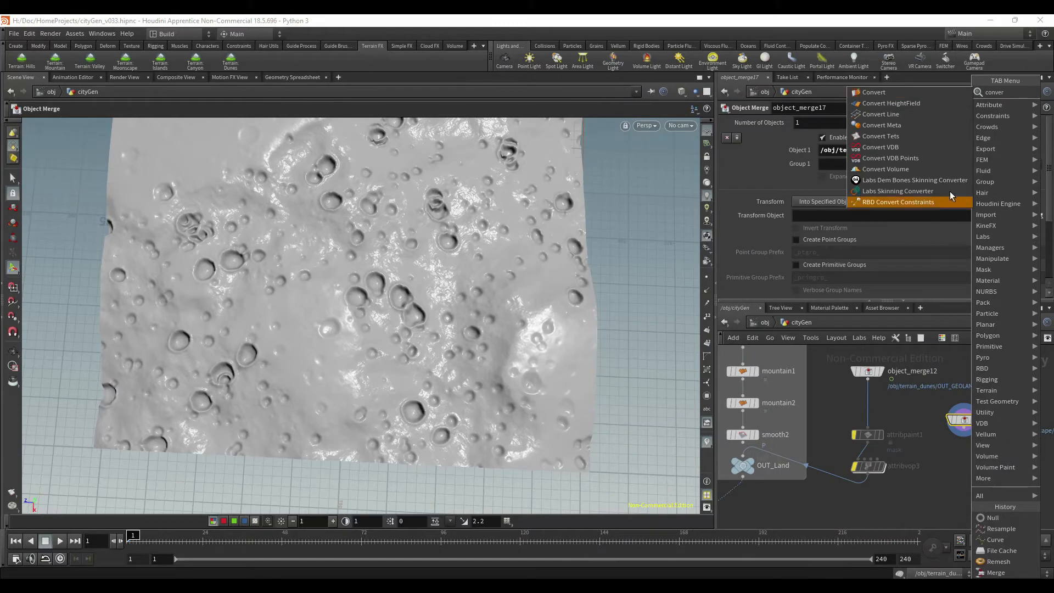
left_click(904, 102)
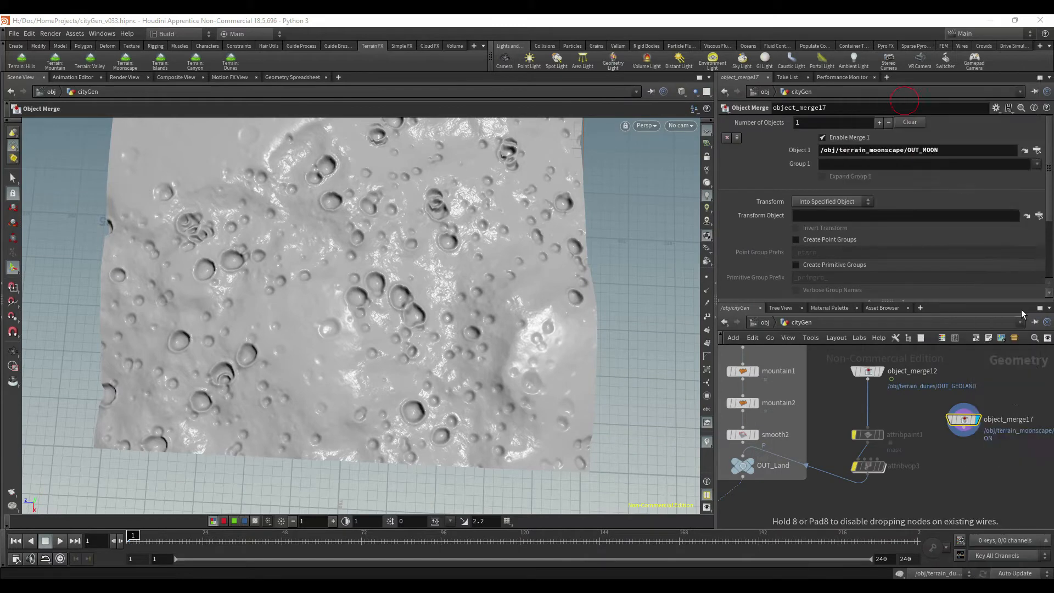
left_click(967, 429)
left_click_drag(1011, 401, 961, 475)
left_click_drag(965, 422, 967, 381)
left_click(958, 432)
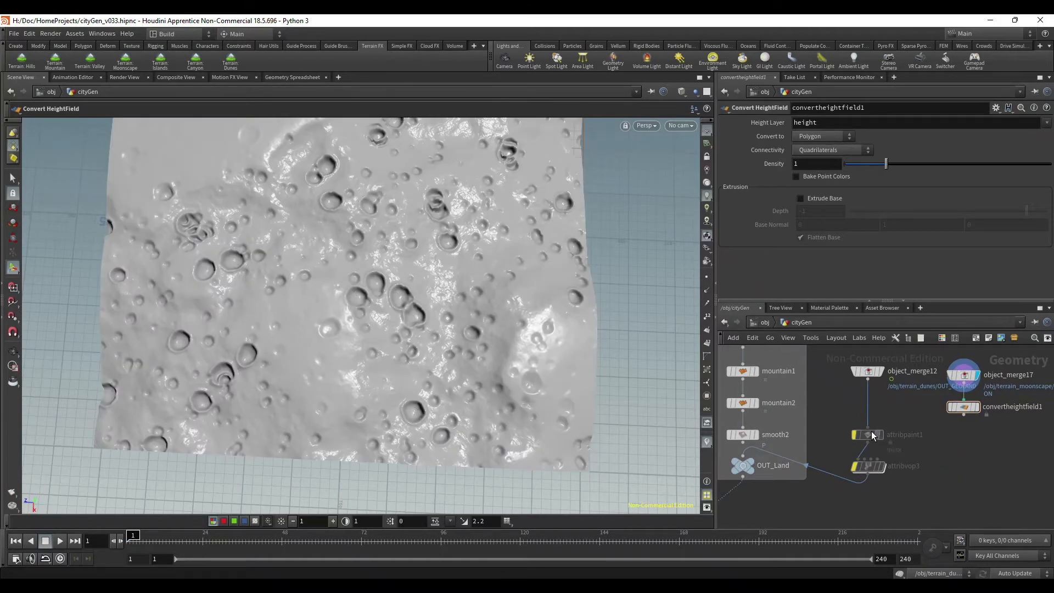
Step: Move attribpaint1 and attribvop3 closer to object_merge12 and try feeding OUT_Land from convertheightfield1 instead of attribvop3
mouse_move(931, 420)
left_mouse_down()
mouse_move(862, 493)
mouse_move(869, 443)
left_mouse_up()
left_click(910, 461)
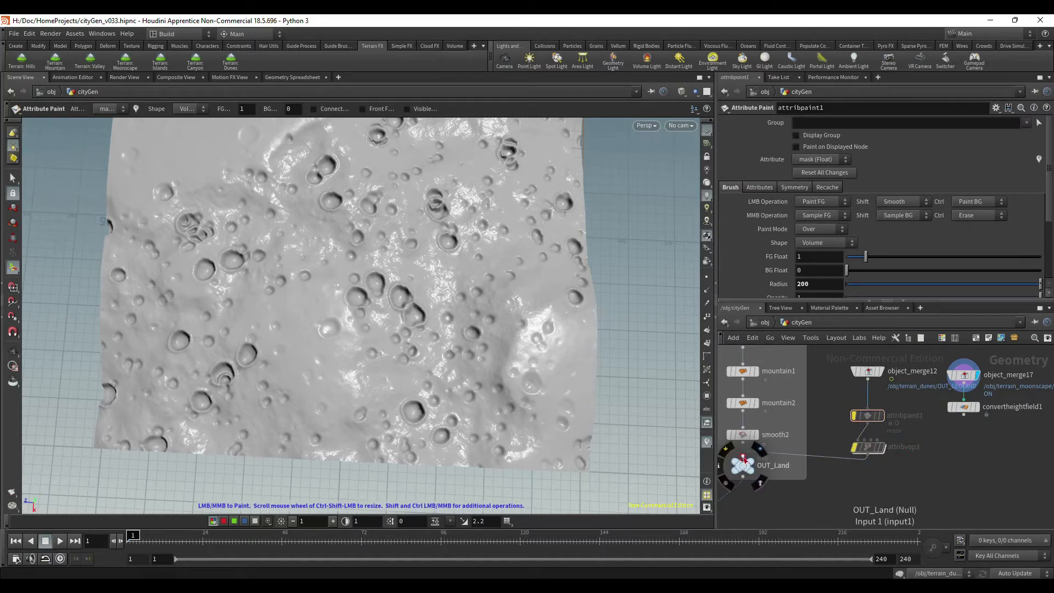
left_click_drag(743, 456, 927, 470)
left_click_drag(969, 427, 964, 420)
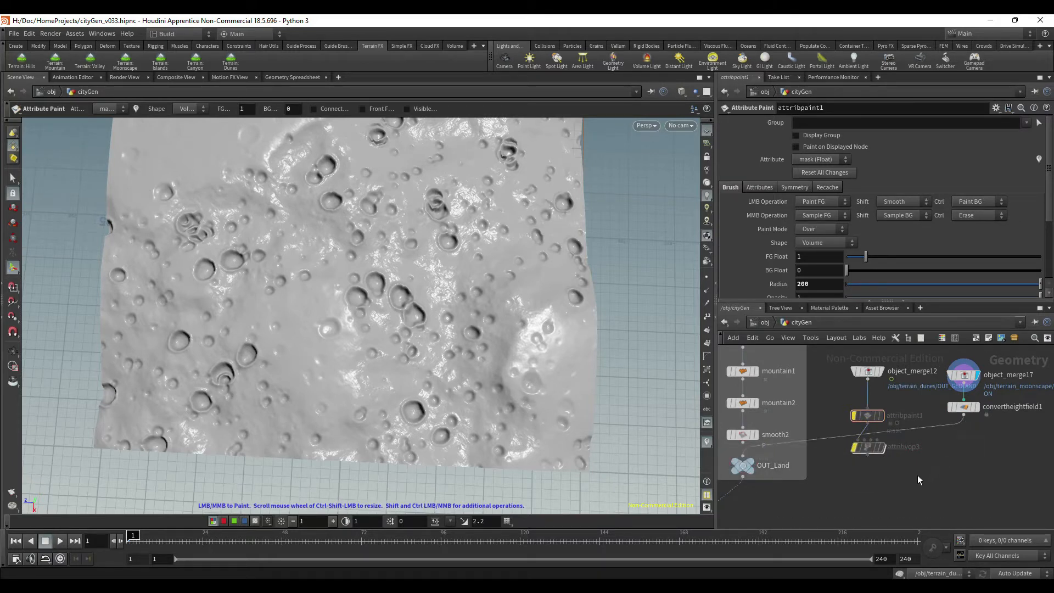
Step: Reconnect attribvop3 to OUT_Land and display the dunes terrain from object_merge12
left_click_drag(742, 456, 937, 424)
left_click(881, 372)
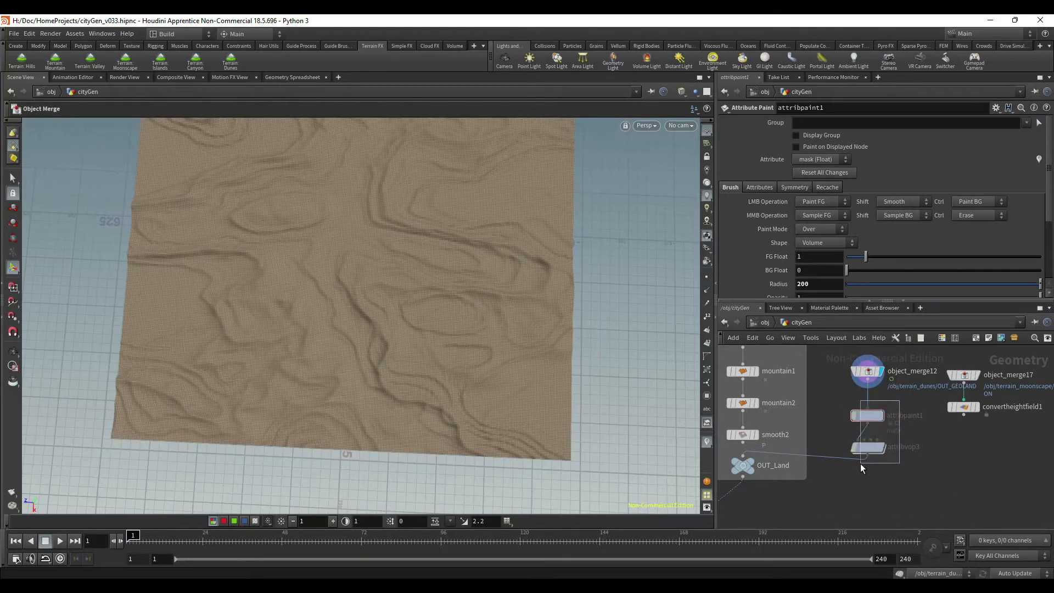
Step: Re-enable the bypassed attribpaint1 and attribvop3 nodes and display the masked dunes terrain from attribvop3
left_click_drag(860, 463, 861, 462)
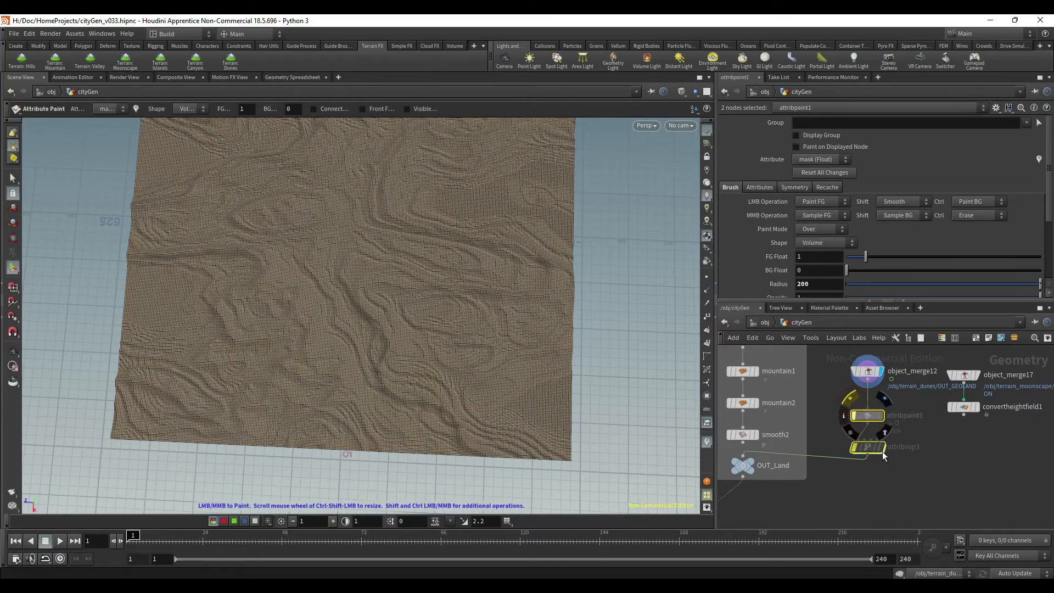
left_click(852, 402)
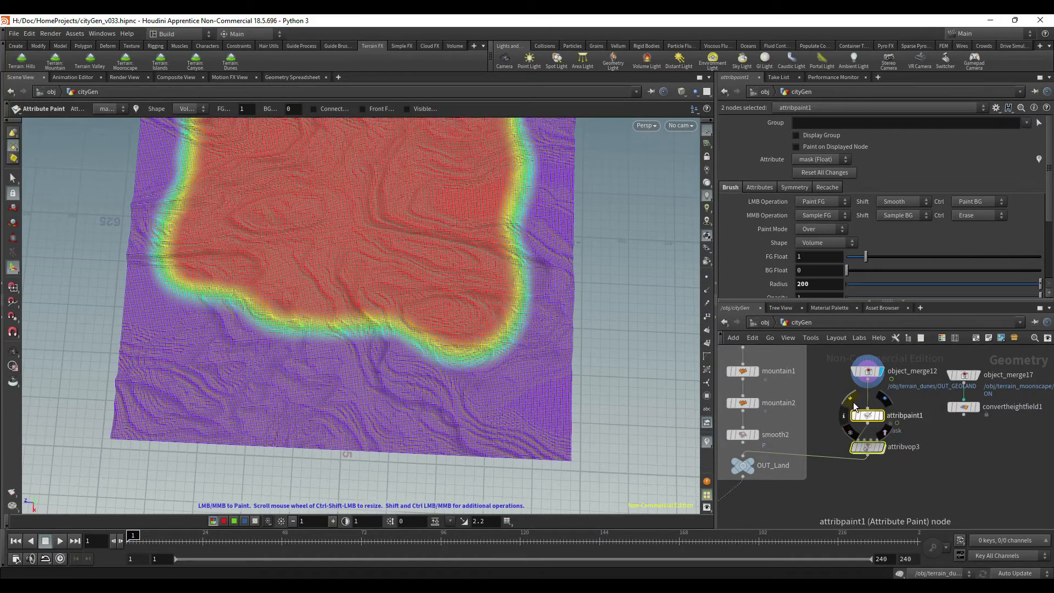
left_click(944, 466)
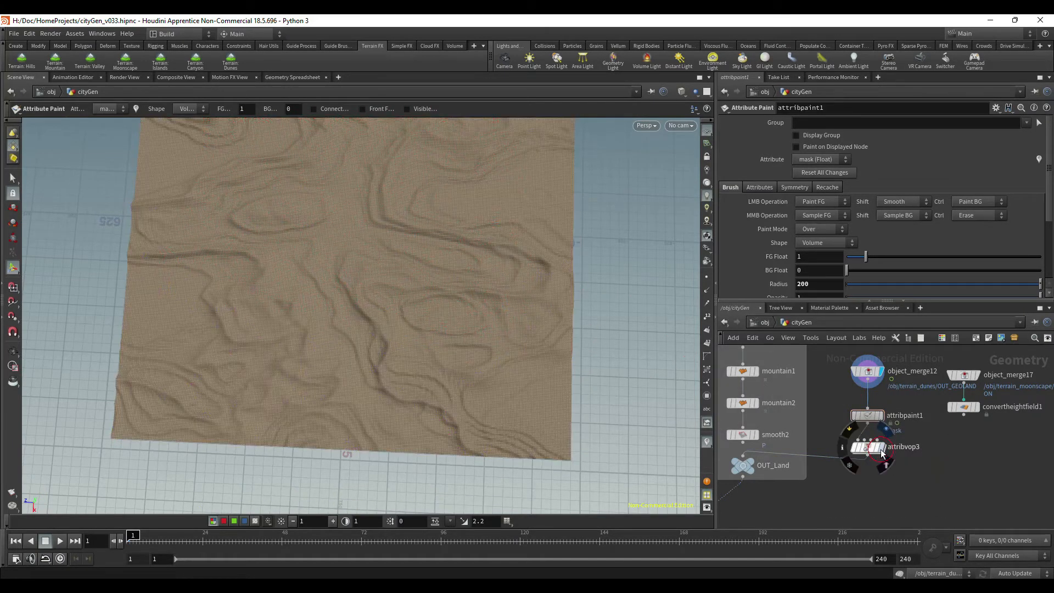
left_click(881, 449)
left_click(867, 447)
middle_click_drag(447, 335, 520, 433, "alt")
left_click_drag(520, 396, 508, 324, "alt")
mouse_move(865, 449)
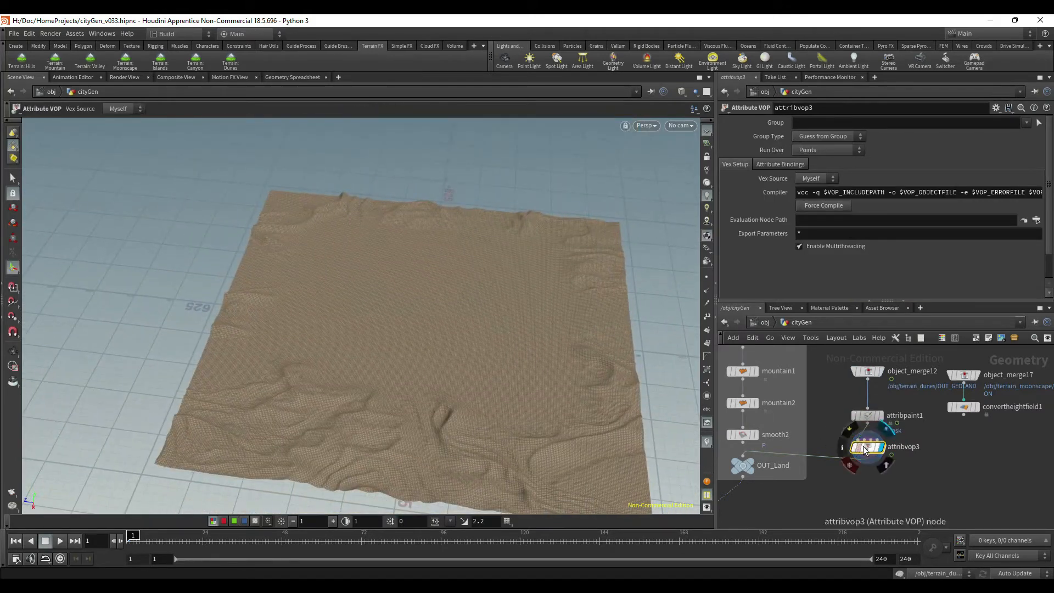
Step: Open attribvop3's VOP network and examine its mask Bind, subtract1 and multiply2 nodes
double_click(866, 448)
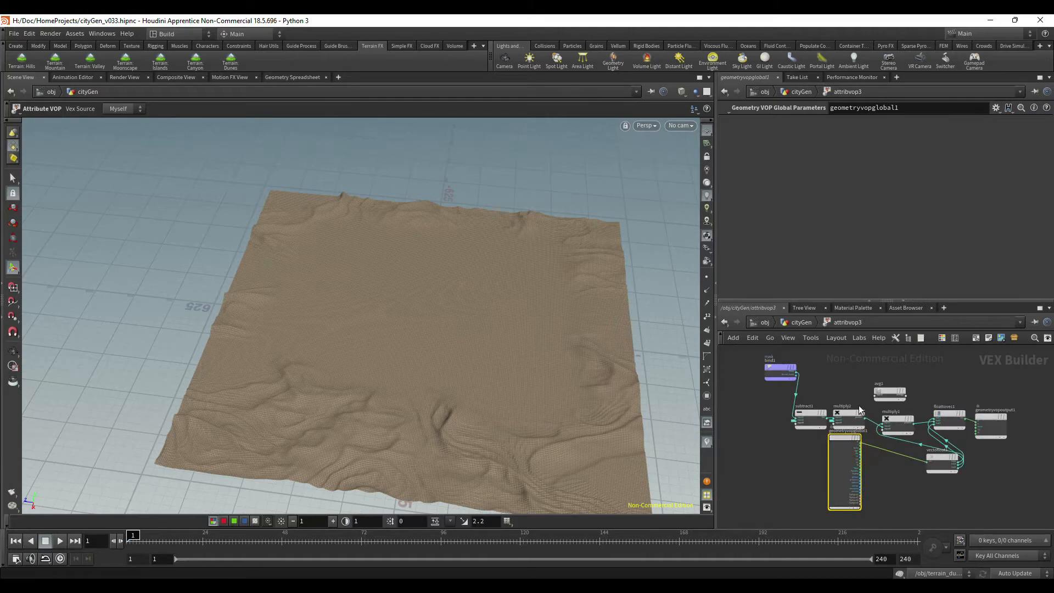
scroll(829, 377, "up", 5)
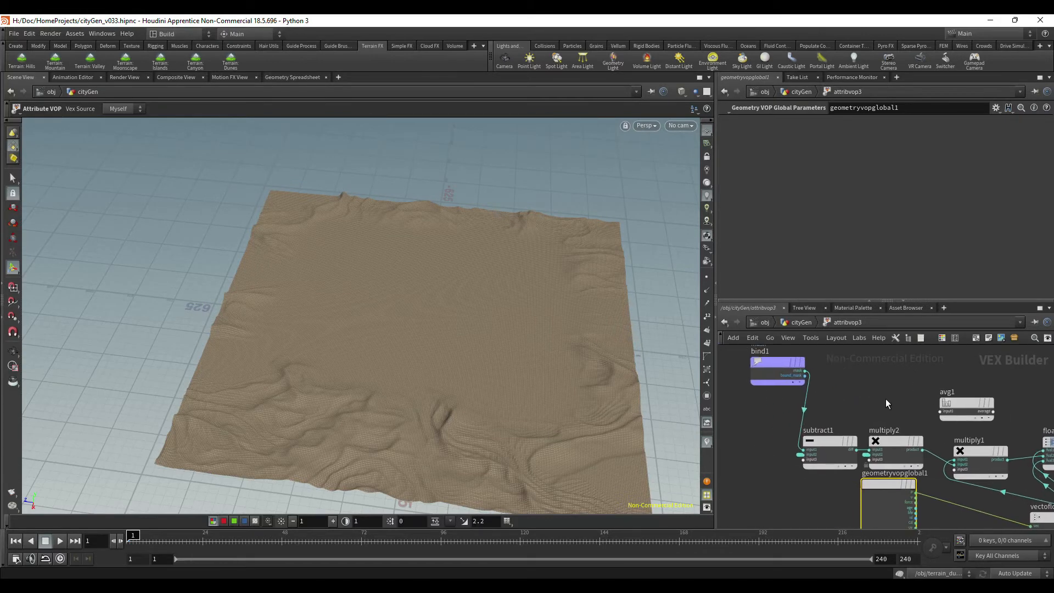
middle_click_drag(864, 382, 864, 423)
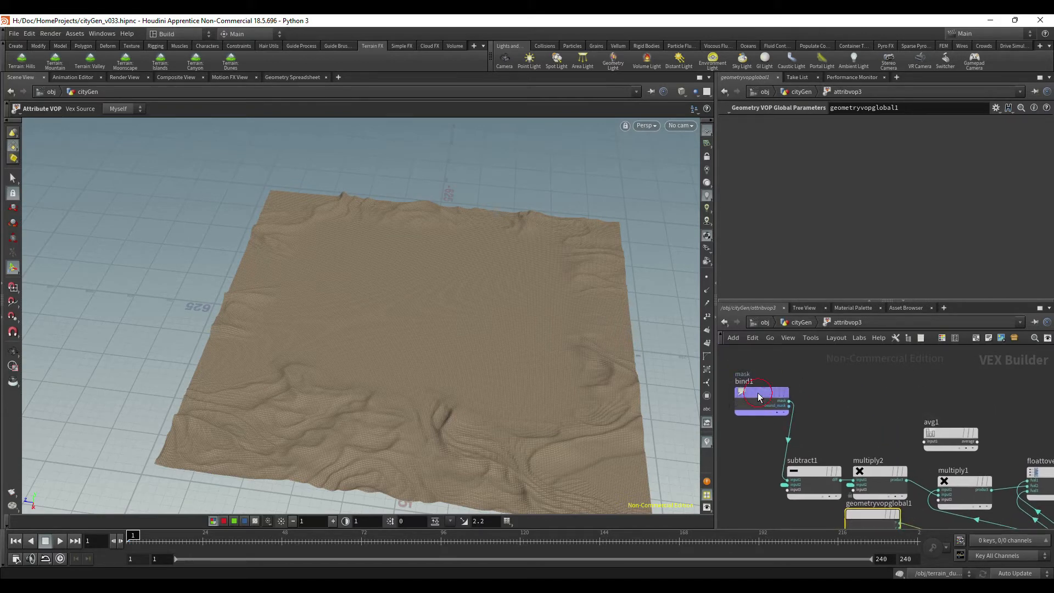
left_click(759, 395)
middle_click_drag(843, 352, 815, 326)
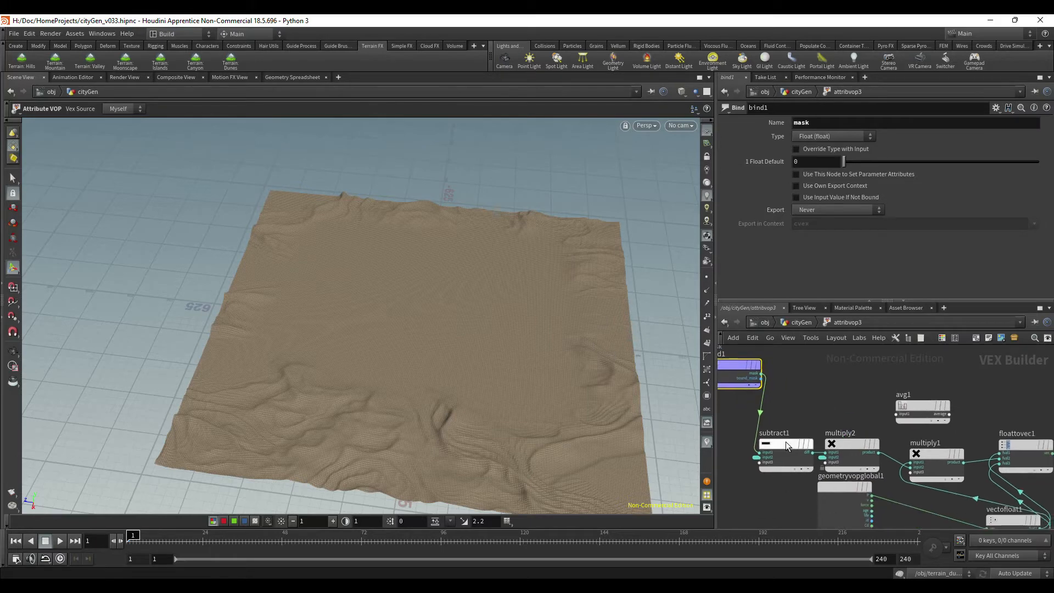
left_click(786, 443)
left_click(871, 457)
middle_click_drag(871, 457, 838, 438)
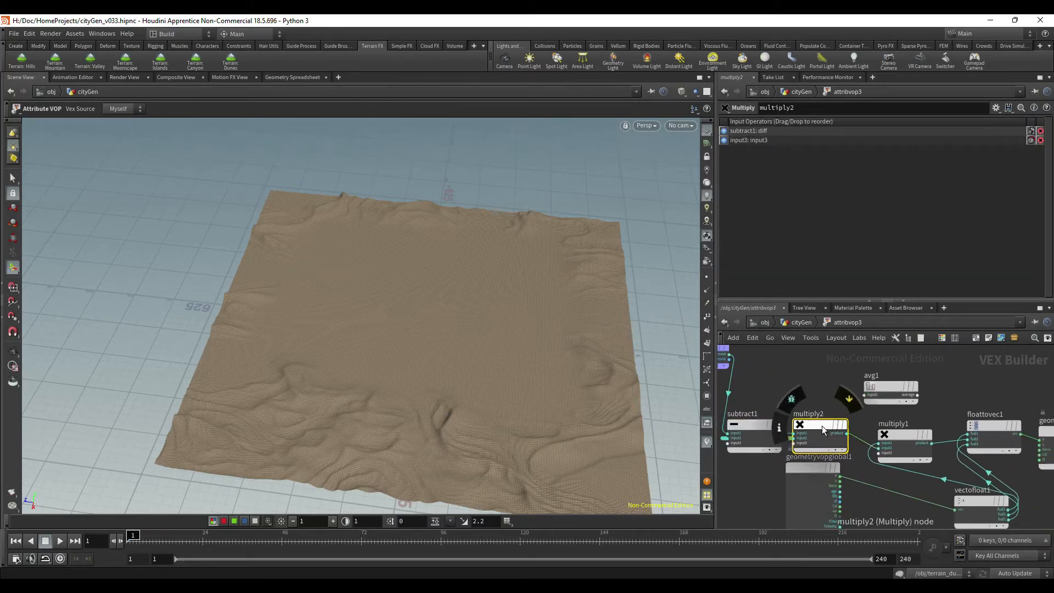
Step: Inspect multiply1, place vectofloat1 directly below it, and move the avg1 node slightly higher
left_click(904, 443)
middle_click_drag(939, 428, 877, 411)
mouse_move(924, 482)
left_click_drag(921, 482, 843, 480)
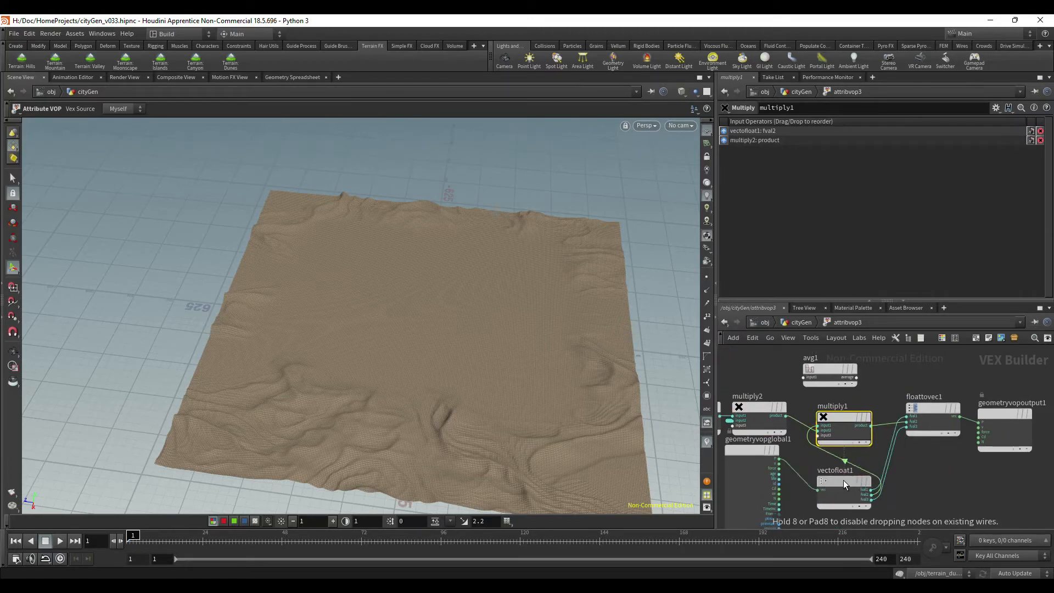
mouse_move(937, 408)
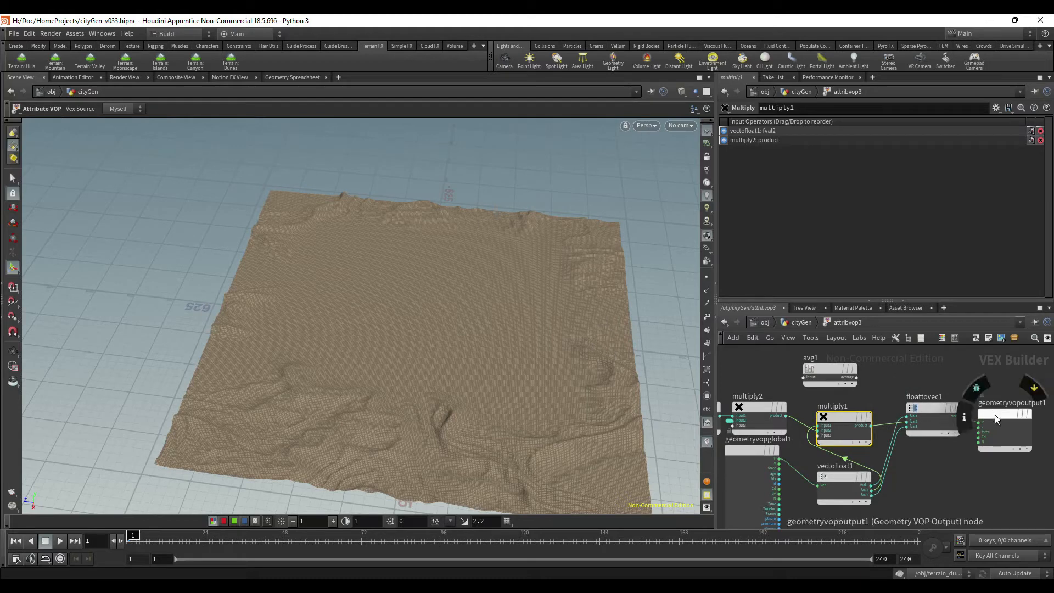
mouse_move(811, 361)
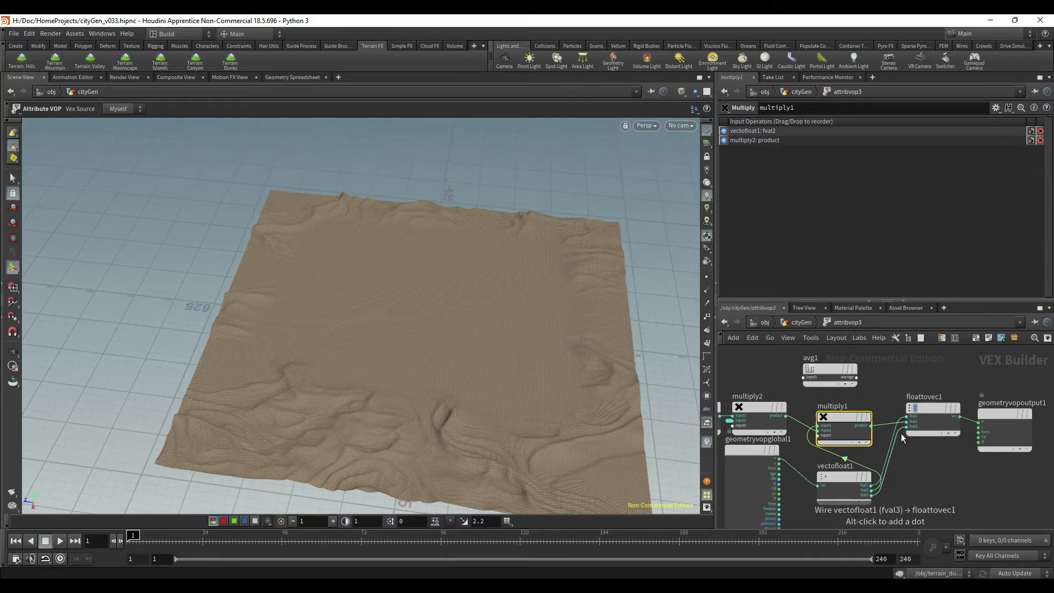
left_click_drag(823, 378, 835, 366)
middle_click_drag(875, 406, 886, 390)
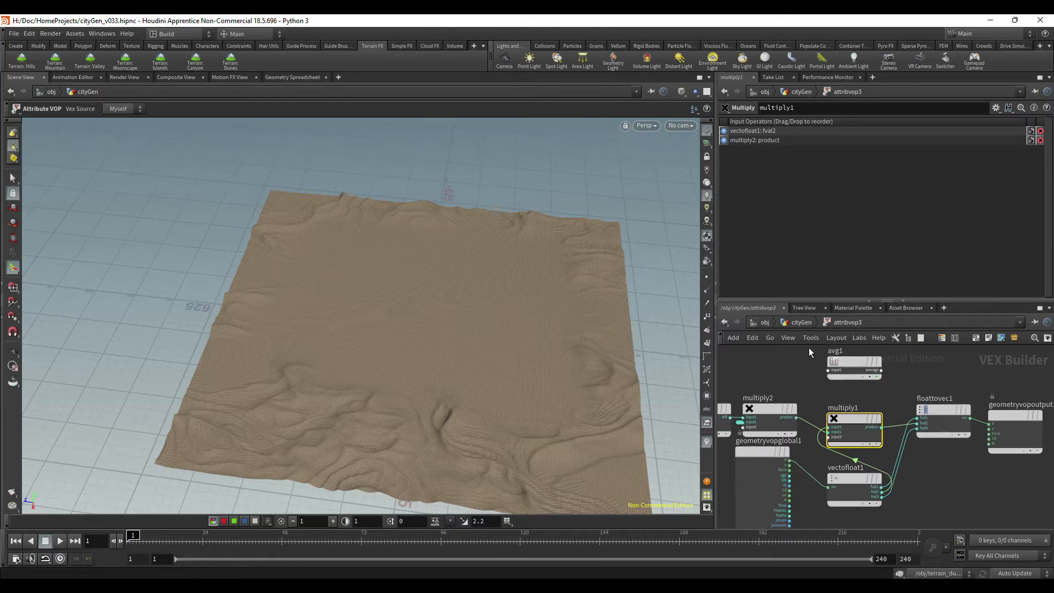
Step: Return to the cityGen network, feed OUT_Land from convertheightfield1 instead of attribvop3, and display the moonscape terrain from OUT_Land
left_click(806, 322)
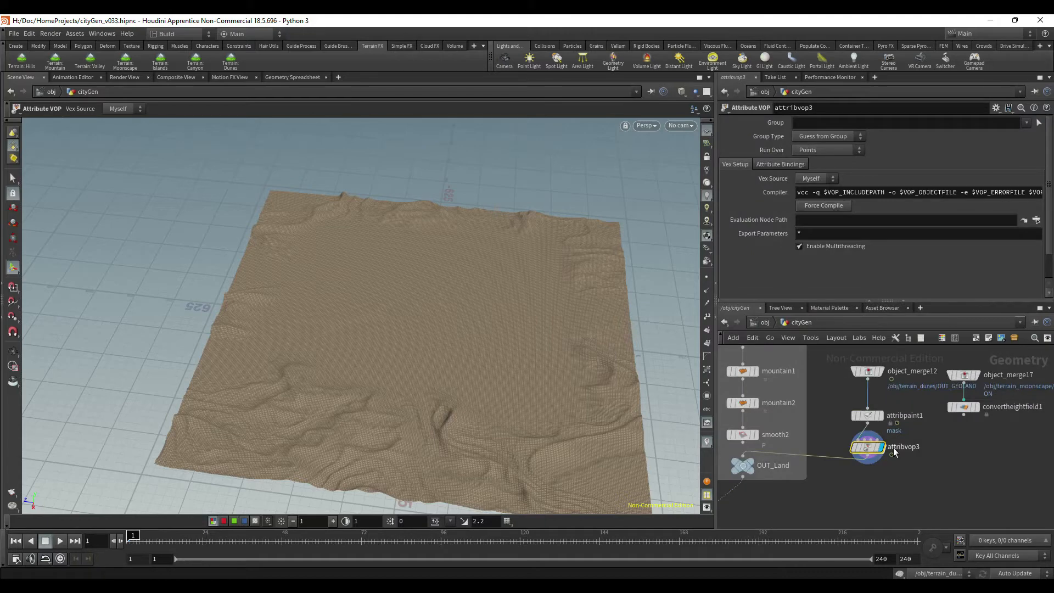
left_click_drag(743, 455, 963, 416)
middle_click_drag(773, 473, 843, 469)
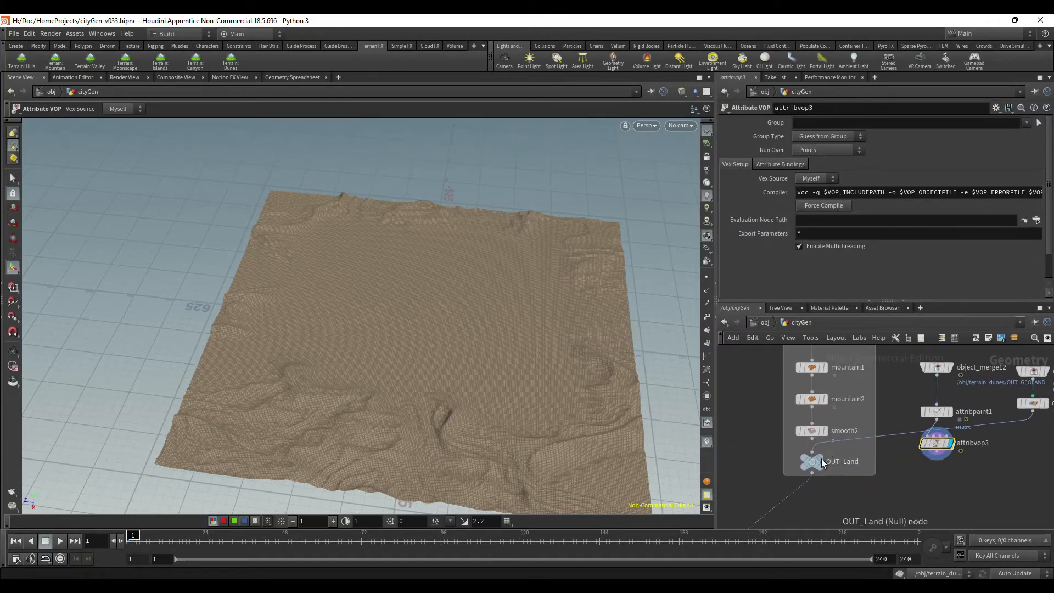
left_click(821, 460)
left_click_drag(598, 390, 659, 384, "alt")
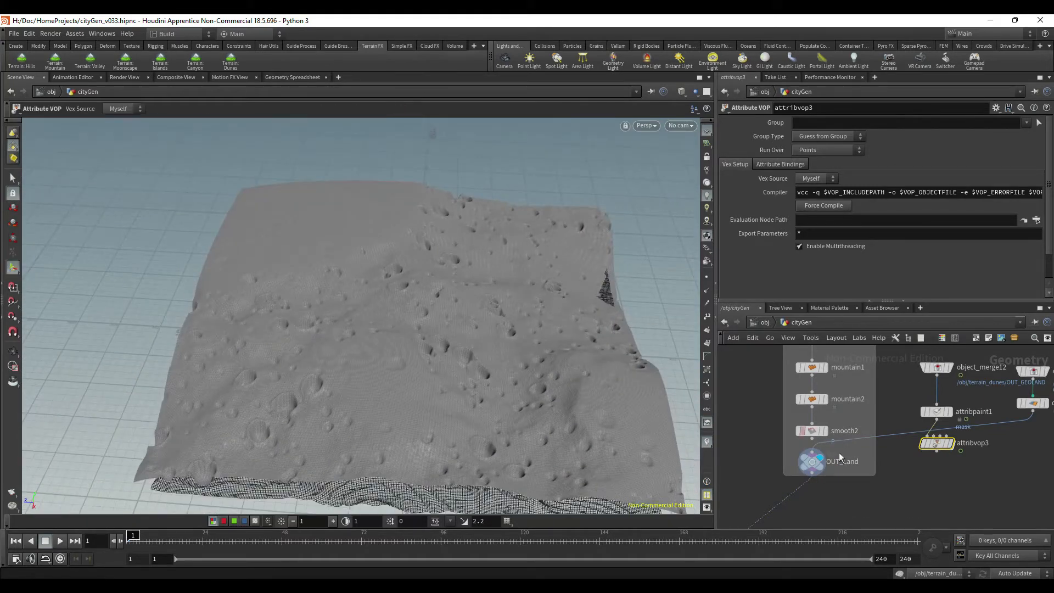
left_click(813, 466)
middle_click_drag(592, 412, 607, 339, "alt")
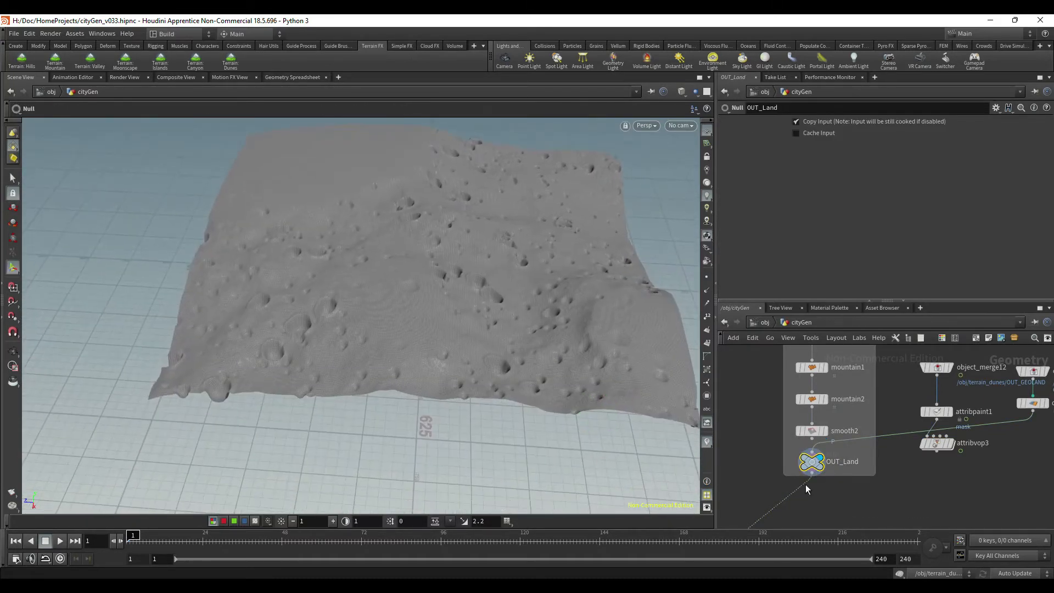
Step: Locate transform2 in the terrain_values group and display its roads to compare their height with the moonscape terrain
scroll(817, 493, "down", 4)
middle_click_drag(816, 513, 932, 429)
middle_click_drag(812, 432, 917, 355)
scroll(862, 424, "up", 4)
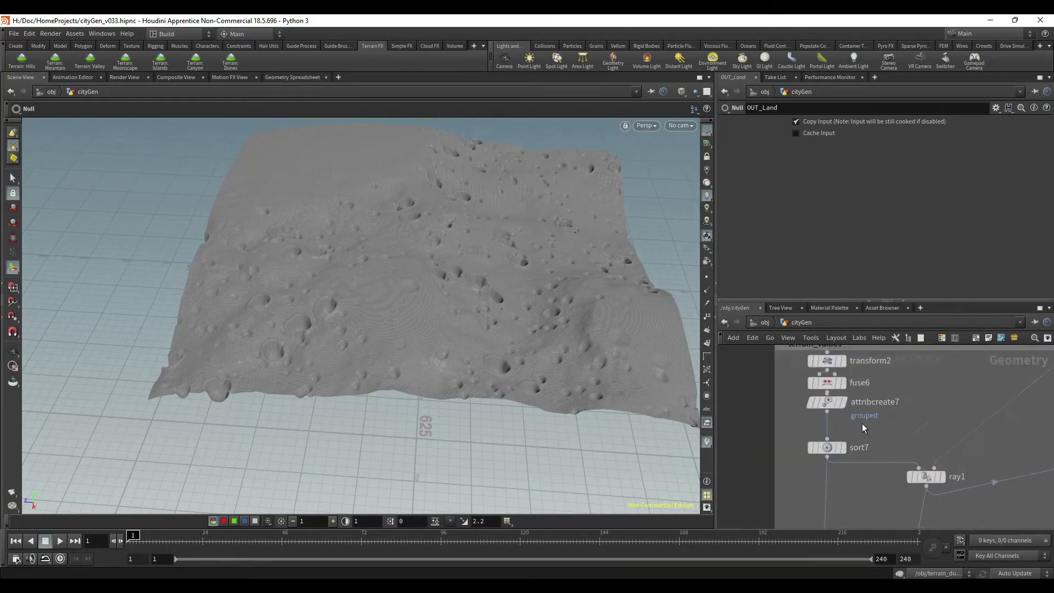
middle_click_drag(902, 416, 890, 445)
mouse_move(833, 395)
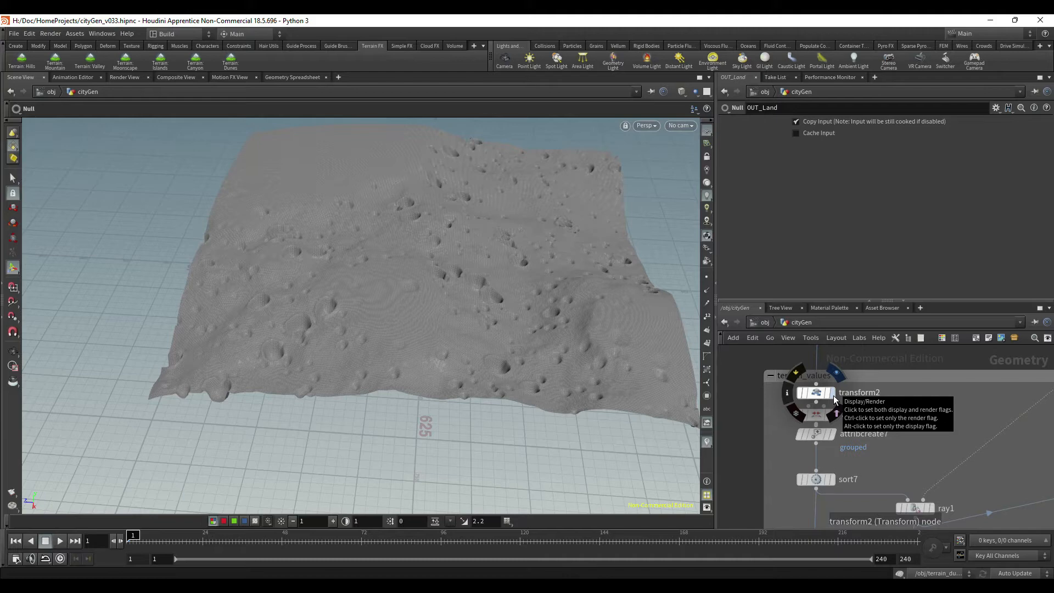
key("Escape")
left_click_drag(567, 369, 698, 373)
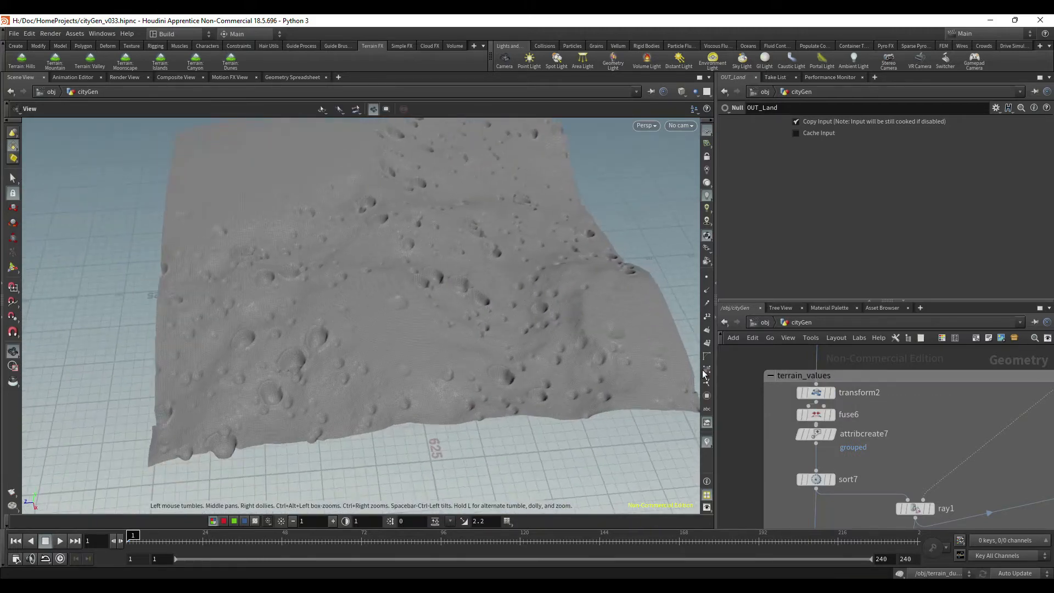
left_click(835, 393)
key("Escape")
left_click_drag(450, 285, 522, 258)
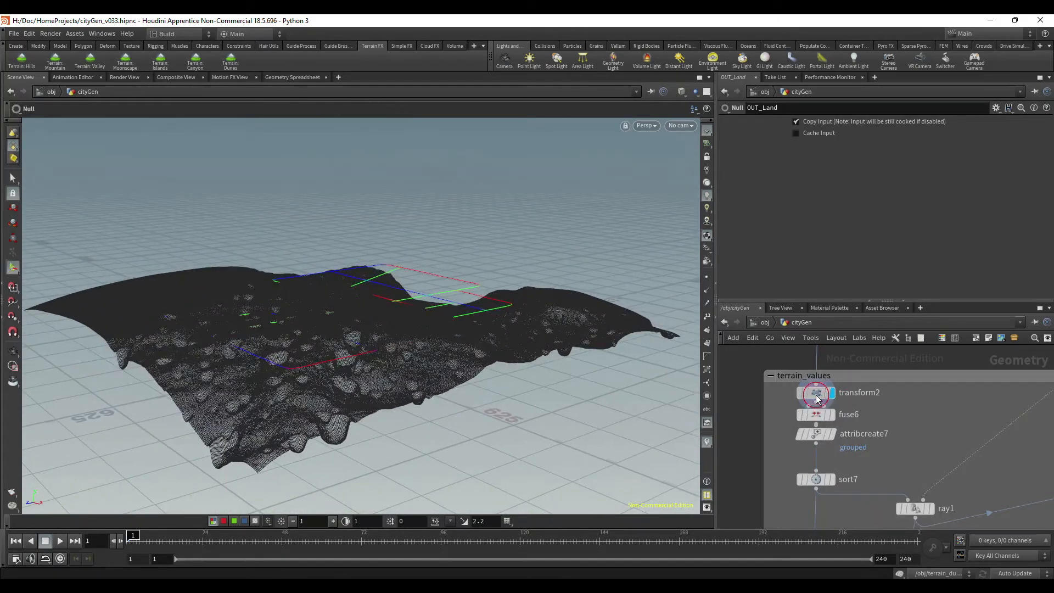
Step: Raise the roads above the terrain by setting transform2's Y translation to 200
left_click(816, 394)
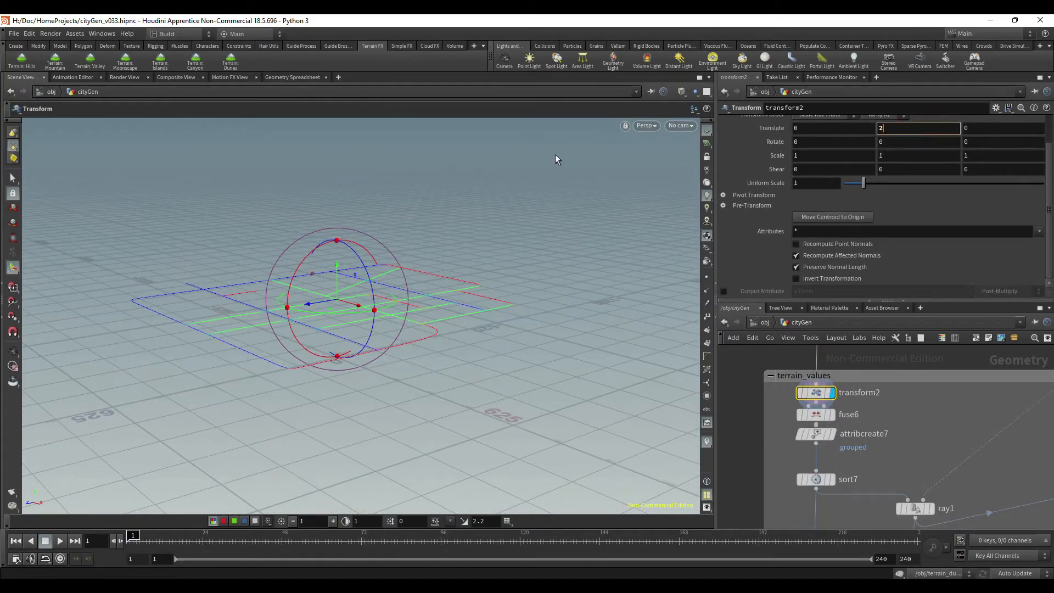
type("2000")
key("BackSpace")
key("Return")
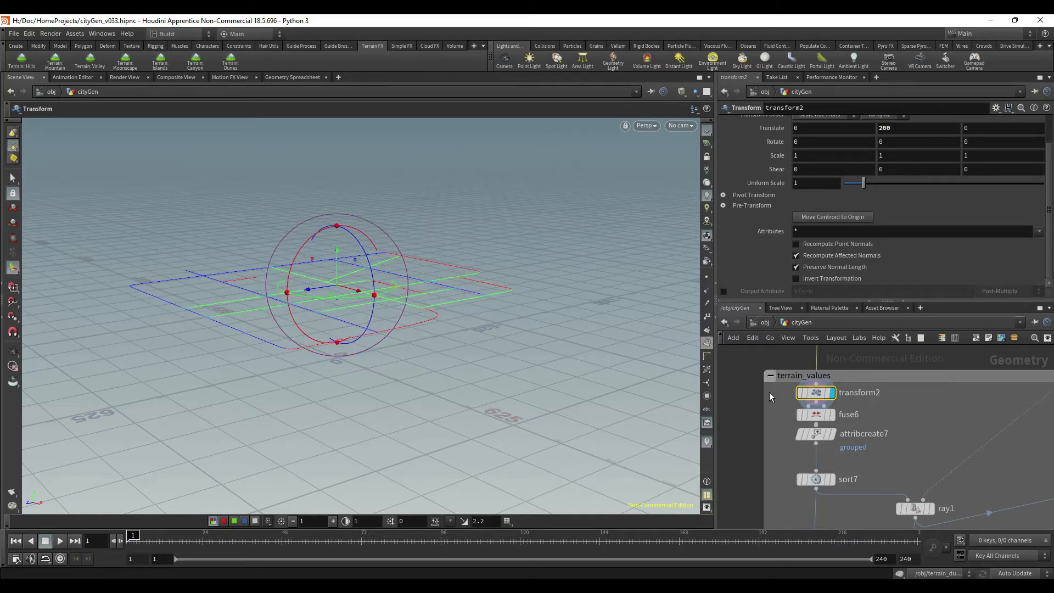
mouse_move(831, 399)
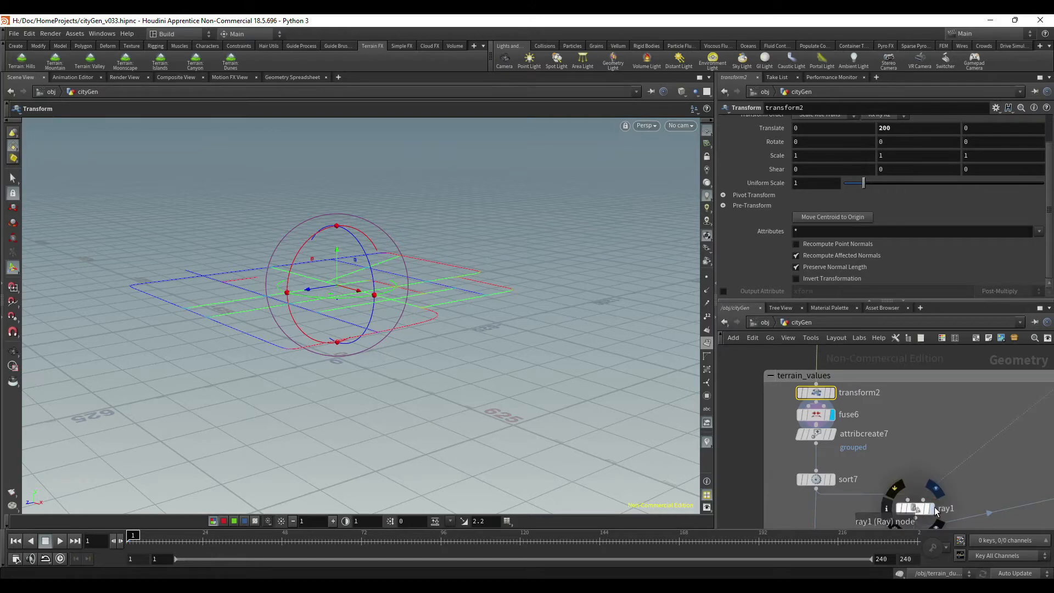
Step: Compare the flat road lines from transform2 with the roads projected onto the terrain by ray1
left_click(935, 509)
left_click(915, 508)
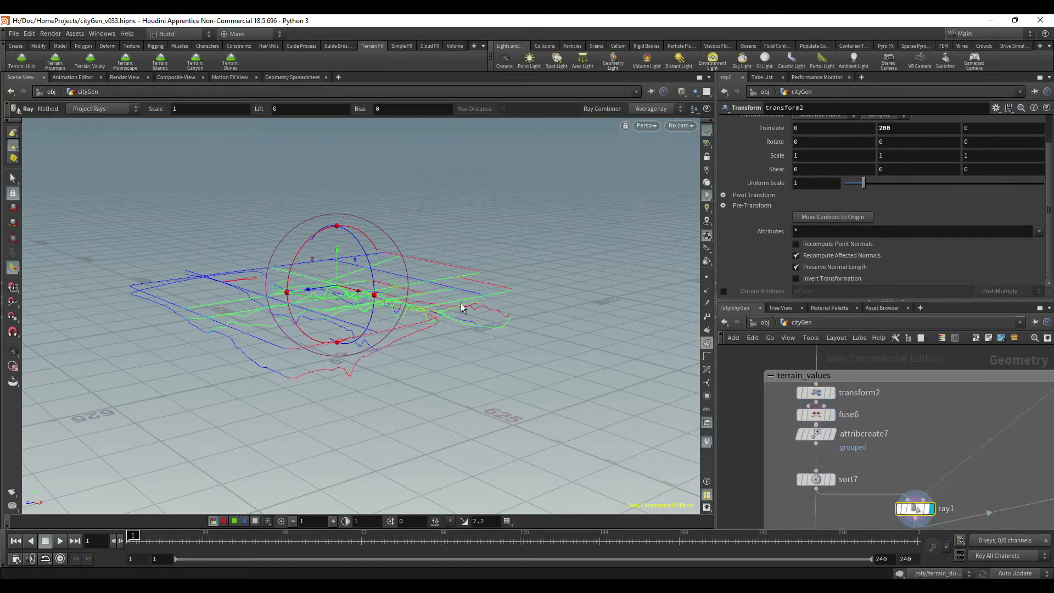
key("Return")
left_click_drag(560, 382, 531, 342, "alt")
left_click(836, 371)
left_click(816, 393)
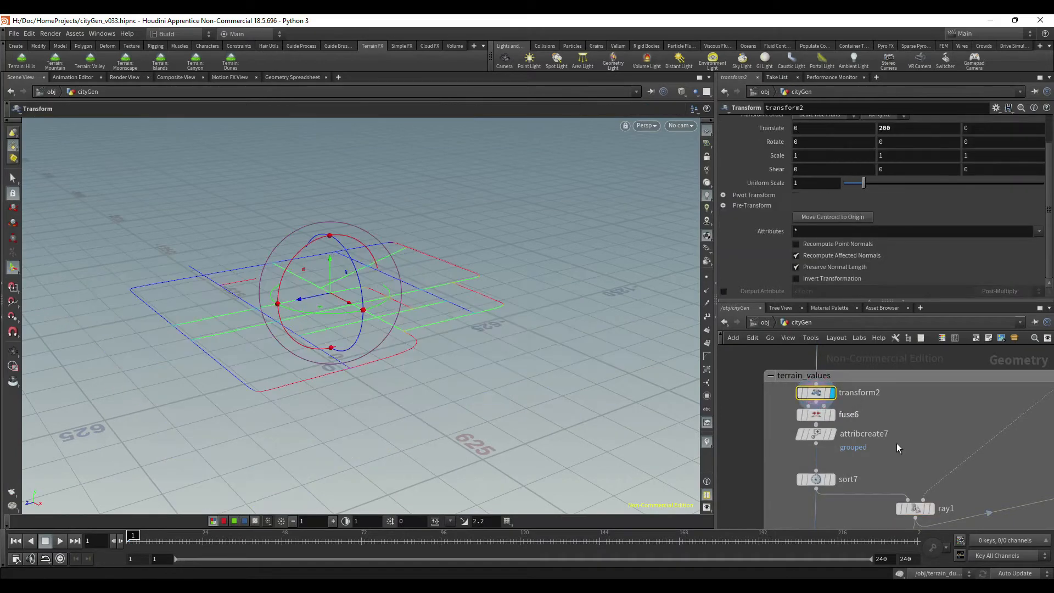
left_click(913, 506)
left_click_drag(506, 353, 477, 351)
key("Return")
Step: Display merge7 and examine the projected road network up close from several angles
middle_click_drag(911, 503, 874, 413)
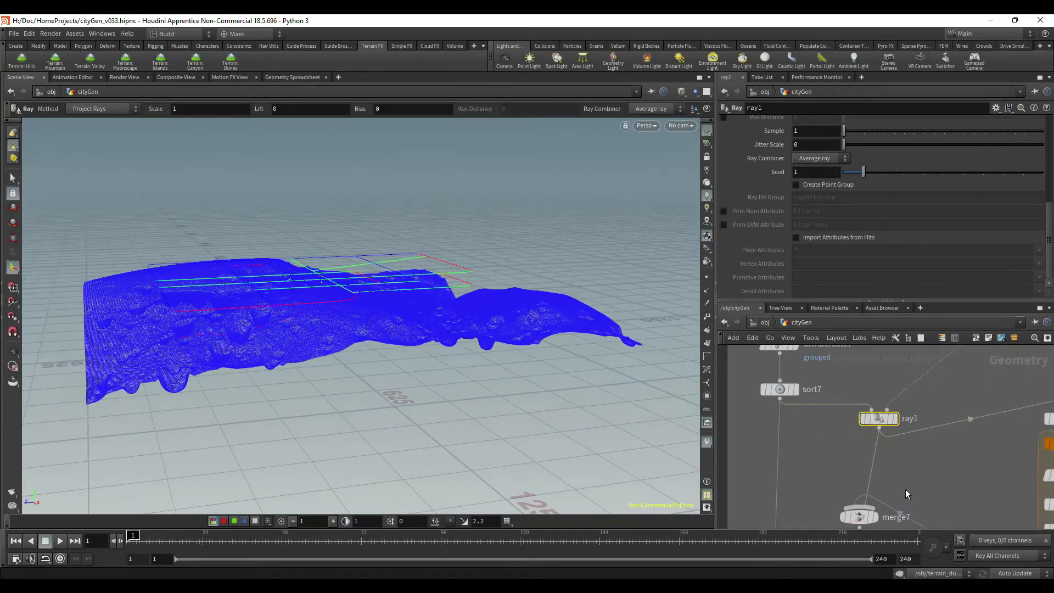
middle_click_drag(905, 494, 893, 438)
mouse_move(838, 463)
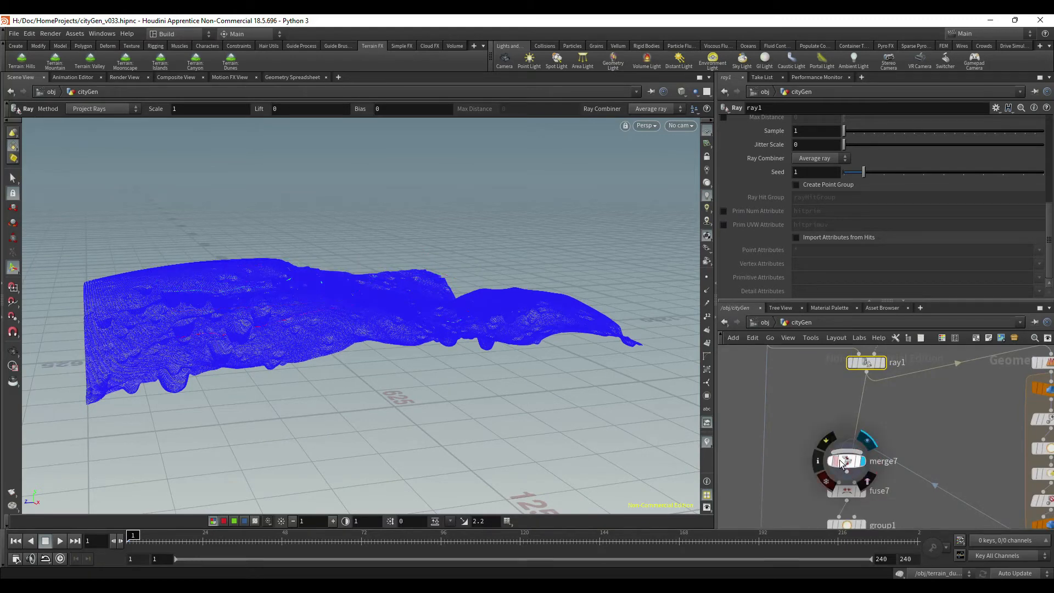
left_click(839, 463)
left_click_drag(388, 318, 487, 312)
key("Return")
key("Escape")
left_click_drag(545, 333, 421, 327)
right_click_drag(473, 321, 522, 290)
left_click_drag(522, 289, 554, 307)
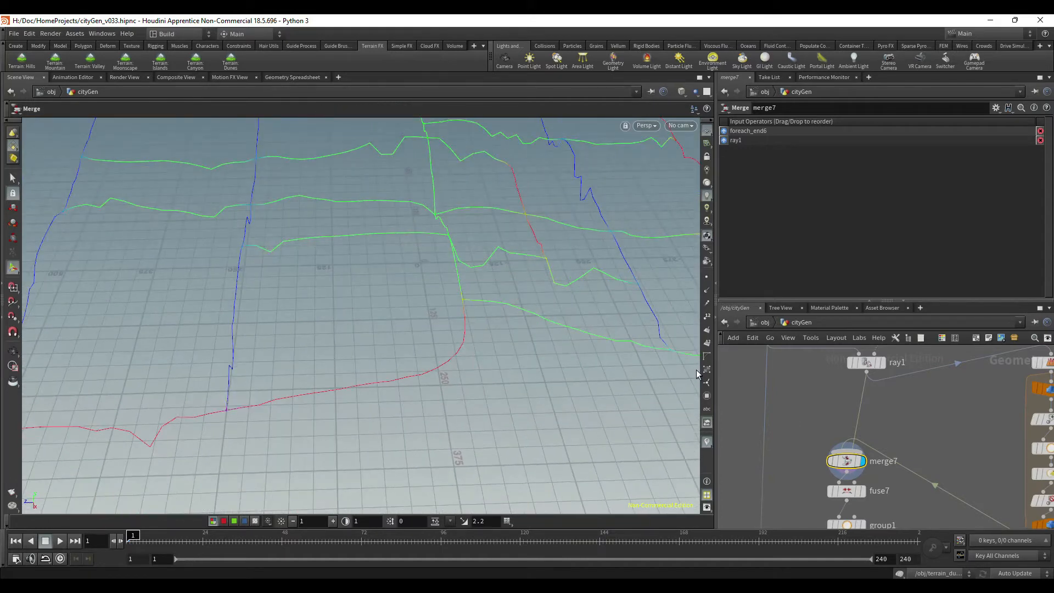
Step: Find attribcopy2 at the end of the terrain_values group, display it, and inspect its PosTY copy settings and flat roads
scroll(866, 463, "down", 6)
middle_click_drag(934, 511, 947, 417)
scroll(868, 475, "up", 2)
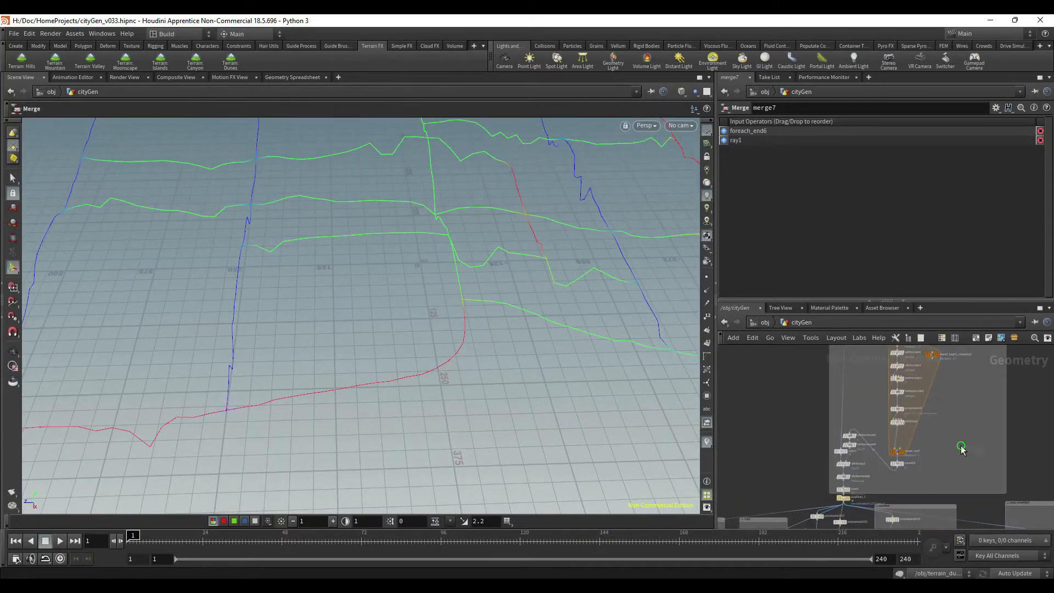
scroll(947, 429, "up", 4)
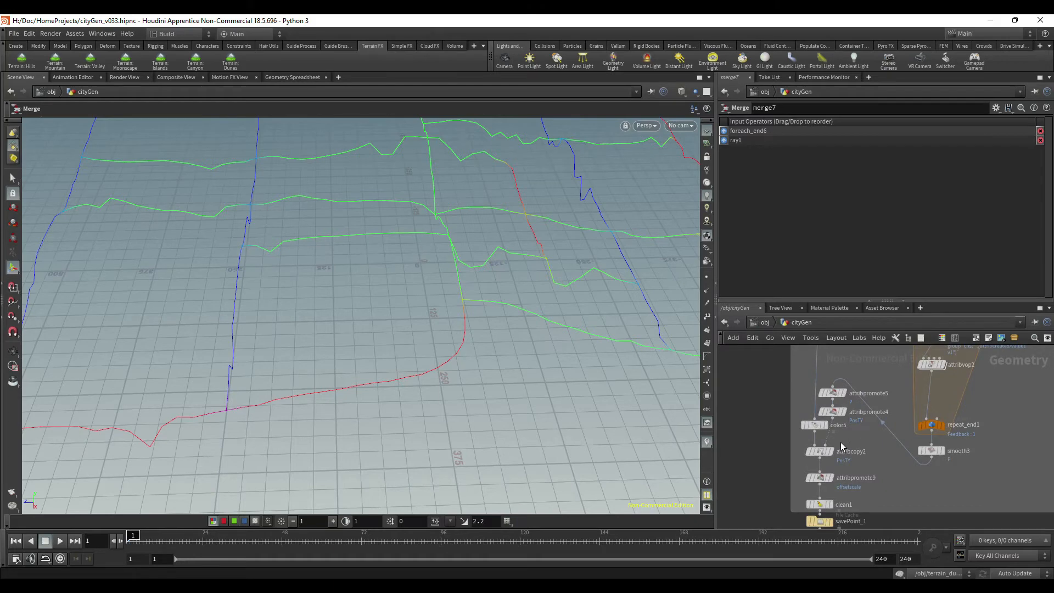
scroll(841, 443, "up", 2)
mouse_move(829, 459)
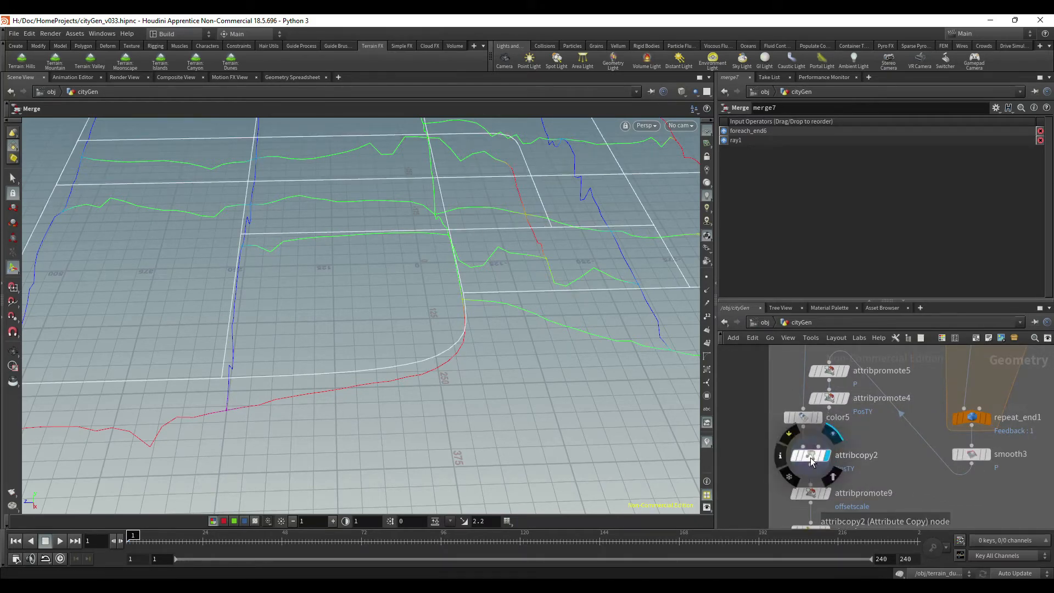
left_click(811, 457)
left_click_drag(536, 305, 553, 218, "alt")
mouse_move(878, 478)
middle_mouse_down()
mouse_move(863, 458)
mouse_move(880, 383)
mouse_move(883, 482)
middle_mouse_up()
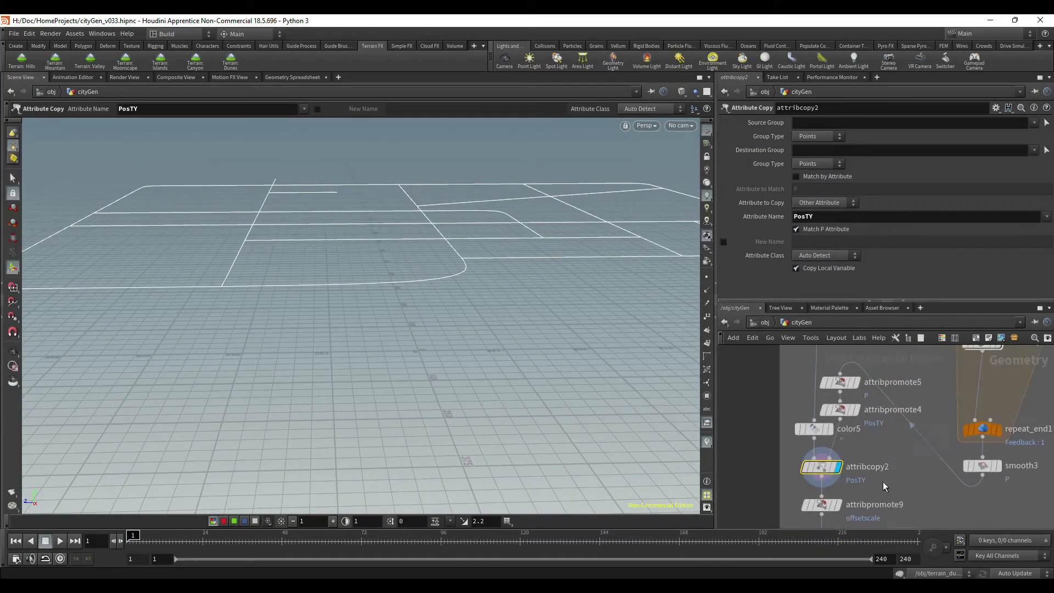
Step: Display attribpromote4 and examine the smoothed terrain-following roads along with its PosTY promotion settings
left_click(855, 412)
left_click(845, 410)
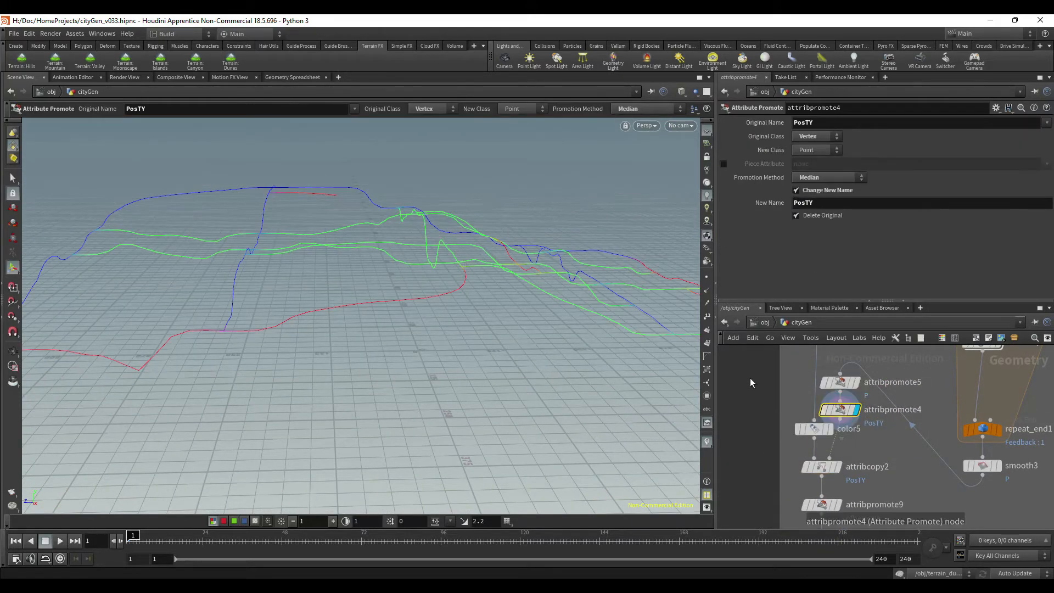
key("Escape")
left_click_drag(494, 388, 515, 330)
key("Return")
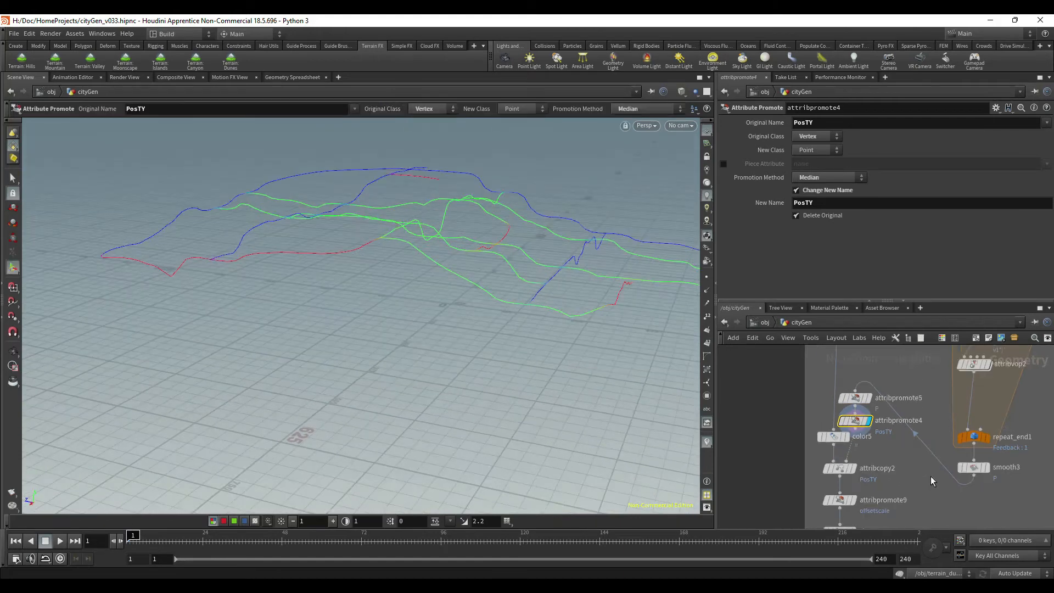
Step: Examine the smoothed road curves from a higher viewing angle to see how the whole layout follows the terrain
scroll(929, 477, "down", 2)
key("Escape")
left_click_drag(433, 348, 460, 311)
key("Return")
key("Escape")
left_click_drag(553, 306, 516, 285)
key("Return")
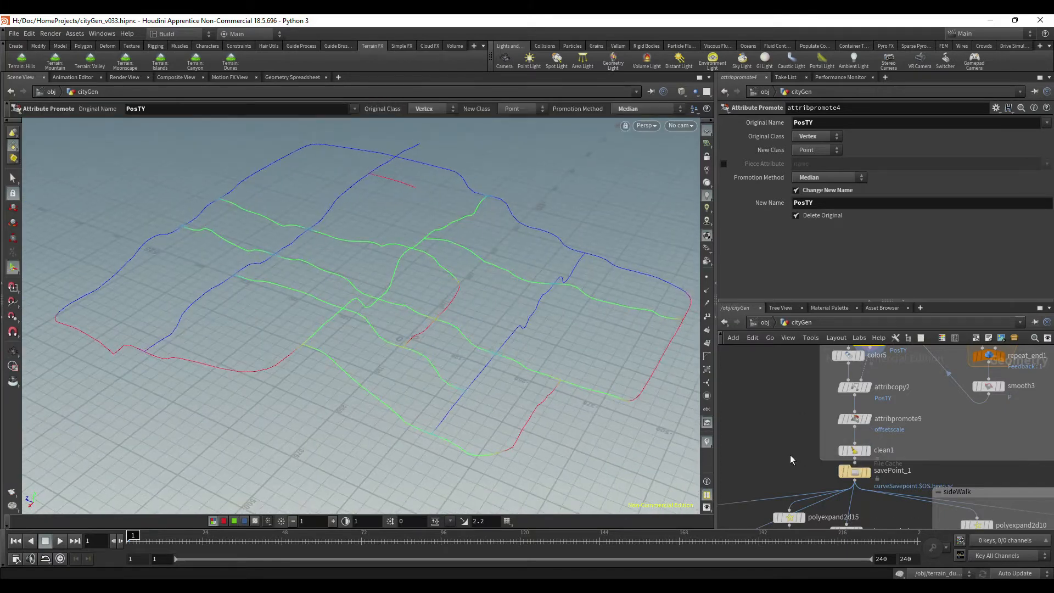
Step: Save savePoint_1's geometry to disk as $HIP/geo/curveSavepoint_Moon.$OS.bgeo.sc and display the node
middle_click_drag(789, 455, 803, 406)
left_click(844, 423)
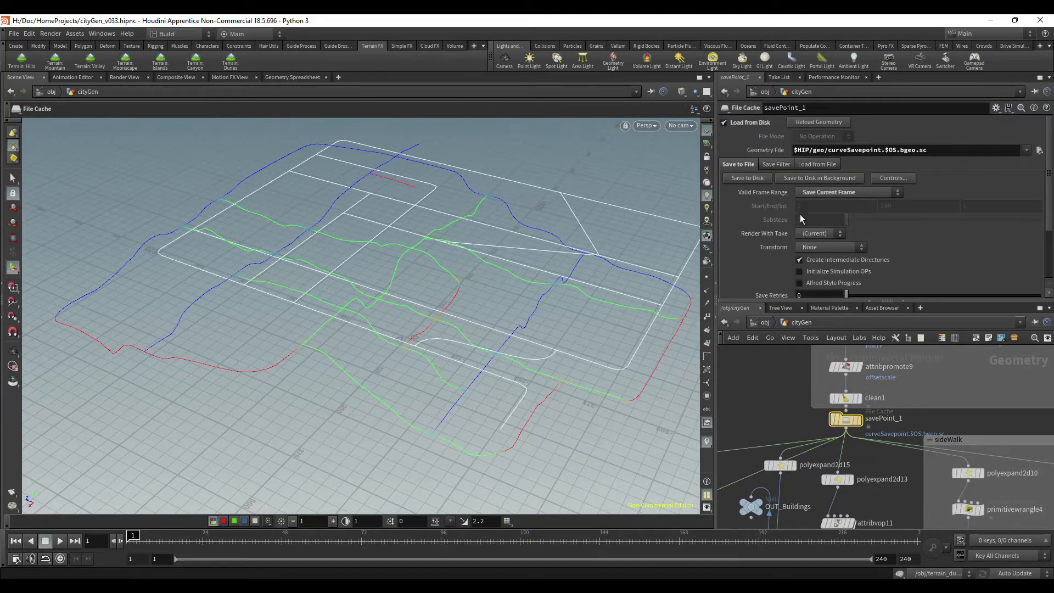
left_click(762, 179)
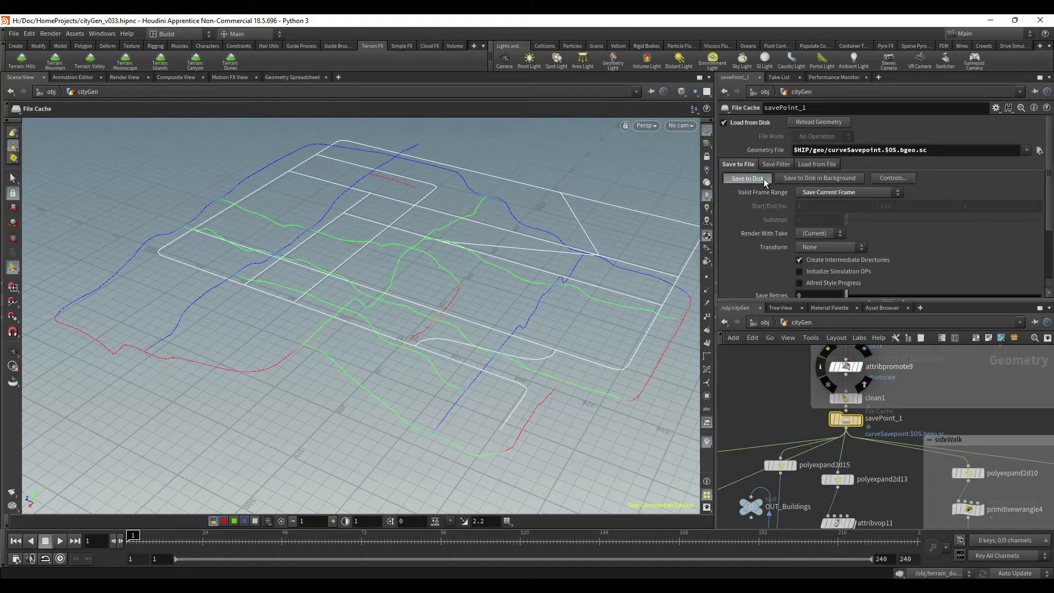
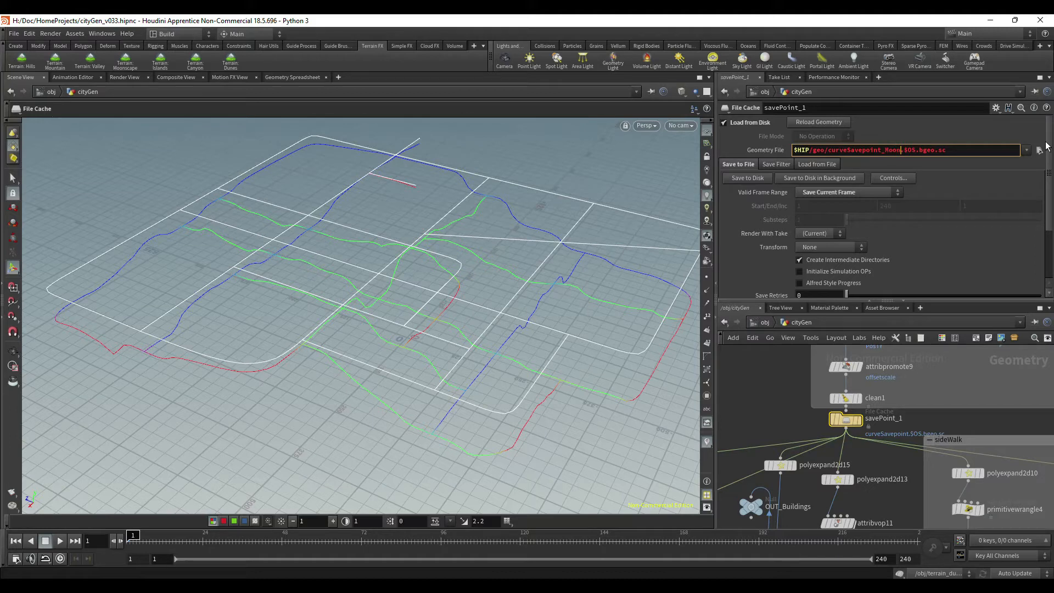
left_click(760, 178)
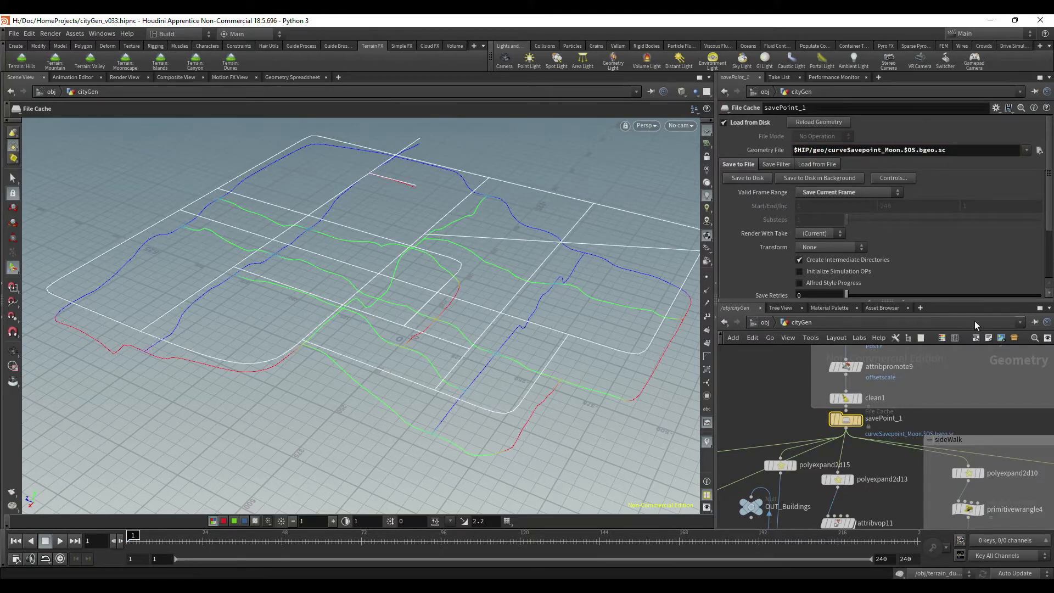
middle_click_drag(782, 426, 809, 410)
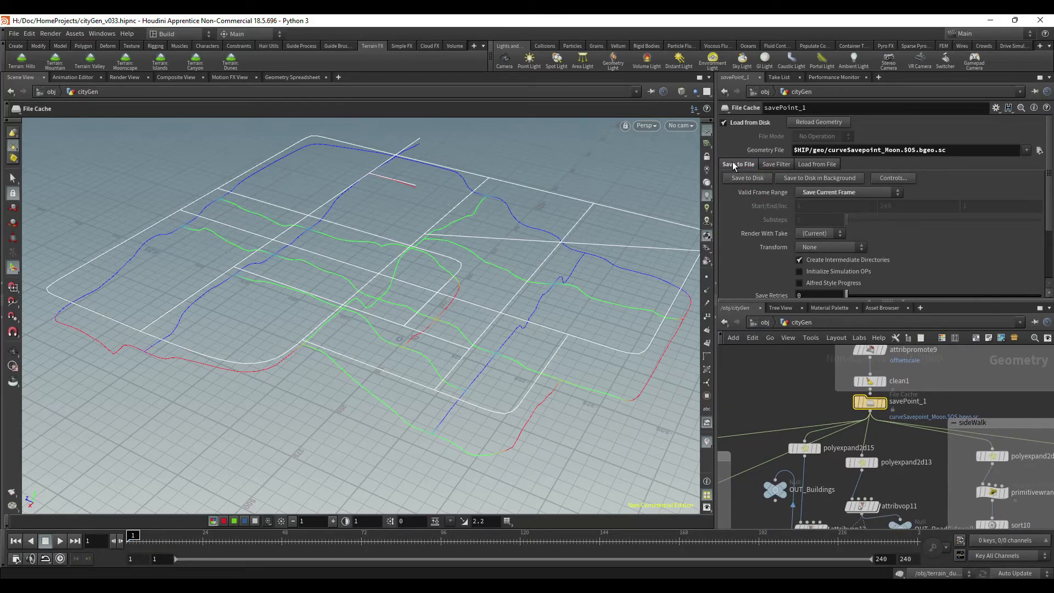
left_click(883, 404)
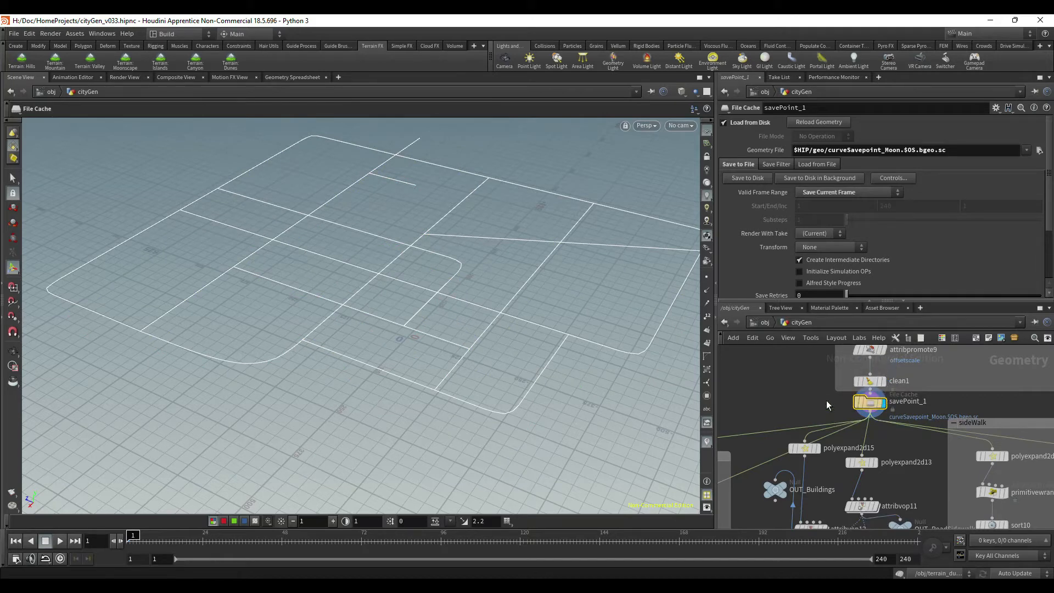
Step: Display polyexpand2d7 in the road group and examine the flat road strips, including a rounded corner, up close
middle_click_drag(825, 401, 809, 443)
middle_click_drag(871, 399, 903, 368)
middle_click_drag(815, 403, 830, 293)
scroll(818, 410, "down", 1)
middle_click_drag(756, 417, 836, 412)
left_click(791, 413)
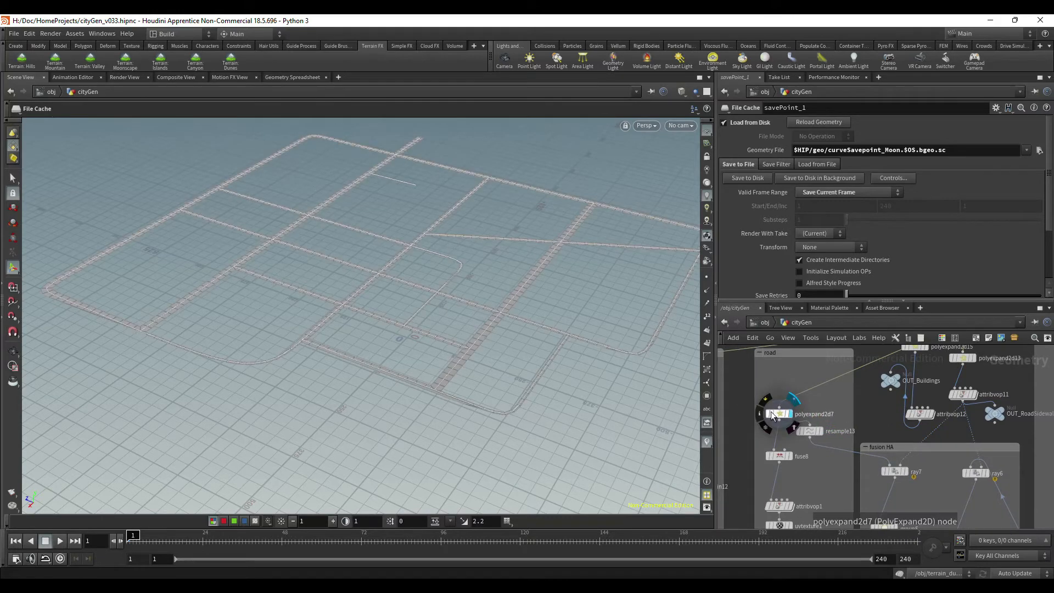
key("Escape")
left_click_drag(541, 343, 391, 376)
right_click_drag(391, 377, 479, 373)
middle_click_drag(478, 373, 447, 247)
right_click_drag(447, 247, 590, 384)
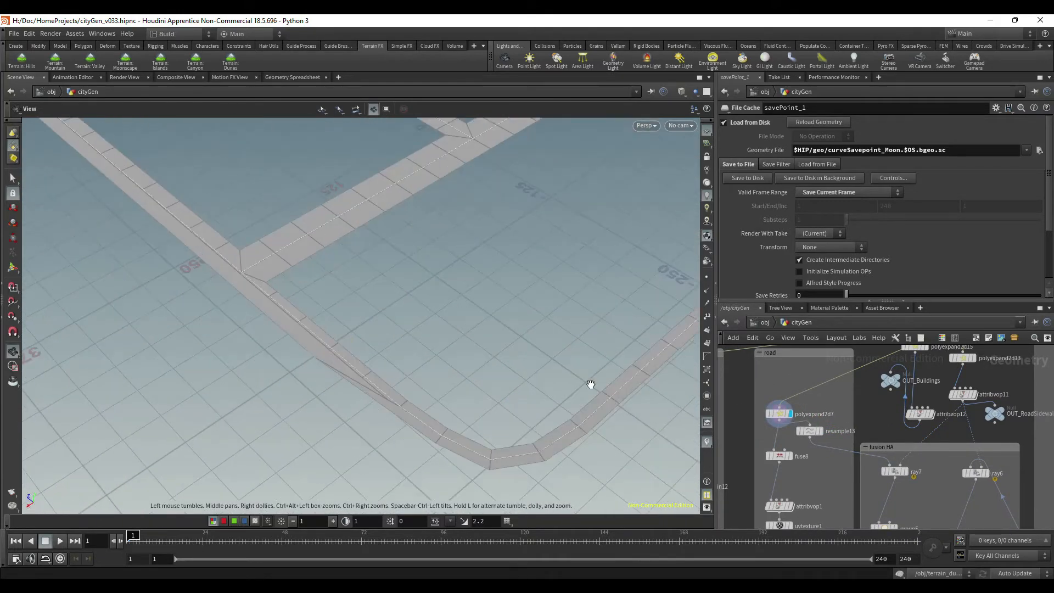
left_click_drag(471, 367, 409, 357)
middle_click_drag(409, 357, 458, 478)
middle_click_drag(378, 225, 424, 360)
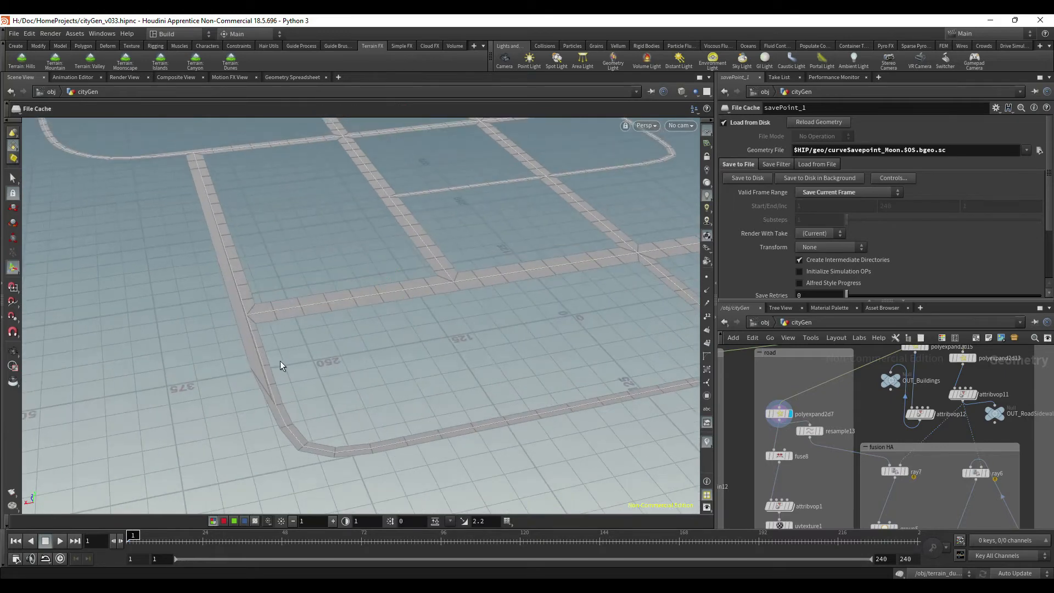
Step: Display resample13 and ray7 in turn and examine how the resampled road surface is projected onto the terrain
middle_click_drag(811, 468, 825, 449)
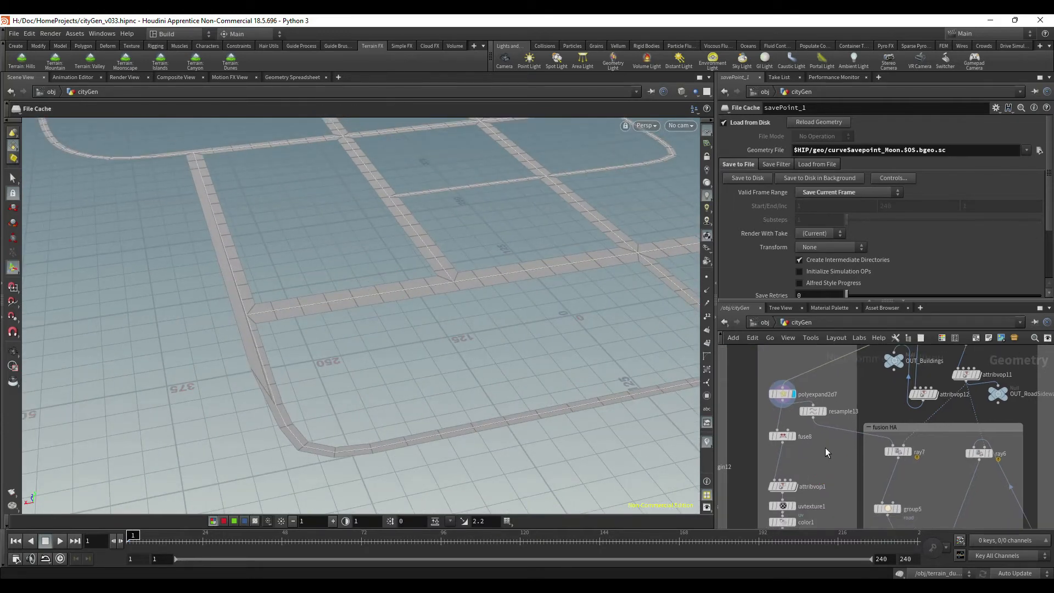
mouse_move(821, 412)
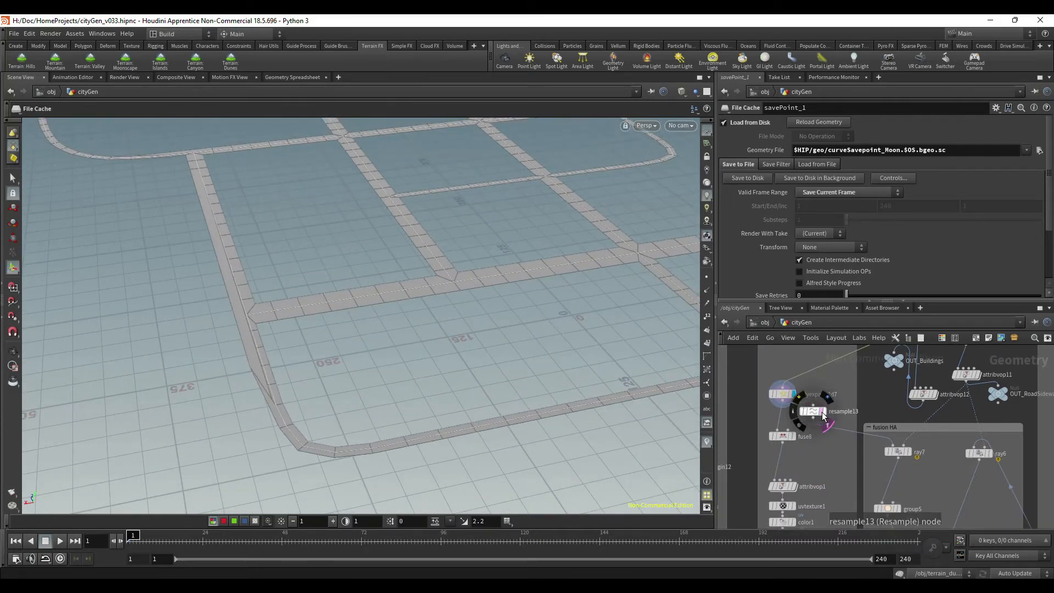
left_click(826, 412)
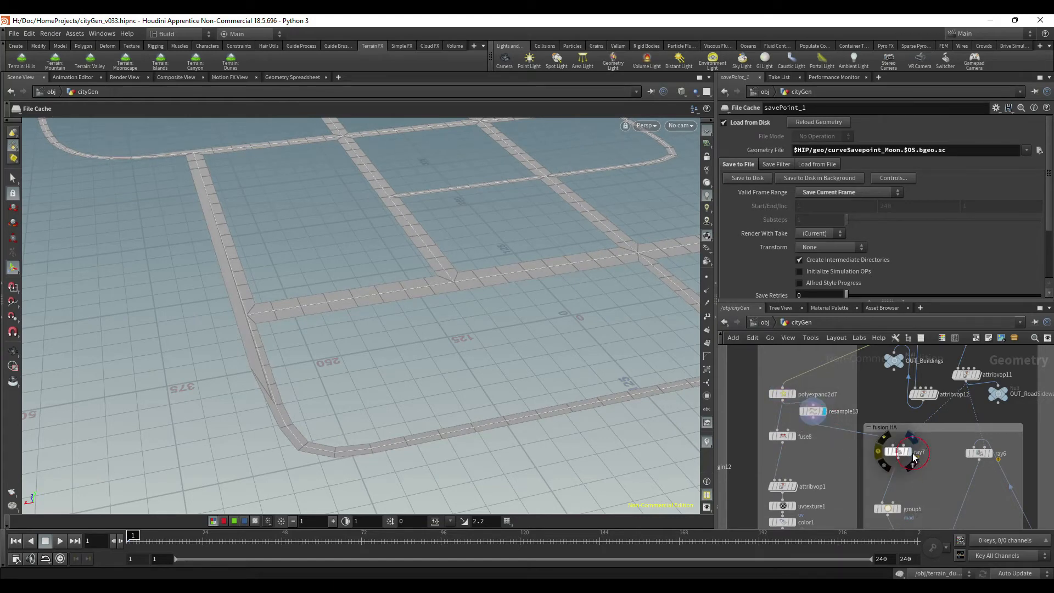
left_click(914, 457)
middle_click_drag(428, 330, 496, 237)
mouse_move(496, 237)
left_mouse_down()
mouse_move(437, 278)
mouse_move(286, 318)
left_mouse_up()
right_click_drag(286, 317, 351, 334)
middle_click_drag(395, 327, 446, 341)
mouse_move(446, 341)
left_mouse_down()
mouse_move(435, 318)
mouse_move(384, 344)
left_mouse_up()
middle_click_drag(384, 344, 301, 261)
mouse_move(366, 387)
right_mouse_down()
mouse_move(381, 395)
mouse_move(439, 351)
right_mouse_up()
middle_click_drag(439, 351, 462, 294)
left_click_drag(463, 294, 438, 261)
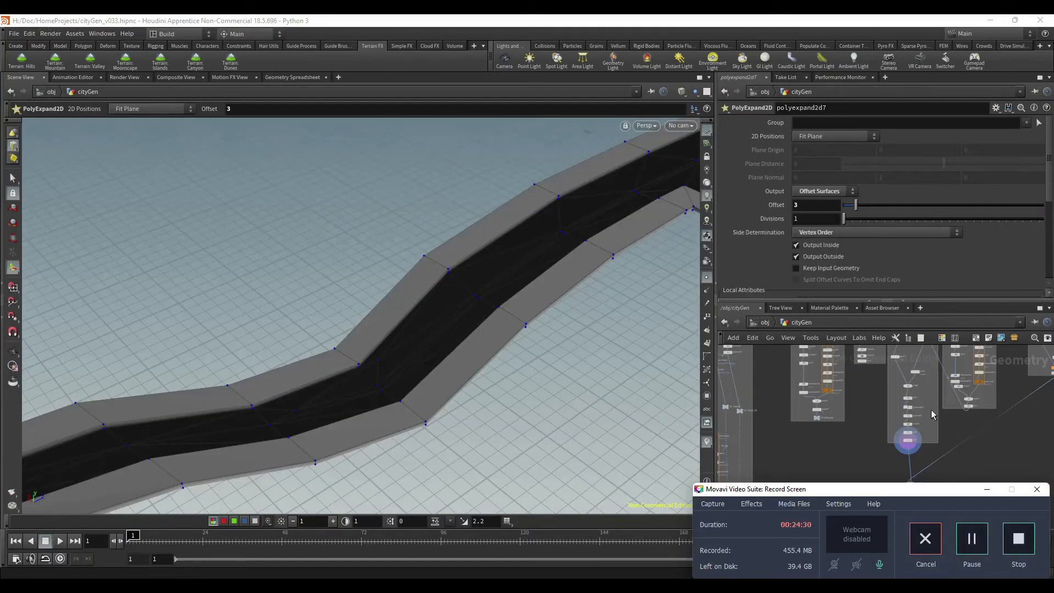
Step: Examine the merged road and sidewalks, and locate the polyexpand2d14 node chain in the network
left_click(1006, 451)
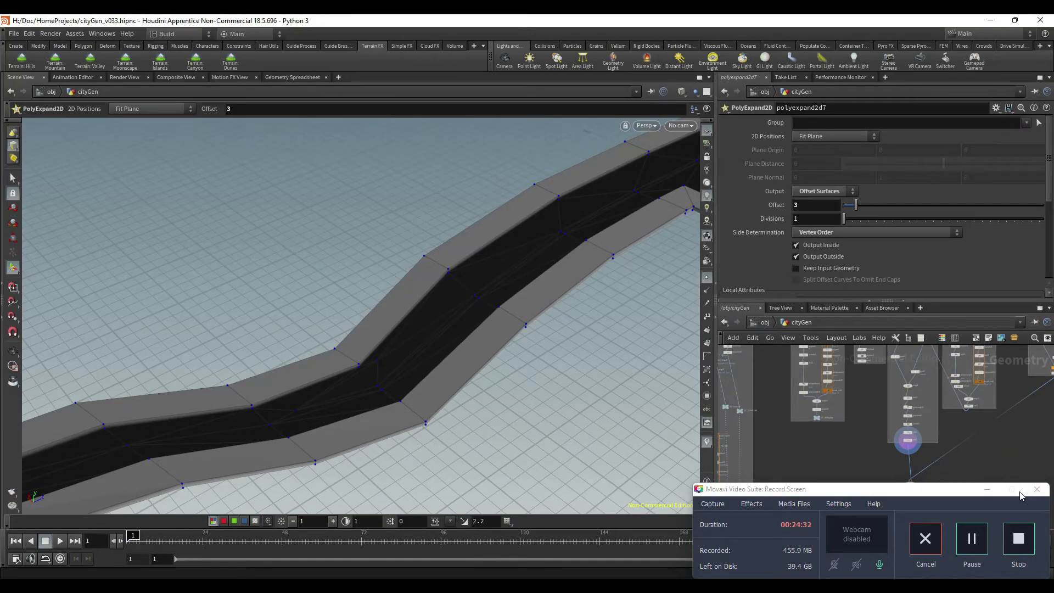
left_click(987, 490)
left_click_drag(479, 369, 390, 269, "alt")
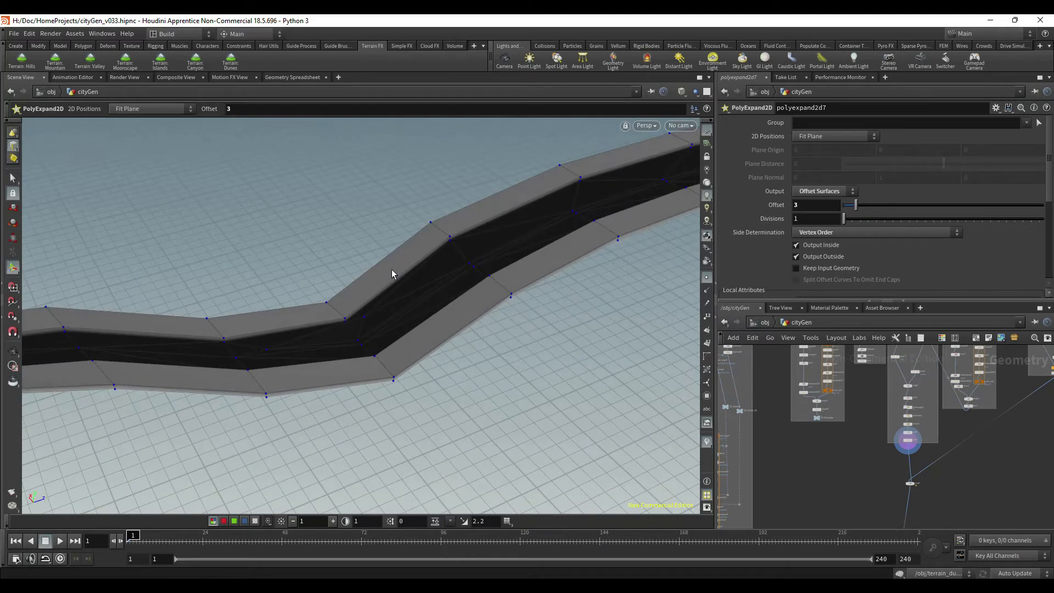
middle_click_drag(989, 440, 937, 506)
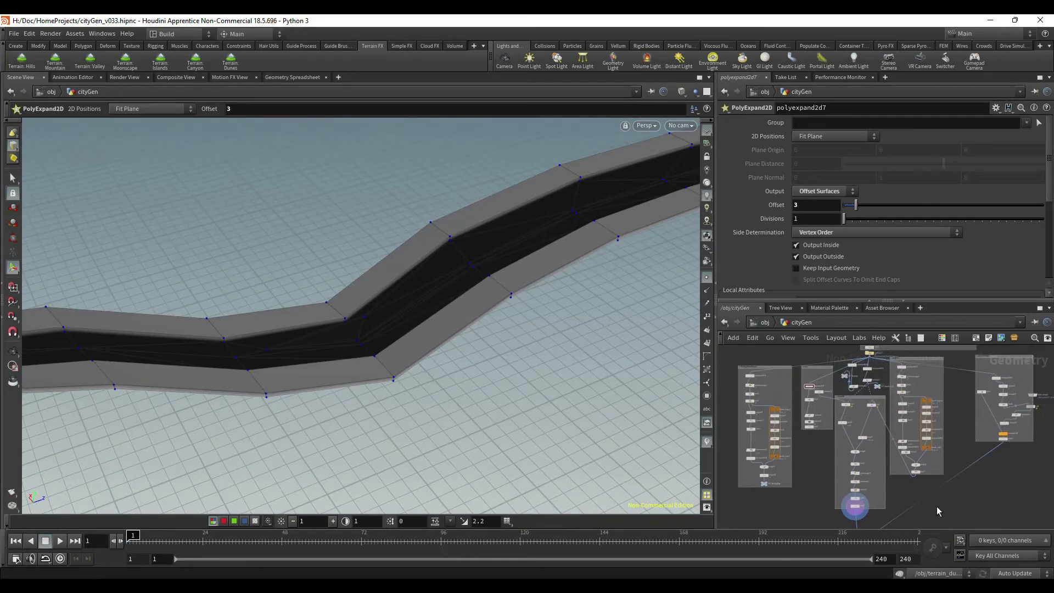
scroll(969, 493, "up", 6)
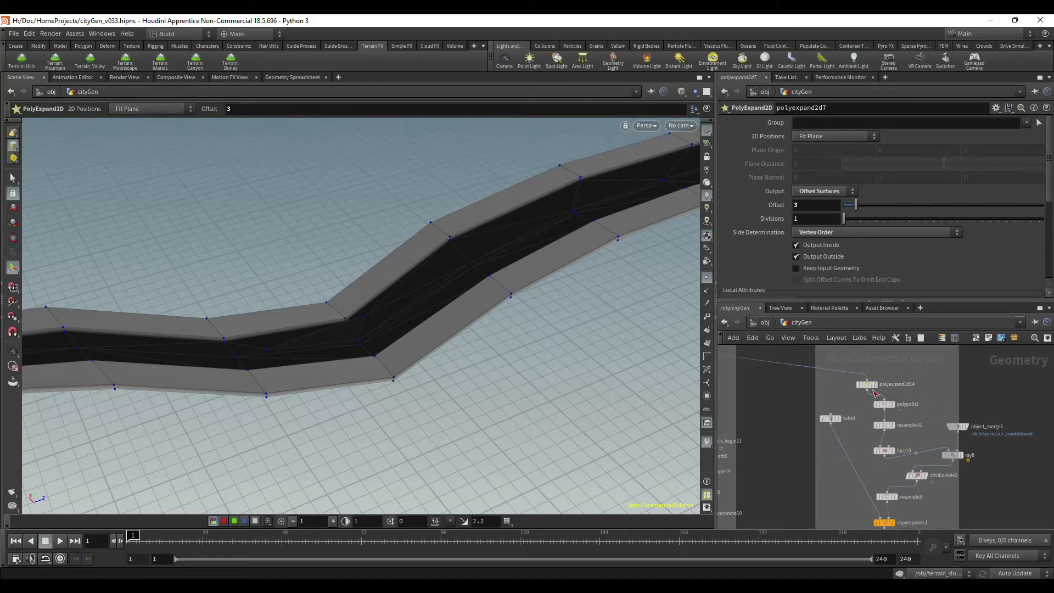
key("alt")
left_click_drag(440, 327, 470, 307, "alt")
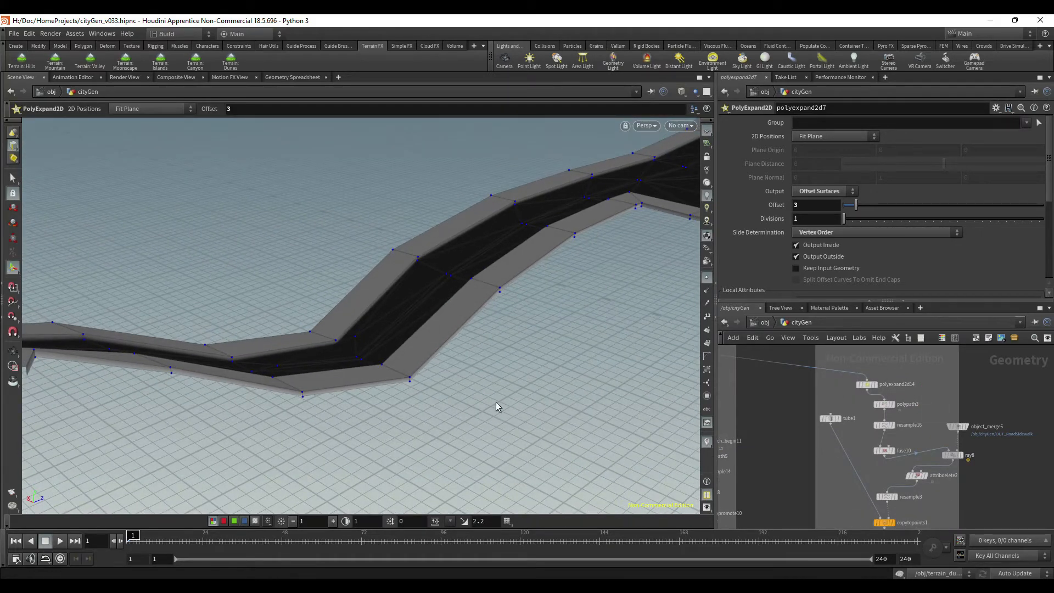
Step: Examine the edges between the asphalt and sidewalks closely from several angles along the sloping road and its junction
left_click_drag(627, 389, 422, 402, "alt")
scroll(429, 406, "up", 3)
scroll(475, 353, "down", 2)
middle_click_drag(454, 351, 364, 364)
key("Return")
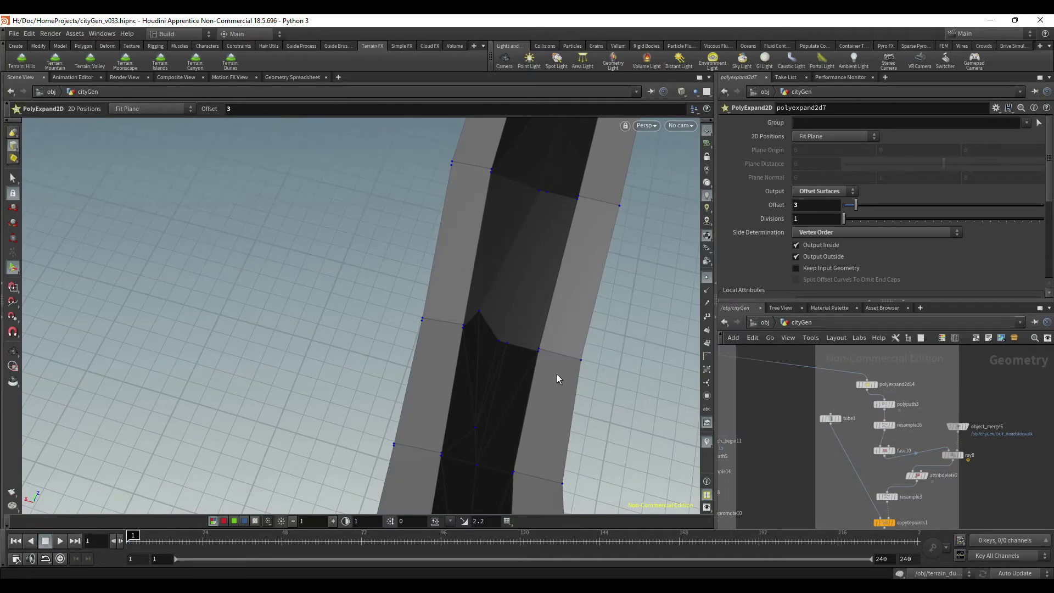
key("Escape")
left_click_drag(575, 352, 521, 317)
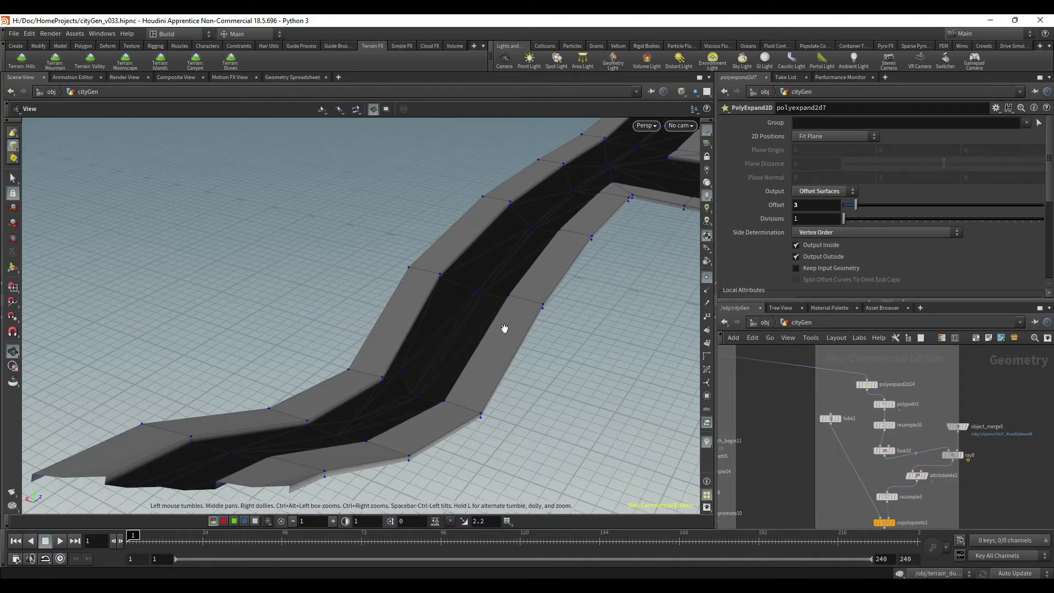
left_click_drag(552, 331, 577, 310)
key("Return")
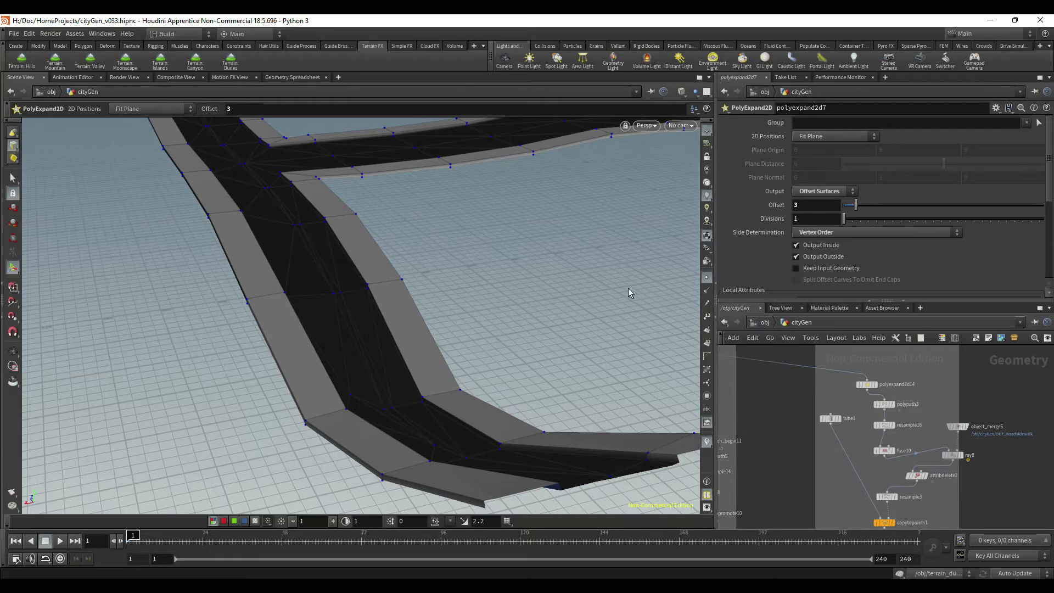
key("Escape")
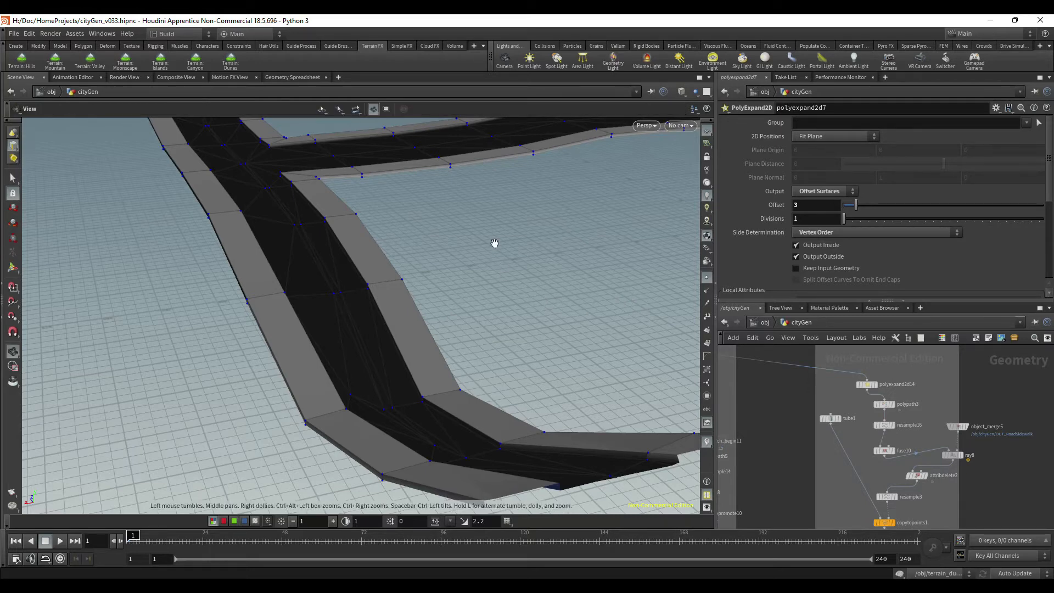
left_click_drag(495, 256, 466, 259)
key("Return")
left_click_drag(513, 346, 356, 323, "alt")
scroll(966, 464, "up", 2)
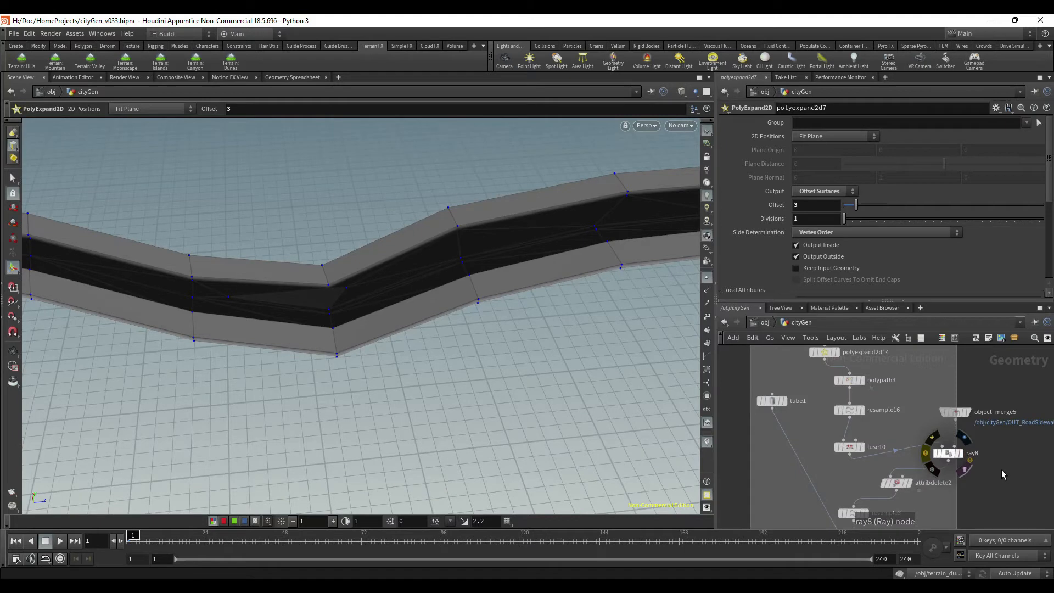
Step: Move ray8 closer to fuse10 and display the Color node that ends the street pole chain
left_click_drag(945, 459, 897, 458)
middle_click_drag(892, 379, 891, 398)
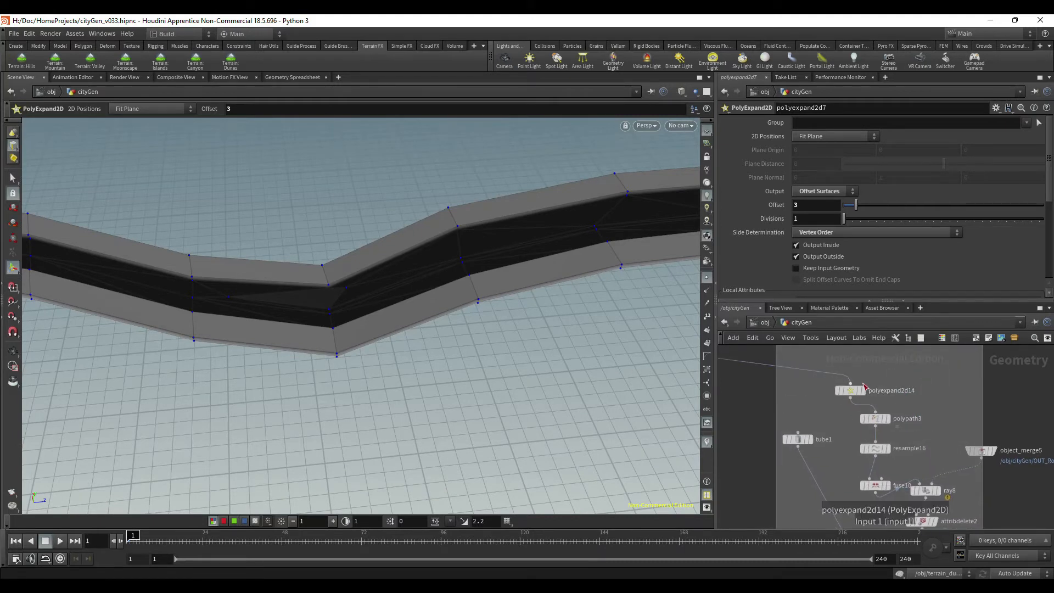
left_click(865, 390)
scroll(884, 417, "down", 3)
middle_click_drag(943, 485, 935, 394)
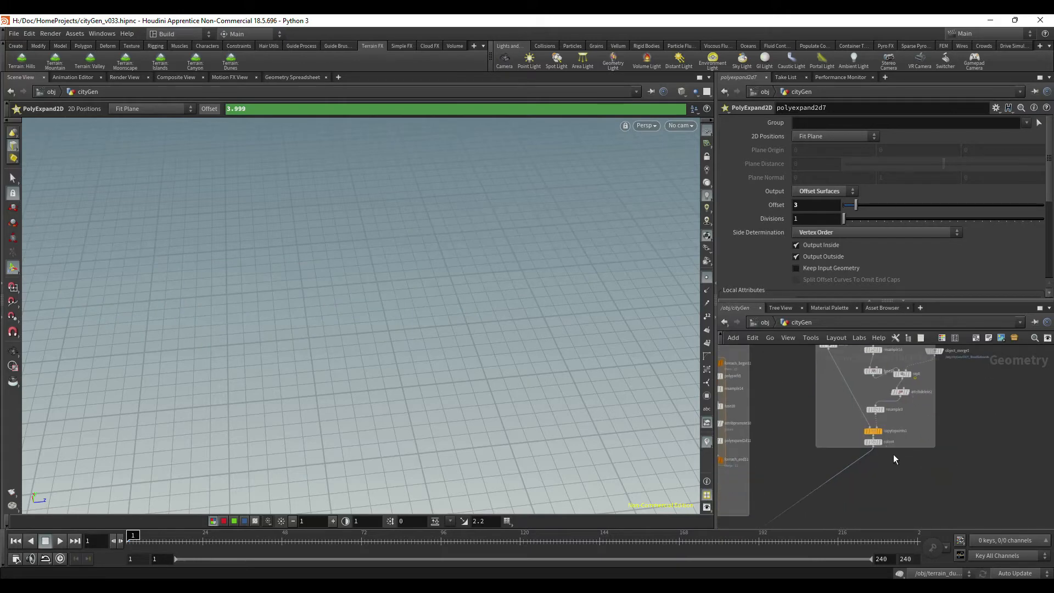
scroll(894, 458, "up", 3)
left_click(875, 437)
right_click_drag(367, 350, 329, 365, "alt")
Step: Display merge6 and examine the street poles placed along the road sidewalks
scroll(851, 481, "down", 4)
middle_click_drag(851, 482, 938, 394)
scroll(794, 489, "up", 4)
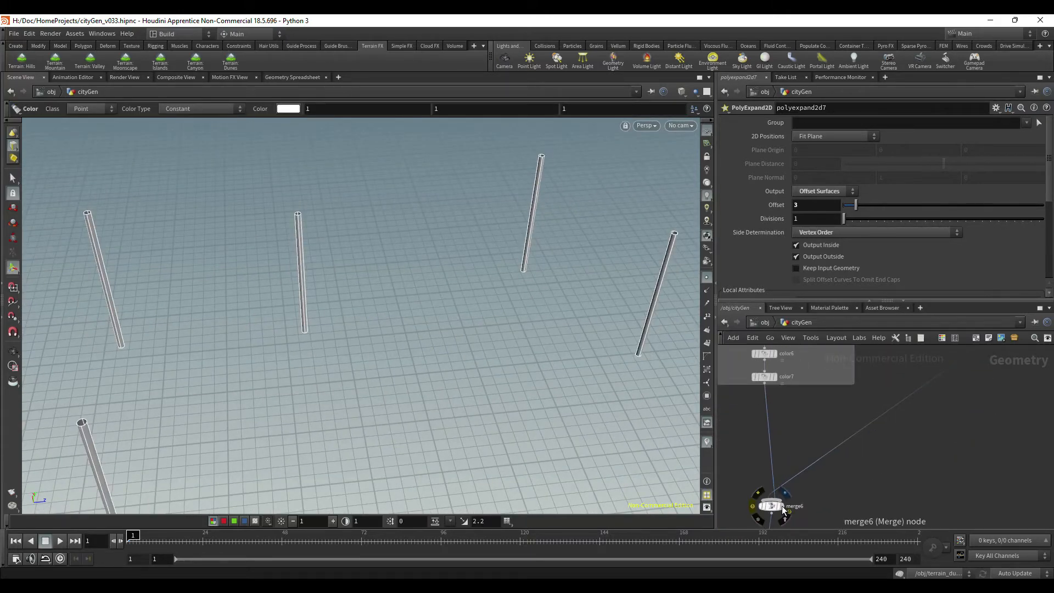
left_click(782, 508)
left_click_drag(498, 408, 254, 310, "alt")
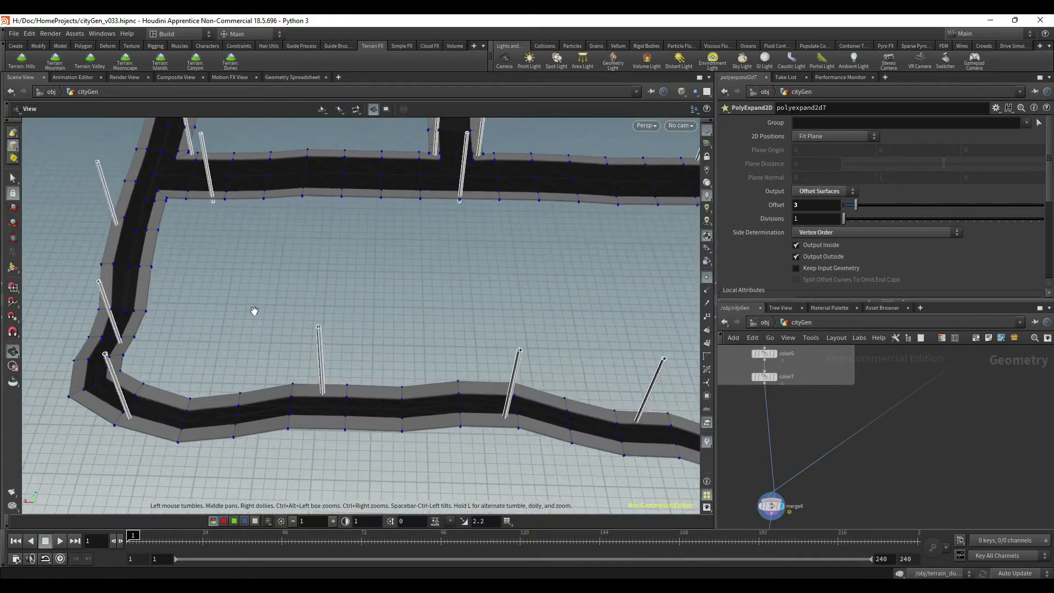
right_click_drag(254, 311, 202, 290)
middle_click_drag(356, 296, 183, 291)
right_click_drag(443, 331, 385, 321)
left_click_drag(467, 323, 381, 313)
middle_click_drag(336, 300, 505, 312)
right_click_drag(447, 324, 471, 311)
middle_click_drag(447, 339, 466, 458)
right_click_drag(352, 275, 262, 238)
middle_click_drag(336, 217, 341, 309)
middle_click_drag(481, 328, 379, 271)
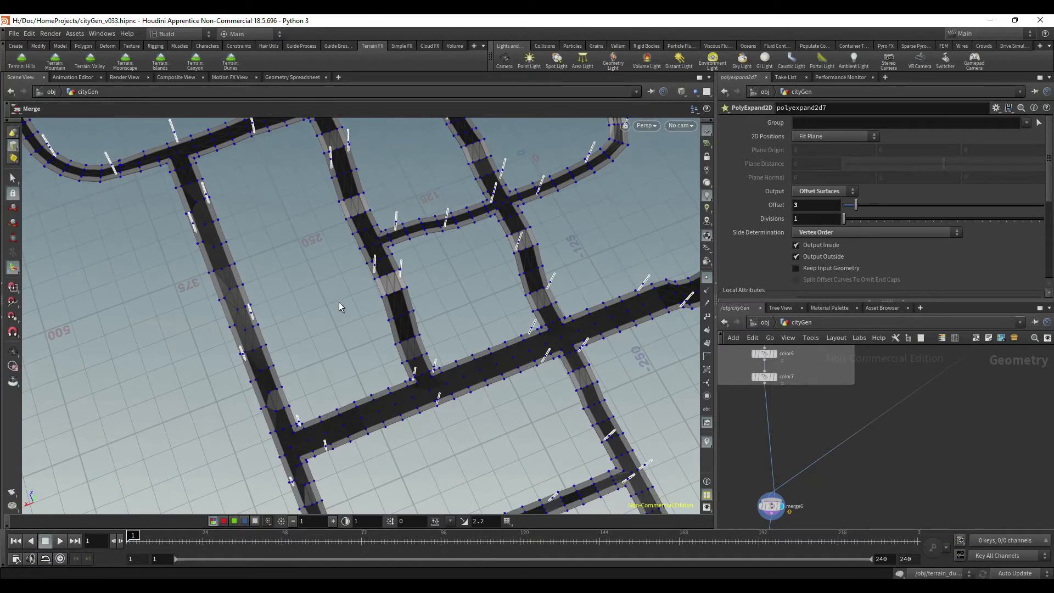
Step: Follow the roads block by block from above, checking junctions, sidewalks and pole placement across the city
middle_click_drag(410, 493, 345, 354)
right_click_drag(346, 354, 481, 360)
middle_click_drag(446, 308, 426, 449)
middle_click_drag(402, 306, 459, 350)
right_click_drag(502, 345, 390, 357)
middle_click_drag(450, 376, 422, 213)
right_click_drag(302, 404, 392, 403)
middle_click_drag(324, 307, 331, 406)
right_click_drag(446, 426, 411, 428)
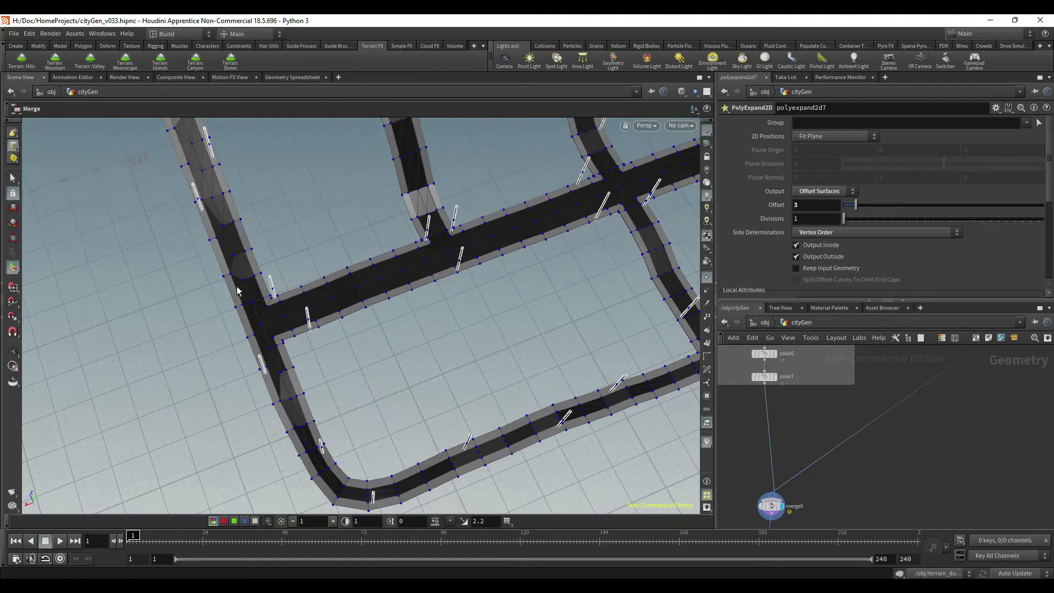
middle_click_drag(251, 258, 357, 424)
right_click_drag(451, 342, 405, 347)
middle_click_drag(321, 291, 383, 431)
middle_click_drag(308, 373, 320, 303)
right_click_drag(313, 336, 587, 371)
middle_click_drag(516, 372, 338, 267)
right_click_drag(307, 313, 334, 284)
middle_click_drag(582, 466, 385, 395)
right_click_drag(465, 323, 398, 312)
middle_click_drag(398, 313, 118, 383)
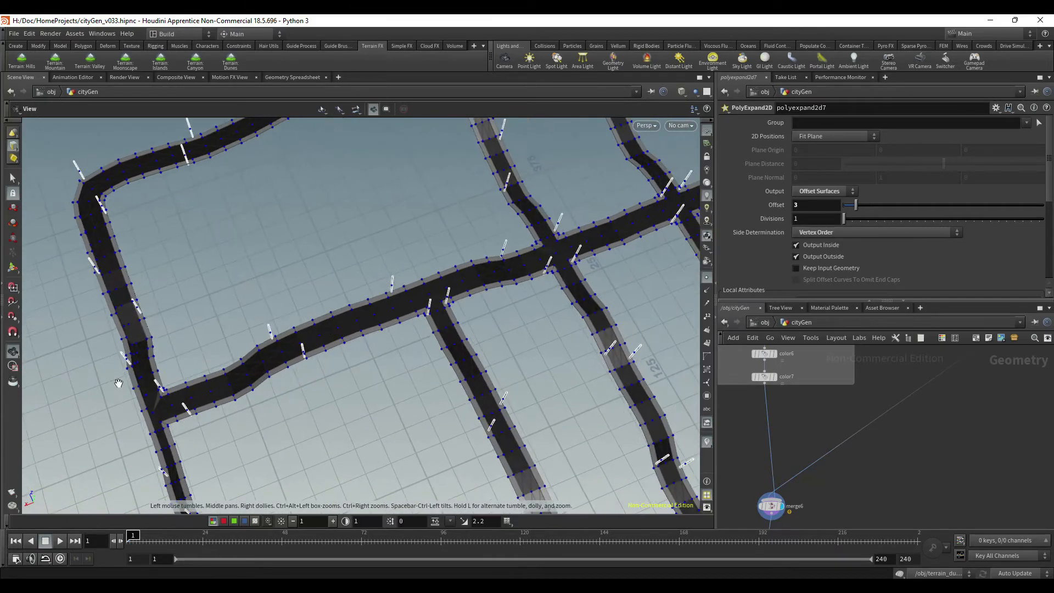
Step: Examine the complete road network with its poles from low angles to judge how it follows the hills
middle_click_drag(428, 359, 242, 364)
right_click_drag(406, 329, 348, 313)
left_click_drag(348, 313, 428, 245)
right_click_drag(258, 258, 477, 308)
left_click_drag(456, 306, 382, 259)
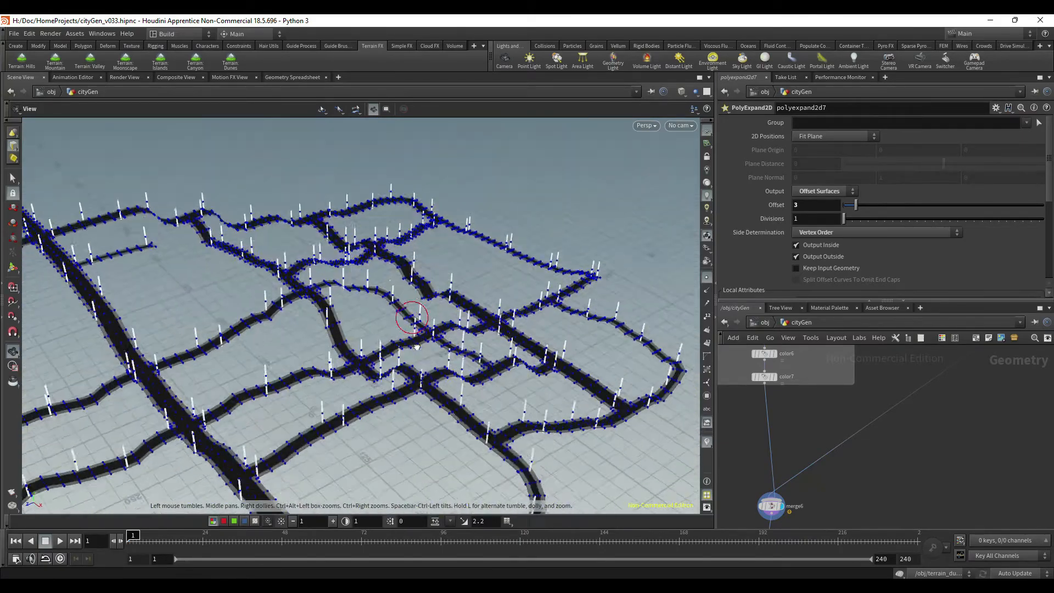
left_click_drag(364, 342, 349, 349)
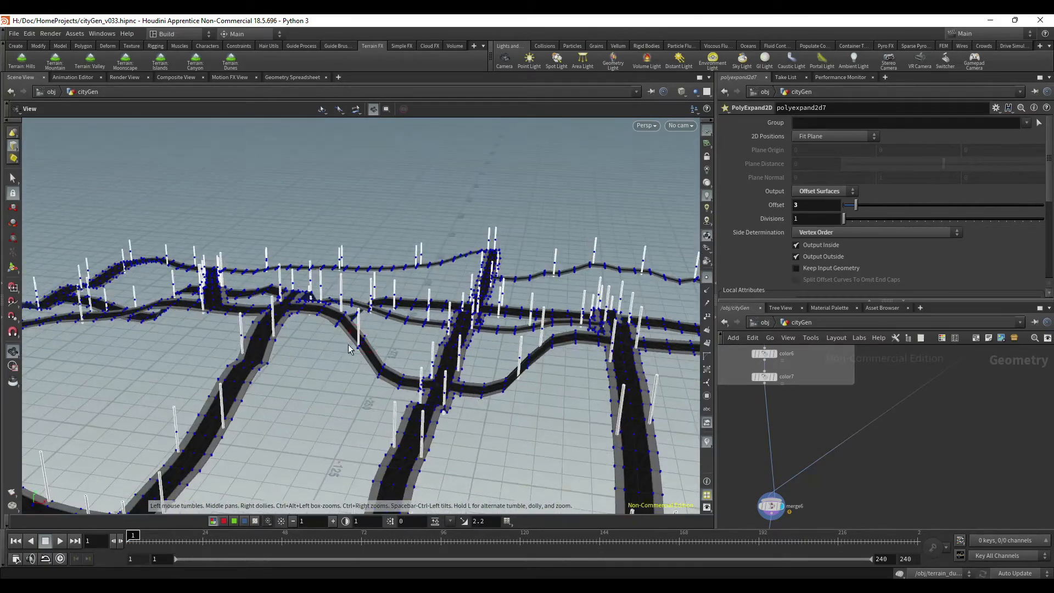
scroll(600, 344, "down", 2)
left_click_drag(598, 345, 220, 334, "alt")
Step: Browse the road and sidewalk node groups in the network and inspect merge8's geometry information
scroll(804, 437, "down", 4)
middle_click_drag(830, 466, 900, 407)
scroll(939, 412, "down", 3)
scroll(863, 517, "up", 2)
scroll(887, 489, "down", 3)
middle_click_drag(883, 466, 944, 497)
scroll(913, 423, "up", 4)
middle_click_drag(924, 397, 810, 392)
scroll(878, 431, "up", 3)
scroll(809, 453, "down", 4)
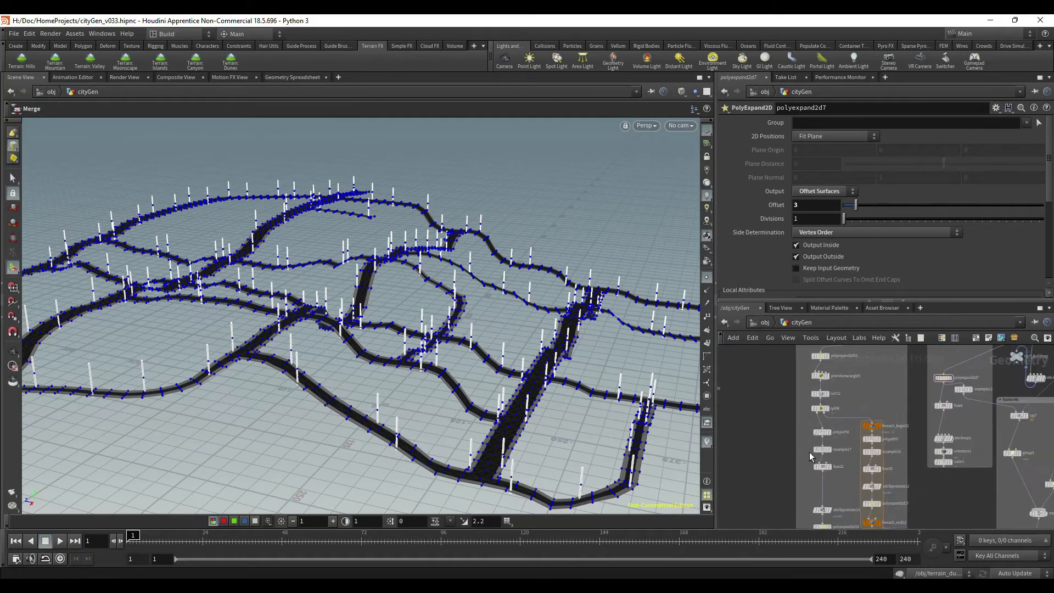
middle_click_drag(791, 464, 789, 403)
scroll(829, 466, "up", 5)
scroll(934, 460, "down", 3)
middle_click_drag(935, 460, 772, 461)
scroll(772, 461, "down", 3)
middle_click(851, 440)
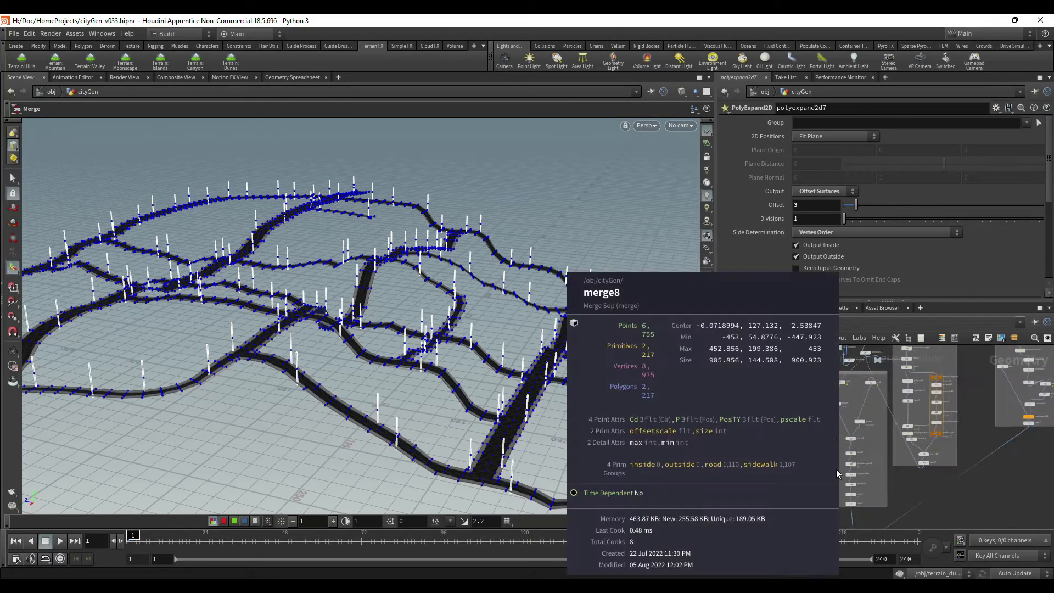
Step: Display merge13 and polypath9 above OUT_BuildingEdge in turn and examine the building edge geometry along the roads
scroll(828, 466, "up", 4)
middle_click_drag(827, 466, 927, 437)
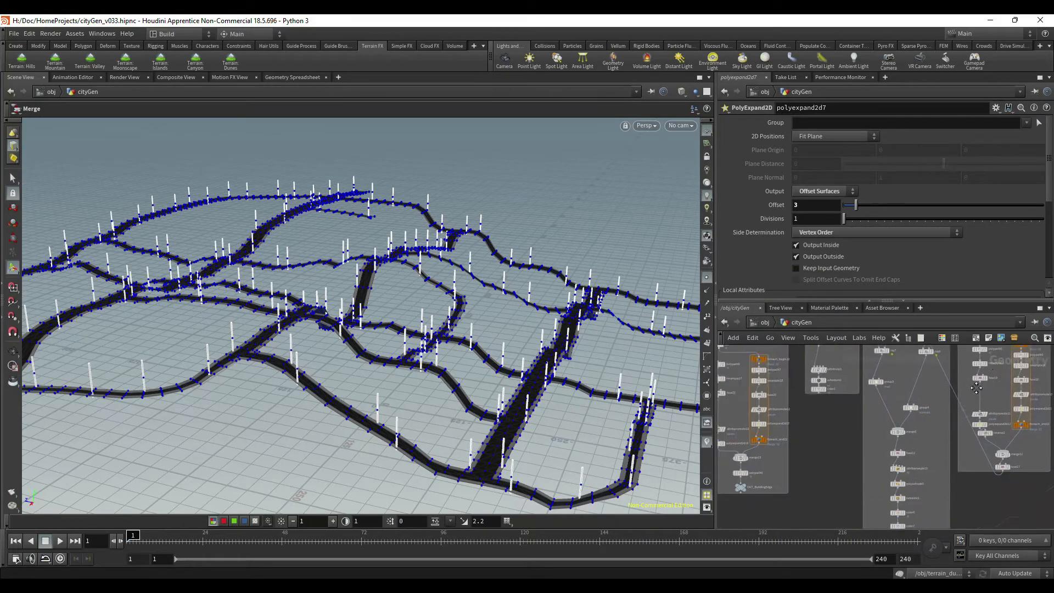
scroll(783, 469, "up", 5)
middle_click_drag(800, 477, 885, 440)
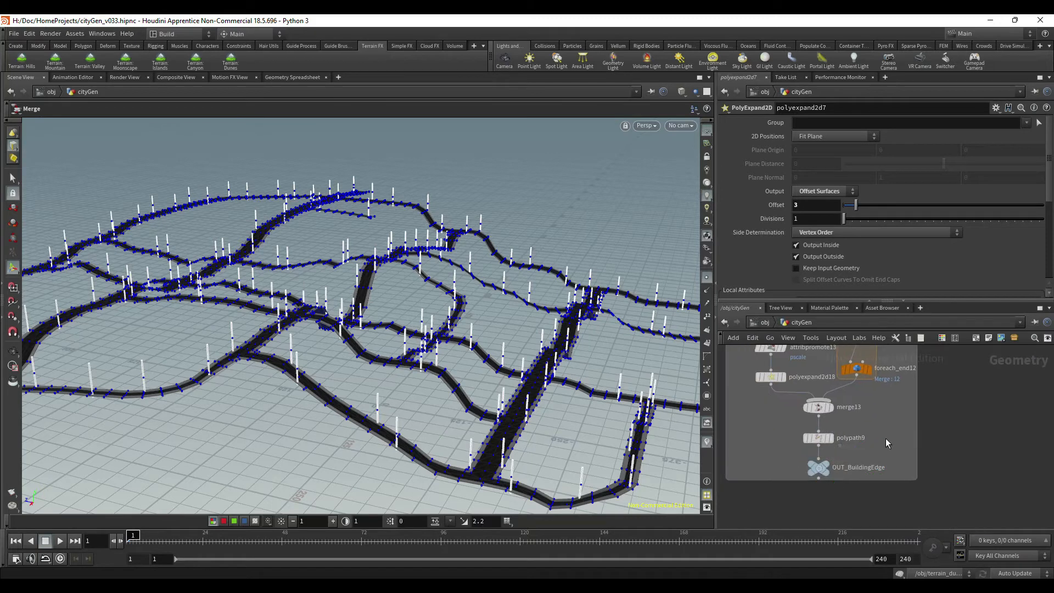
left_click(771, 377)
scroll(843, 415, "up", 2)
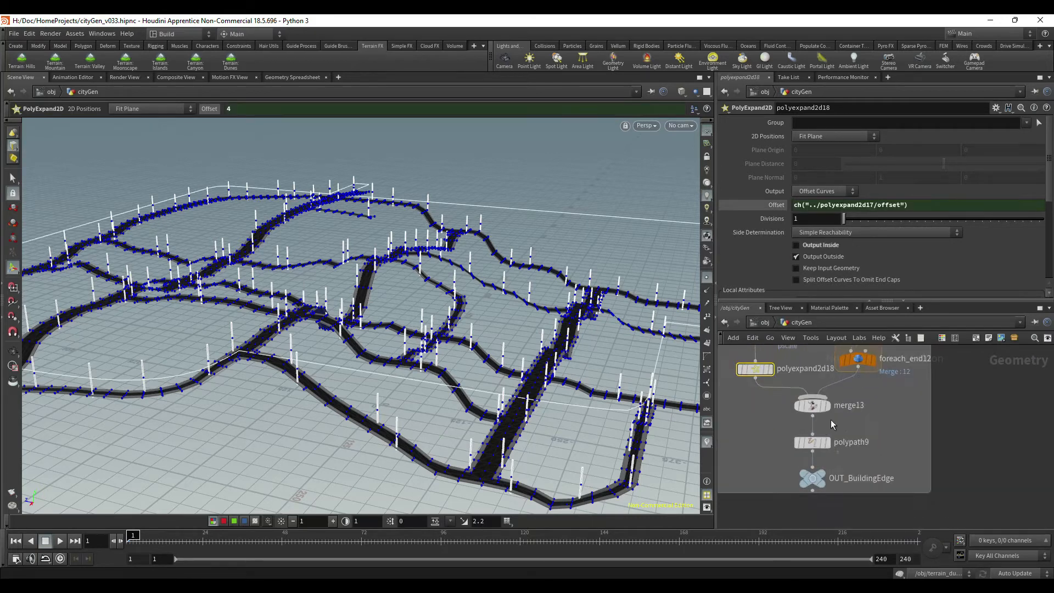
left_click(827, 406)
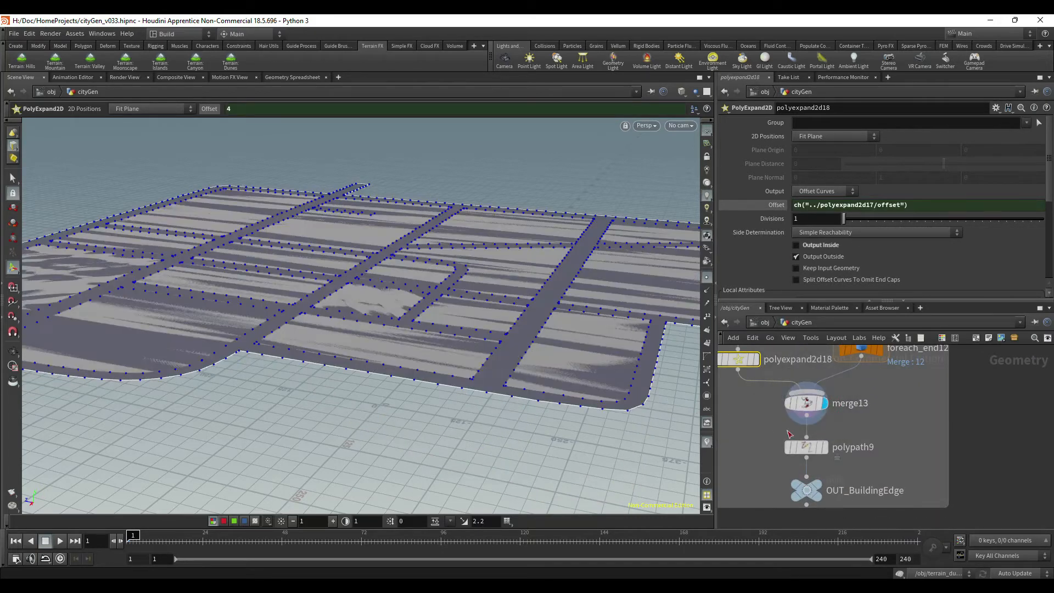
left_click_drag(602, 330, 549, 403, "alt")
left_click_drag(475, 125, 576, 293, "alt")
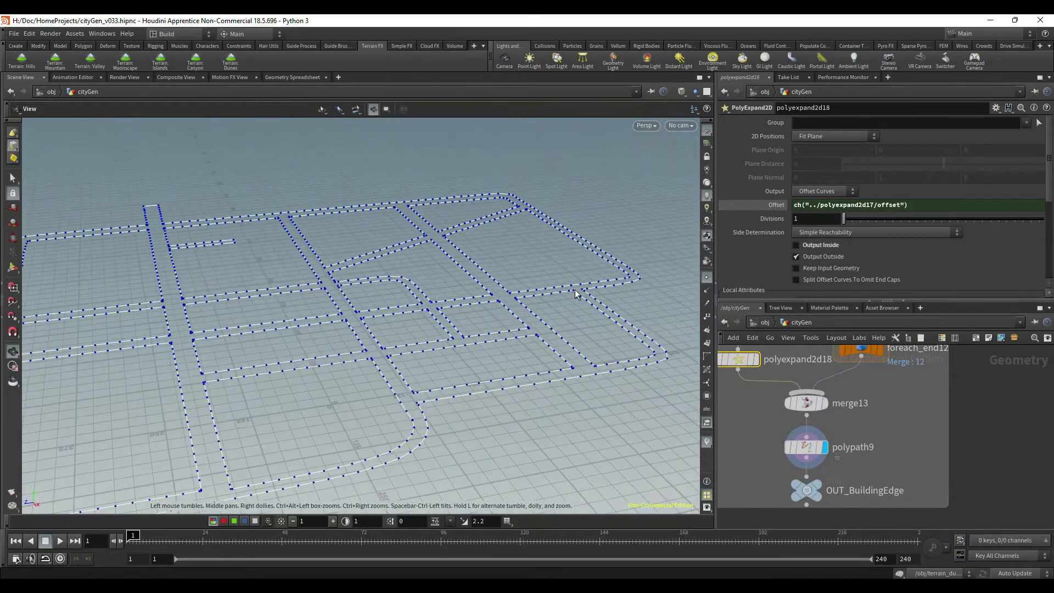
Step: Display ray2 in the lot network and examine the building edge curves projected onto the terrain
scroll(873, 458, "down", 5)
scroll(810, 476, "up", 5)
scroll(942, 447, "down", 5)
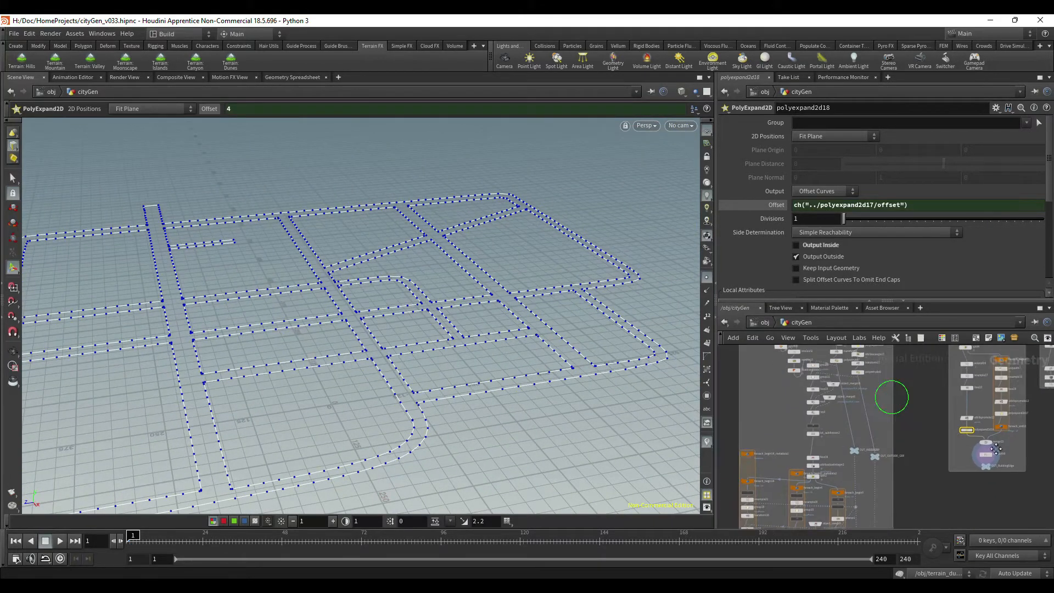
scroll(857, 414, "up", 5)
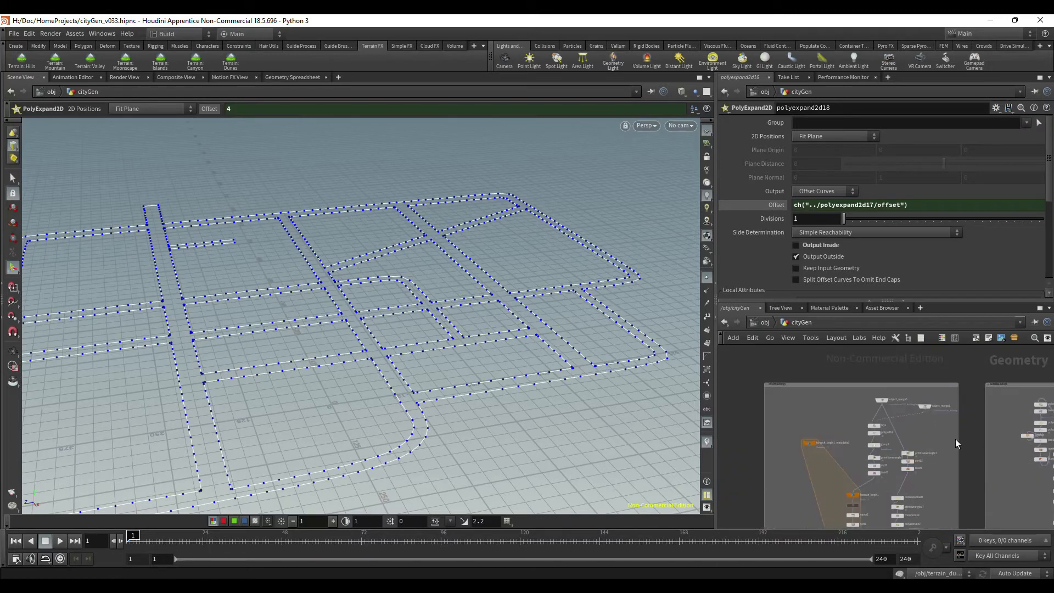
scroll(947, 453, "up", 4)
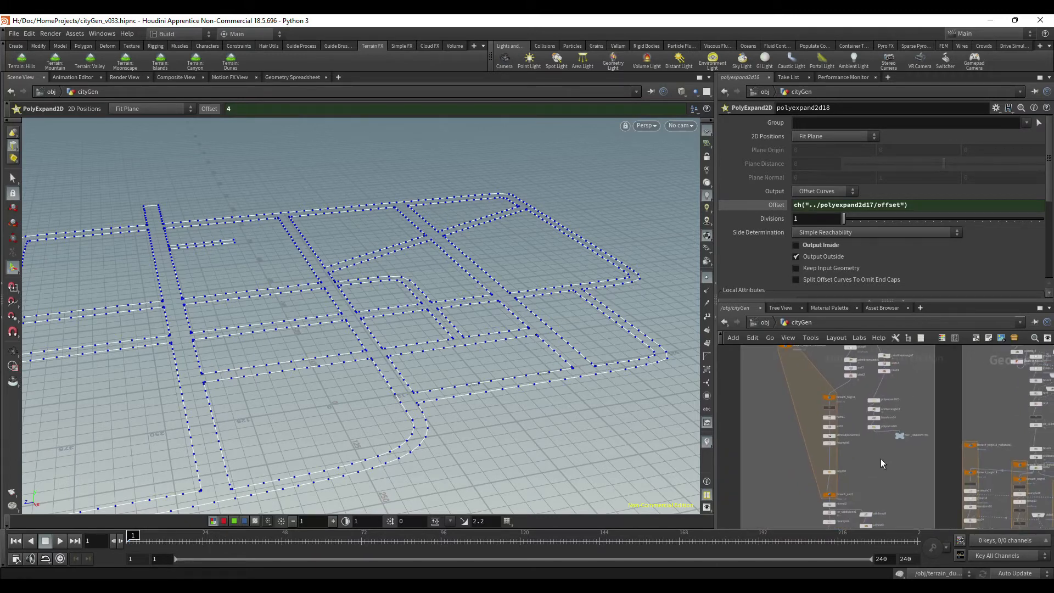
scroll(881, 457, "up", 5)
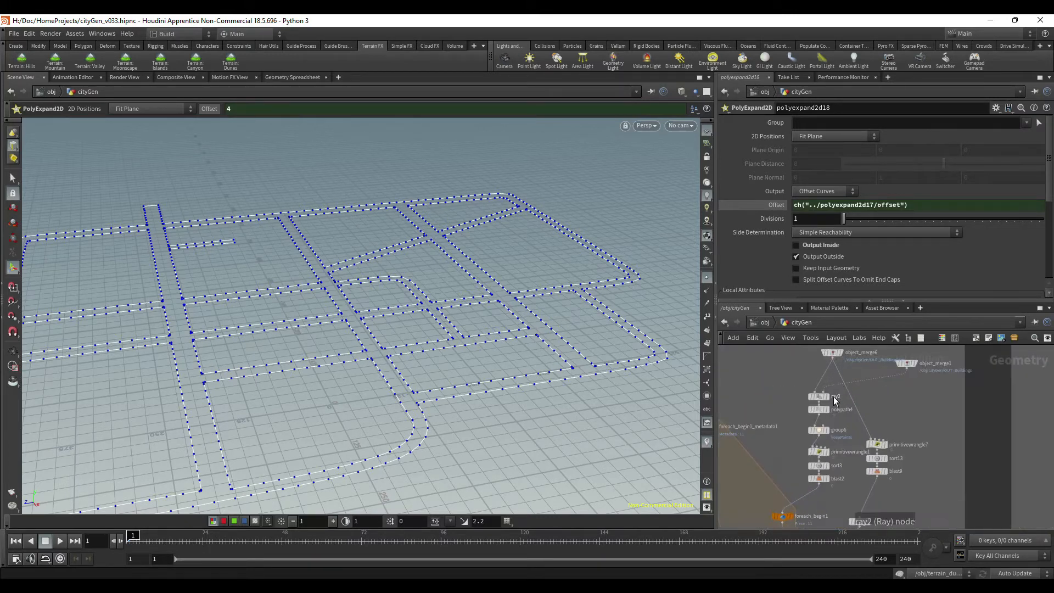
left_click(829, 398)
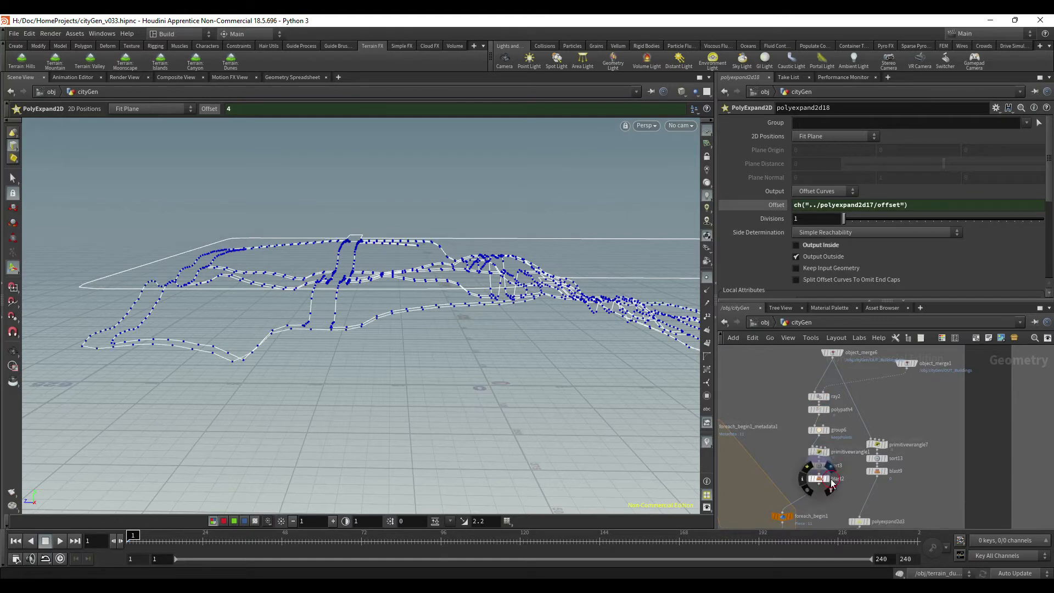
Step: Display normal2 below foreach_end1 and examine the flat city block surfaces from several angles
middle_click_drag(828, 521, 857, 404)
scroll(858, 428, "down", 3)
scroll(833, 483, "up", 3)
scroll(834, 483, "up", 2)
left_click(832, 443)
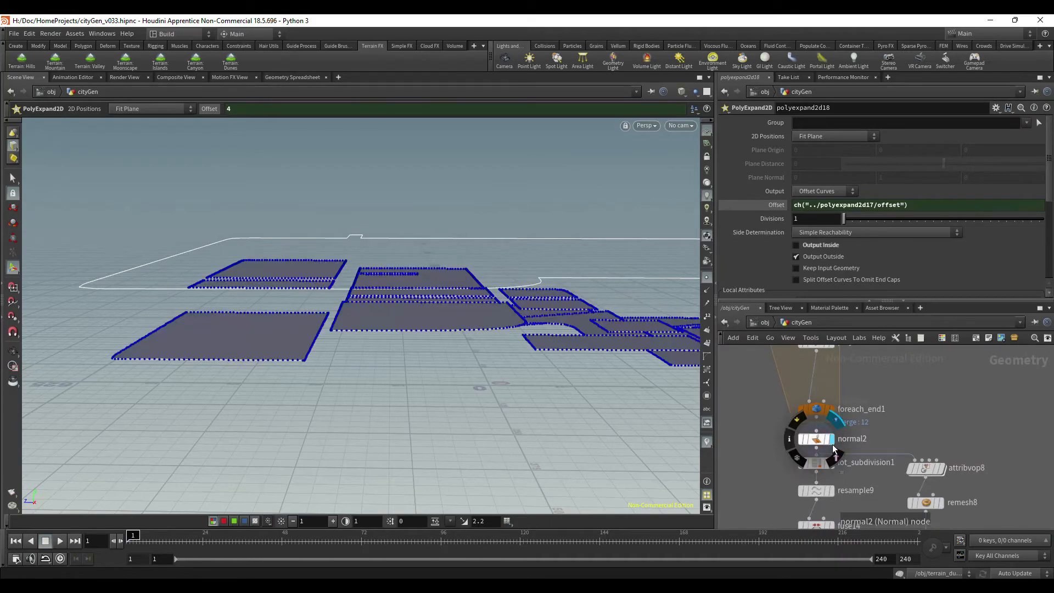
left_click_drag(508, 345, 608, 323)
key("Return")
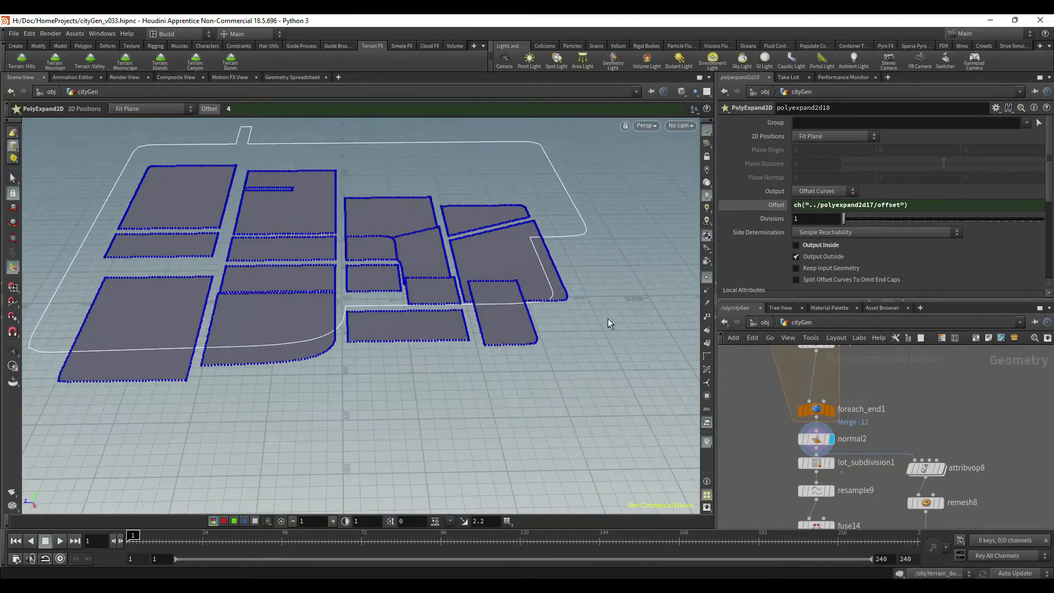
left_click_drag(348, 251, 538, 305)
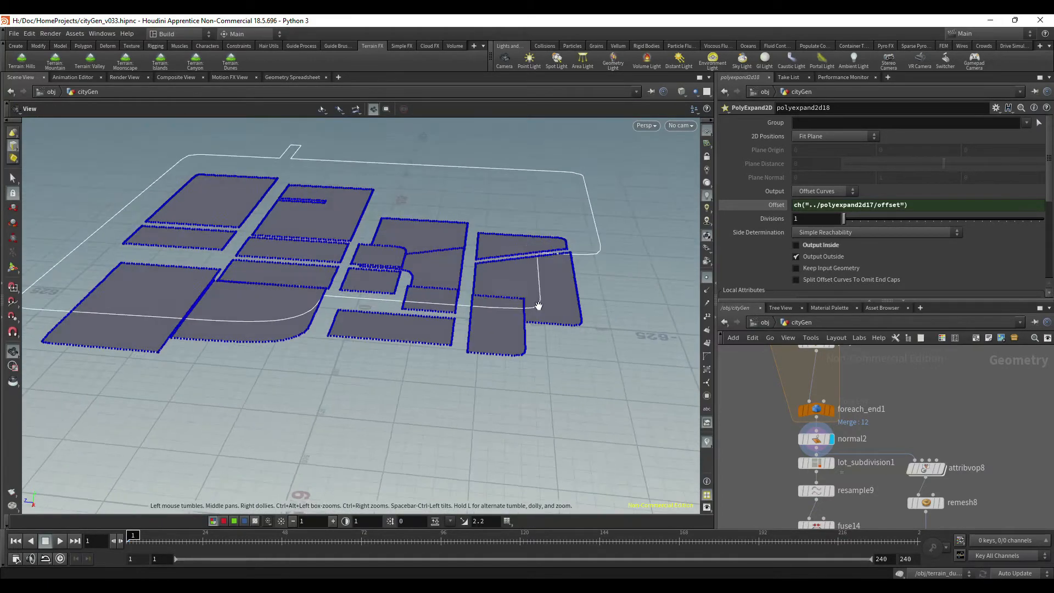
left_click_drag(258, 246, 349, 276)
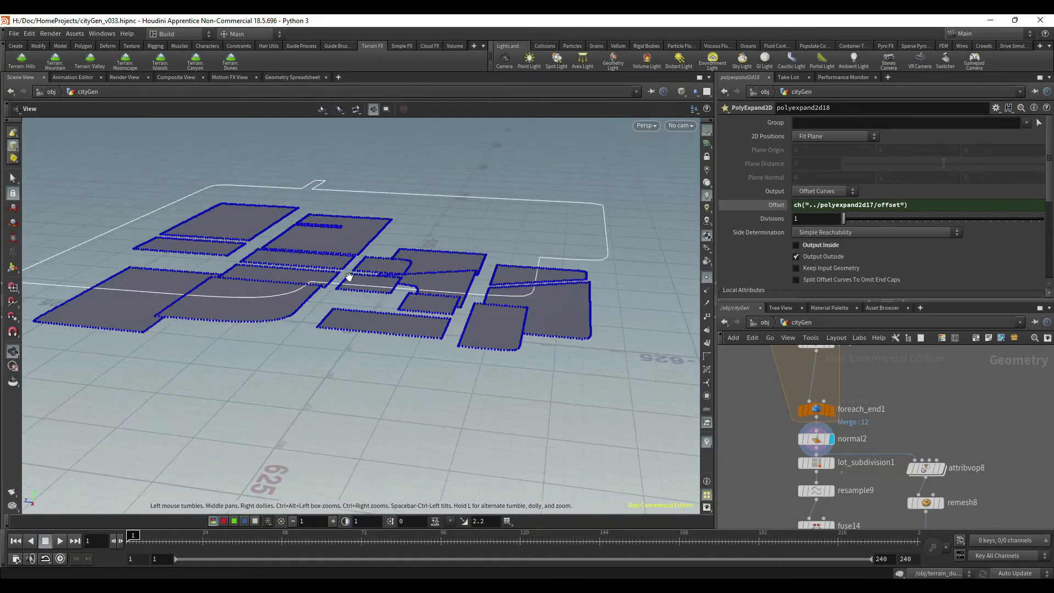
Step: Display lot_subdivision1 and examine from above how the city blocks are divided into lots
left_click(831, 468)
left_click_drag(456, 327, 493, 374)
left_click_drag(399, 283, 393, 313)
middle_click_drag(401, 246, 449, 379)
middle_click_drag(458, 302, 390, 405)
key("Return")
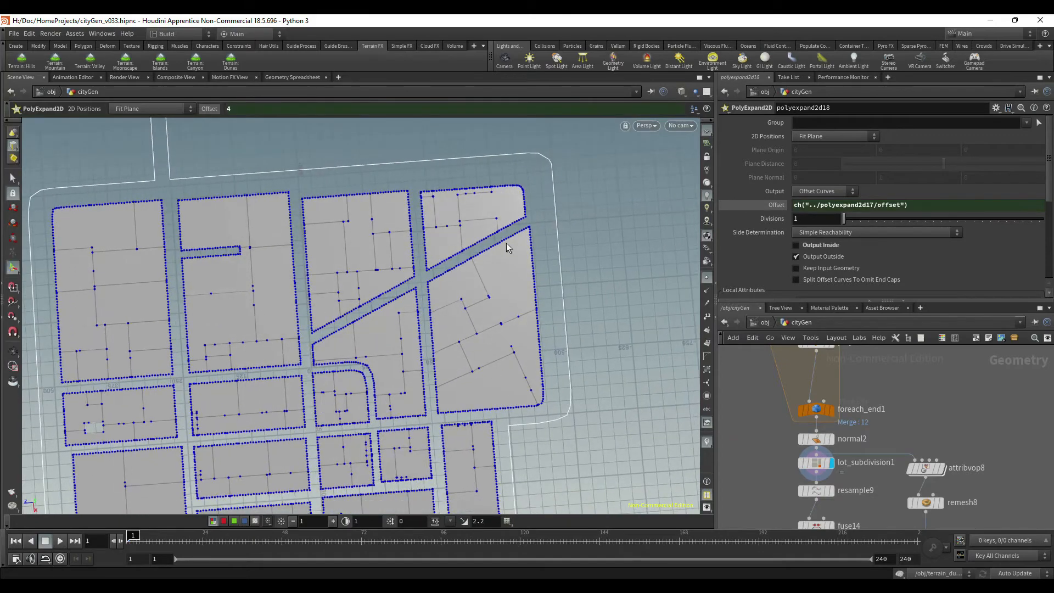
middle_click_drag(383, 320, 532, 223)
left_click_drag(294, 329, 275, 273)
right_click_drag(274, 273, 486, 397)
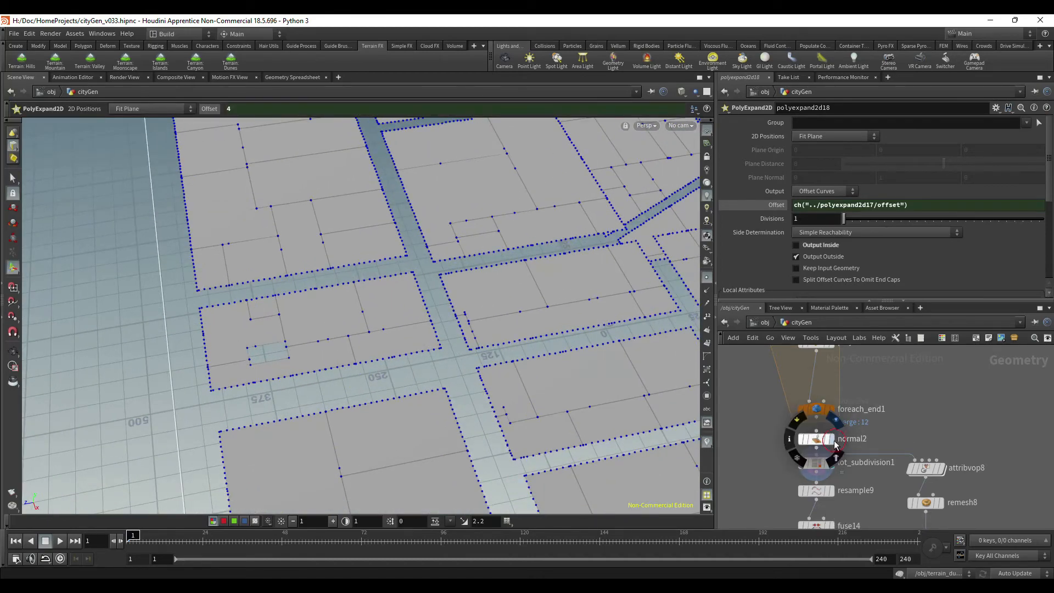
Step: Compare the undivided blocks of normal2 with the divided lots of lot_subdivision1
left_click(833, 440)
left_click_drag(379, 315, 439, 332, "alt")
left_click(834, 465)
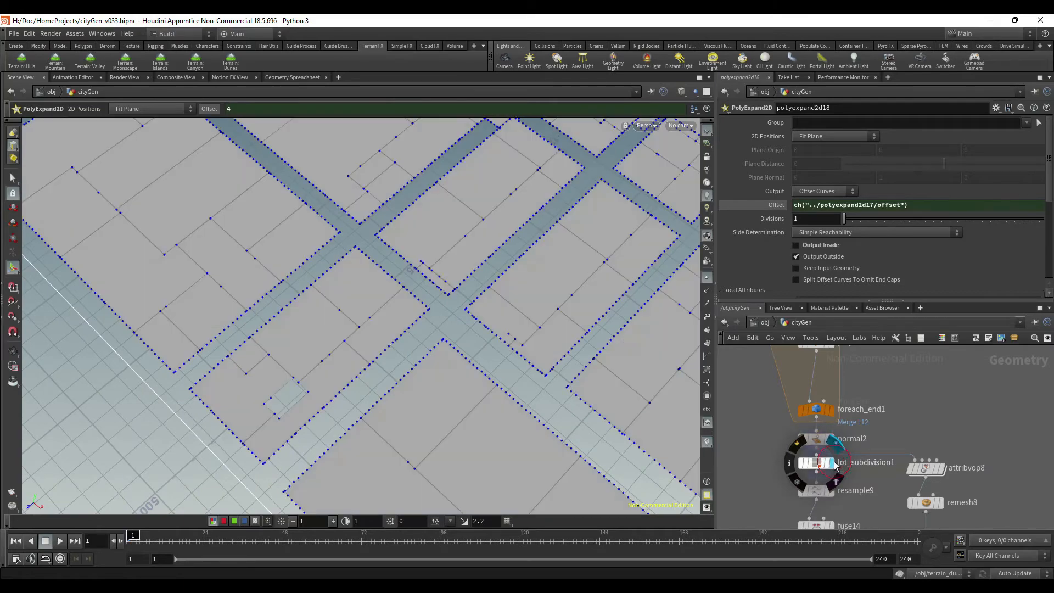
left_click_drag(323, 392, 439, 291)
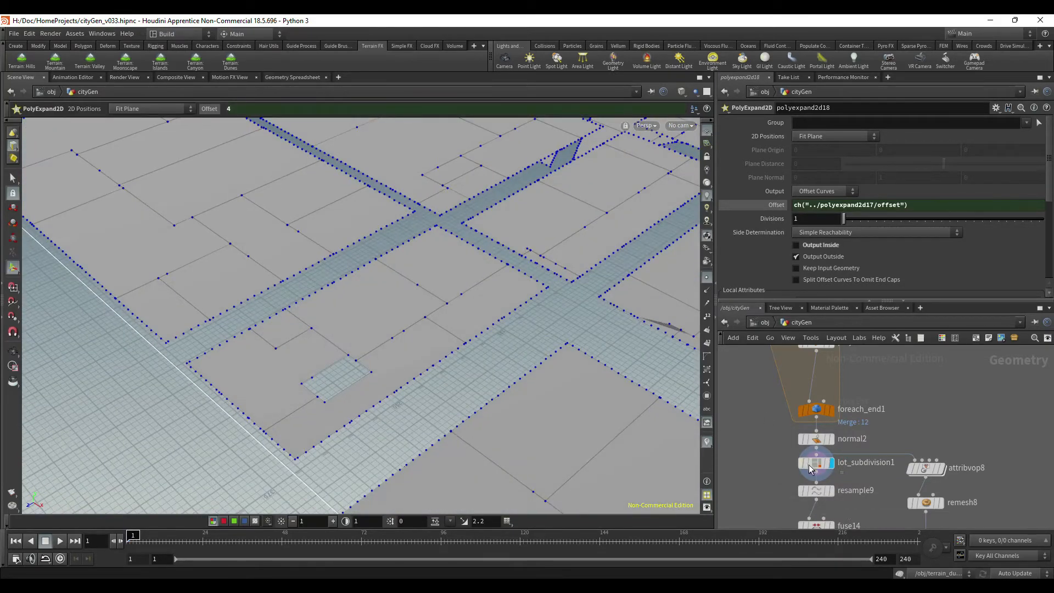
Step: Open lot_subdivision1's parameters and inspect the lot layout across the neighbouring blocks
left_click(815, 467)
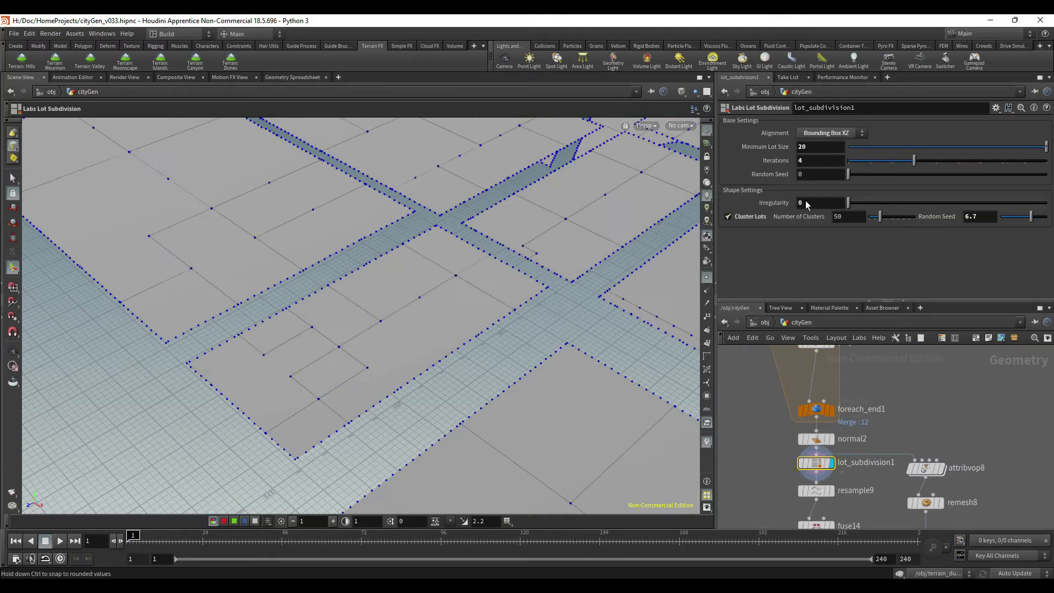
right_click_drag(437, 268, 83, 242, "alt")
middle_click_drag(344, 210, 175, 277, "alt")
left_click_drag(261, 312, 251, 380, "alt")
right_click_drag(251, 379, 369, 311, "alt")
middle_click_drag(236, 346, 346, 322, "alt")
right_click_drag(346, 322, 409, 331, "alt")
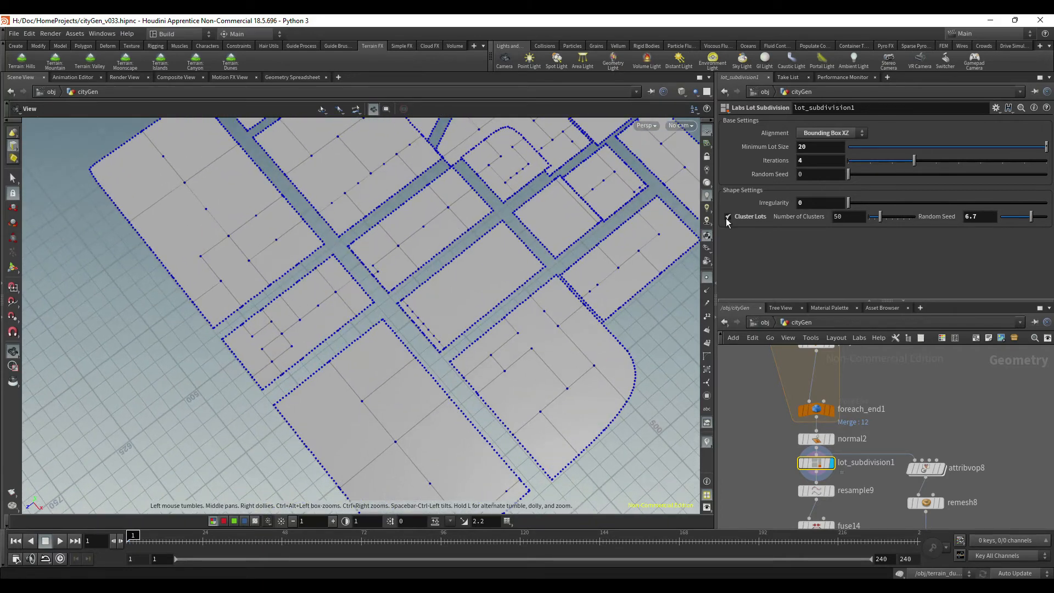
Step: Try adjusting the irregularity of lot_subdivision1 and inspect the lots within the blocks up close
mouse_move(849, 203)
left_mouse_down()
mouse_move(1035, 202)
mouse_move(849, 203)
left_mouse_up()
right_click_drag(454, 187, 364, 293, "alt")
left_click_drag(365, 293, 289, 258, "alt")
right_click_drag(360, 338, 416, 275, "alt")
middle_click_drag(416, 274, 424, 266, "alt")
left_click_drag(368, 331, 411, 292, "alt")
left_click_drag(331, 334, 329, 371, "alt")
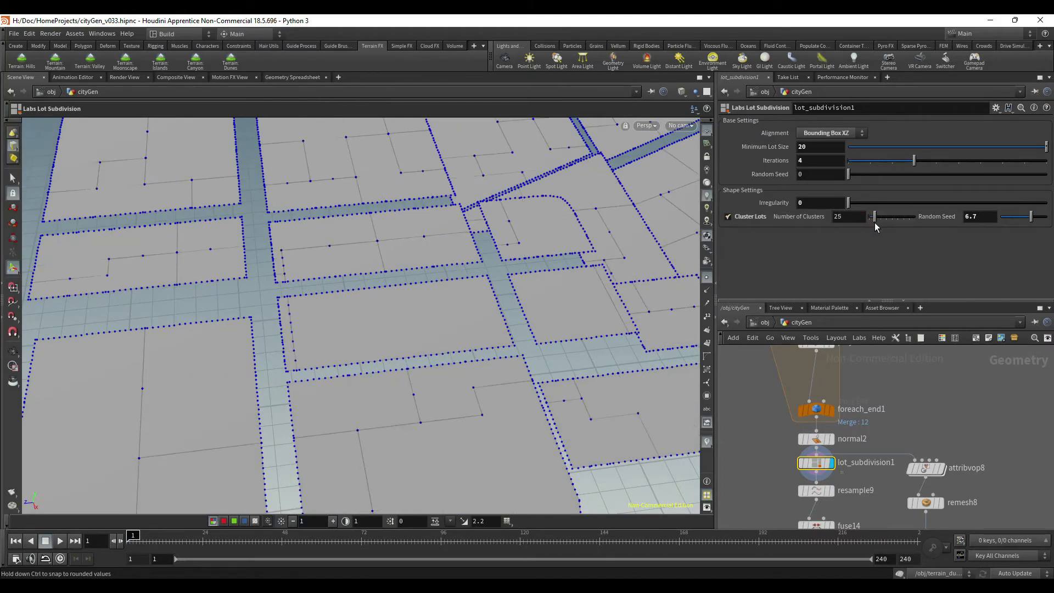
Step: Set lot_subdivision1's number of clusters to 142 and iterations to 3, and check the lots across the whole city
left_click_drag(879, 222, 897, 219)
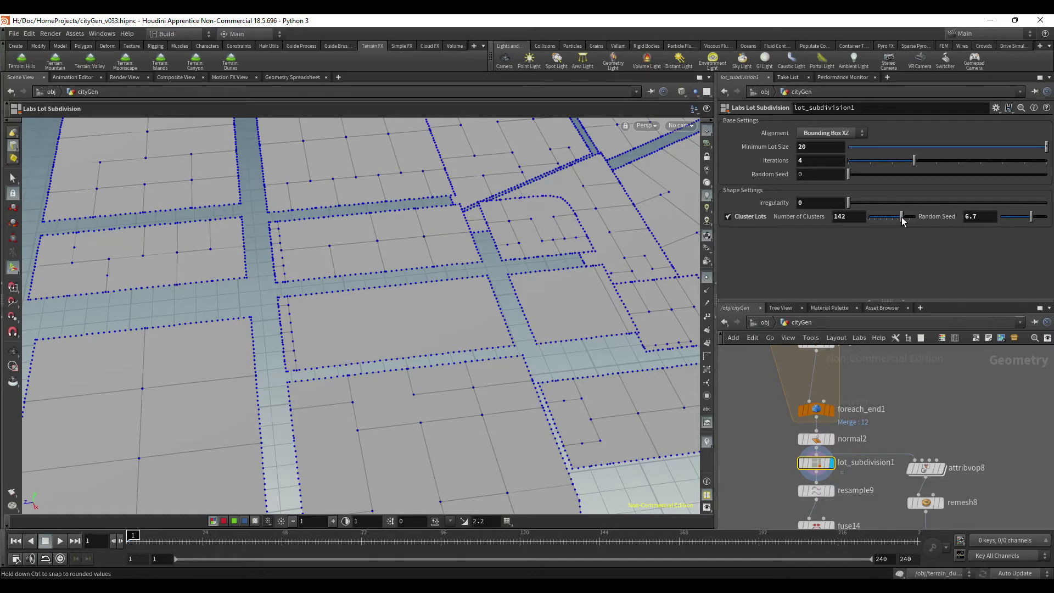
left_click(880, 163)
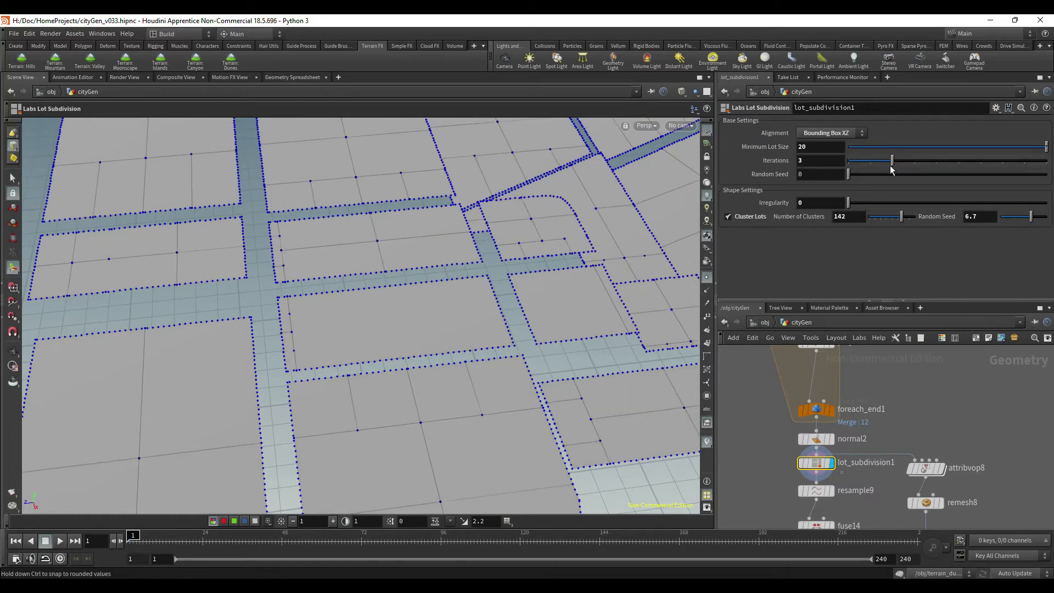
left_click_drag(385, 317, 418, 318)
middle_click_drag(375, 246, 380, 316)
right_click_drag(381, 285, 330, 293)
middle_click_drag(360, 269, 425, 229)
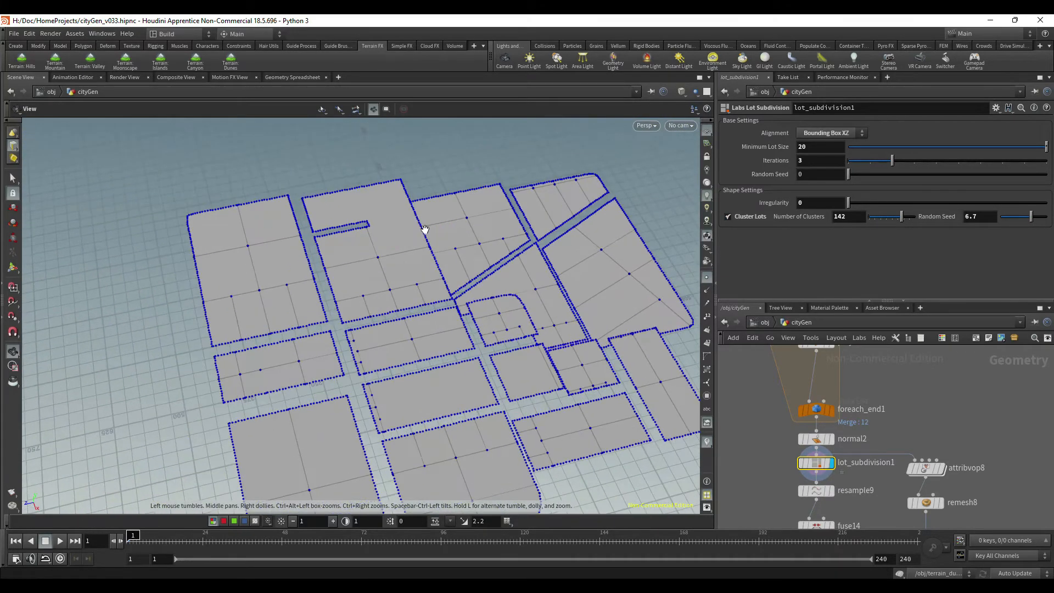
right_click_drag(425, 229, 477, 228)
right_click_drag(469, 294, 368, 299)
middle_click_drag(367, 299, 369, 192)
Step: Display split1 below attribadjustinteger1 and examine which lots are separated from the city blocks
scroll(888, 416, "down", 4)
middle_click_drag(918, 433, 916, 384)
middle_click_drag(871, 476, 876, 420)
scroll(878, 421, "up", 5)
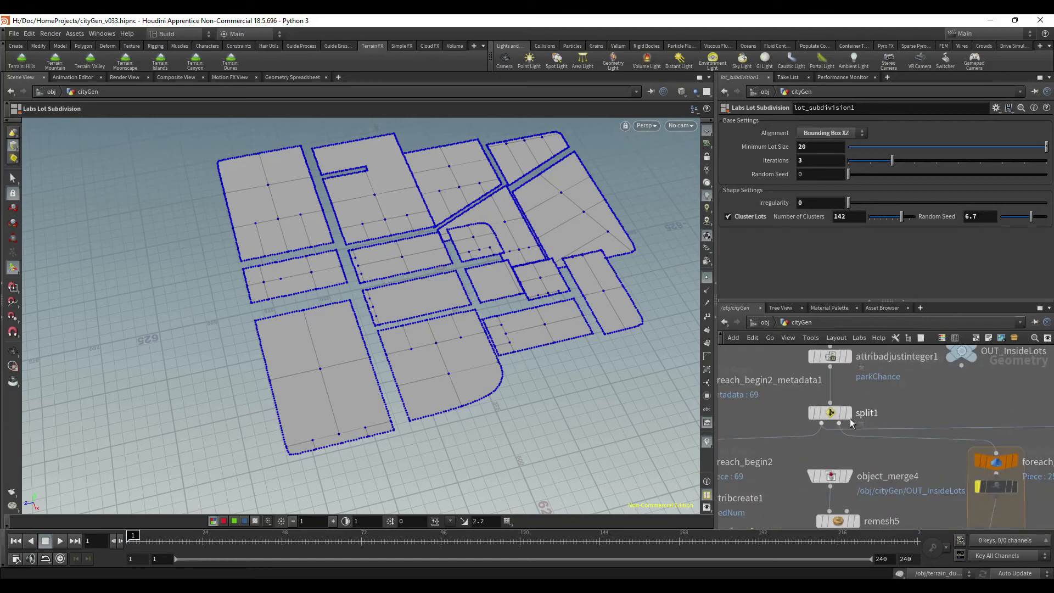
left_click(849, 420)
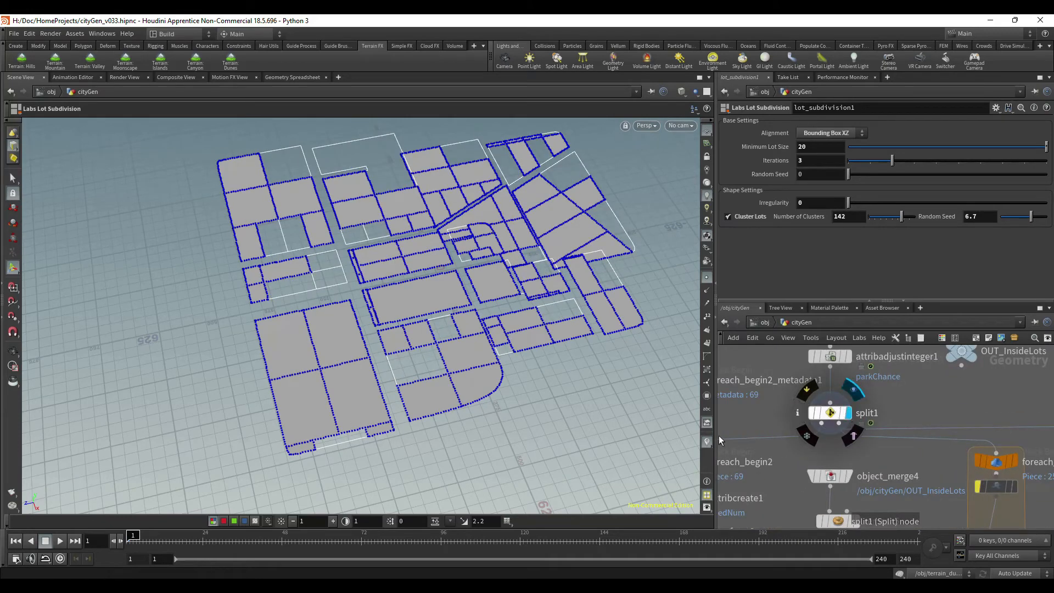
key("Escape")
middle_click_drag(470, 226, 445, 346)
key("Escape")
left_click_drag(557, 282, 327, 302)
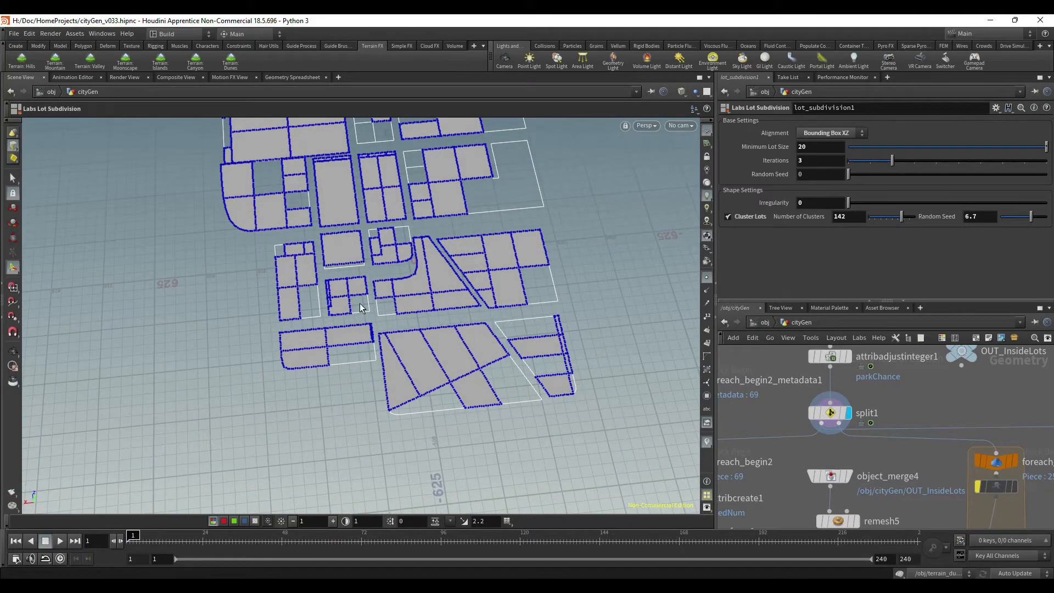
Step: Display foreach_end2 and examine the extruded building volumes on the lots from several angles
scroll(921, 434, "down", 5)
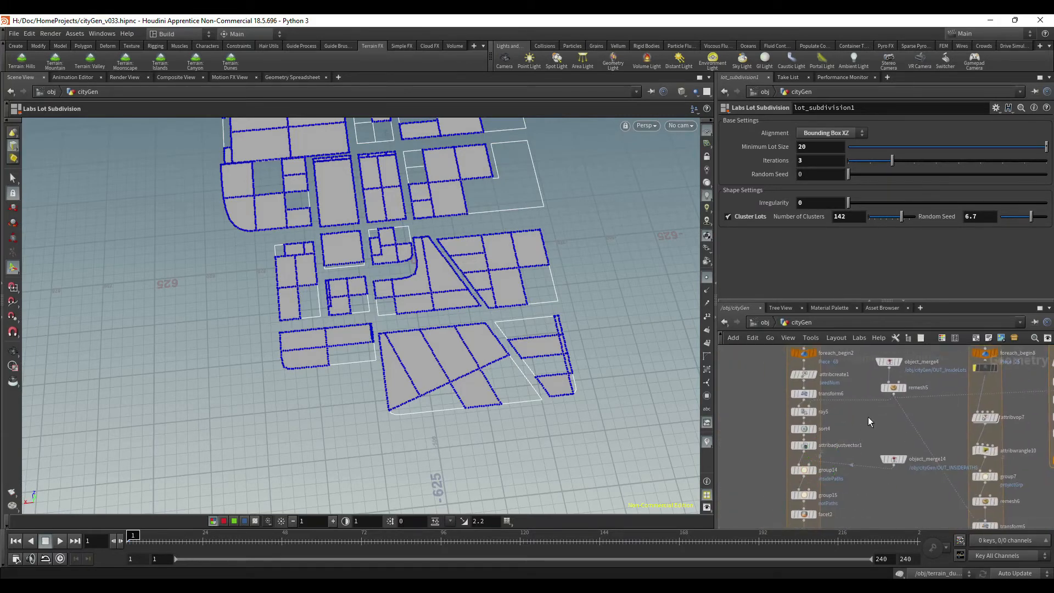
left_click_drag(541, 298, 604, 321)
scroll(912, 445, "down", 3)
middle_click_drag(899, 483, 899, 420)
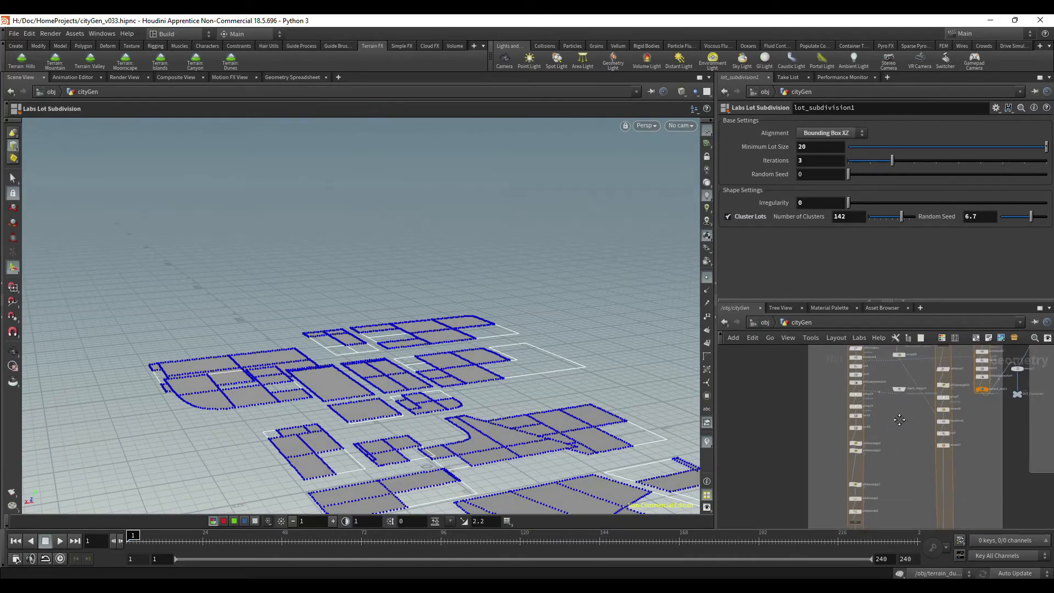
scroll(878, 444, "up", 10)
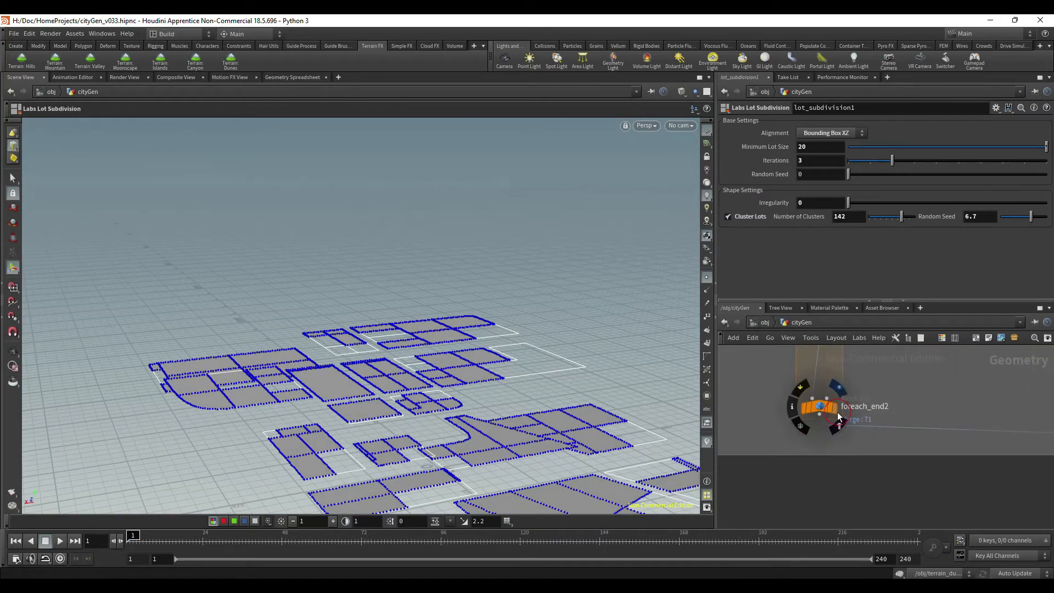
left_click(837, 414)
key("Escape")
left_click_drag(466, 296, 398, 436)
middle_click_drag(397, 436, 409, 441)
left_click_drag(317, 275, 571, 327)
mouse_move(470, 247)
left_mouse_down()
mouse_move(461, 273)
mouse_move(550, 311)
mouse_move(522, 251)
mouse_move(576, 278)
mouse_move(576, 308)
mouse_move(485, 252)
left_mouse_up()
middle_click_drag(484, 252, 483, 251)
left_click_drag(380, 363, 379, 272)
middle_click_drag(394, 319, 418, 296)
left_click_drag(418, 296, 668, 381)
Step: Move the OUT_LOTS_INSIDE null directly below foreach_end8 in the network
scroll(971, 406, "down", 4)
scroll(1000, 395, "up", 6)
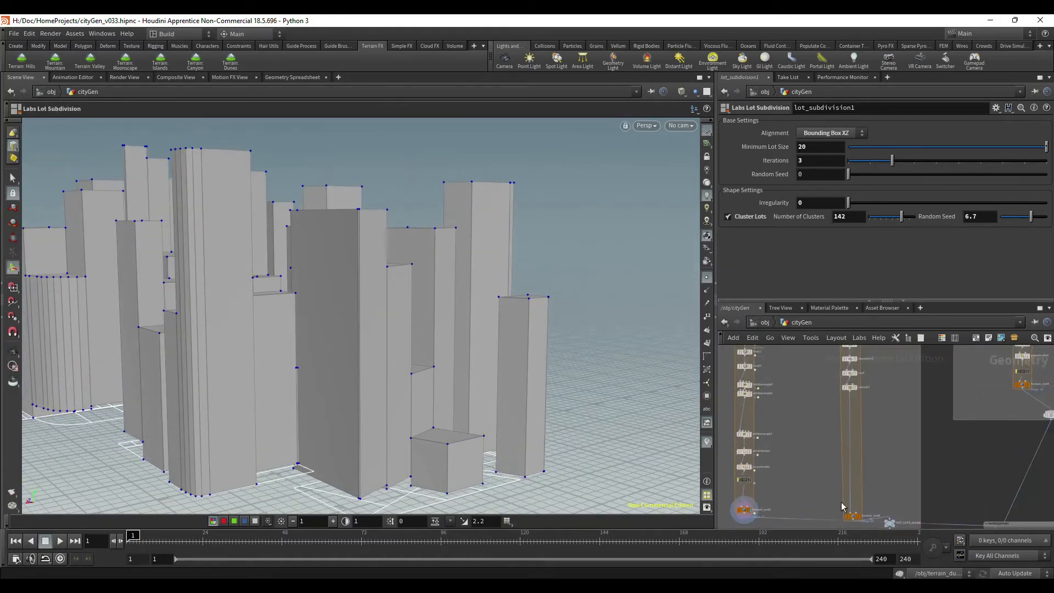
scroll(851, 414, "up", 5)
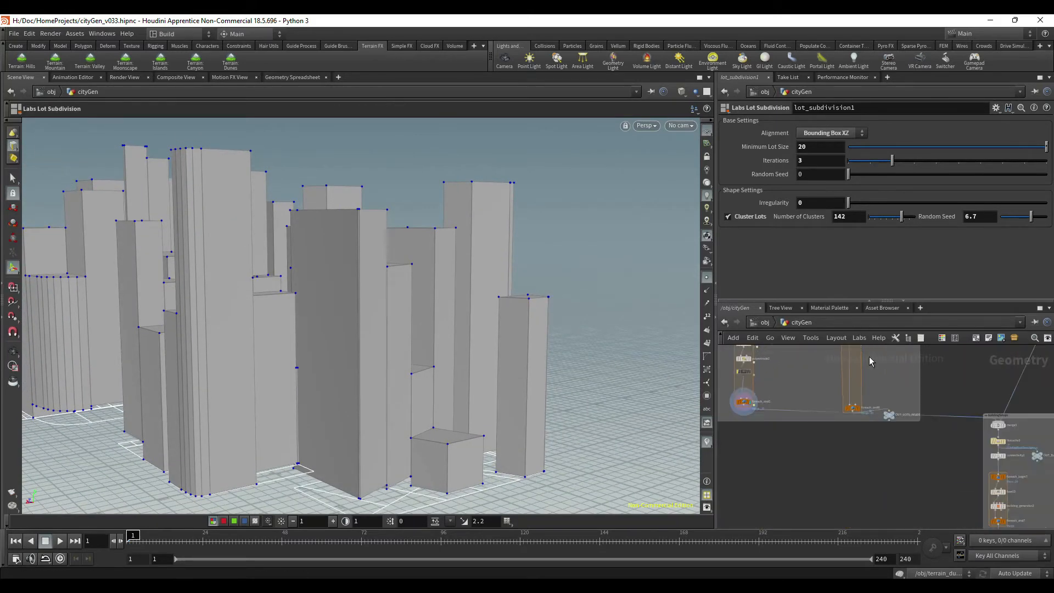
left_click_drag(805, 400, 801, 360)
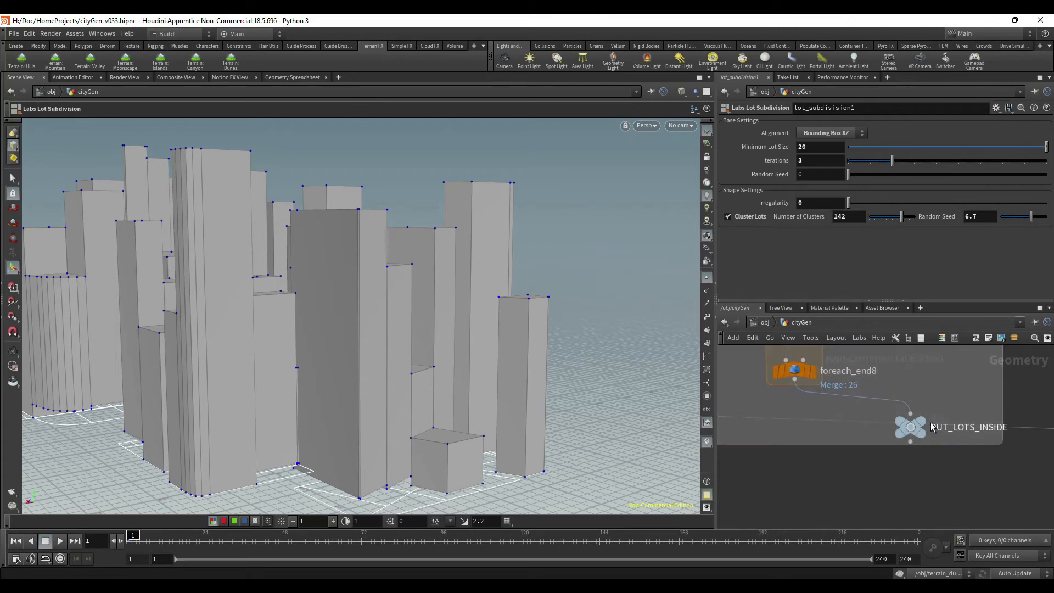
scroll(966, 410, "down", 3)
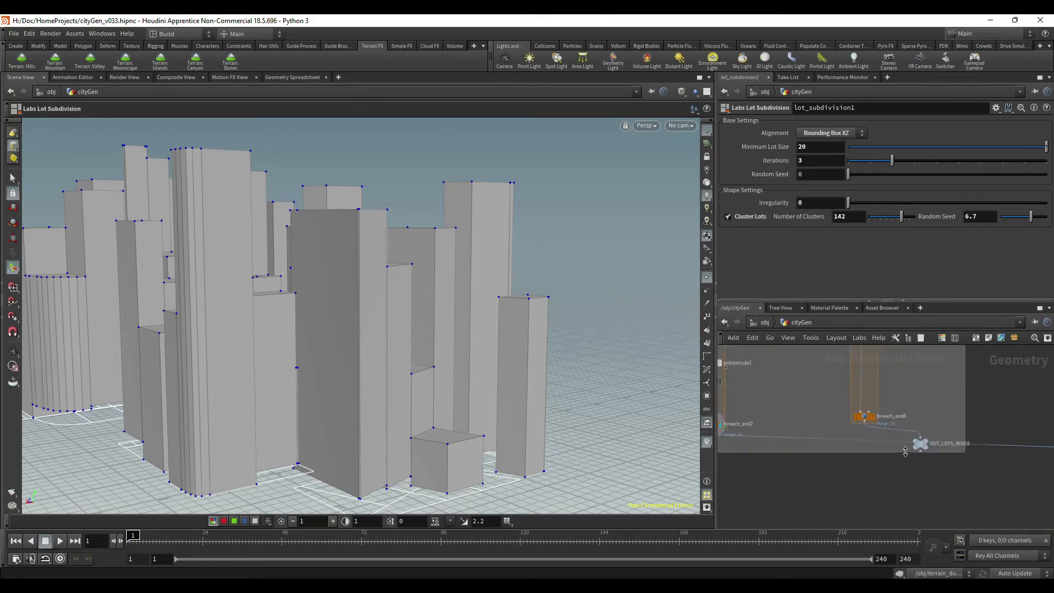
left_click_drag(895, 446, 868, 464)
scroll(872, 463, "up", 2)
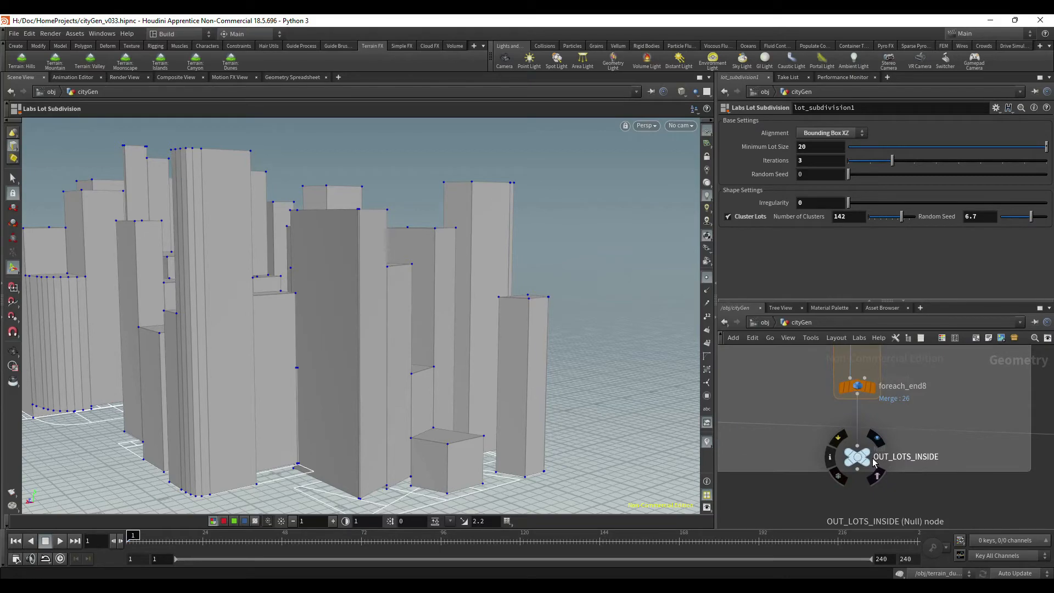
Step: Display OUT_LOTS_INSIDE and examine the remeshed ground patches on the inner lots from several angles
left_click(865, 456)
key("Escape")
left_click_drag(549, 330, 522, 330)
middle_click_drag(522, 329, 393, 346)
left_click_drag(393, 347, 502, 359)
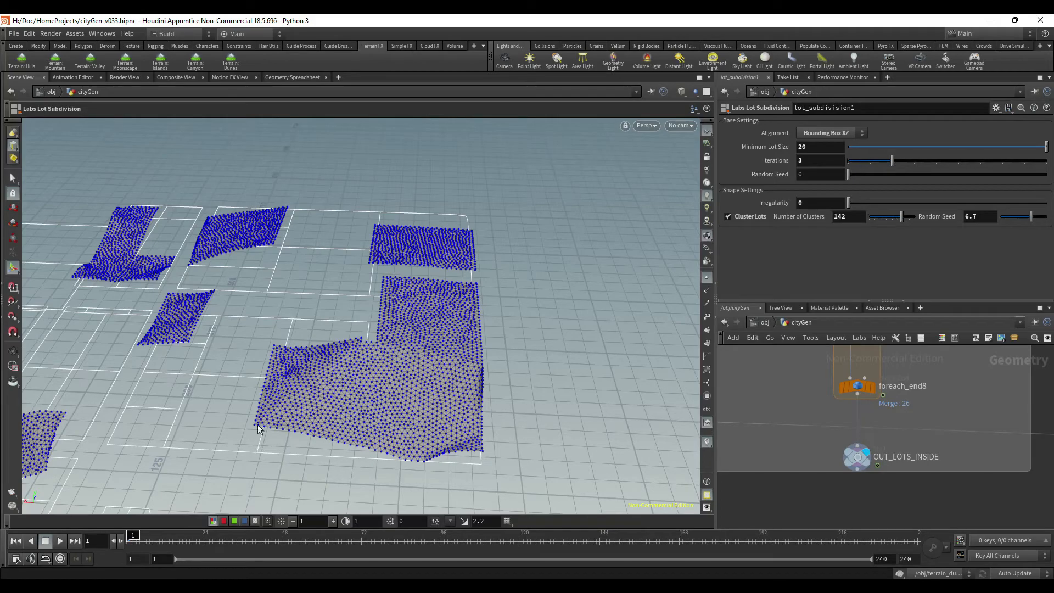
left_click_drag(443, 280, 465, 321)
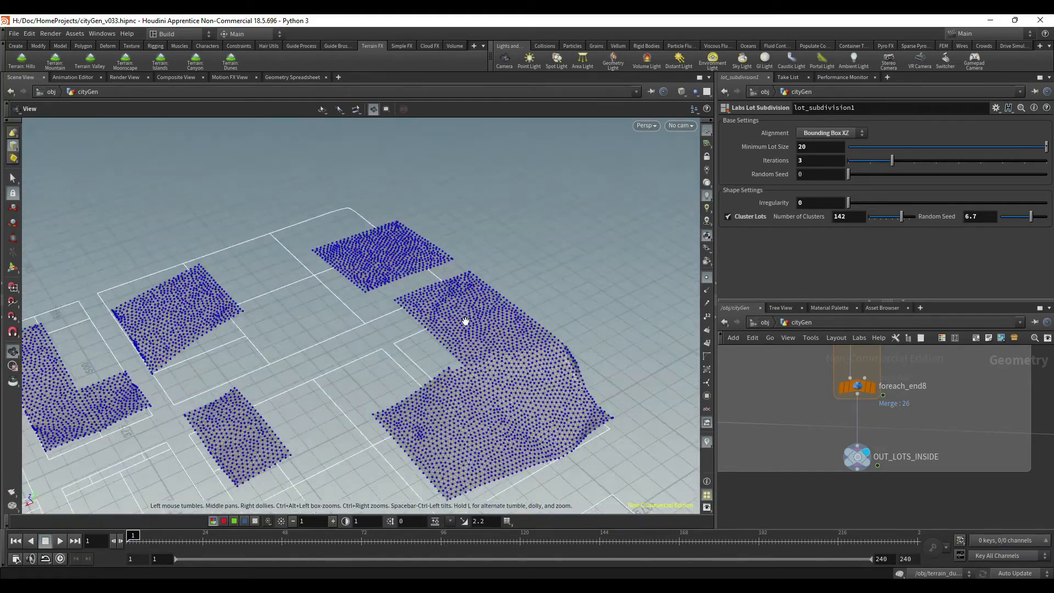
left_click_drag(394, 295, 353, 293)
middle_click_drag(444, 342, 545, 292)
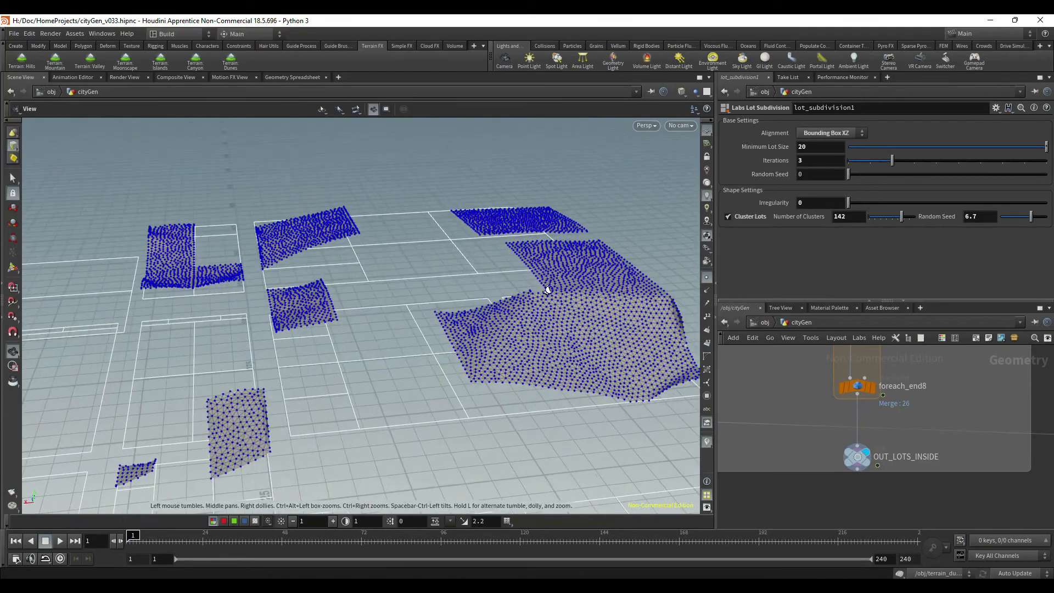
right_click_drag(545, 291, 443, 254)
middle_click_drag(442, 254, 373, 293)
left_click_drag(374, 293, 662, 416)
Step: Display merge15 above OUT_Foundation and examine the merged building foundations along the city's edge from above
scroll(969, 453, "down", 5)
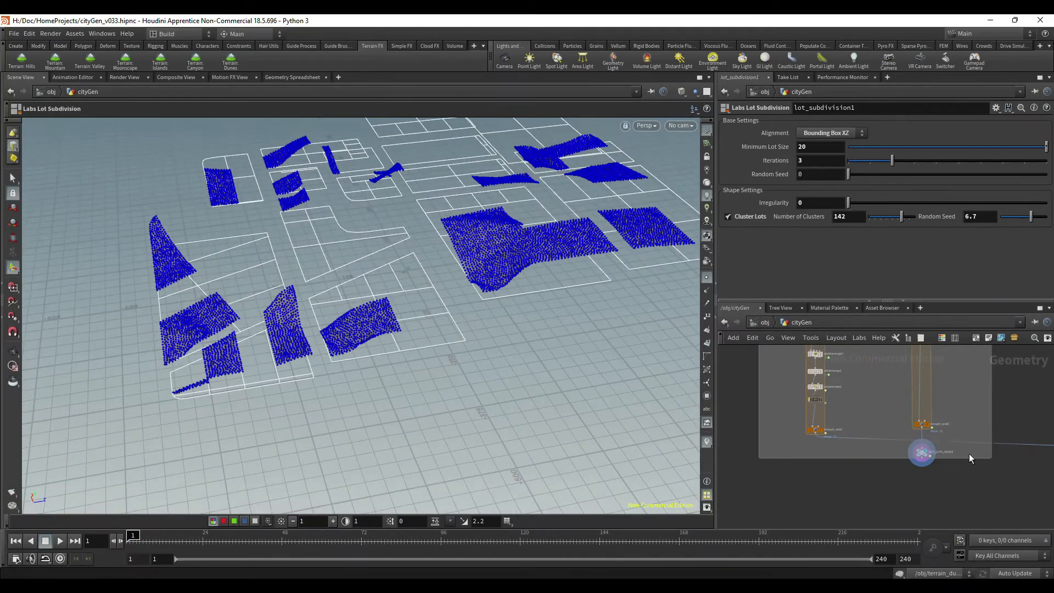
middle_click_drag(969, 454, 778, 483)
middle_click_drag(924, 467, 876, 531)
middle_click_drag(870, 382, 894, 463)
middle_click_drag(894, 416, 896, 553)
middle_click_drag(853, 449, 936, 382)
scroll(898, 452, "up", 2)
scroll(898, 456, "up", 2)
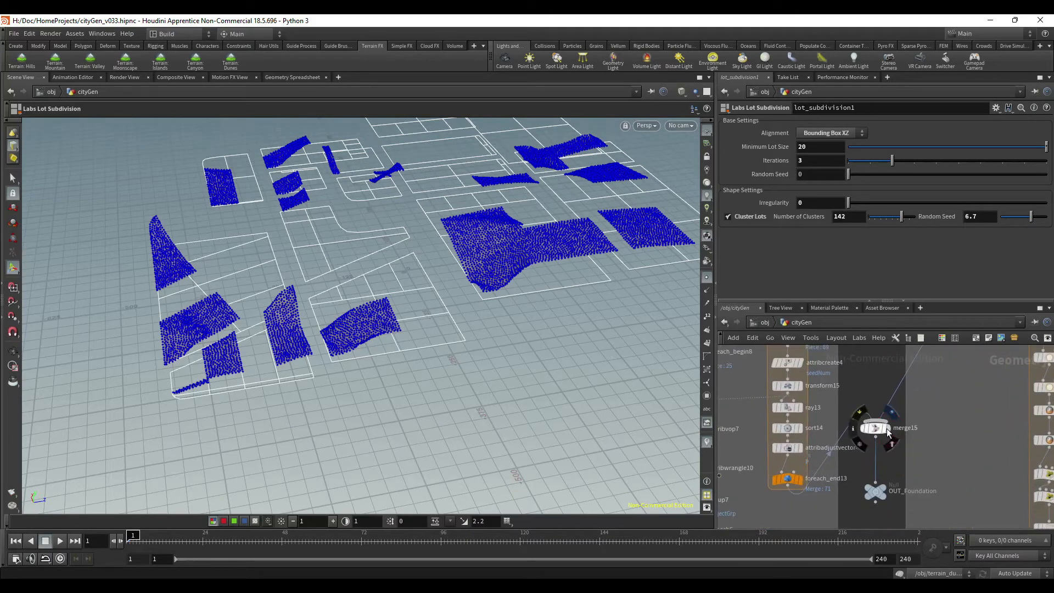
left_click(889, 432)
left_click_drag(564, 390, 639, 373, "alt")
left_click_drag(452, 257, 502, 294, "alt")
left_click_drag(680, 396, 624, 407)
middle_click_drag(135, 353, 420, 341, "alt")
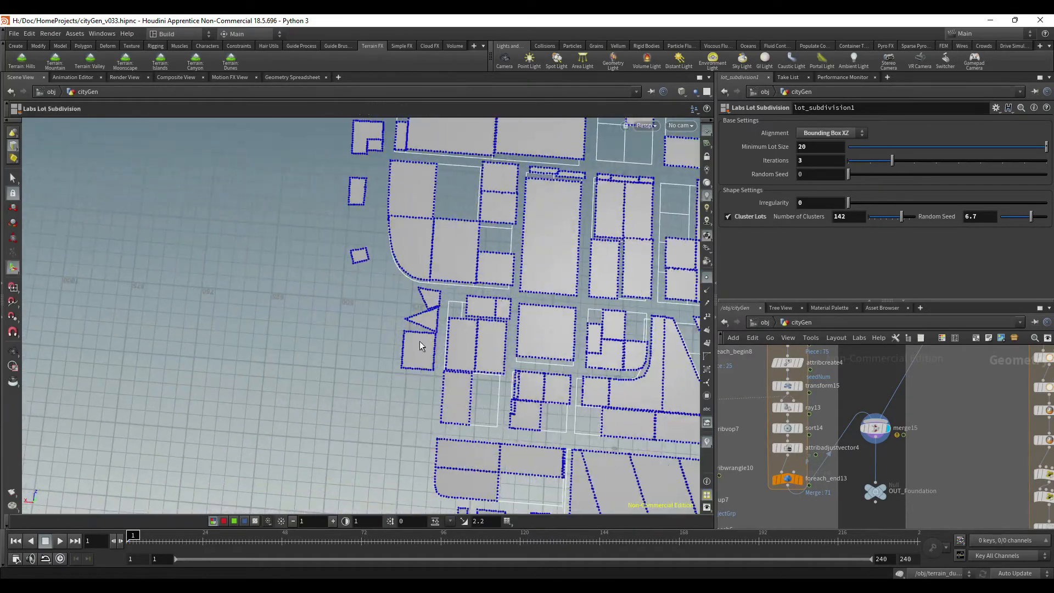
middle_click_drag(466, 291, 431, 367, "alt")
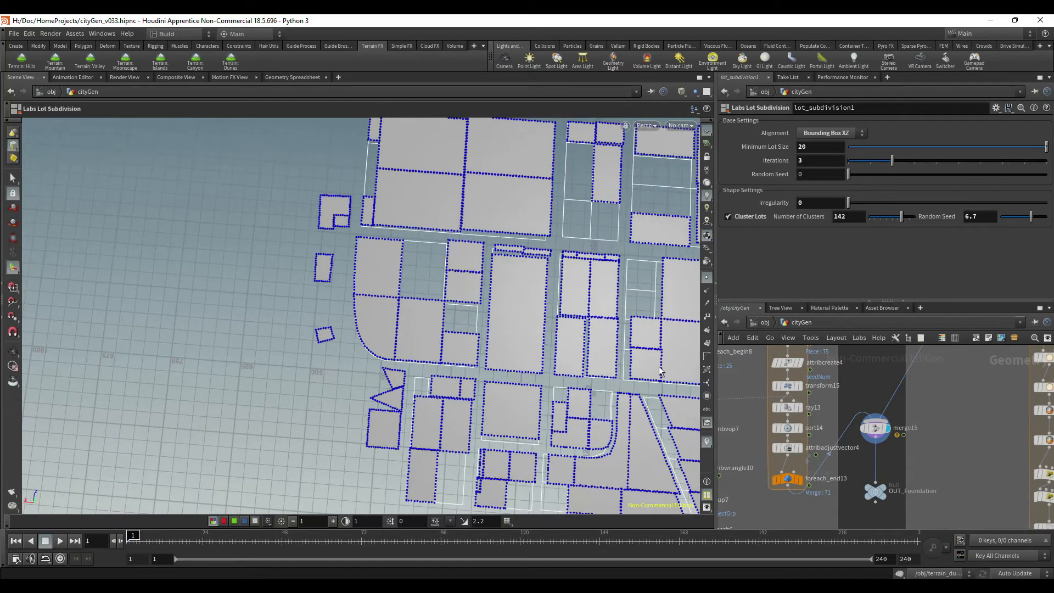
Step: Display blast6 below sort12 to view the outer edge curve around the city
middle_click_drag(887, 377, 829, 541)
middle_click_drag(929, 433, 894, 551)
middle_click_drag(1006, 361, 969, 529)
middle_click_drag(946, 409, 951, 531)
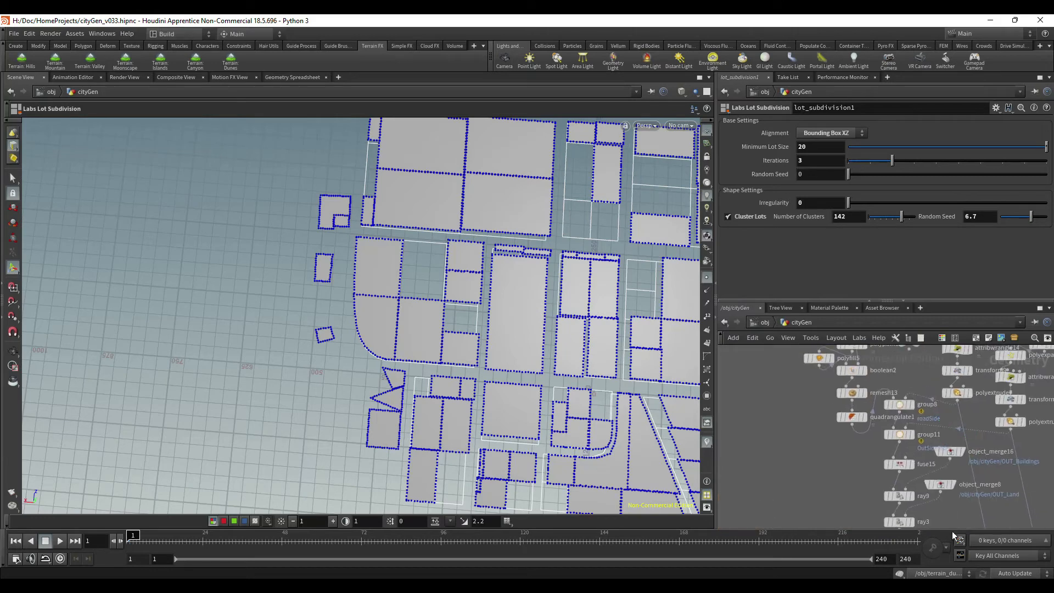
scroll(920, 391, "down", 3)
middle_click_drag(912, 361, 896, 431)
middle_click_drag(915, 385, 895, 473)
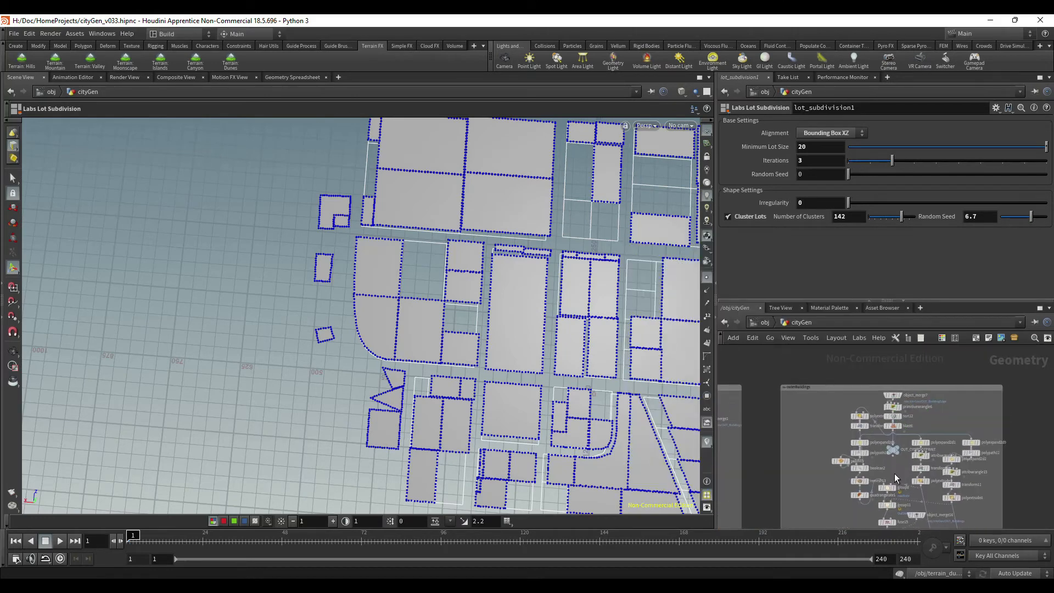
scroll(894, 471, "up", 1)
middle_click_drag(1037, 492, 984, 342)
scroll(973, 424, "down", 3)
middle_click_drag(970, 402, 954, 485)
scroll(900, 447, "up", 3)
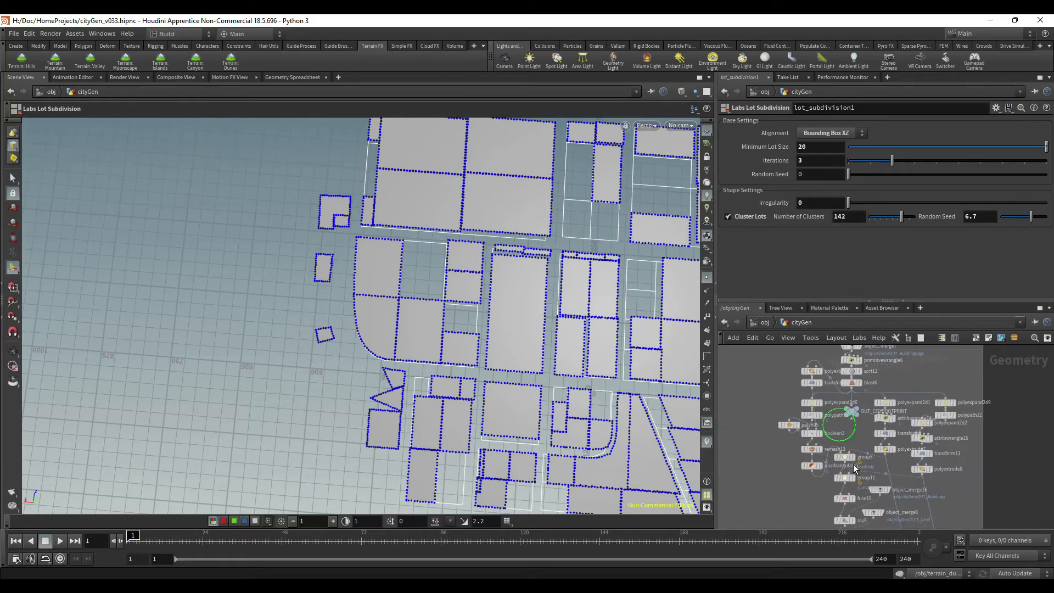
scroll(867, 423, "up", 2)
left_click(875, 420)
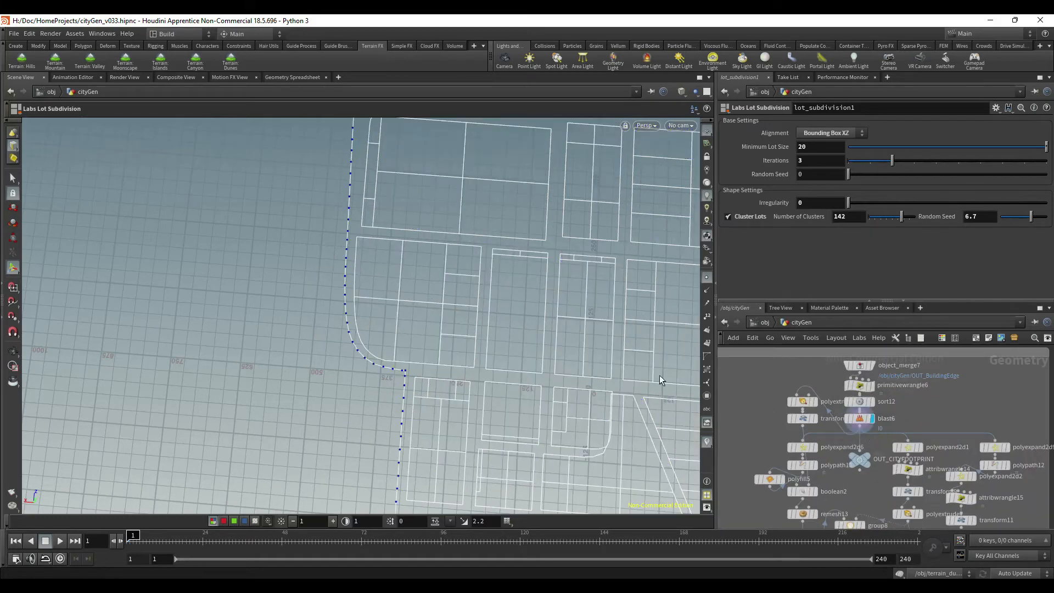
Step: Display quadrangulate1 below remesh13 and examine the expanded strip around the whole city, including its corners
middle_click_drag(829, 451, 825, 397)
left_click(810, 487)
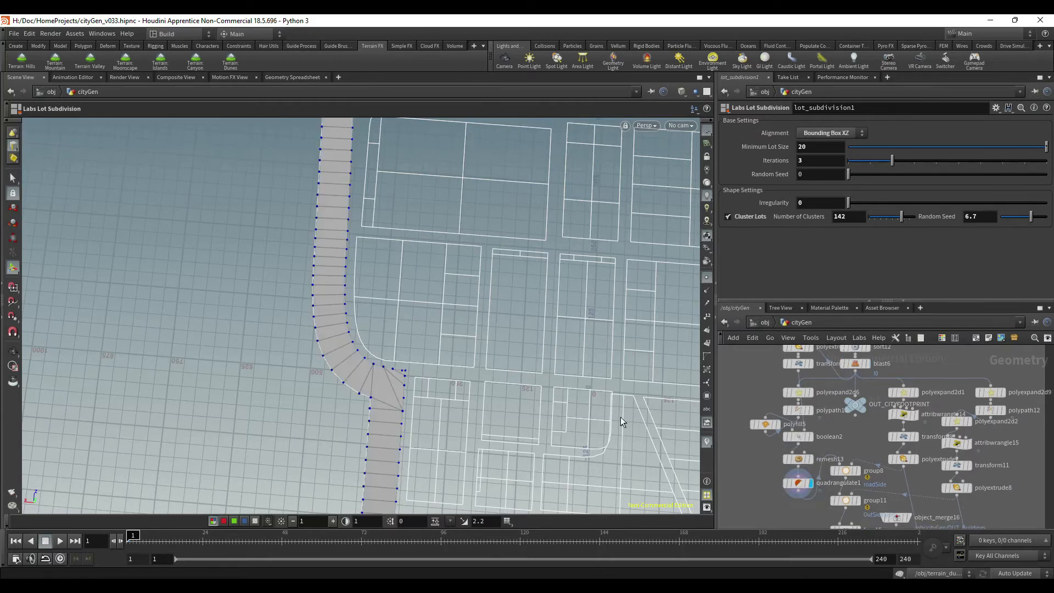
scroll(521, 338, "down", 3)
middle_click_drag(499, 317, 364, 171)
key("Return")
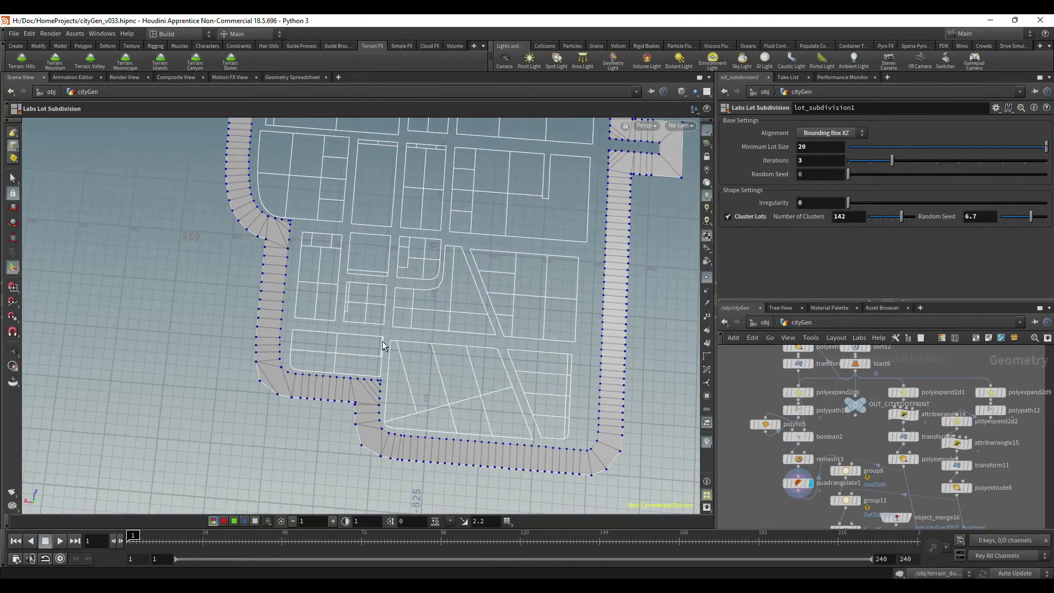
middle_click_drag(277, 391, 290, 424)
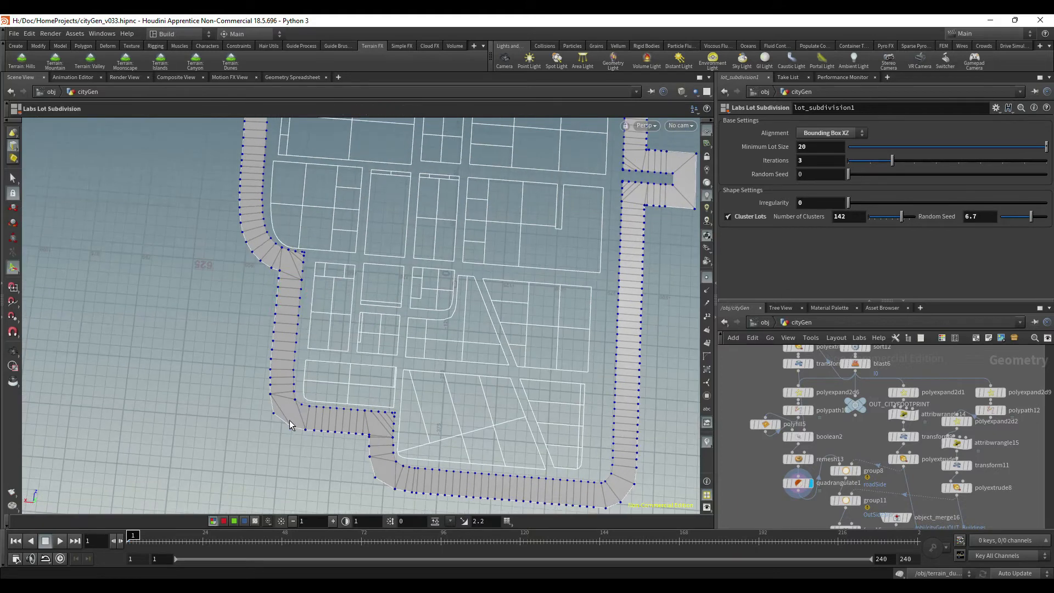
middle_click_drag(488, 280, 381, 353)
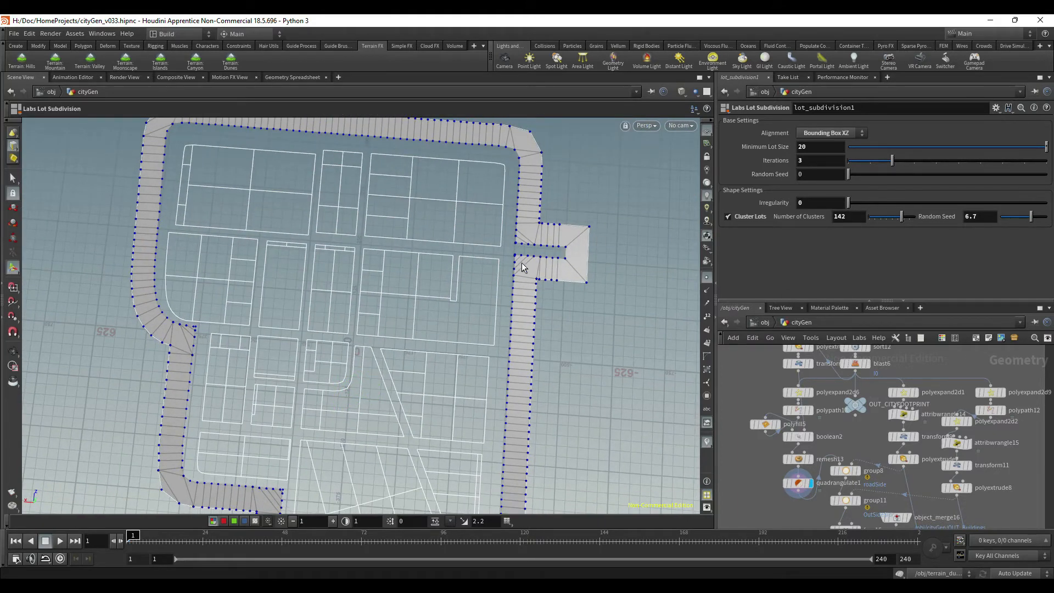
middle_click_drag(511, 258, 538, 354)
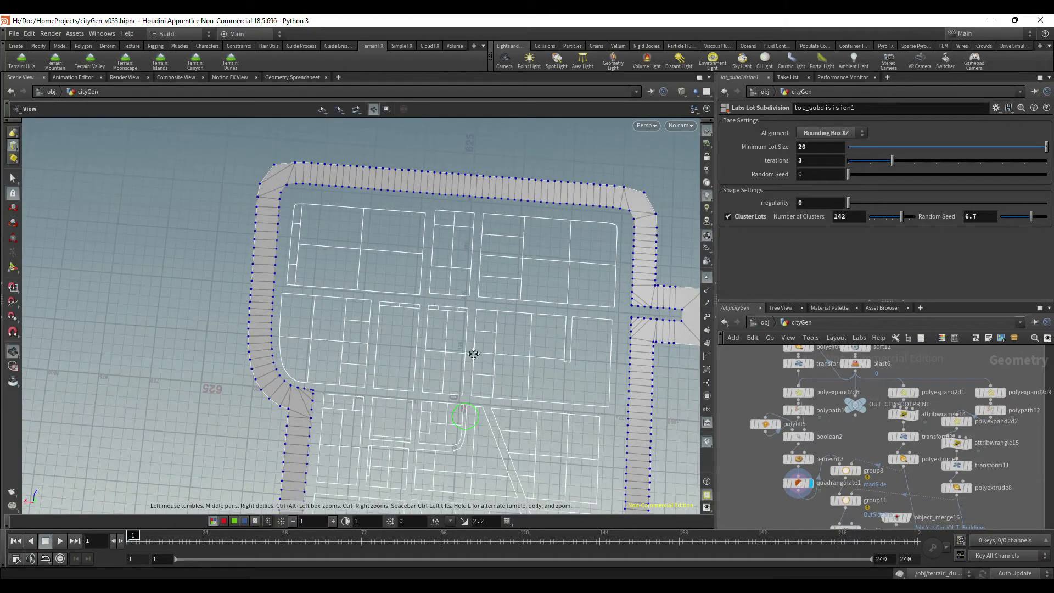
middle_click_drag(461, 409, 445, 295)
right_click_drag(446, 295, 424, 296)
right_click_drag(282, 268, 412, 266)
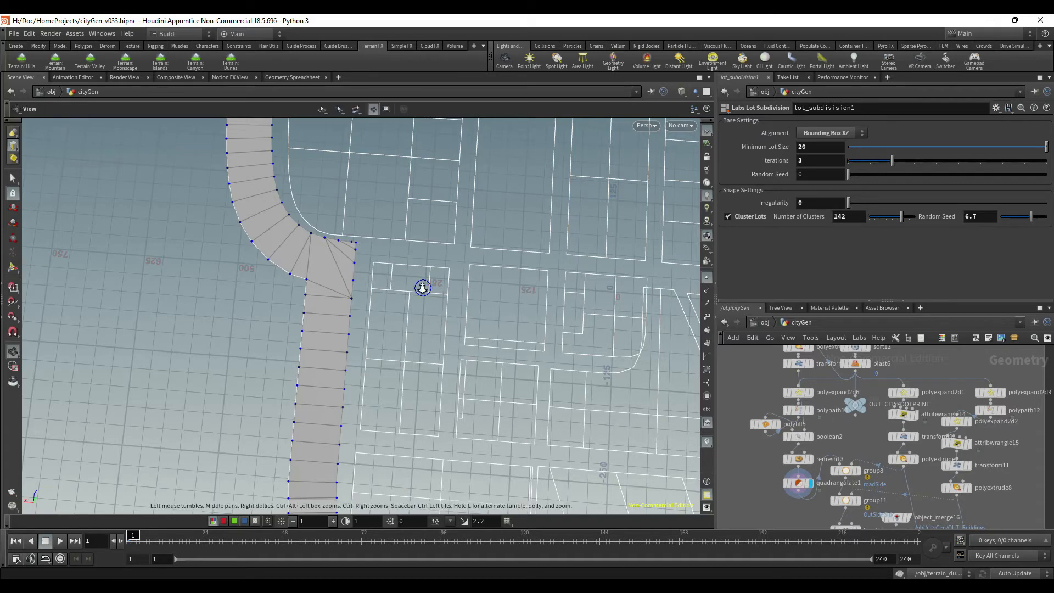
right_click_drag(423, 285, 416, 250)
middle_click_drag(416, 249, 392, 211)
right_click_drag(340, 320, 336, 361)
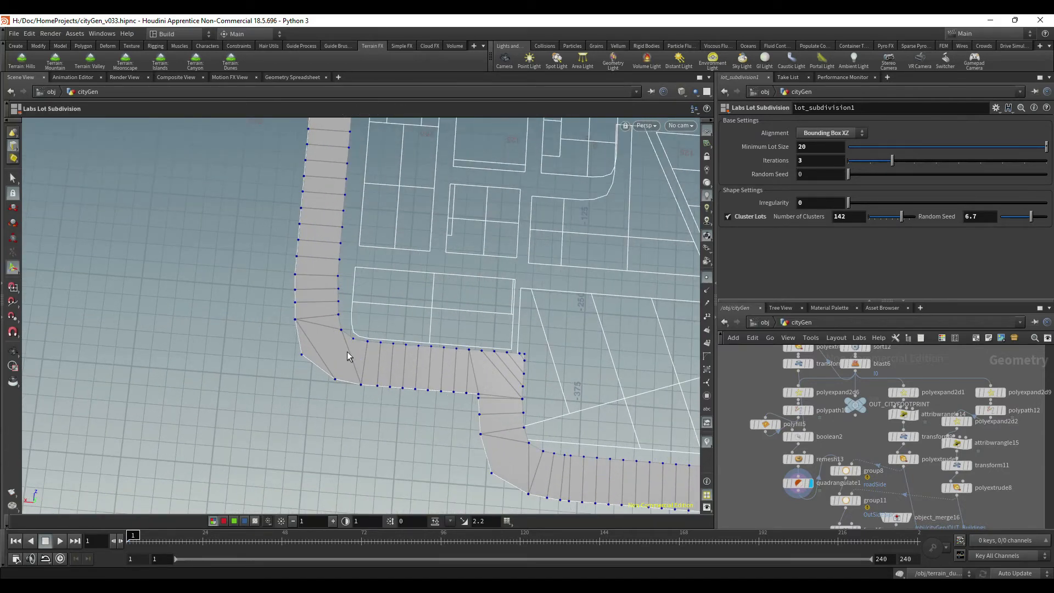
middle_click_drag(426, 378, 378, 360)
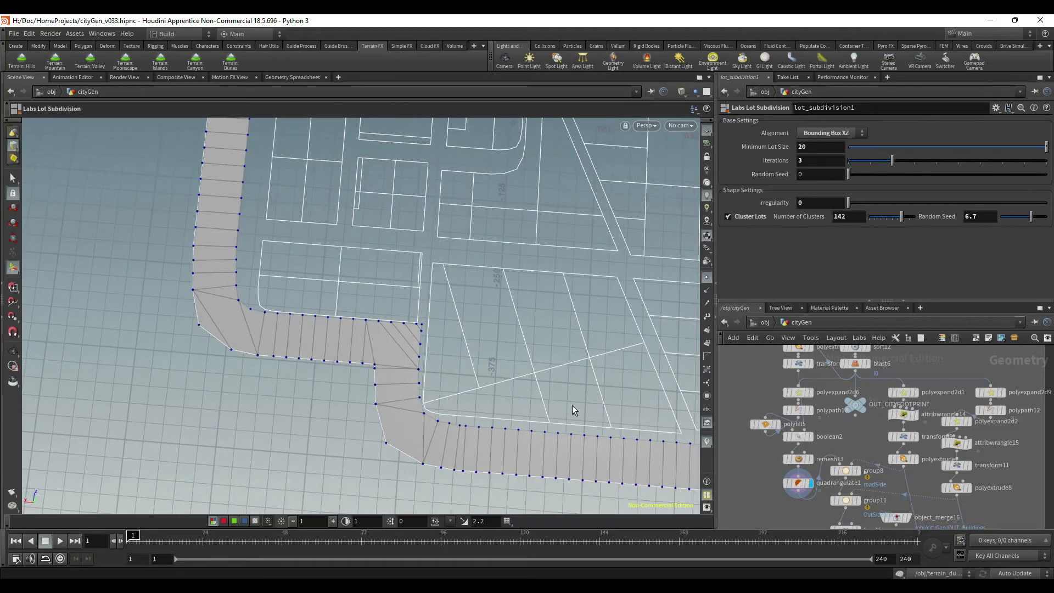
Step: Display ray3 above lot_subdivision2 and view the outer strip projected onto the terrain at an angle
scroll(819, 514, "down", 3)
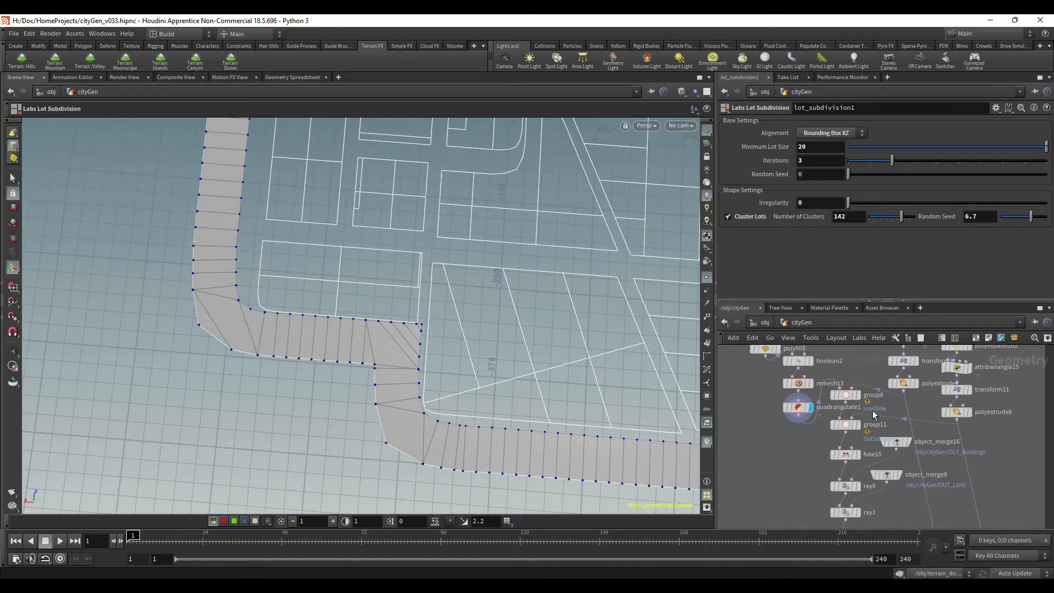
scroll(878, 500, "down", 2)
middle_click_drag(868, 525, 866, 468)
scroll(865, 468, "up", 3)
left_click(851, 438)
left_click_drag(522, 407, 506, 334)
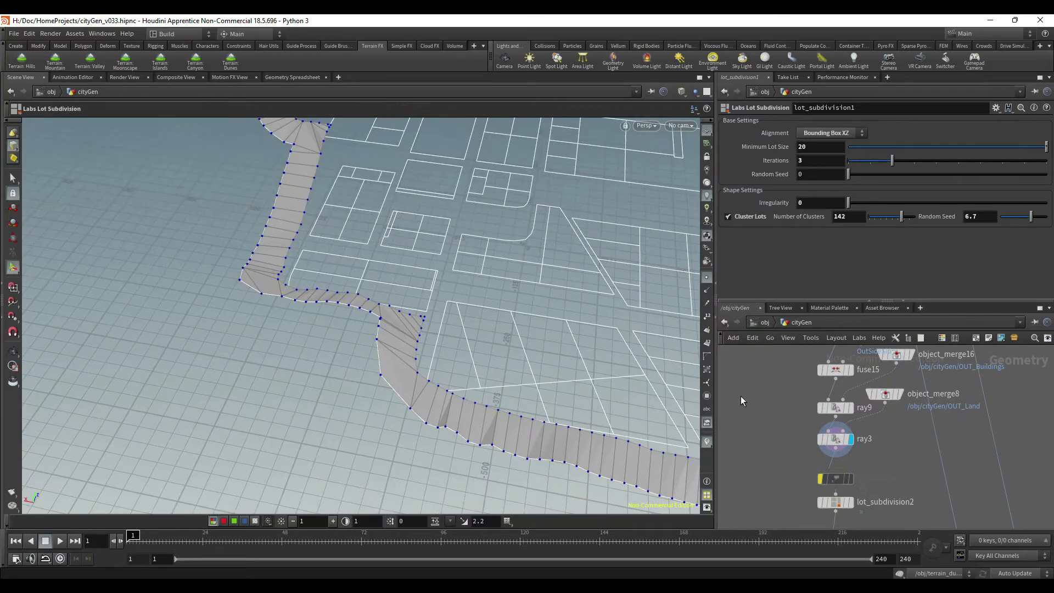
Step: Compare the results of ray9 and ray3 by displaying each in turn and examining the outer strip around the city
left_click(850, 407)
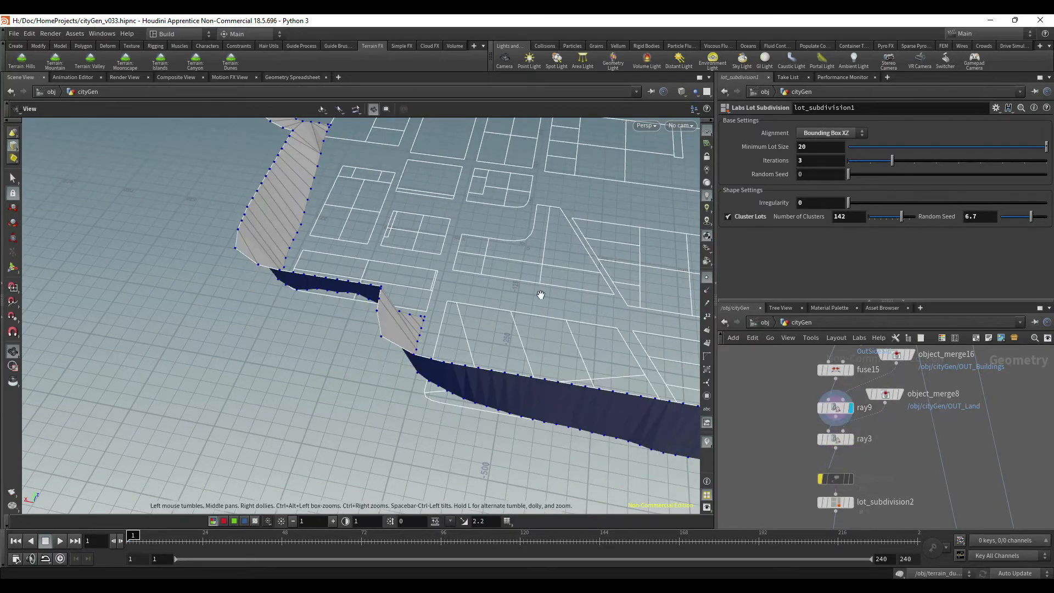
left_click(838, 407)
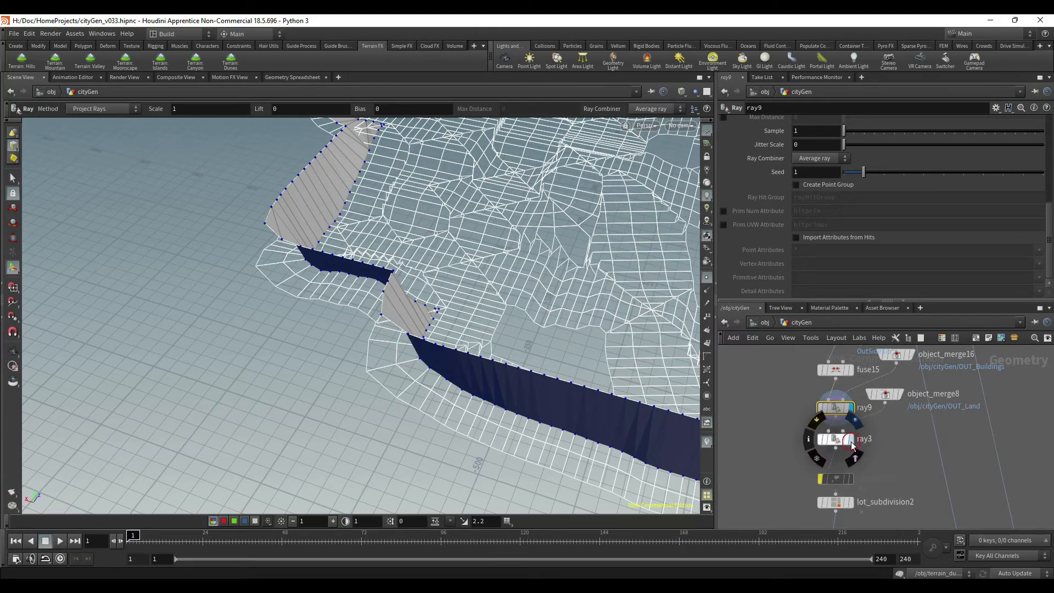
left_click(851, 440)
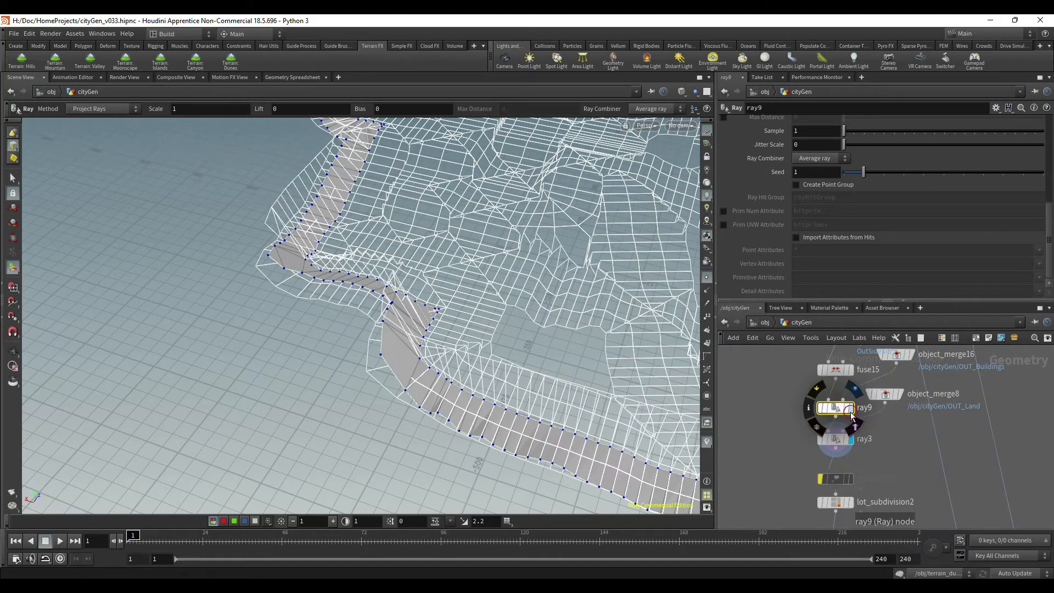
left_click(851, 408)
left_click_drag(494, 405, 412, 478, "alt")
middle_click_drag(631, 389, 453, 341, "alt")
left_click_drag(462, 341, 542, 280)
scroll(541, 280, "down", 5)
middle_click_drag(309, 266, 497, 318)
left_click(851, 439)
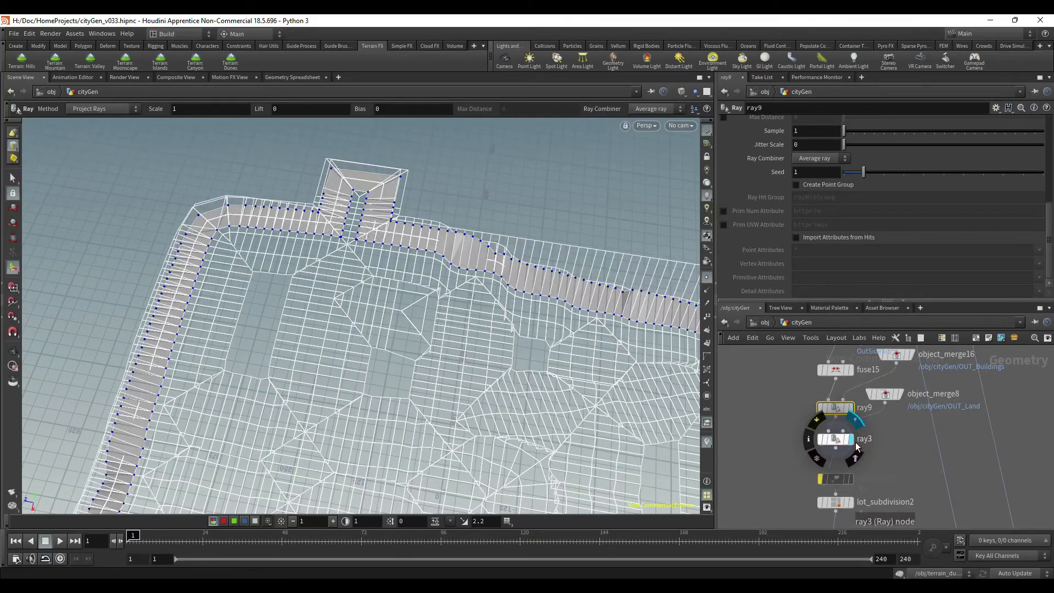
middle_click_drag(631, 329, 483, 274)
left_click_drag(483, 274, 354, 259)
scroll(471, 258, "down", 4)
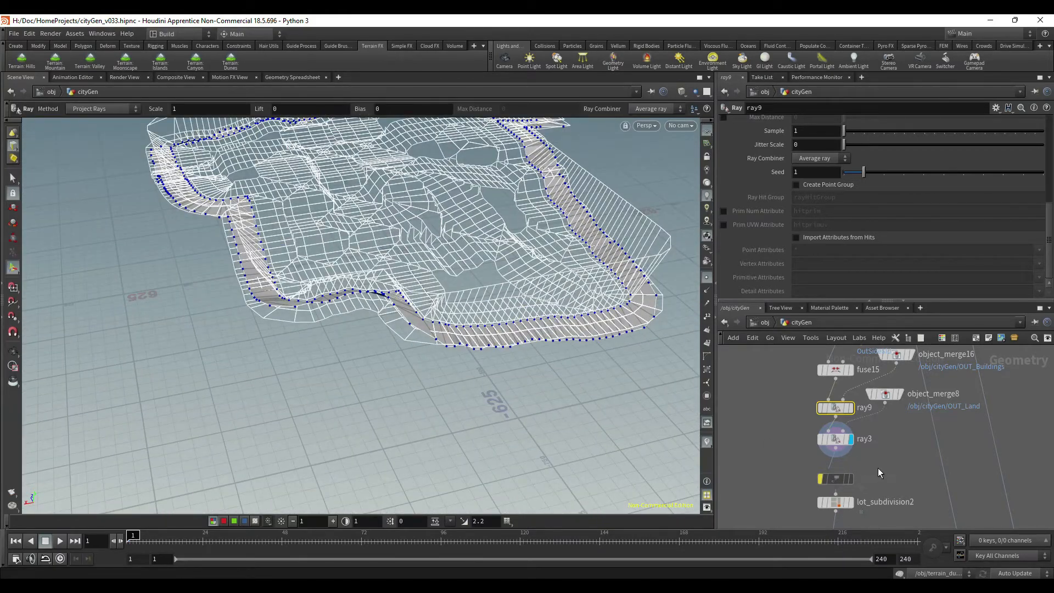
Step: Display and select lot_subdivision2, and examine how it divides the outer strip into lots
middle_click_drag(883, 503, 891, 449)
left_click(859, 450)
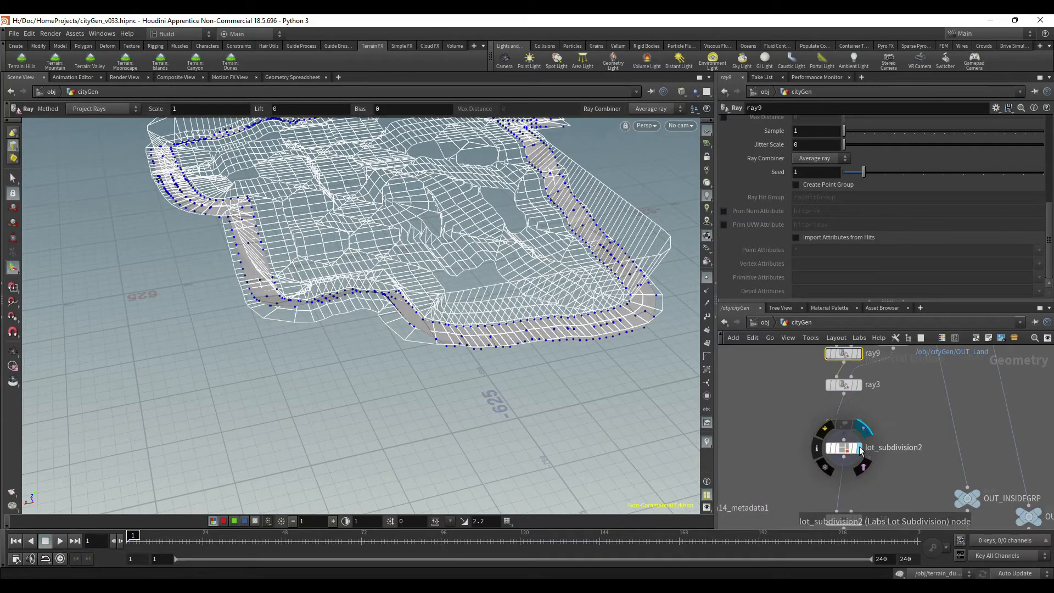
left_click_drag(581, 358, 589, 414, "alt")
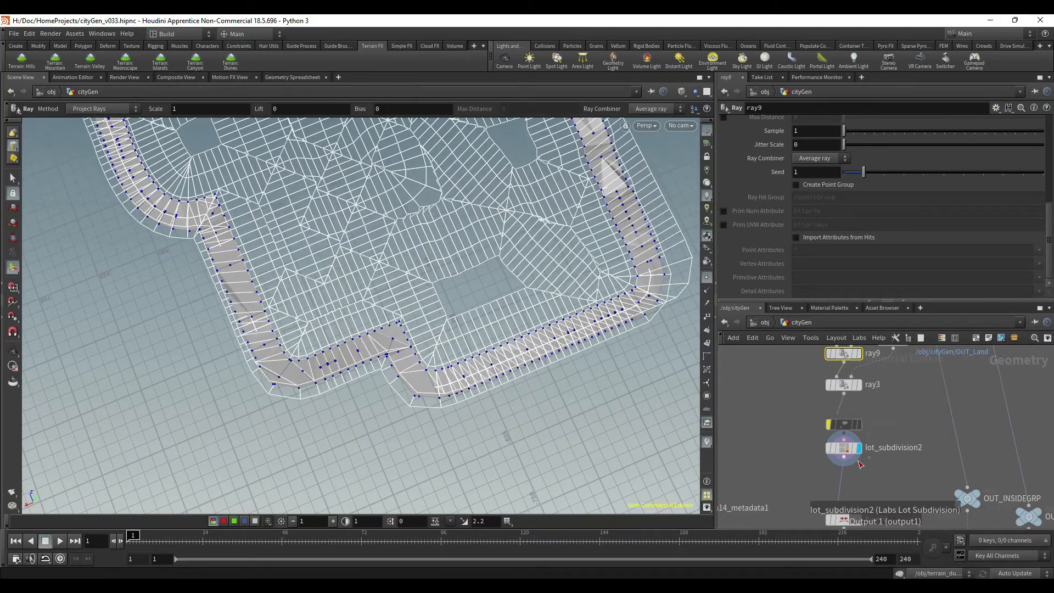
left_click(840, 448)
scroll(466, 362, "up", 6)
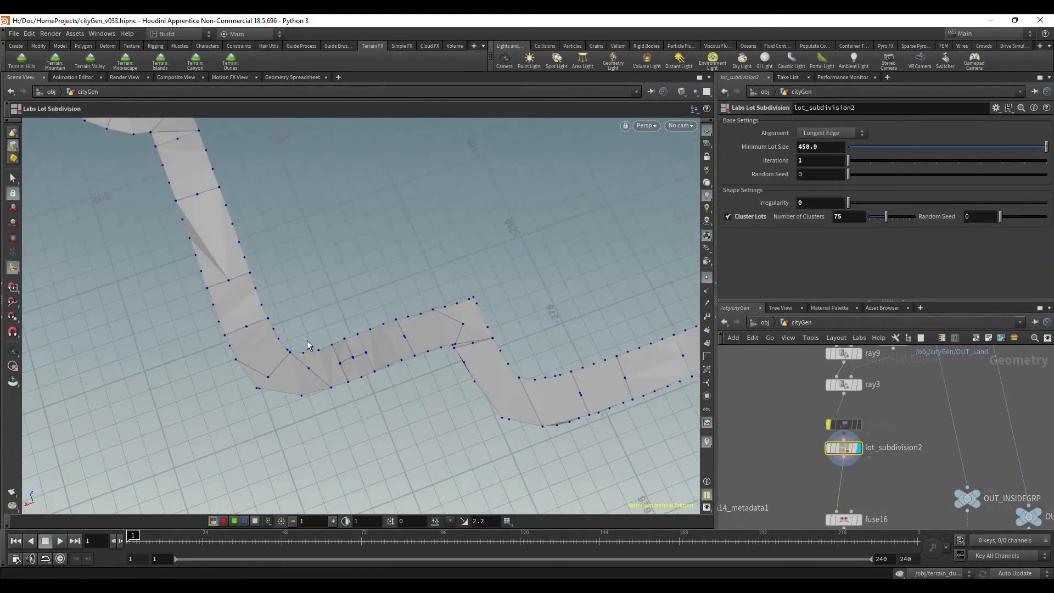
middle_click_drag(384, 323, 402, 367, "alt")
left_click_drag(300, 237, 546, 260, "alt")
scroll(893, 449, "down", 4)
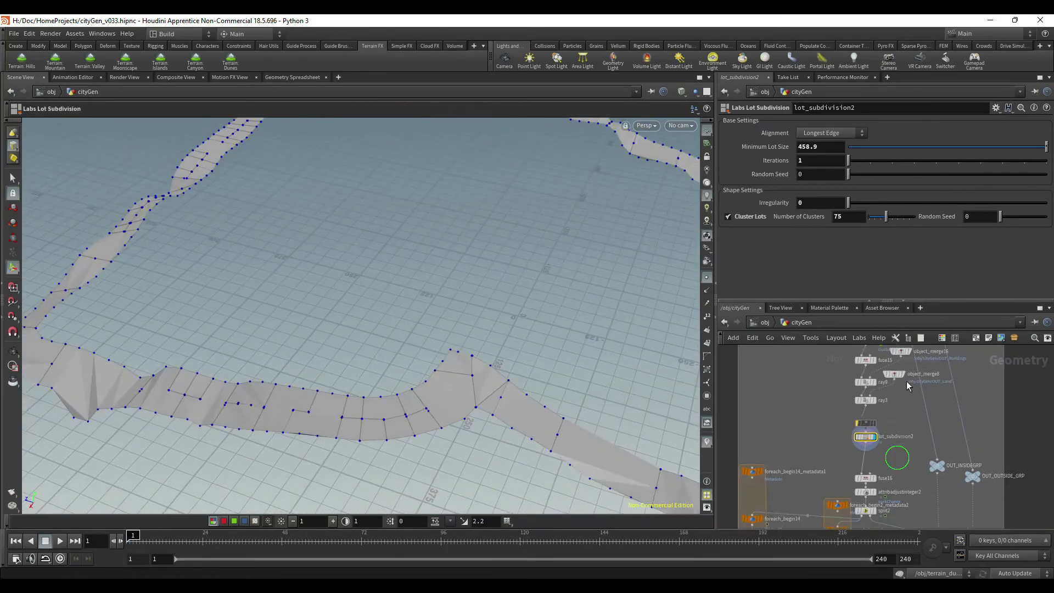
Step: Display OUT_OUTSIDELOT below foreach_end9 and examine the remeshed outer lots around the city's perimeter
middle_click_drag(880, 504, 907, 440)
scroll(907, 441, "down", 3)
middle_click_drag(977, 494, 958, 387)
middle_click_drag(890, 458, 893, 405)
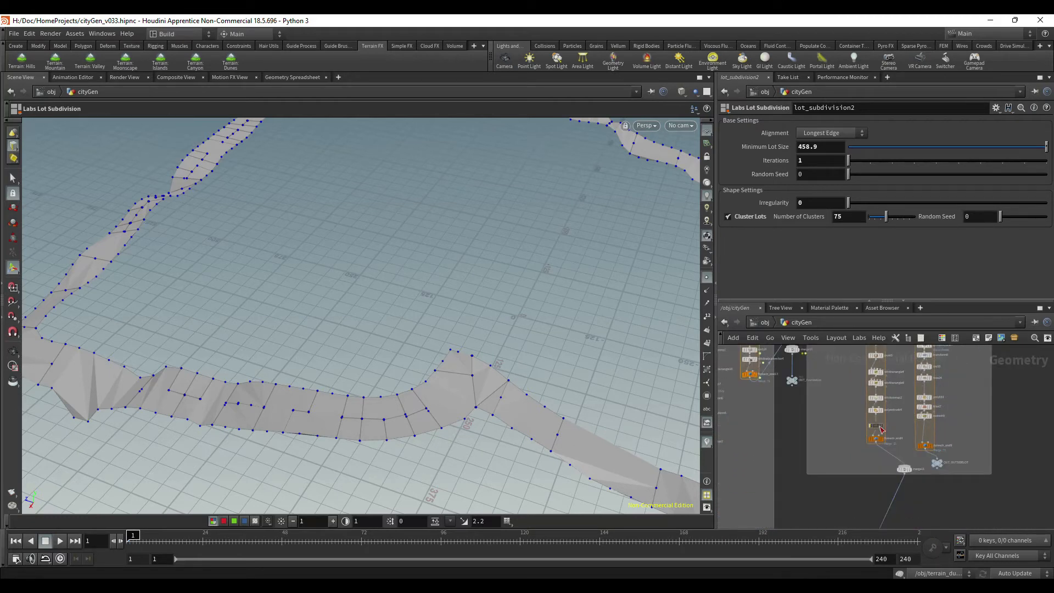
scroll(934, 462, "up", 5)
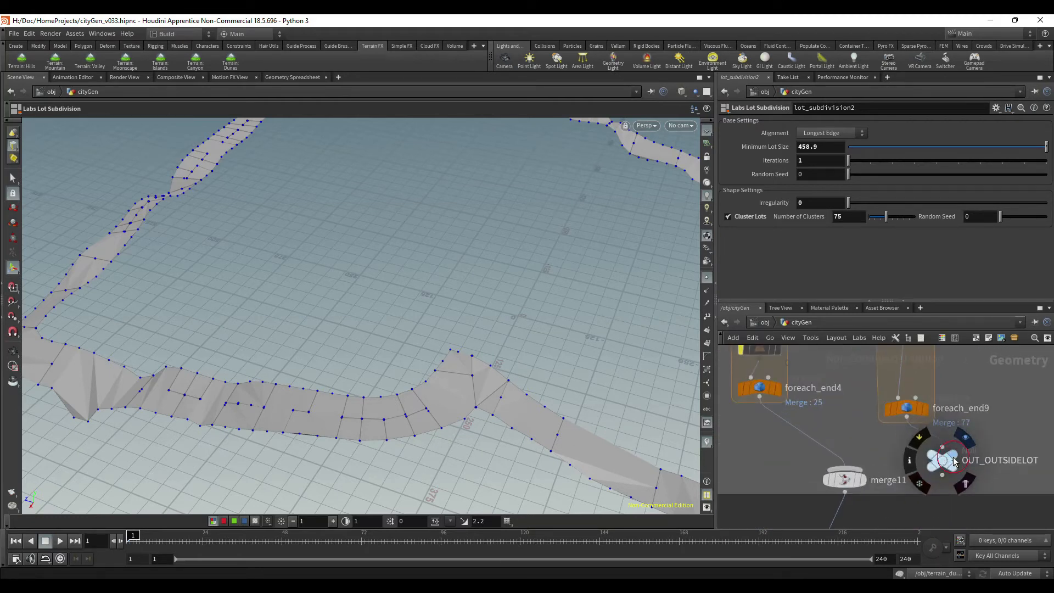
left_click(954, 462)
middle_click_drag(522, 404, 459, 307, "alt")
left_click_drag(460, 306, 421, 372, "alt")
scroll(422, 371, "up", 3)
left_click_drag(536, 328, 468, 340)
key("Return")
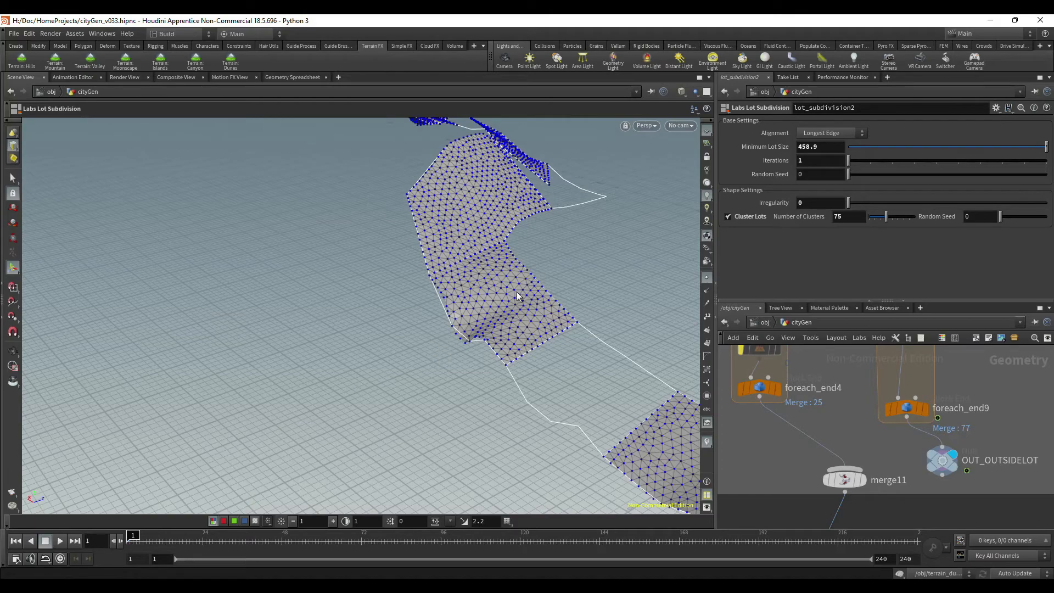
middle_click_drag(517, 293, 306, 350, "alt")
right_click_drag(606, 335, 550, 302, "alt")
middle_click_drag(629, 342, 498, 297, "alt")
right_click_drag(497, 297, 430, 248, "alt")
left_click_drag(430, 248, 604, 336)
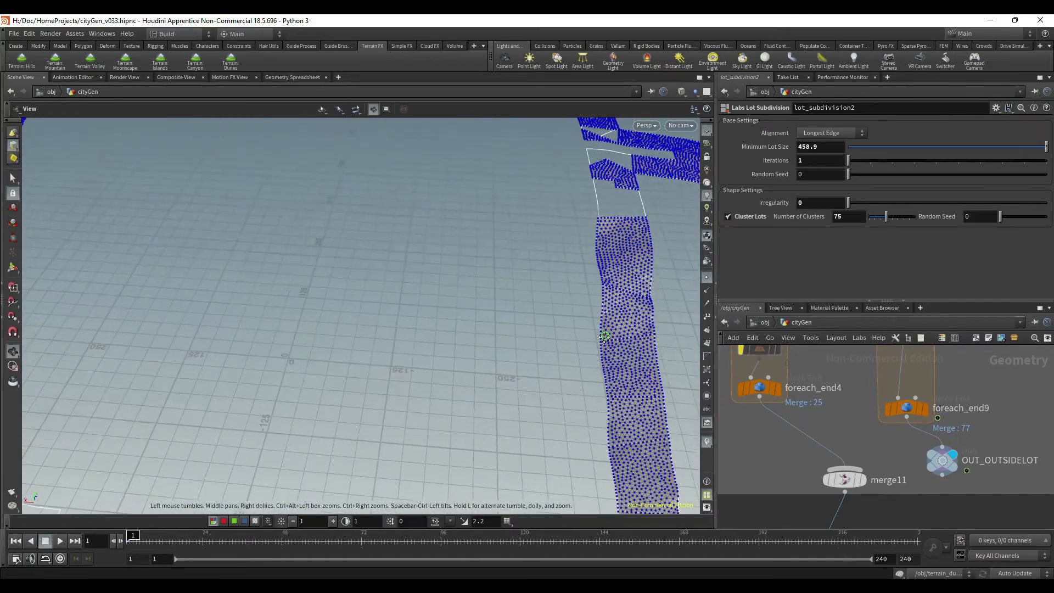
middle_click_drag(605, 336, 412, 394)
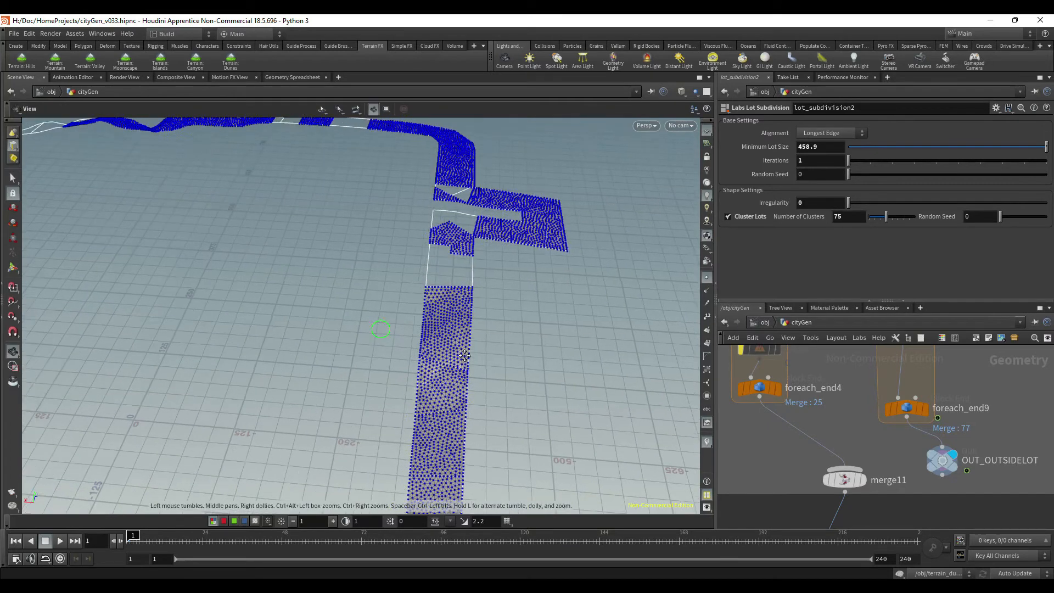
Step: Examine the remeshed outer lots around the whole city perimeter, first at an angle and then from above
scroll(513, 313, "down", 8)
key("Return")
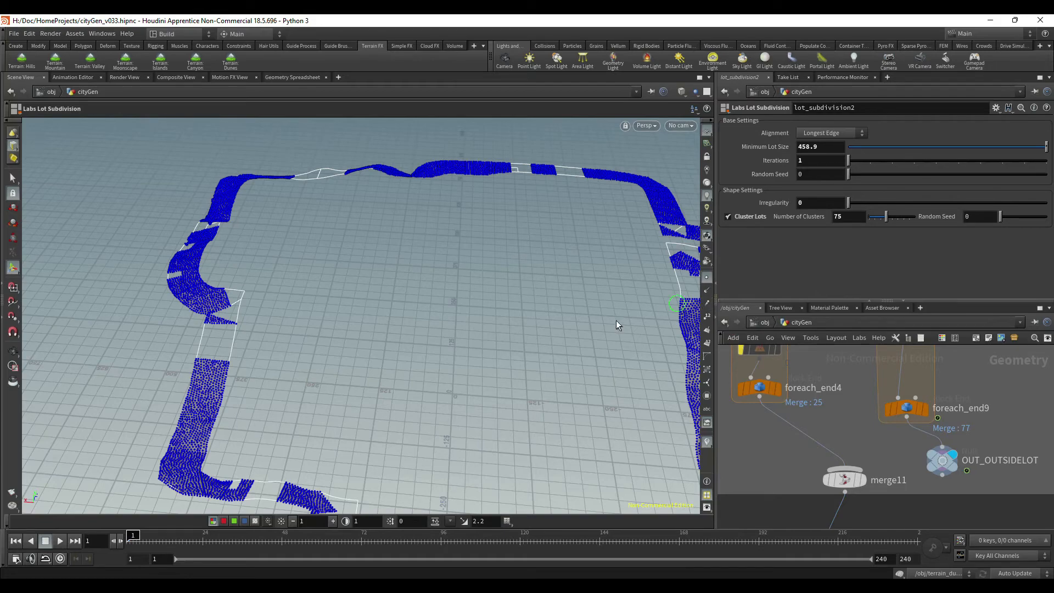
middle_click_drag(600, 328, 237, 345, "alt")
left_click_drag(238, 346, 339, 423, "alt")
middle_click_drag(339, 423, 442, 409, "alt")
right_click_drag(443, 409, 359, 355, "alt")
middle_click_drag(360, 354, 447, 321, "alt")
right_click_drag(375, 348, 511, 351, "alt")
left_click_drag(440, 313, 462, 431, "alt")
middle_click_drag(455, 273, 444, 313, "alt")
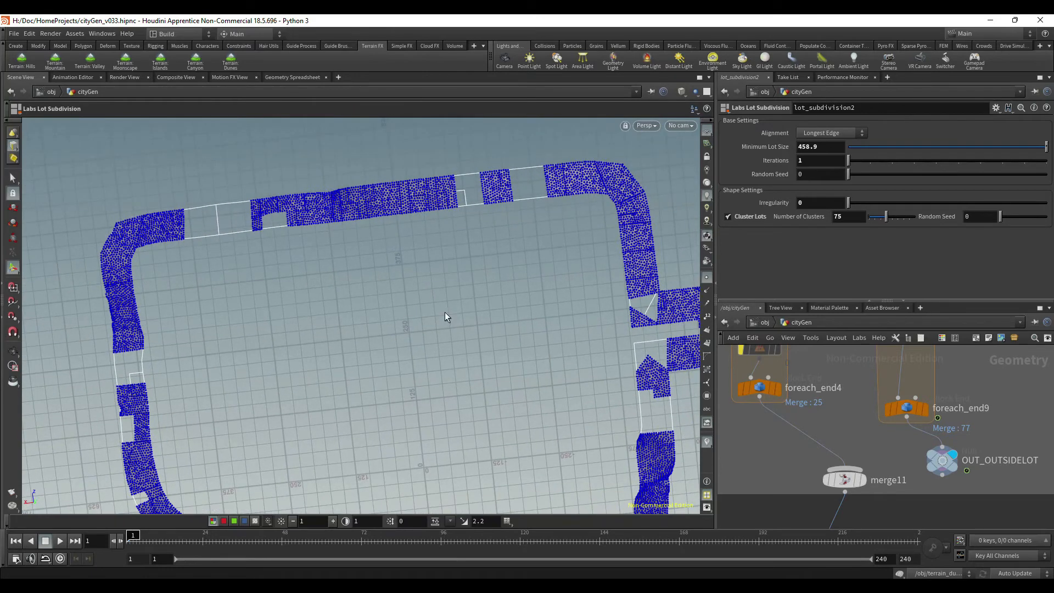
Step: Move merge11 directly beneath foreach_end4 and display it to view the extruded outer buildings
middle_click_drag(928, 445, 978, 416)
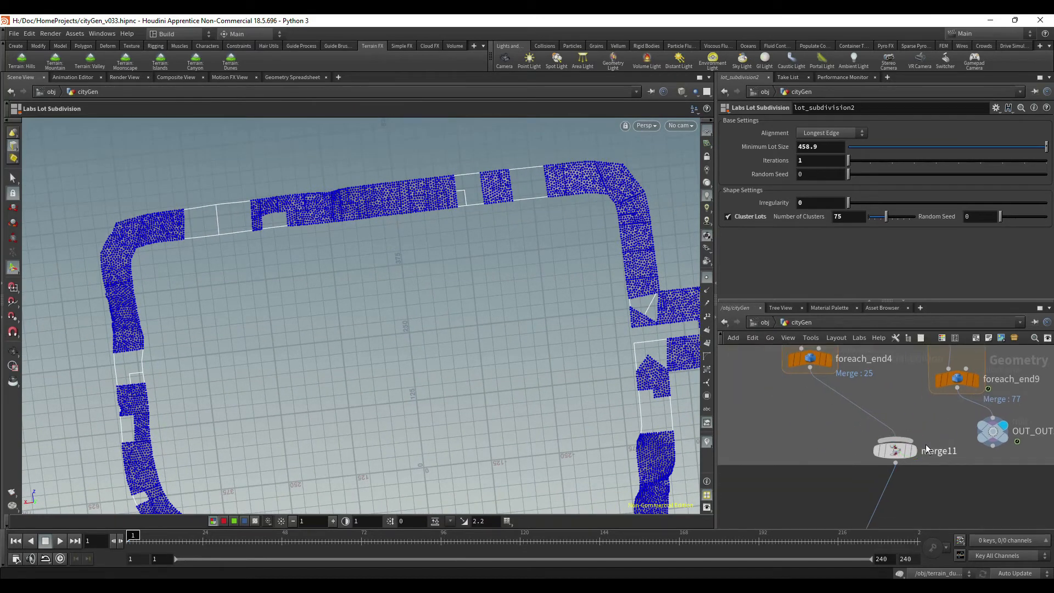
left_click_drag(912, 454, 828, 429)
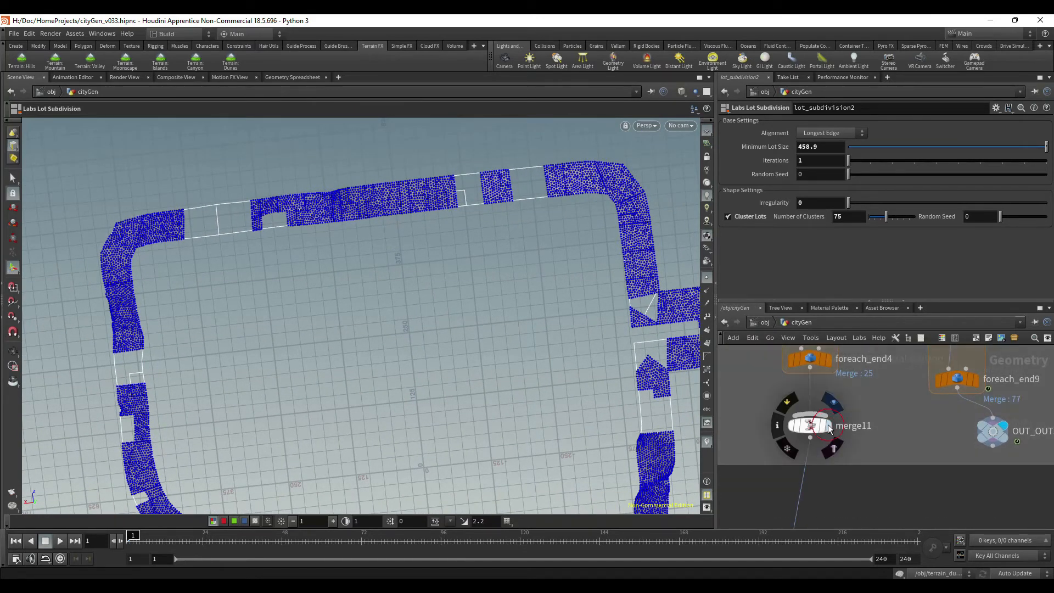
left_click(828, 426)
left_click_drag(417, 291, 617, 282, "alt")
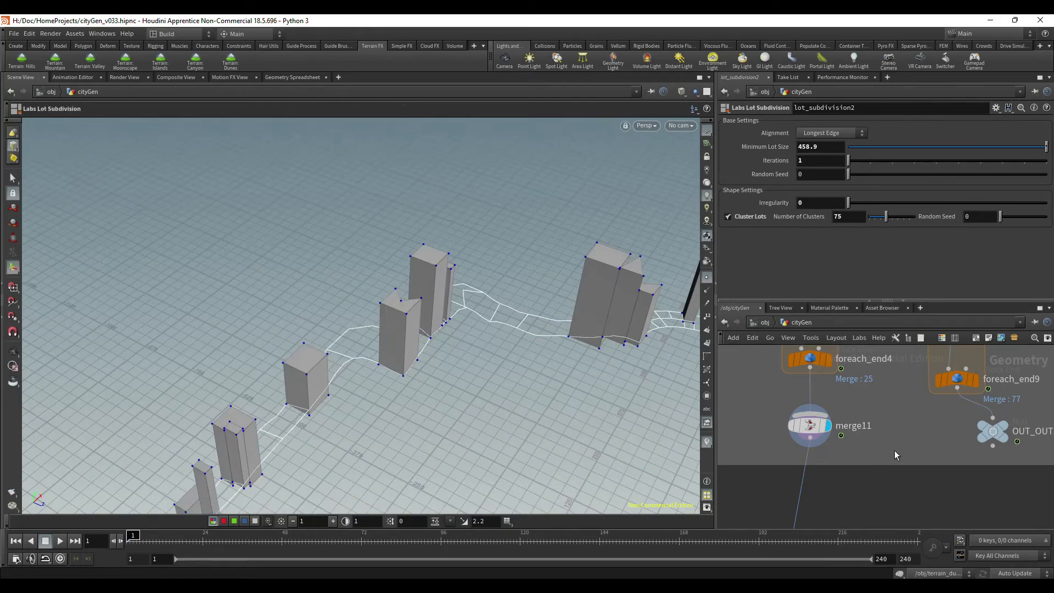
Step: Display merge5 in the buildingSetups box, then examine the combined city buildings and the chain of nodes below it
scroll(894, 450, "down", 5)
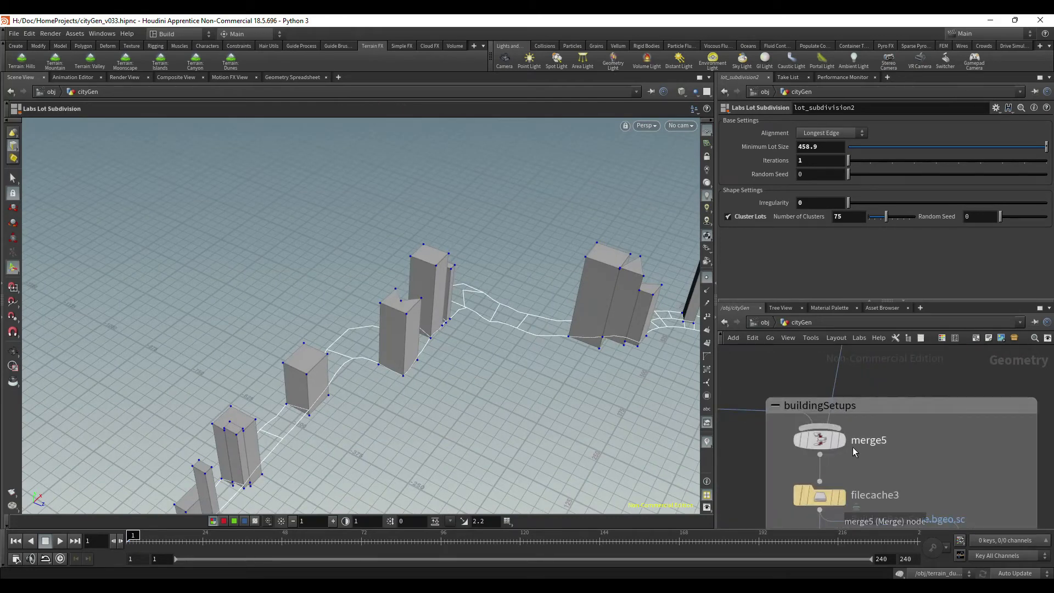
left_click(841, 440)
middle_click_drag(508, 302, 369, 195)
right_click_drag(363, 195, 466, 278)
left_click_drag(466, 277, 532, 200)
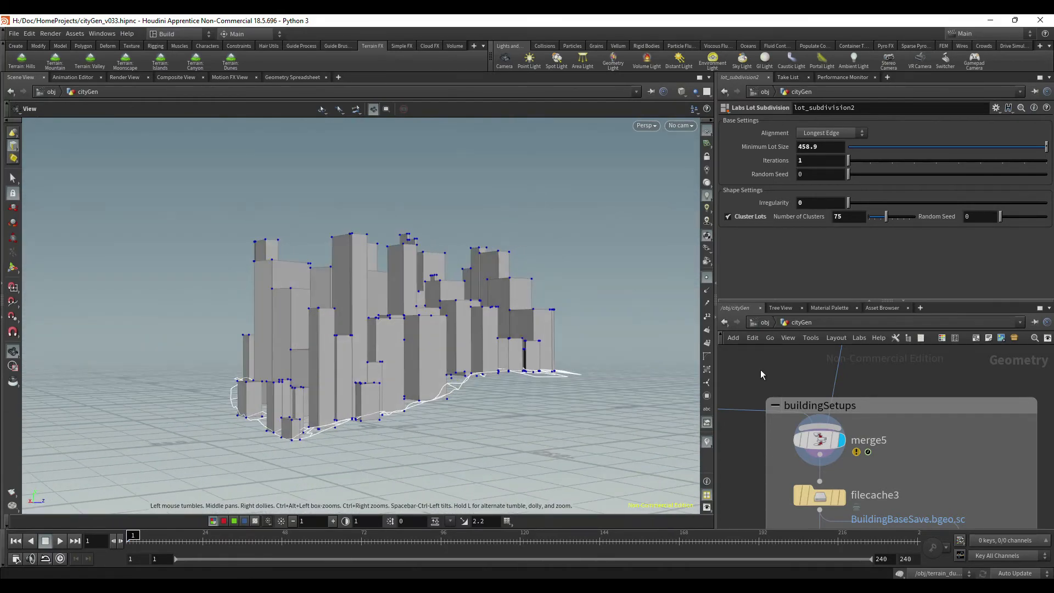
middle_click_drag(909, 480, 913, 398)
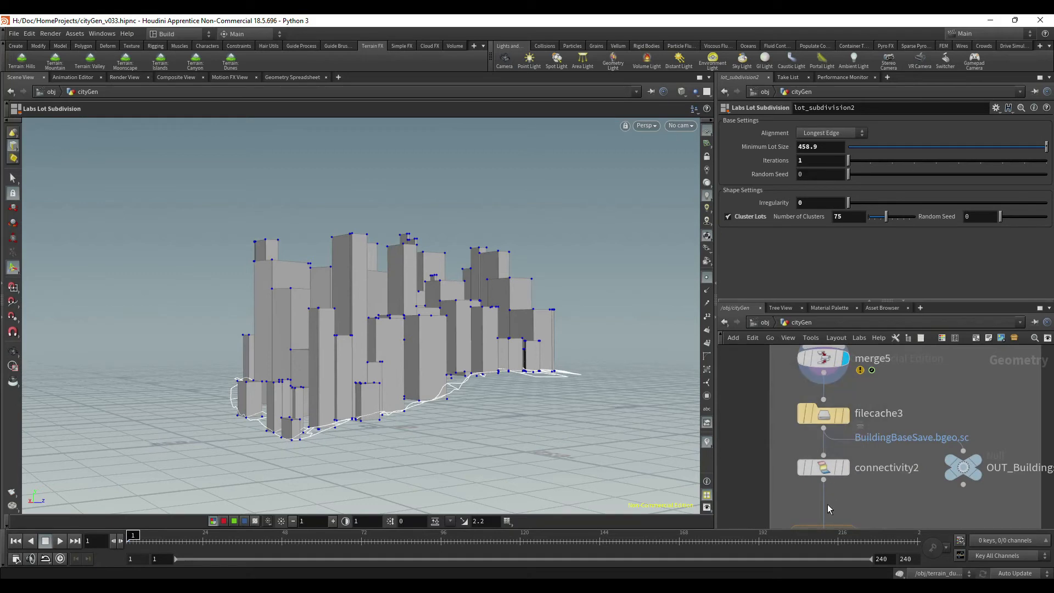
scroll(856, 417, "down", 5)
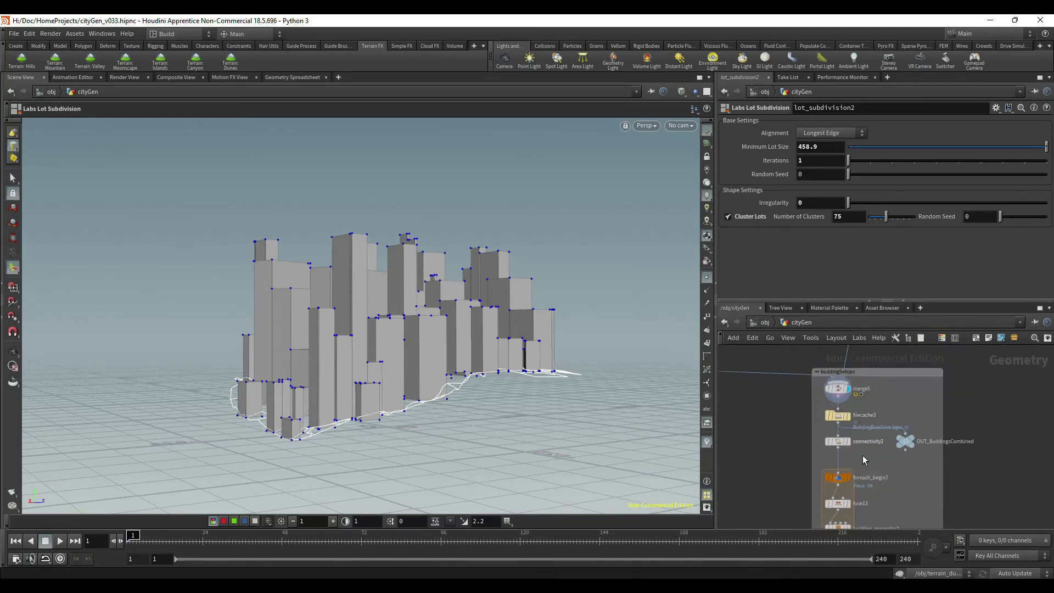
middle_click_drag(873, 416, 861, 429)
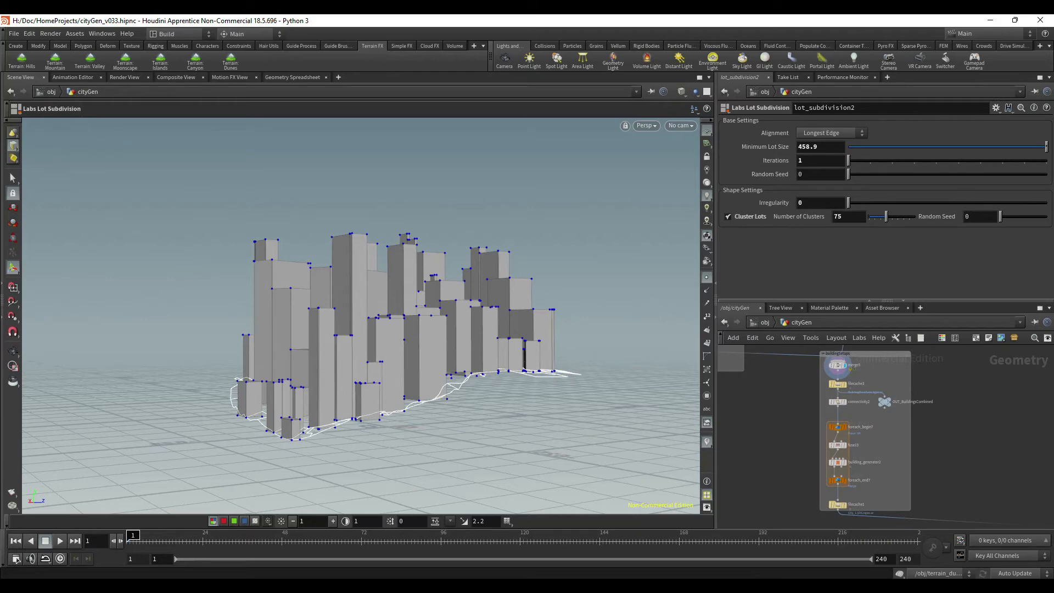
left_click(860, 587)
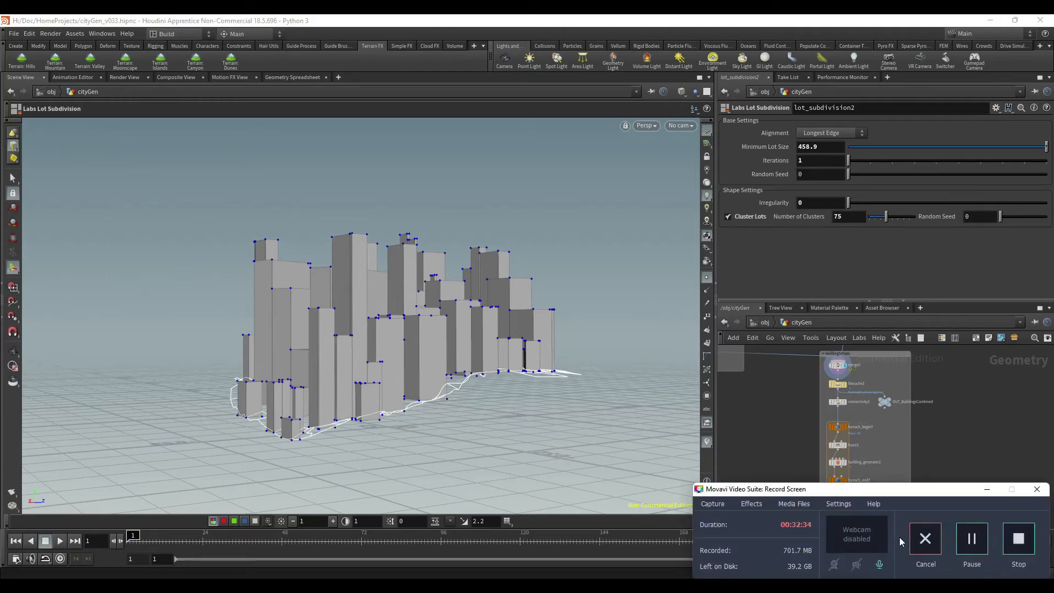
left_click(967, 540)
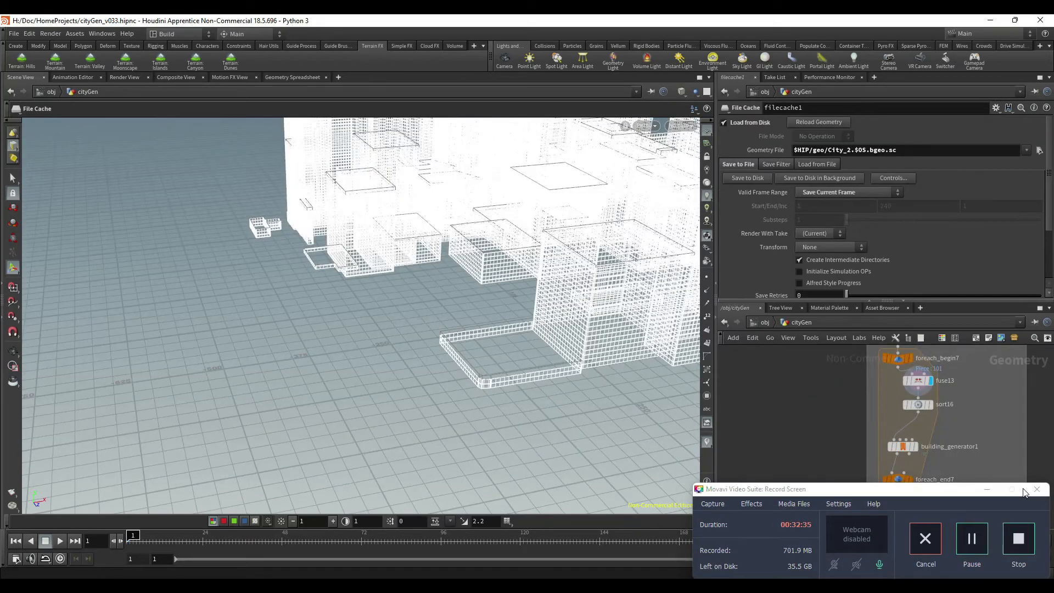
left_click(986, 491)
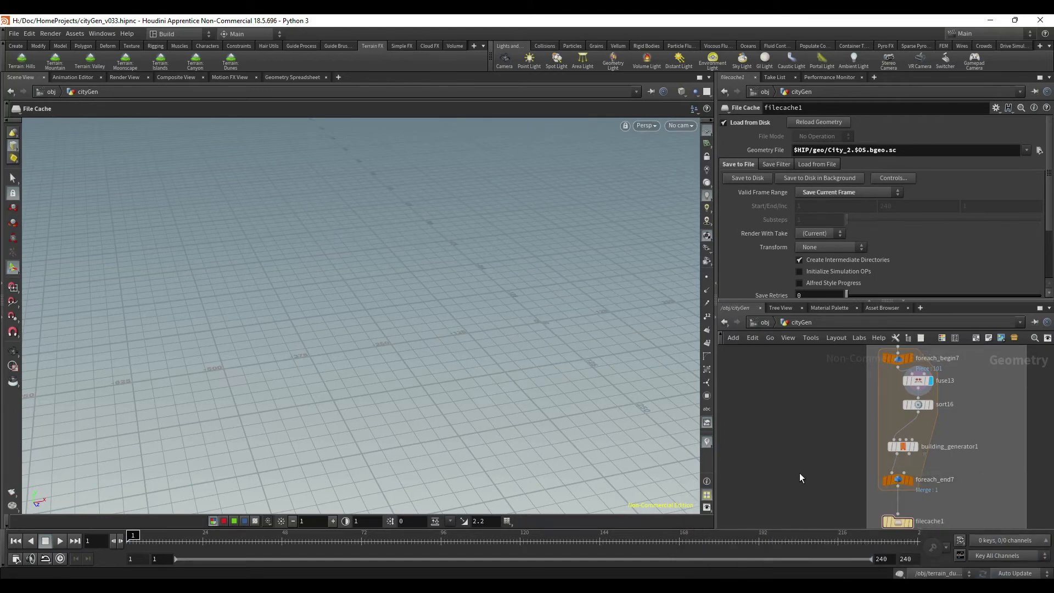
Step: Display filecache1 and examine the cached output of the building generator across the city
middle_click_drag(844, 490, 848, 464)
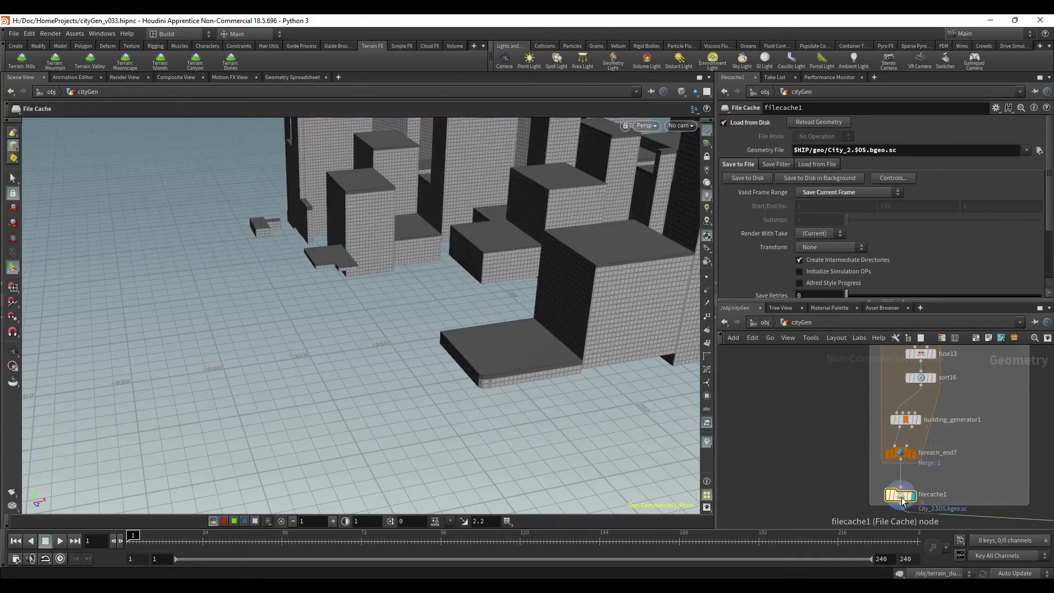
key("Escape")
left_click_drag(578, 261, 544, 313)
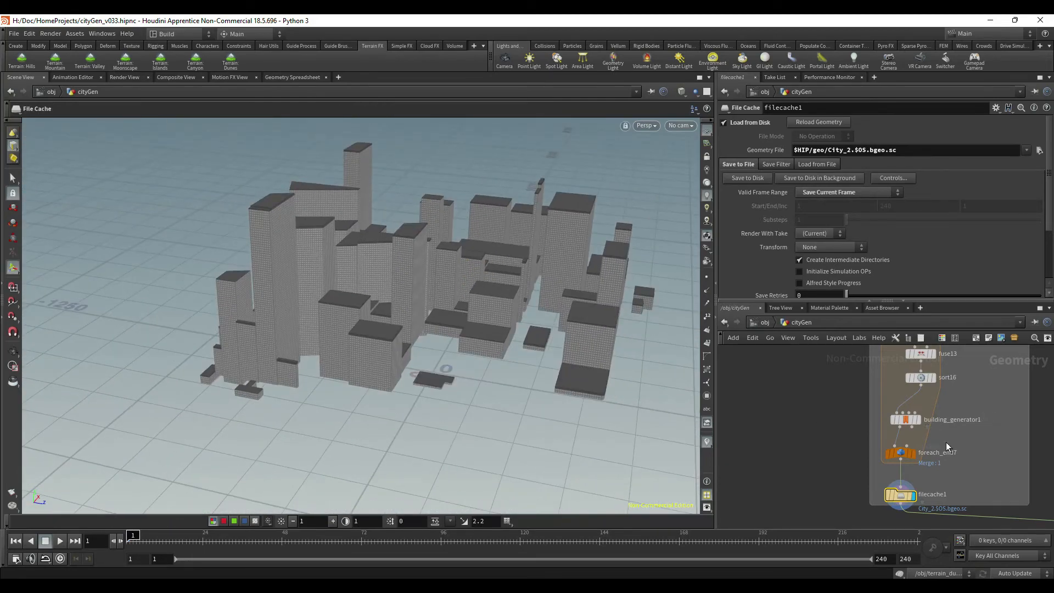
left_click_drag(531, 390, 595, 354, "alt")
mouse_move(905, 418)
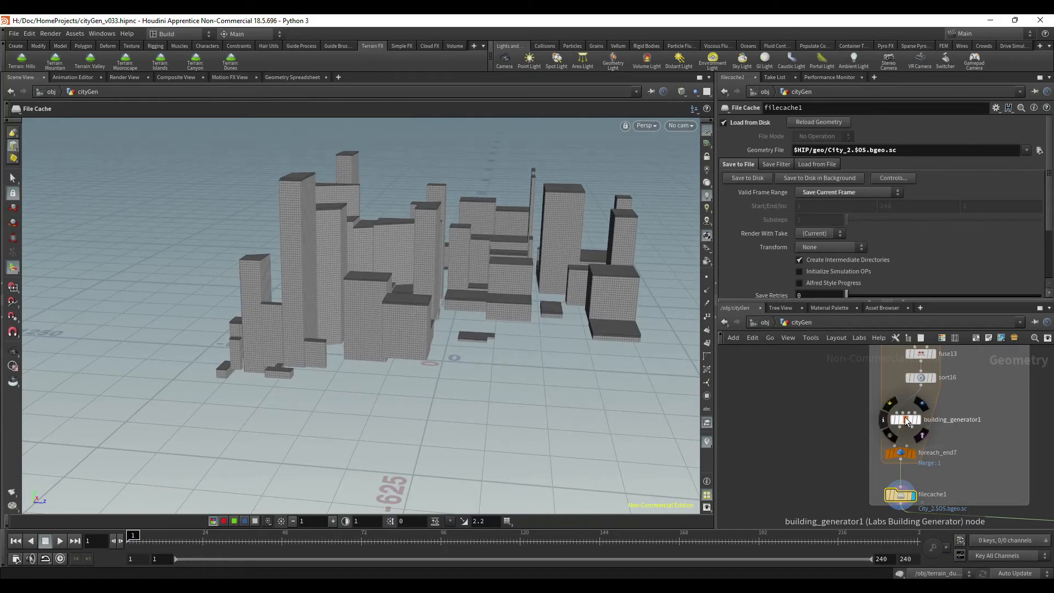
Step: Display filecache3 and compare the plain building volumes with the gridded wireframe of filecache1 from several angles
middle_click_drag(988, 399, 971, 439)
left_click(905, 372)
left_click_drag(429, 328, 360, 340, "alt")
right_click_drag(360, 340, 433, 351, "alt")
left_click_drag(534, 344, 476, 364, "alt")
left_click_drag(545, 374, 593, 198, "alt")
left_click_drag(473, 251, 527, 182)
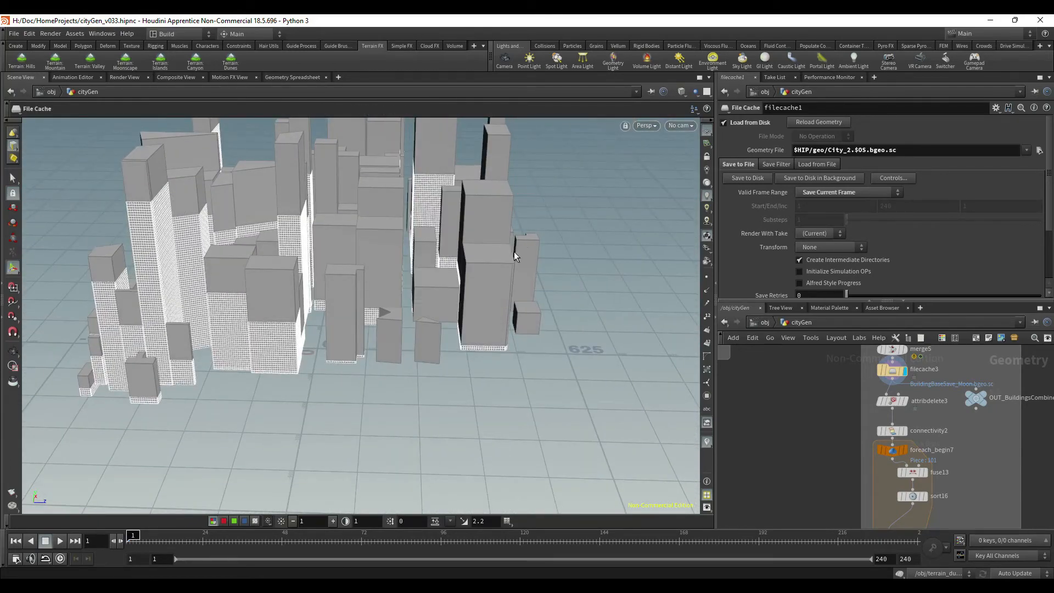
left_click_drag(544, 377, 478, 360)
left_click_drag(336, 358, 219, 330)
left_click_drag(331, 342, 501, 348)
middle_click_drag(501, 348, 405, 416)
left_click_drag(405, 416, 554, 395)
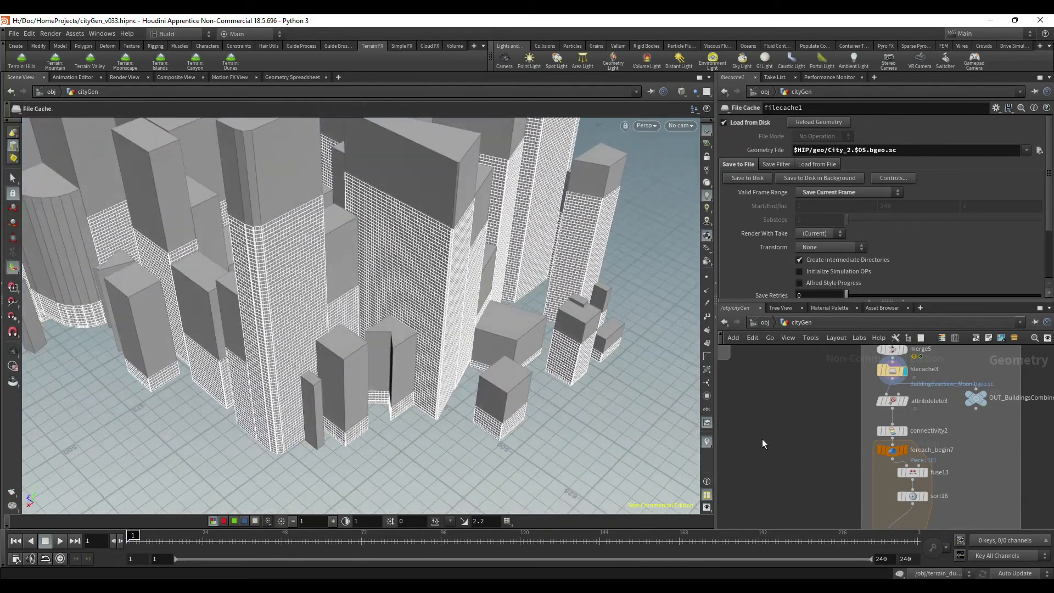
Step: Rewire the buildings input of merge2 from filecache1 to filecache3, and display merge2
scroll(761, 437, "down", 3)
middle_click_drag(784, 447, 757, 353)
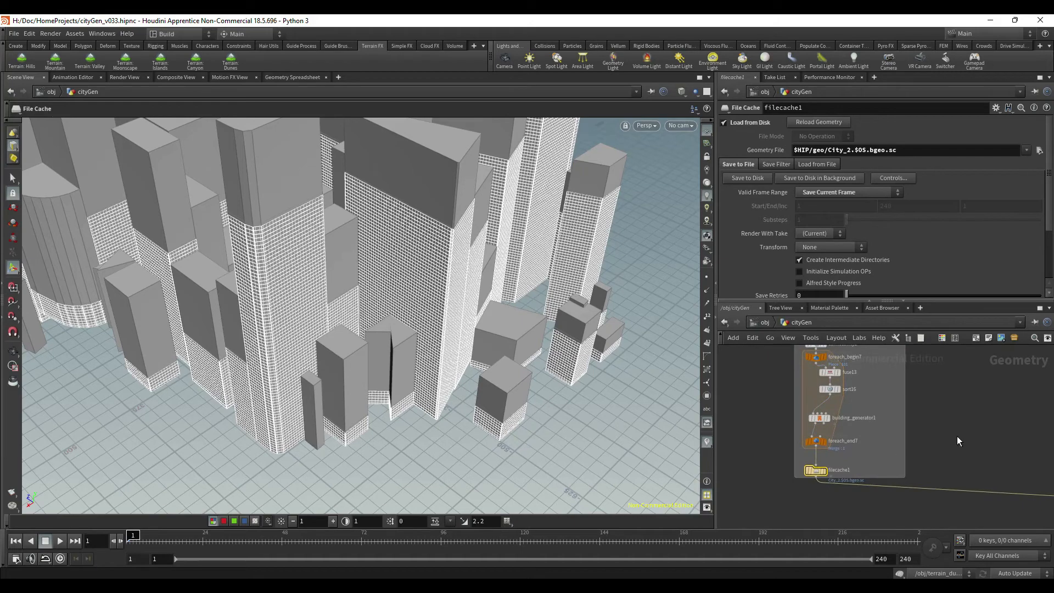
middle_click_drag(808, 385, 690, 386)
scroll(869, 427, "down", 4)
middle_click_drag(958, 441, 728, 427)
scroll(800, 446, "up", 6)
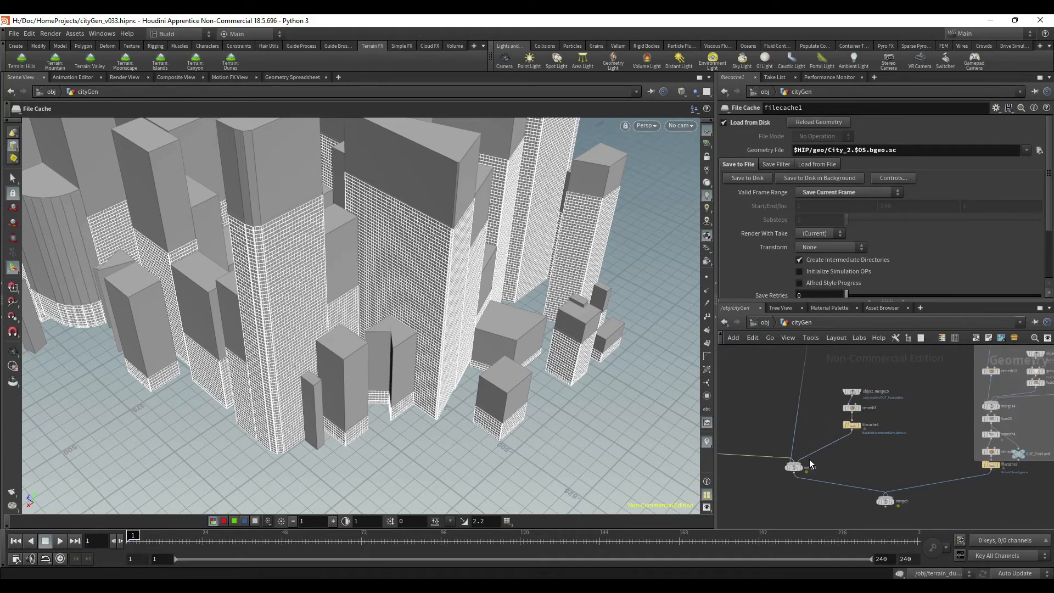
left_click_drag(561, 363, 522, 354, "alt")
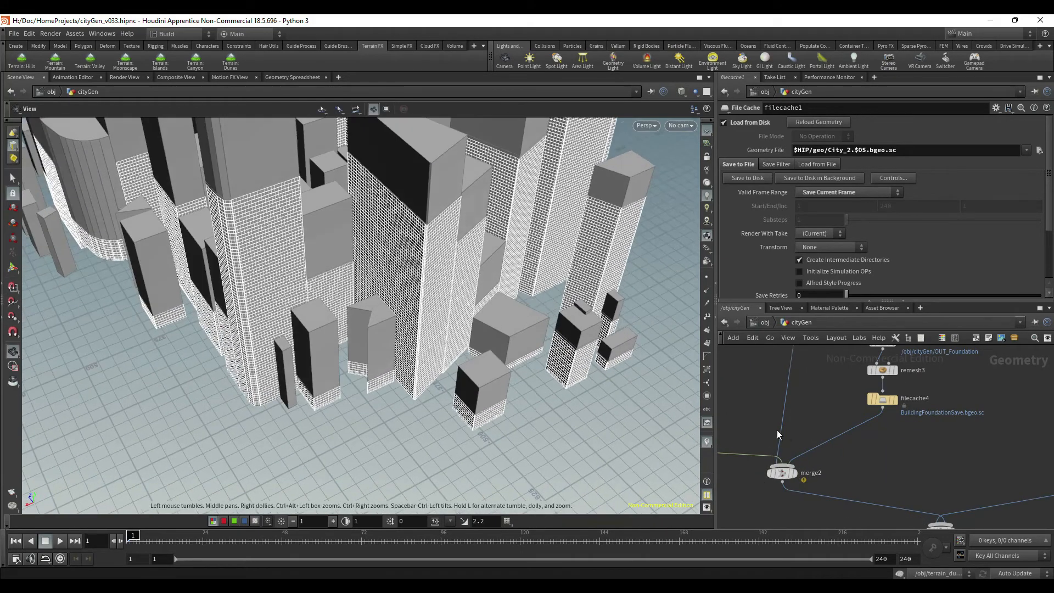
scroll(768, 417, "down", 4)
middle_click_drag(759, 413, 1021, 483)
scroll(865, 447, "down", 1)
middle_click_drag(864, 446, 994, 452)
scroll(946, 467, "up", 1)
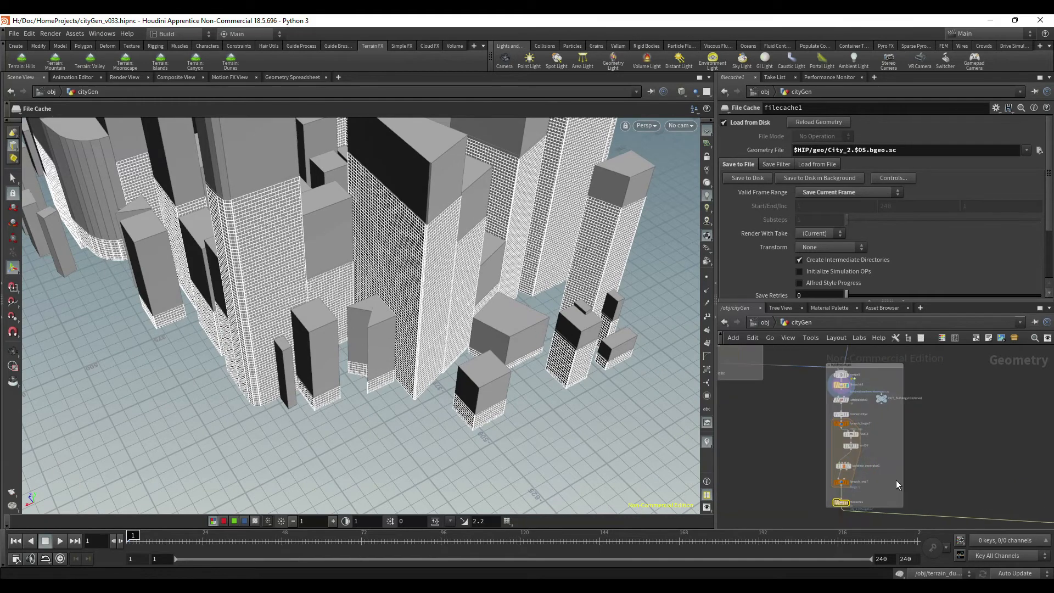
left_click_drag(868, 512, 841, 391)
middle_click_drag(1001, 487, 888, 403)
scroll(968, 452, "up", 6)
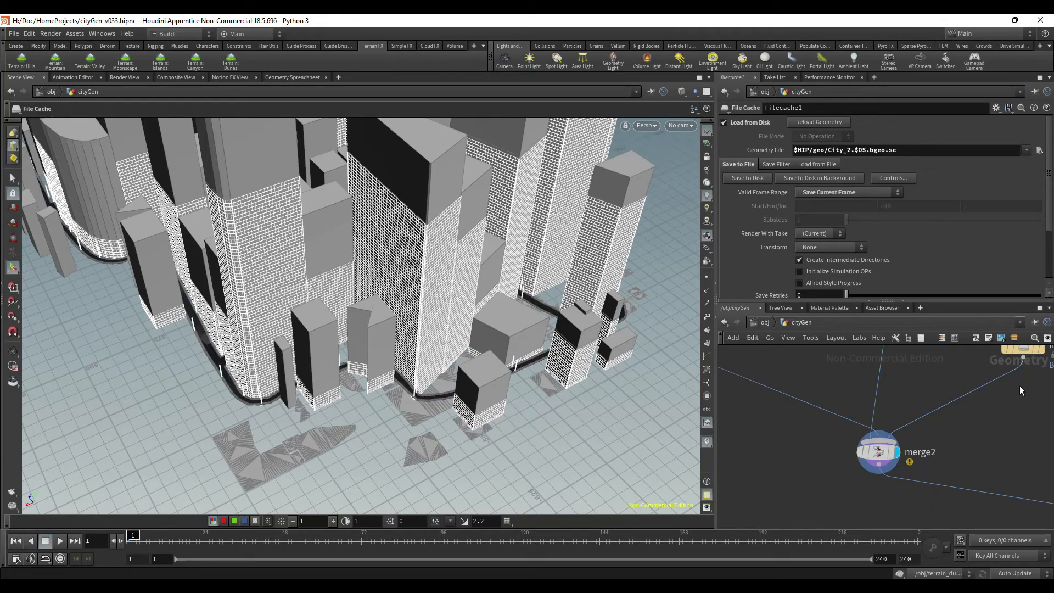
Step: Set filecache4's geometry file to $HIP/geo/BuildingFoundationSaveMoon.bgeo.sc and save the foundations to disk
middle_click_drag(1007, 402, 947, 469)
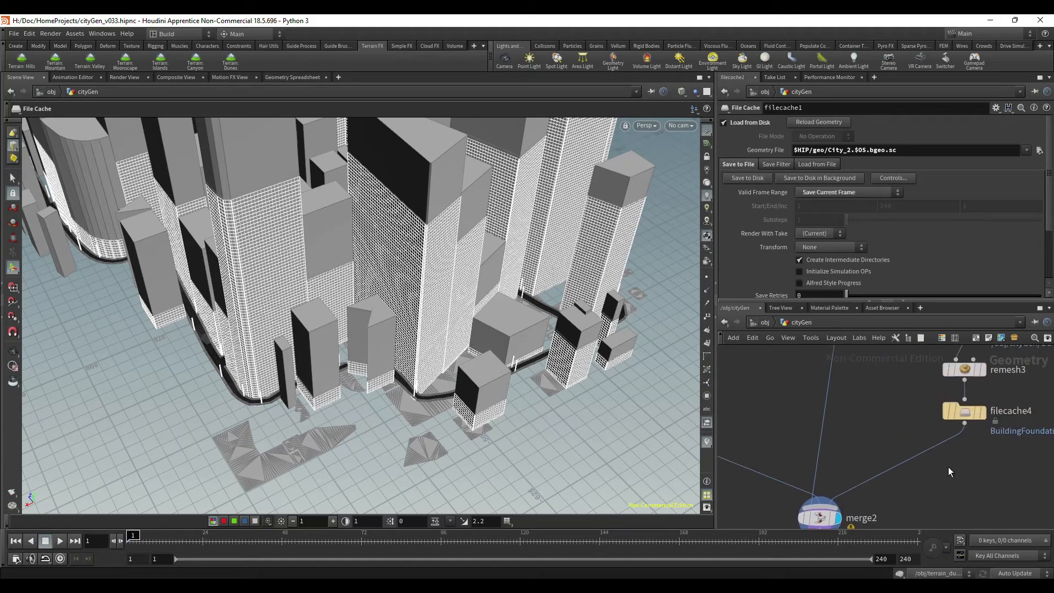
left_click(963, 409)
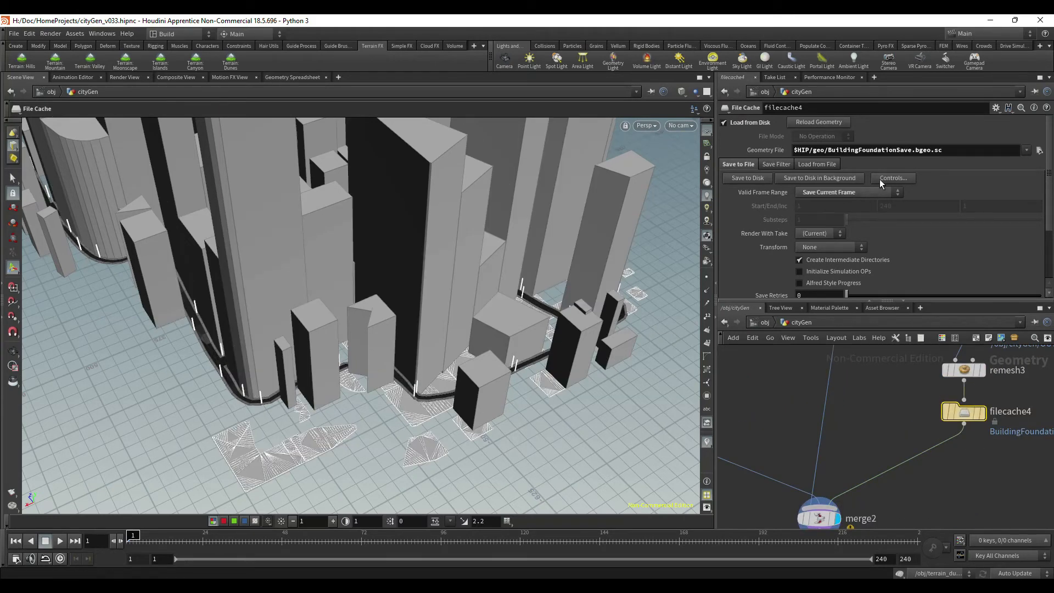
left_click(908, 152)
type("Mod")
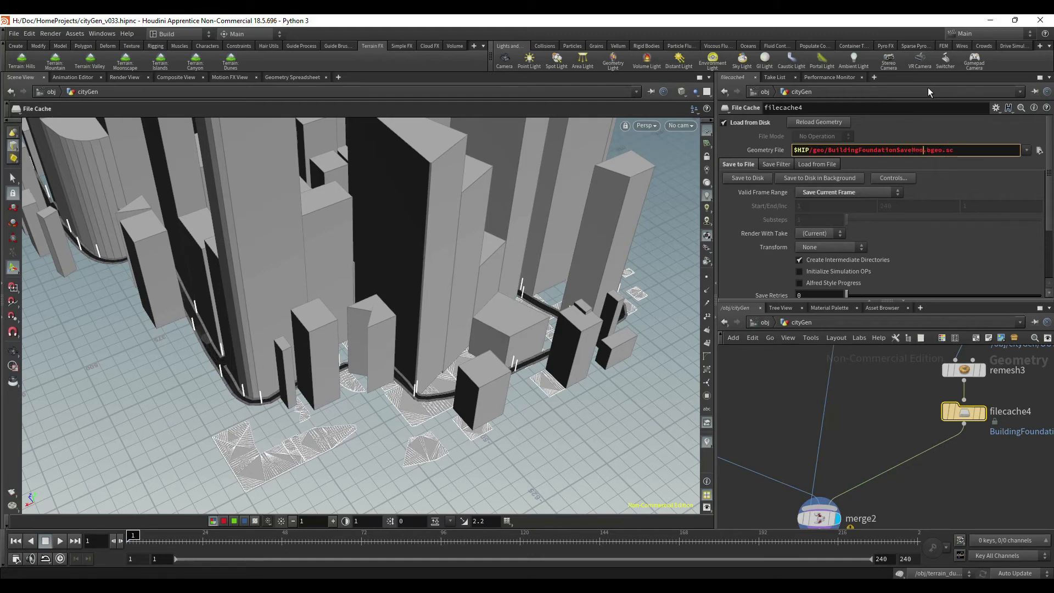
type("e")
left_click(752, 179)
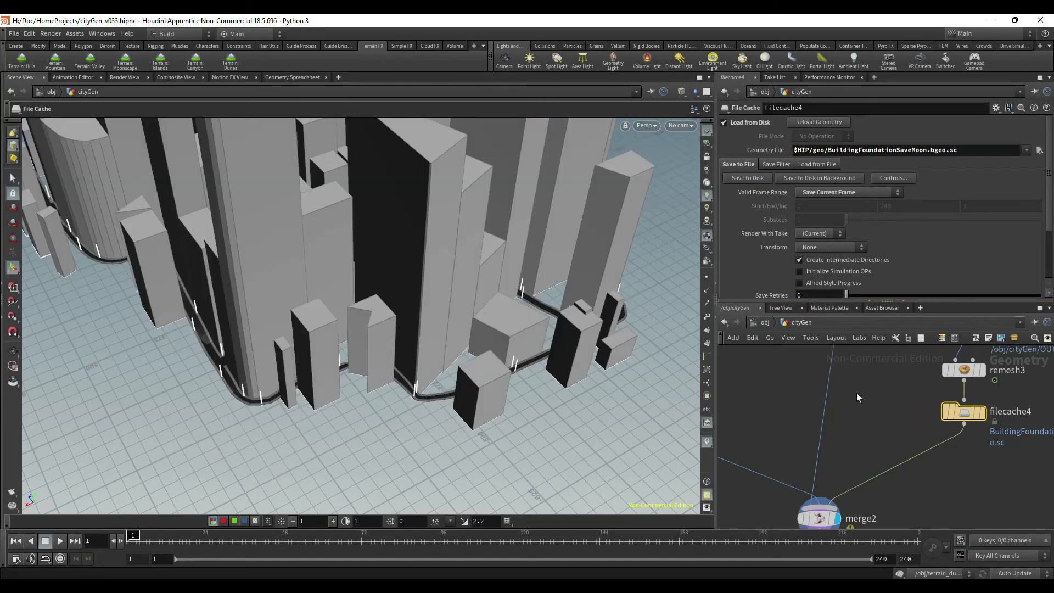
Step: Set filecache2's geometry file to $HIP/geo/GroundSaveMoon.bgeo.sc and save the ground to disk
middle_click_drag(971, 465, 820, 376)
scroll(898, 429, "down", 1)
middle_click_drag(899, 428, 762, 470)
scroll(885, 469, "down", 1)
scroll(970, 474, "up", 1)
left_click(958, 469)
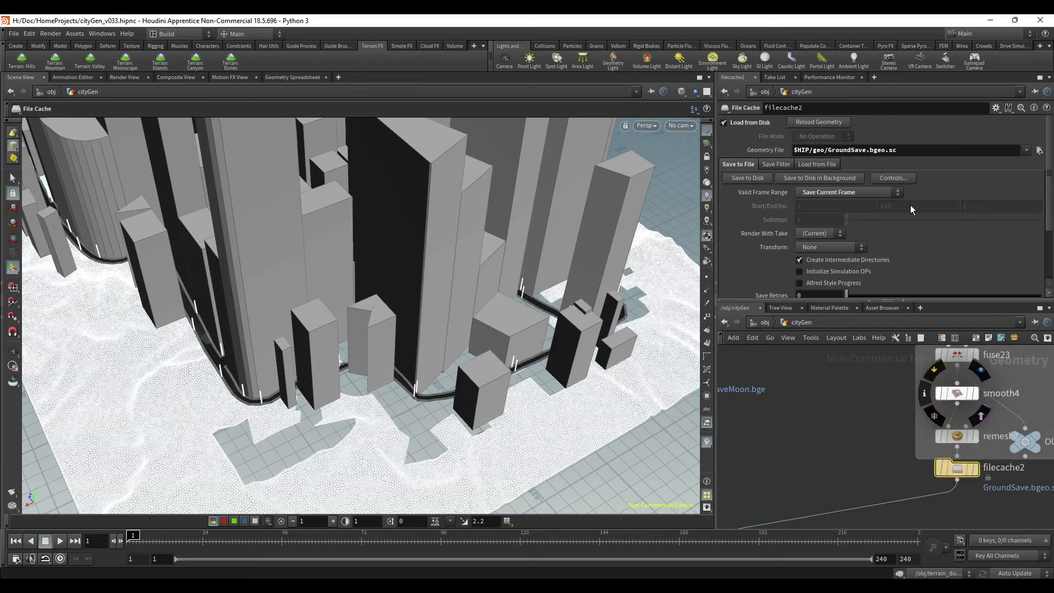
left_click(884, 150)
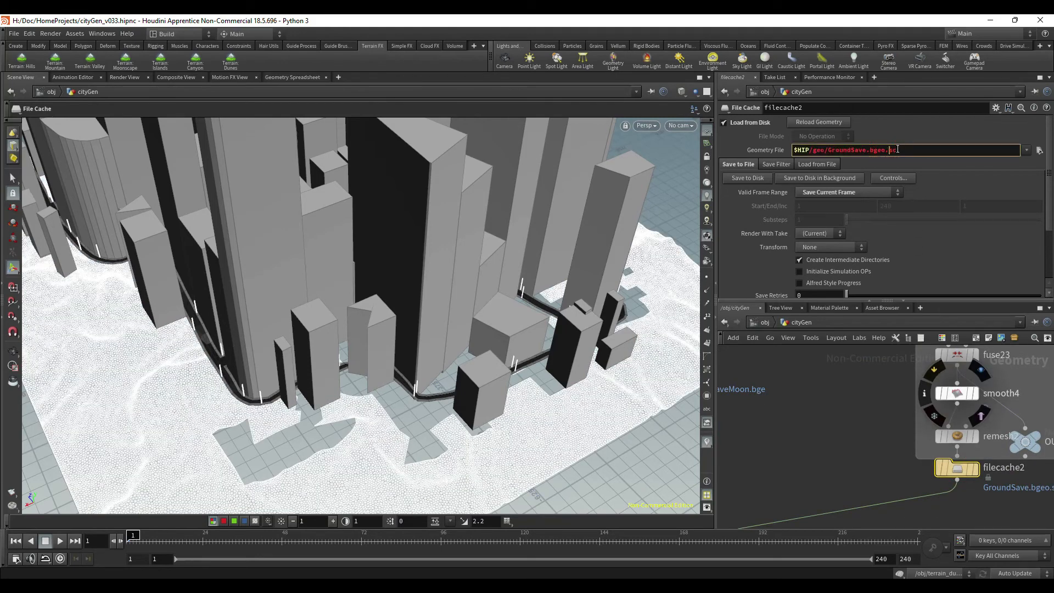
triple_click(862, 148)
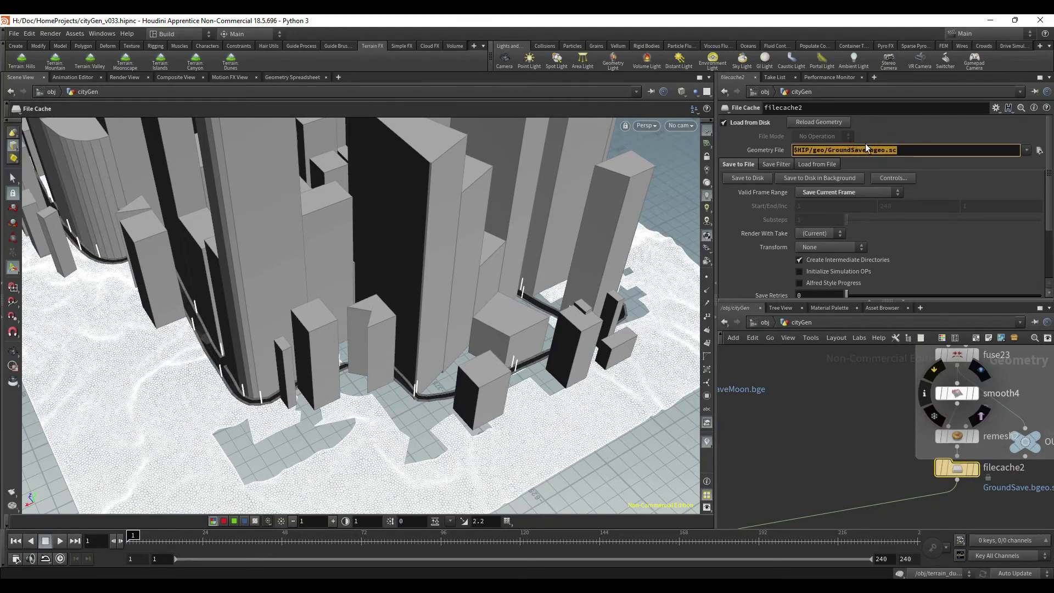
left_click(865, 148)
type("Moon")
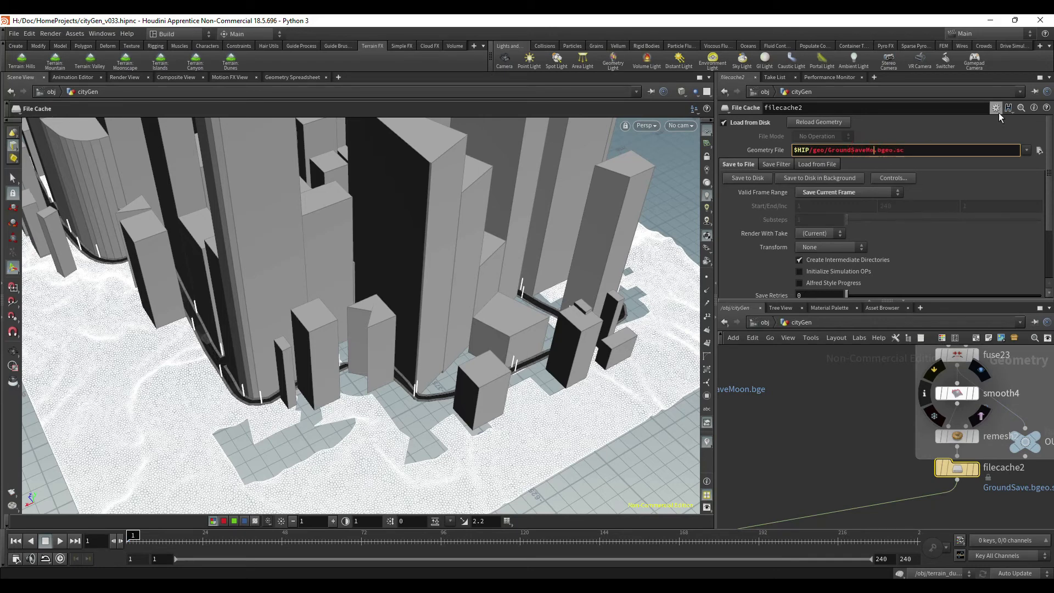
left_click(747, 177)
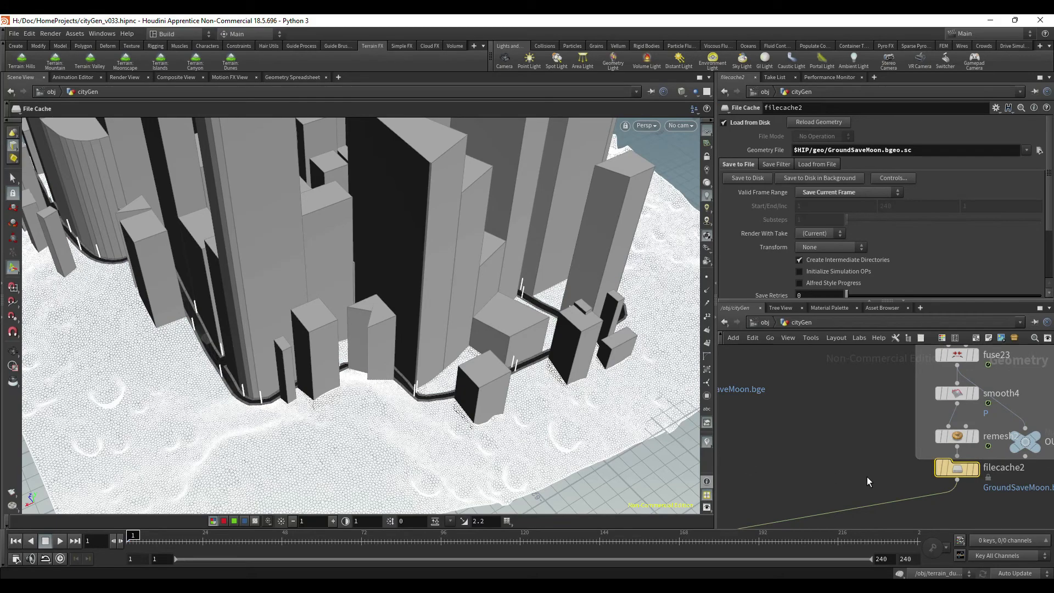
key("Escape")
Step: Display merge9 and examine the buildings and roads together with the newly cached ground from several angles
left_click_drag(341, 307, 236, 264)
middle_click_drag(379, 269, 236, 272)
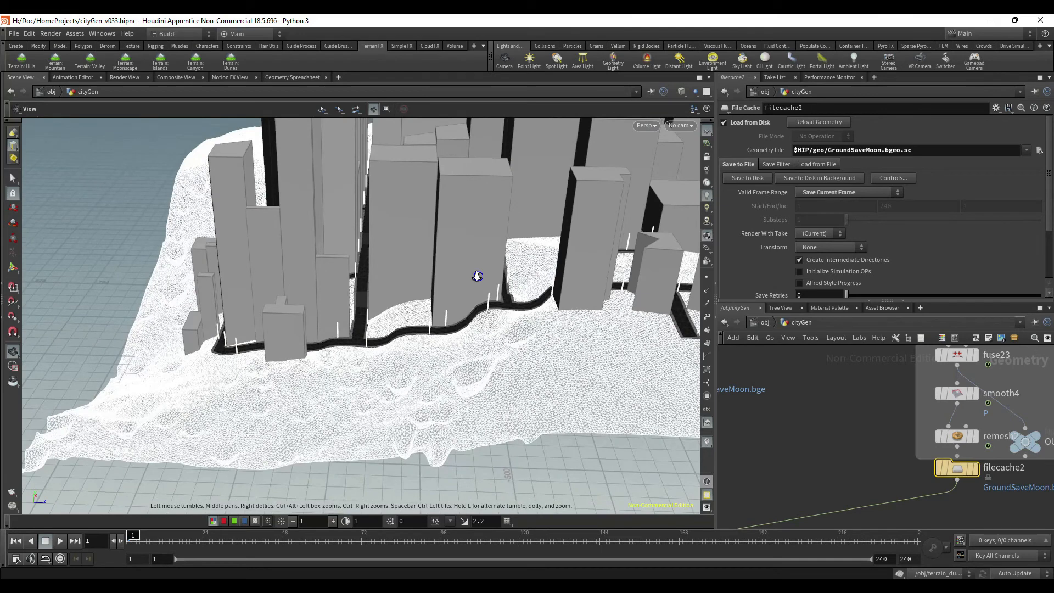
scroll(477, 276, "down", 3)
middle_click_drag(866, 467, 958, 274)
scroll(825, 420, "down", 1)
left_click(783, 449)
left_click(778, 448)
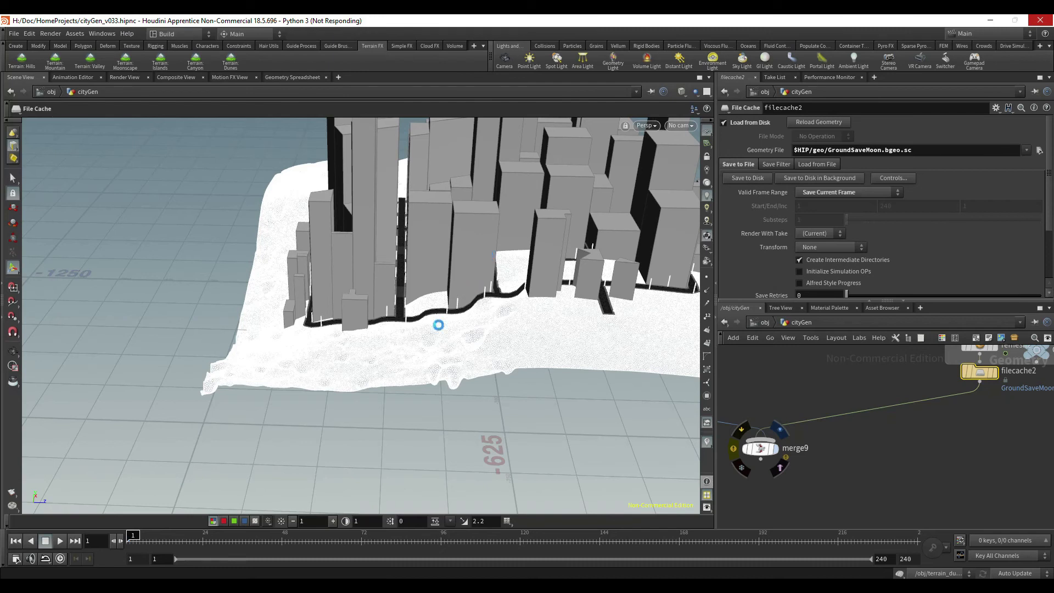
left_click_drag(402, 332, 488, 363, "alt")
middle_click_drag(439, 369, 524, 411, "alt")
left_click_drag(524, 412, 494, 360, "alt")
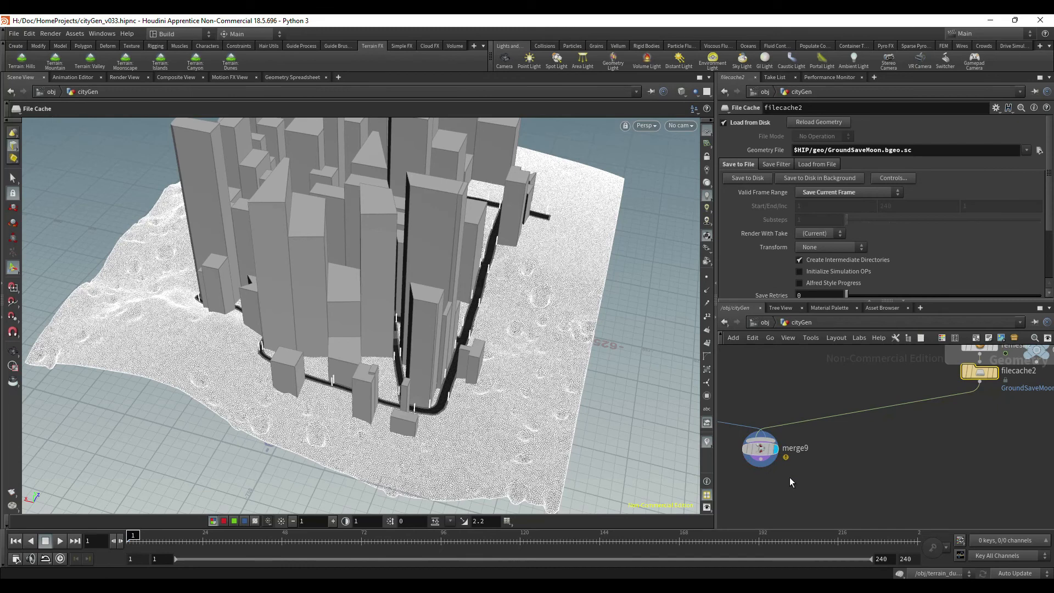
Step: Select merge9 and inspect closely where the outer road edge meets the cached terrain
left_click(760, 449)
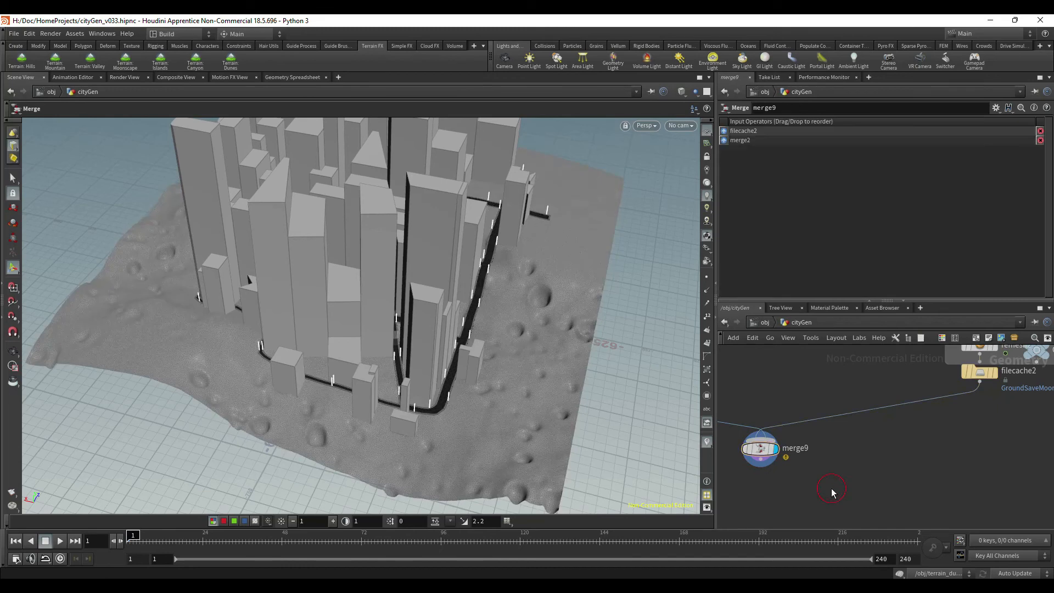
left_click(682, 91)
left_click(714, 189)
key("Escape")
left_click_drag(513, 323, 495, 272)
left_click_drag(439, 216, 444, 327)
left_click_drag(329, 330, 558, 362)
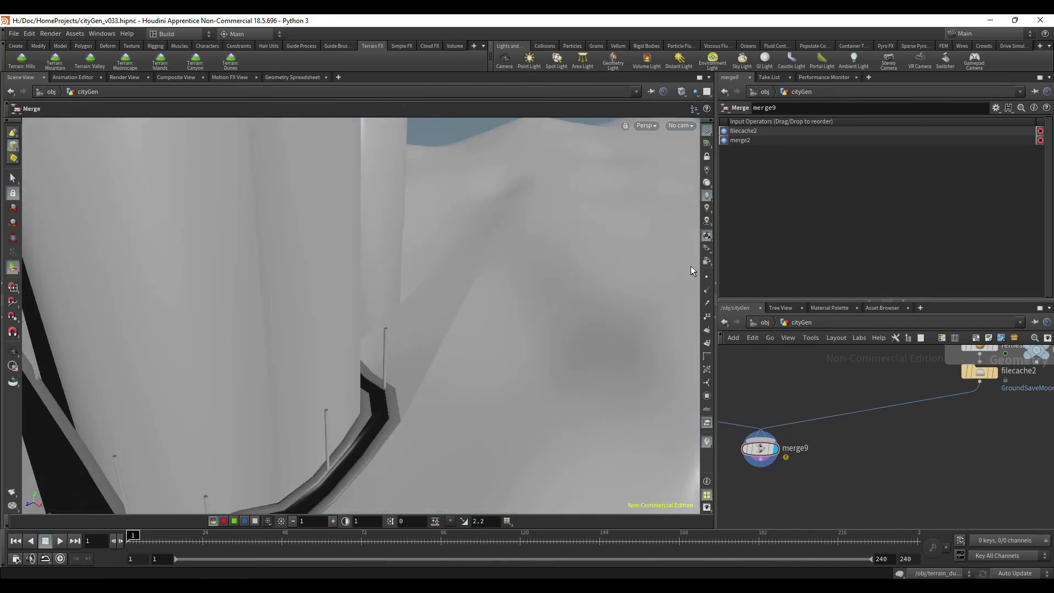
Step: Examine the density of the ground points along the outer road and around the craters, and turn off the point display
left_click_drag(488, 360, 512, 340)
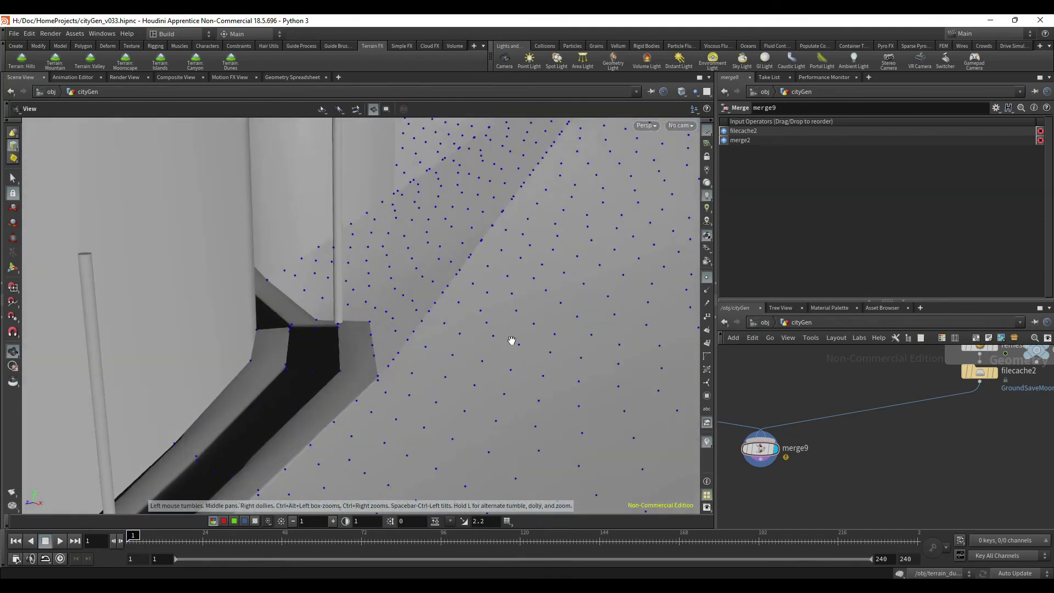
left_click_drag(496, 212, 490, 290)
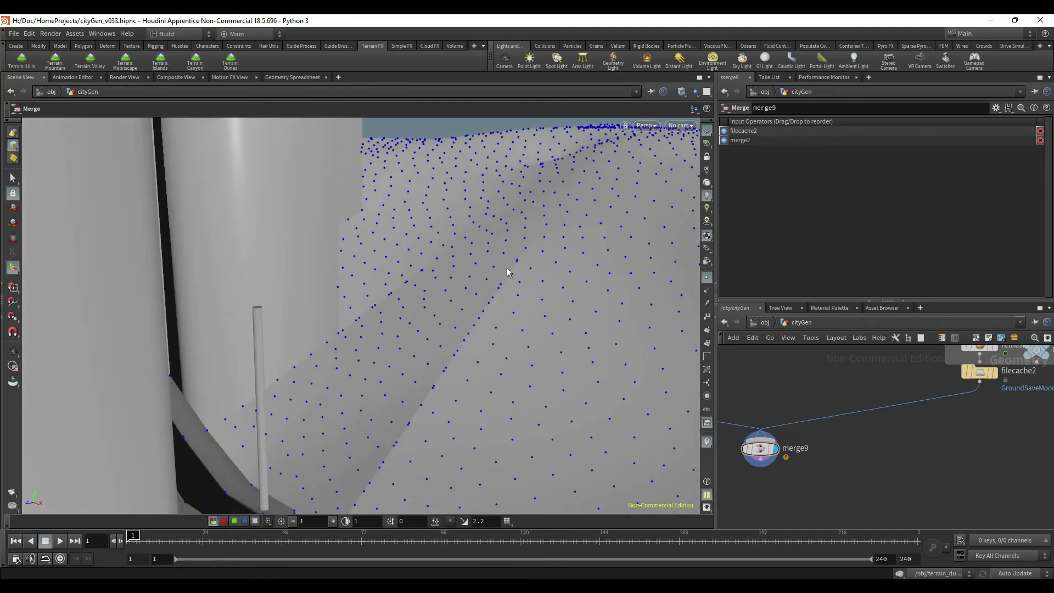
left_click_drag(435, 427, 412, 403)
left_click_drag(506, 376, 406, 350)
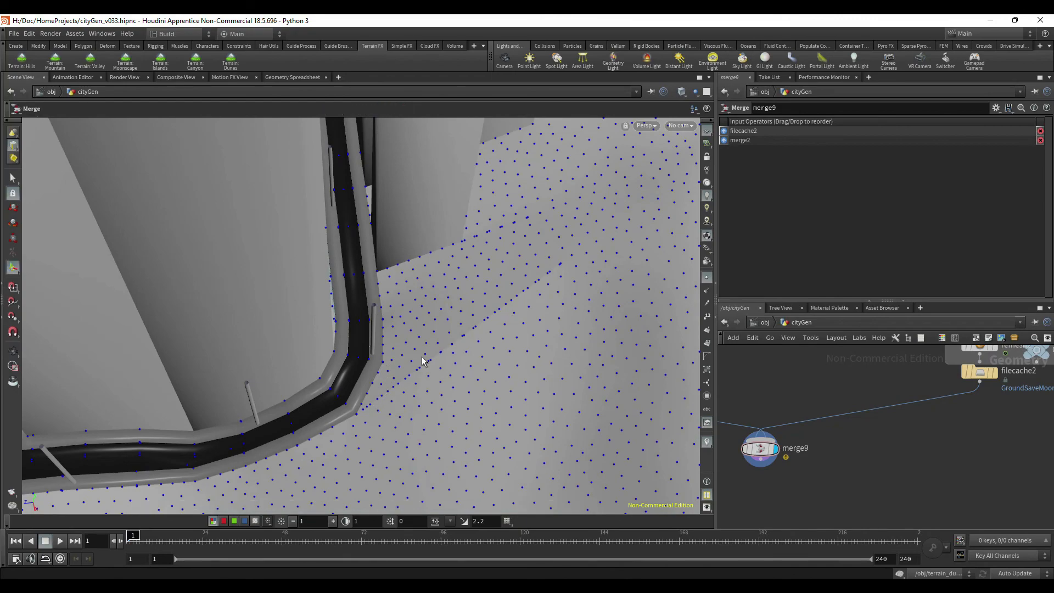
key("space")
left_click_drag(381, 392, 661, 210)
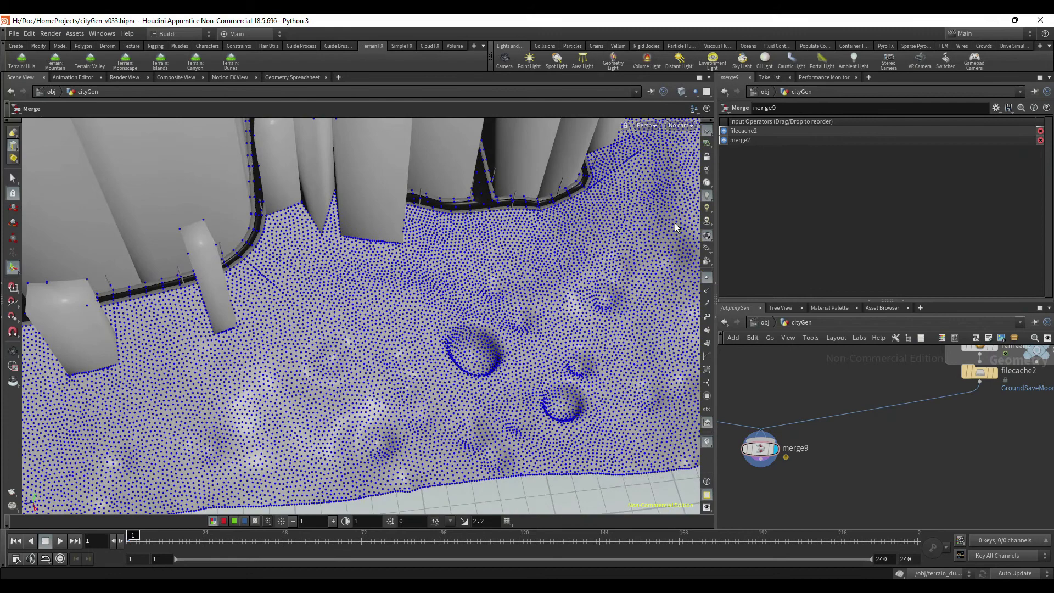
left_click(706, 278)
Step: Examine the merged buildings, roads and cratered ground as a whole from elevated viewpoints
key("space")
middle_click_drag(343, 288, 457, 374)
left_click_drag(456, 374, 413, 208)
right_click_drag(413, 208, 337, 253)
middle_click_drag(337, 252, 509, 234)
left_click_drag(510, 234, 562, 294)
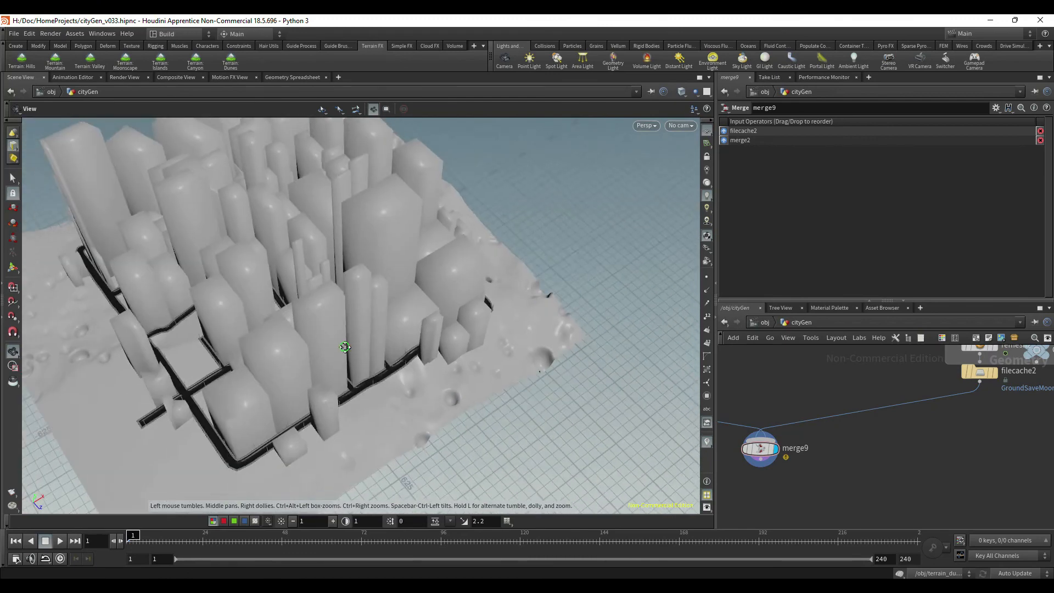
middle_click_drag(424, 243, 475, 307)
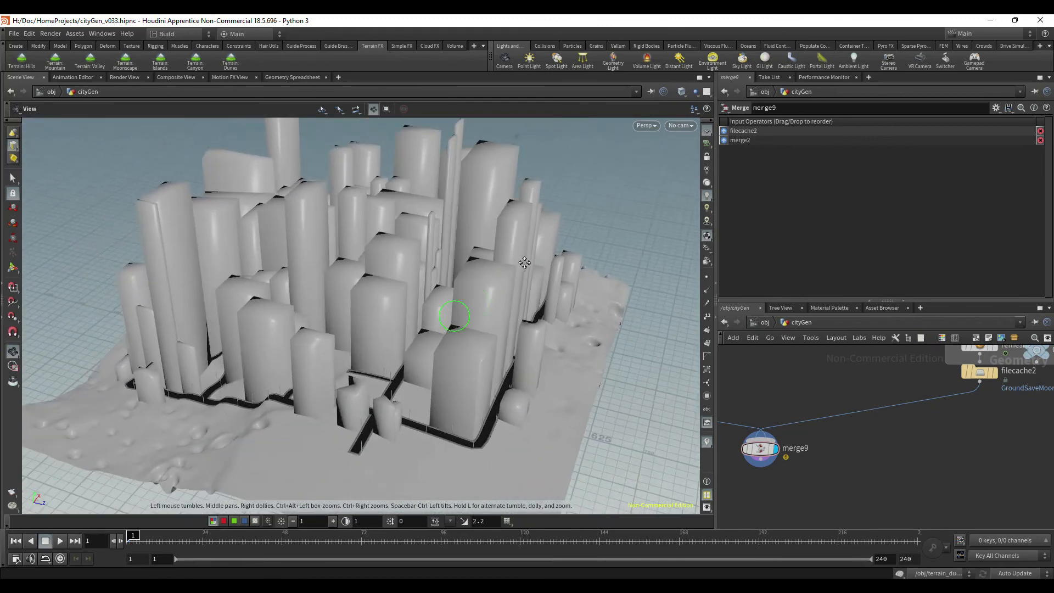
left_click_drag(481, 267, 505, 255)
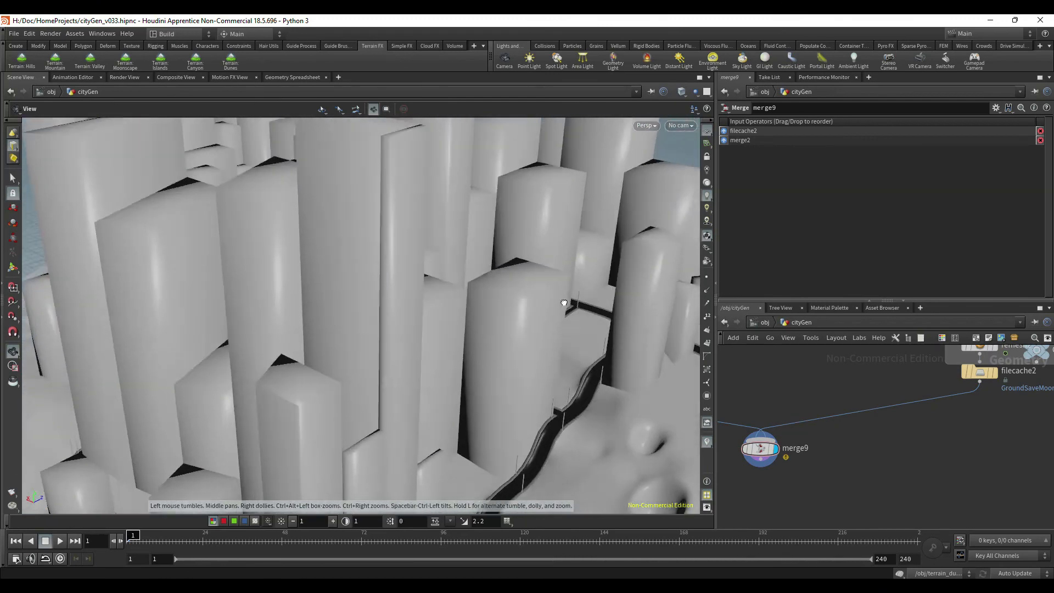
Step: Inspect a street between the towers at road level, including its street poles and sidewalks
left_click_drag(568, 351, 388, 391)
right_click_drag(388, 391, 543, 351)
left_click_drag(459, 311, 423, 240)
middle_click_drag(423, 240, 628, 242)
left_click_drag(501, 228, 525, 160)
left_click_drag(446, 244, 468, 183)
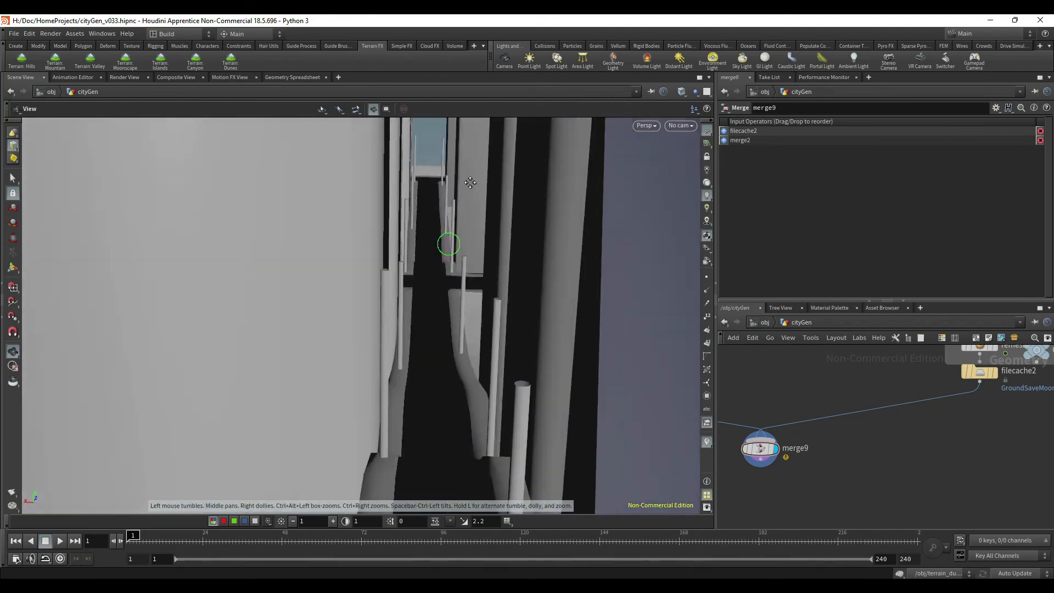
middle_click_drag(459, 274, 451, 207)
left_click_drag(451, 207, 193, 233)
Step: Review the finished city skyline on the moon terrain from a distance and from several sides
left_click_drag(357, 211, 237, 308)
right_click_drag(238, 308, 458, 266)
middle_click_drag(458, 266, 425, 292)
right_click_drag(302, 305, 438, 273)
mouse_move(427, 261)
left_mouse_down()
mouse_move(431, 245)
mouse_move(433, 270)
left_mouse_up()
right_click_drag(426, 285, 362, 286)
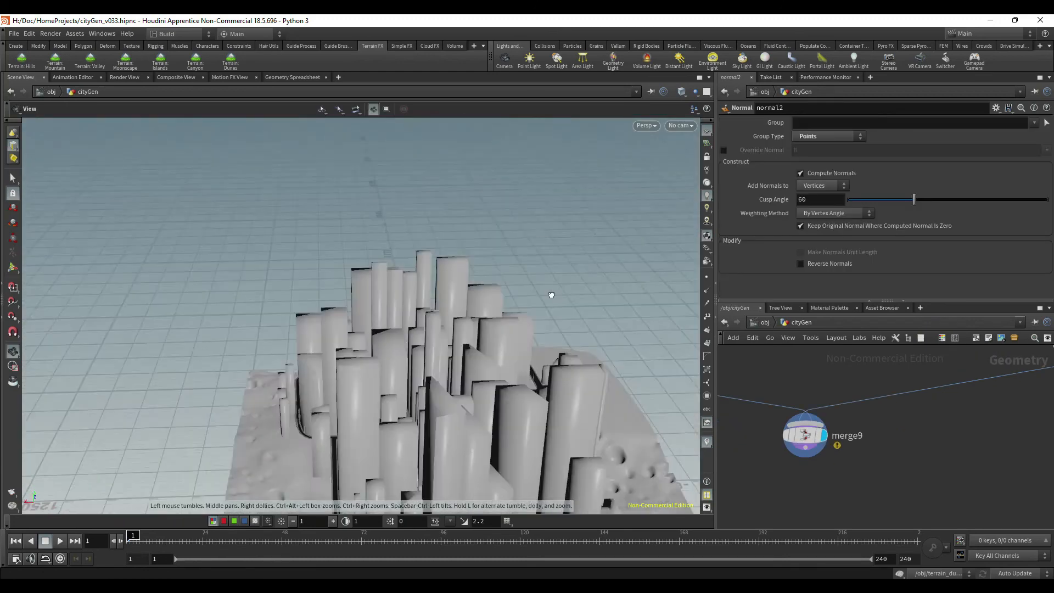
left_click_drag(548, 297, 571, 353)
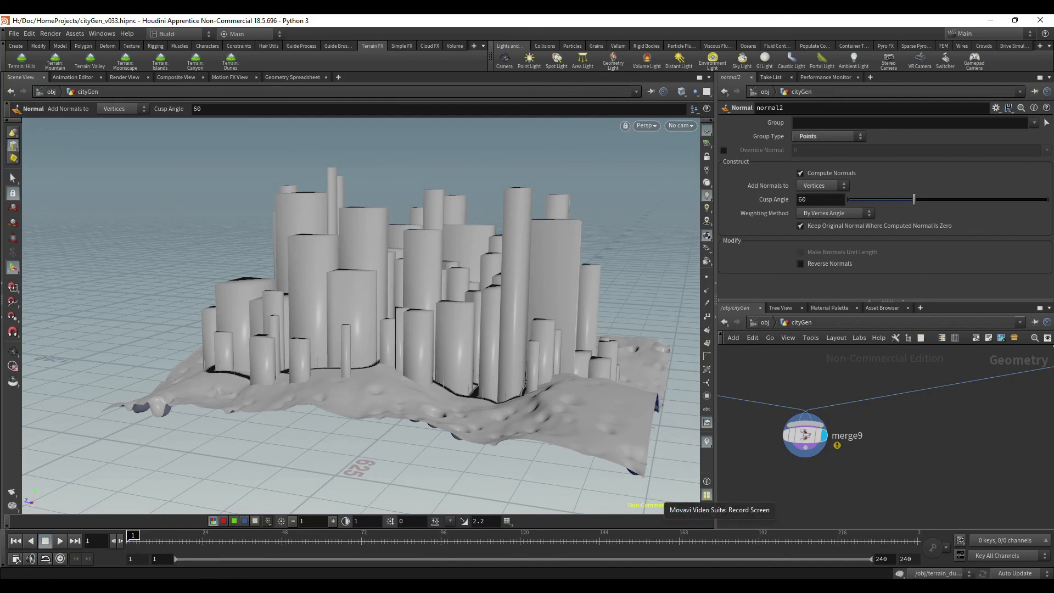
left_click_drag(370, 367, 417, 308)
left_click(734, 584)
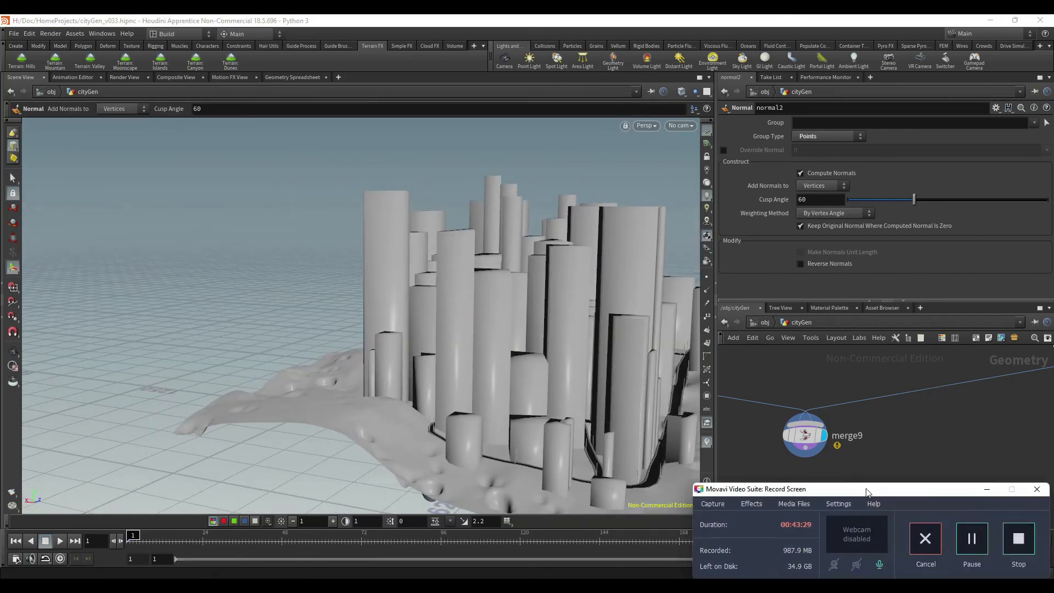